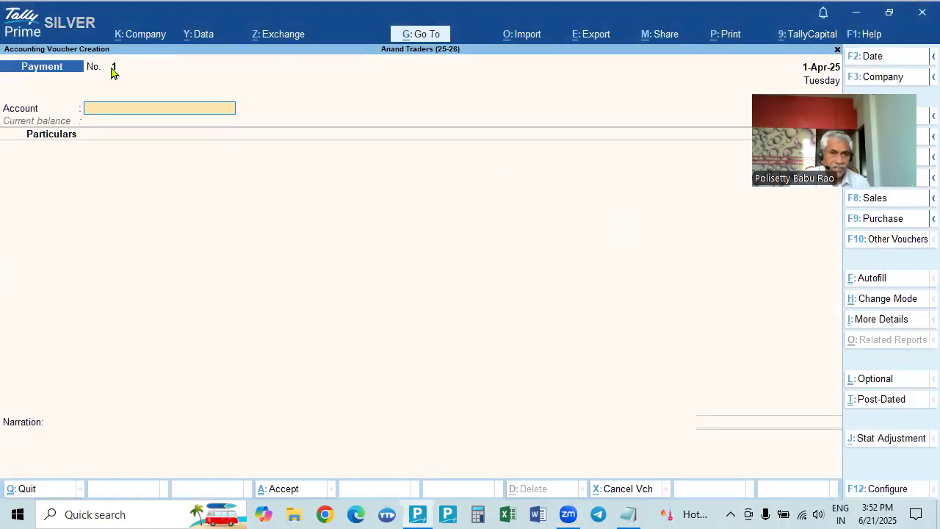
# Step: Check the voucher number on the Receipt, Journal, Contra, Sales and Purchase forms, view the list of voucher types, and quit voucher entry
pyautogui.press('F6')
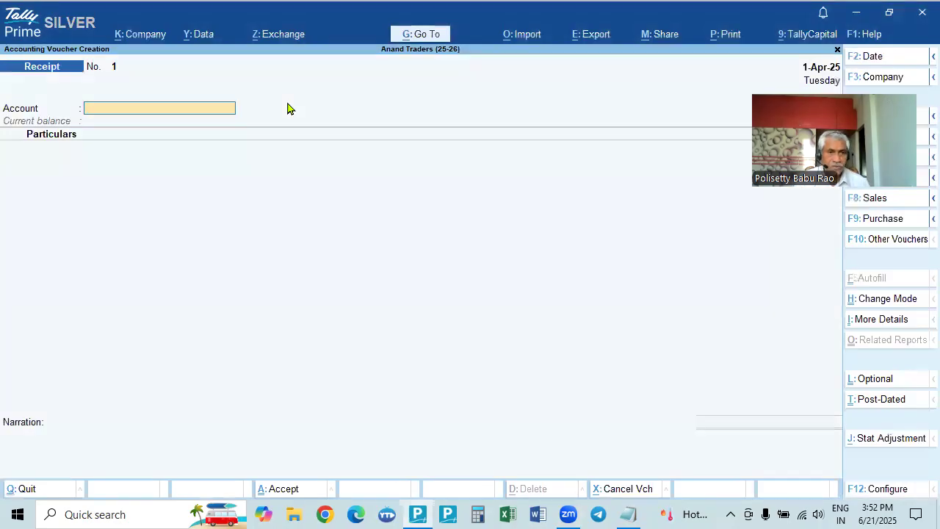
pyautogui.press('F7')
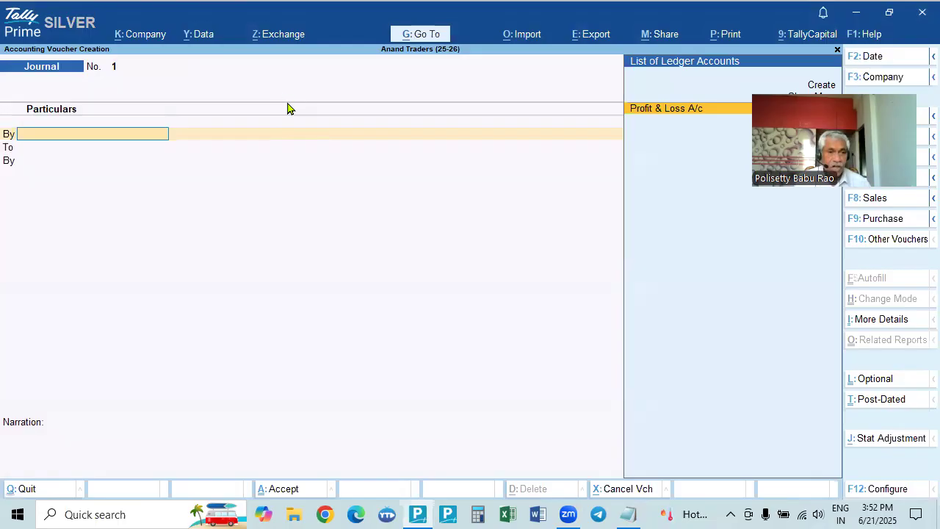
pyautogui.press('F4')
pyautogui.press('F8')
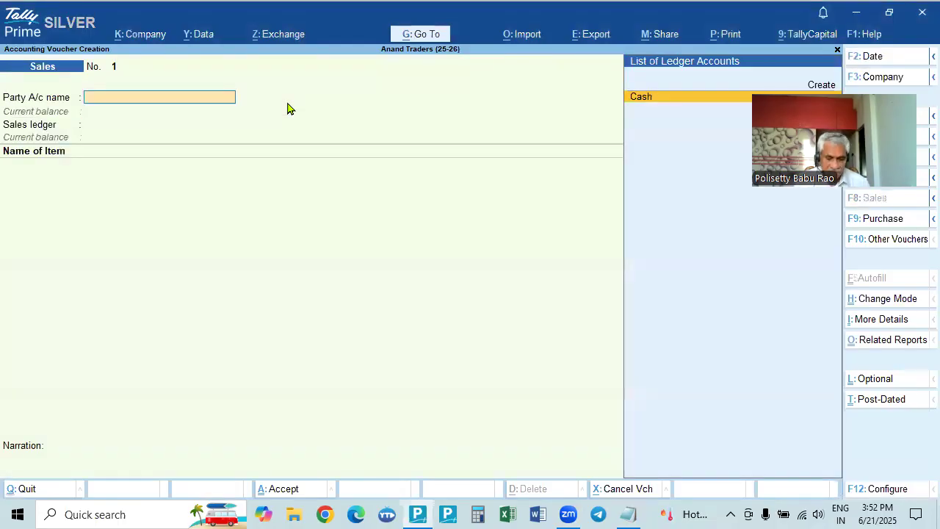
pyautogui.press('F9')
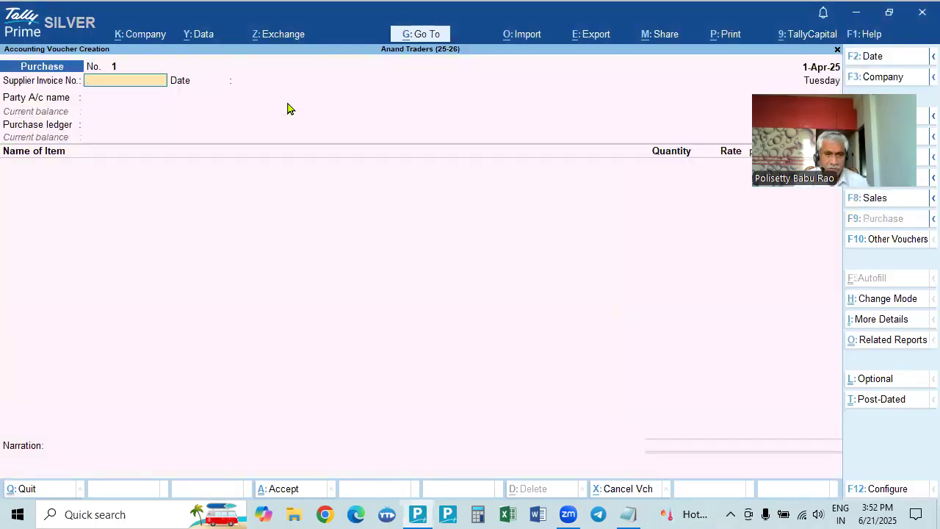
pyautogui.press('F10')
pyautogui.press('BackSpace')
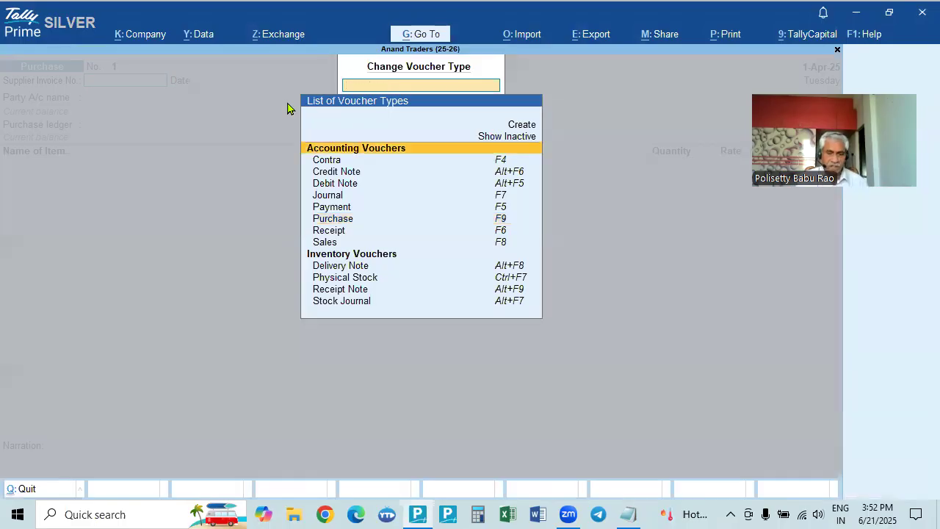
pyautogui.press('Escape')
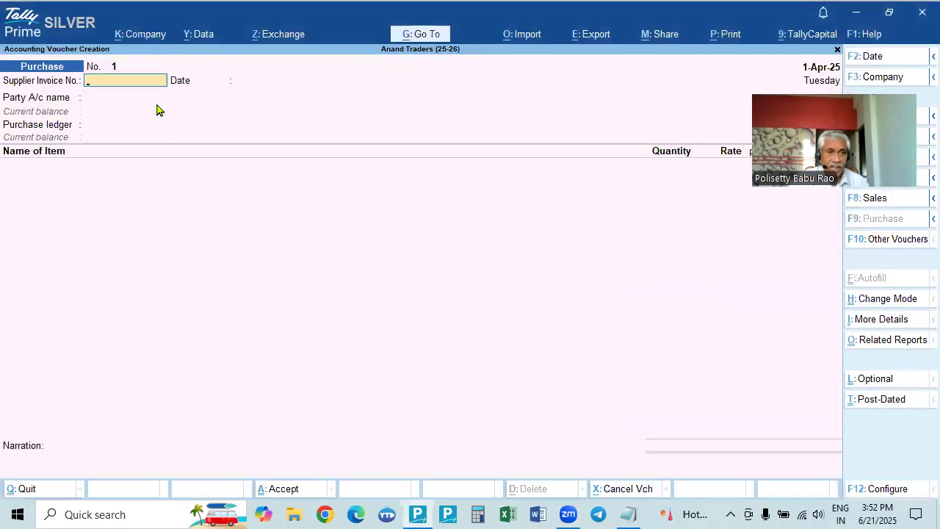
pyautogui.press('Escape')
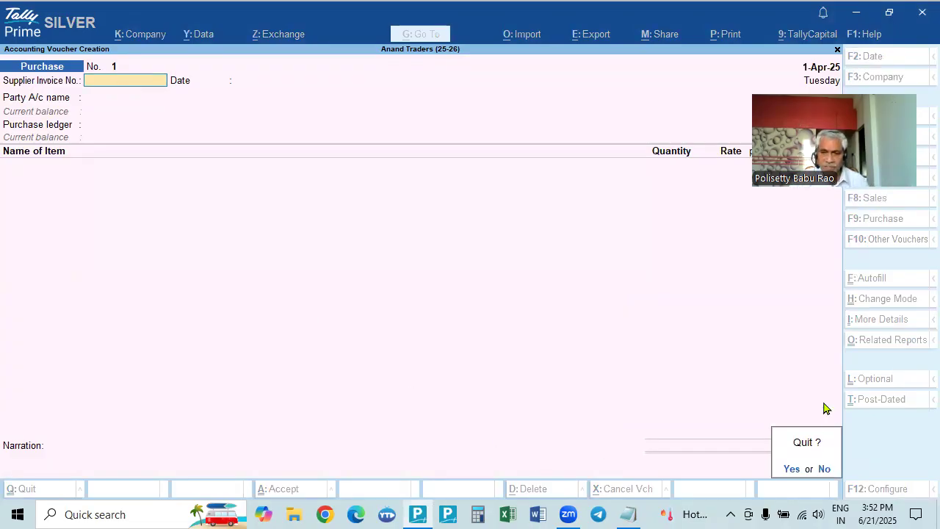
pyautogui.press('y')
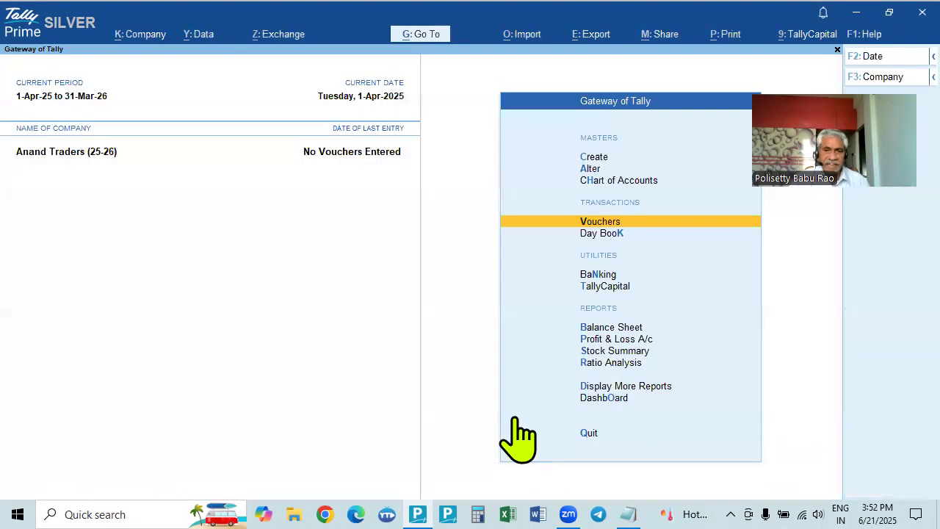
# Step: Open a Sales voucher to check its number, review the numbering format examples in the Numbering file in Notepad, and return to the Gateway of Tally
pyautogui.press('Return')
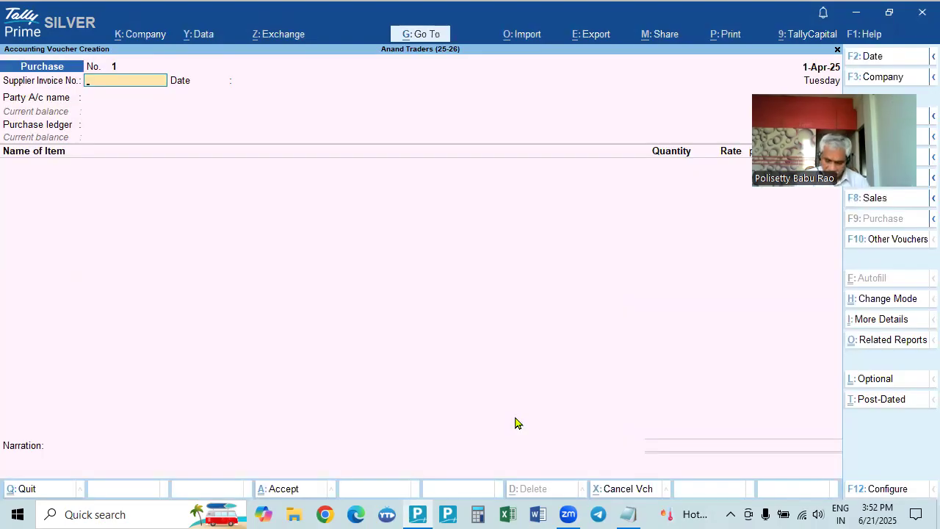
pyautogui.press('F8')
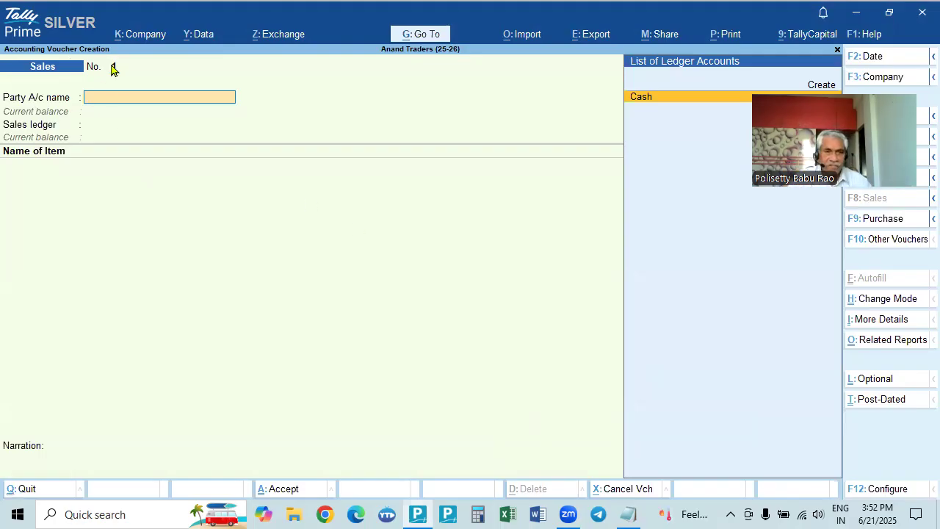
pyautogui.click(629, 513)
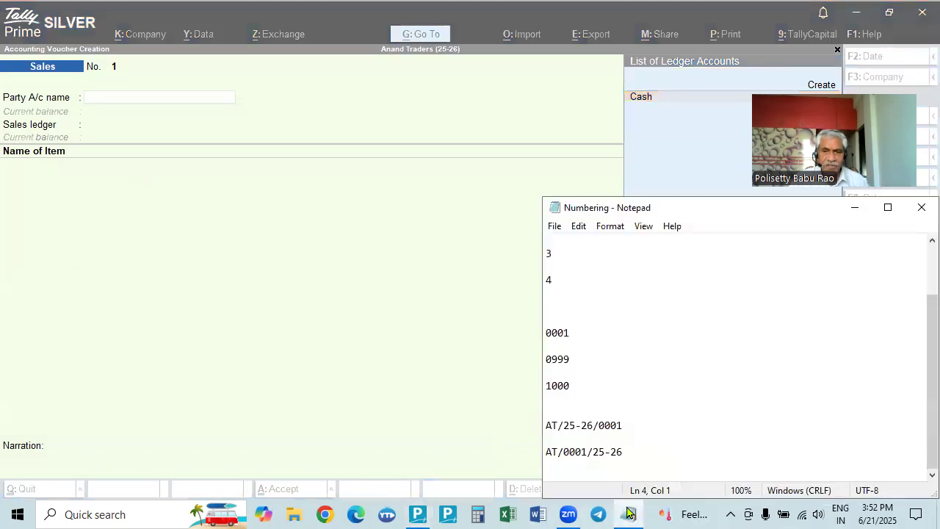
pyautogui.scroll(2, 573, 287)
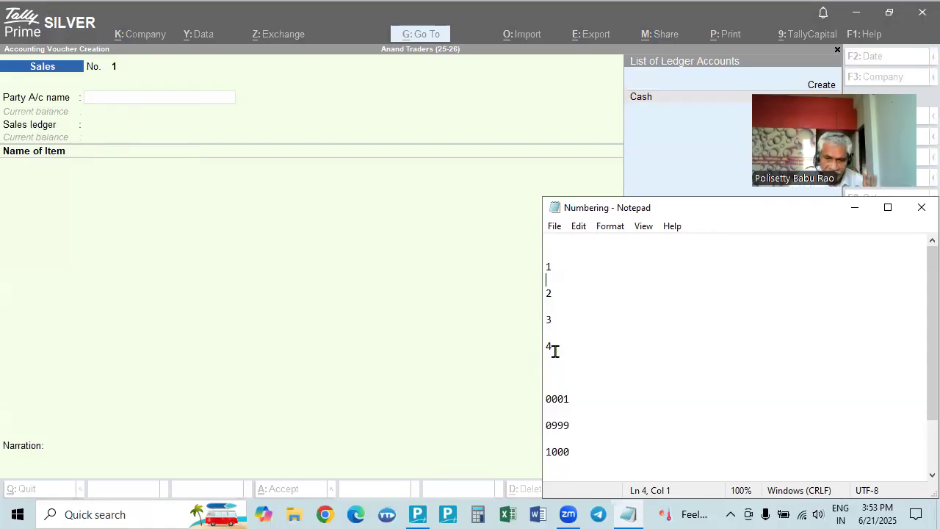
pyautogui.scroll(-2, 553, 349)
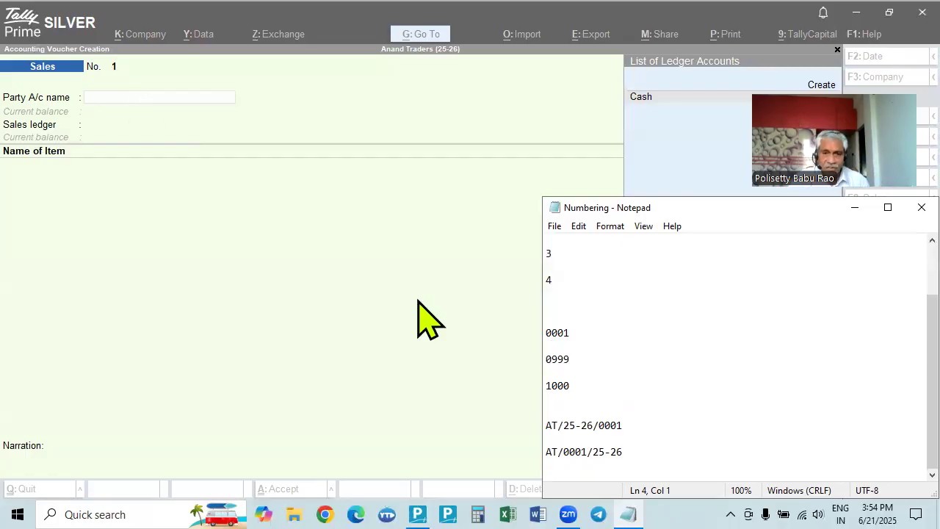
pyautogui.moveTo(547, 332); pyautogui.dragTo(611, 384)
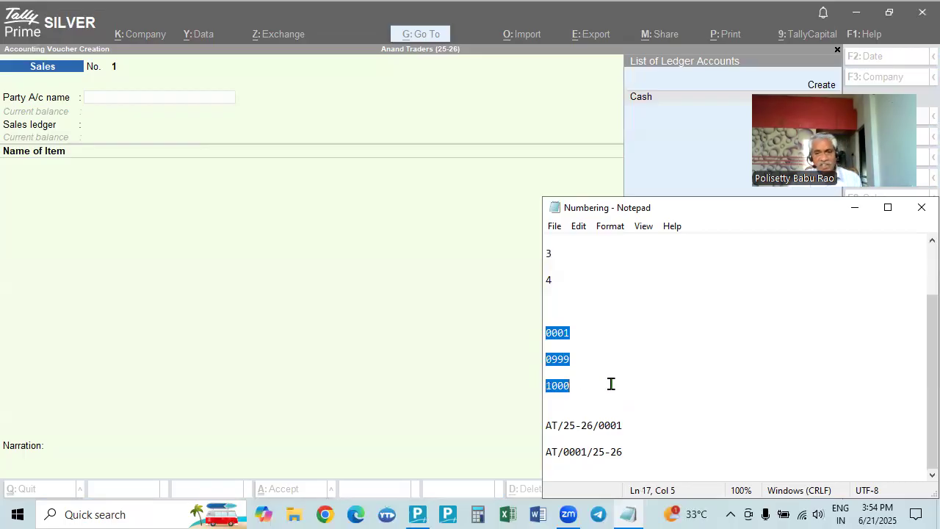
pyautogui.click(610, 383)
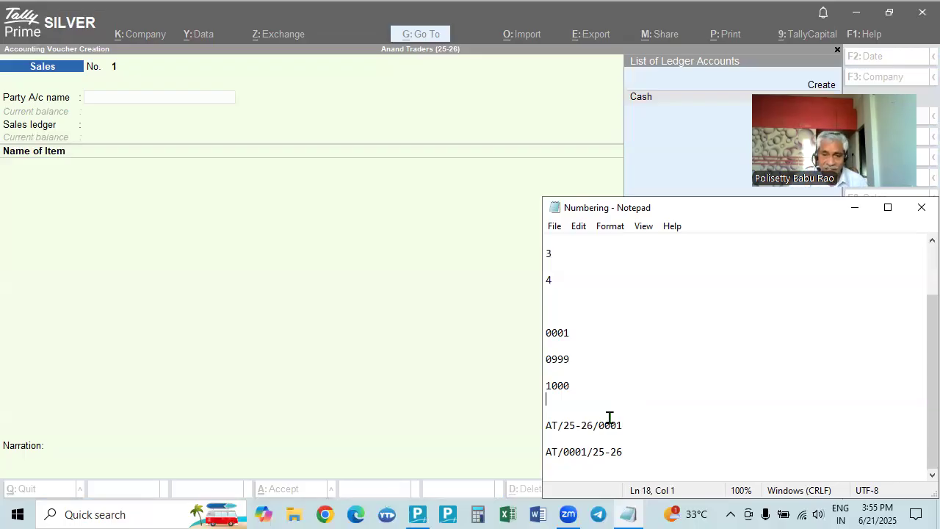
pyautogui.click(563, 424)
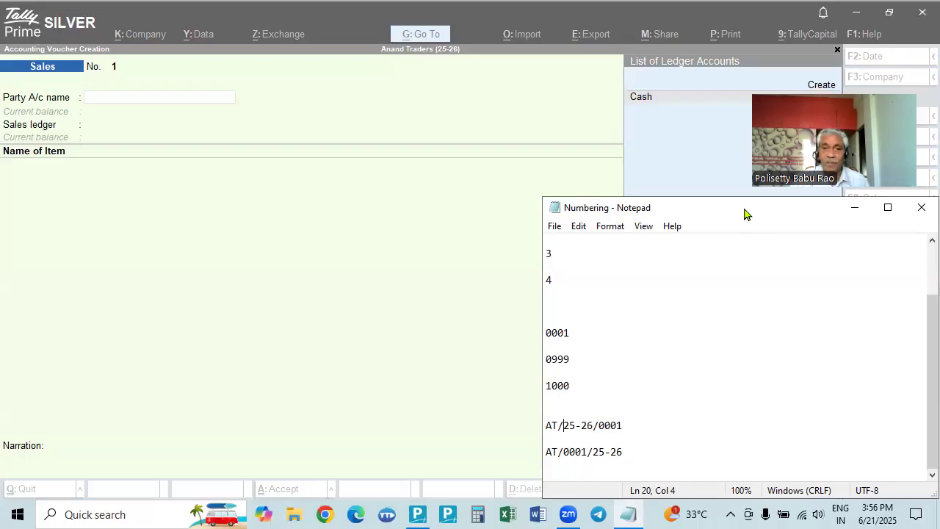
pyautogui.click(387, 283)
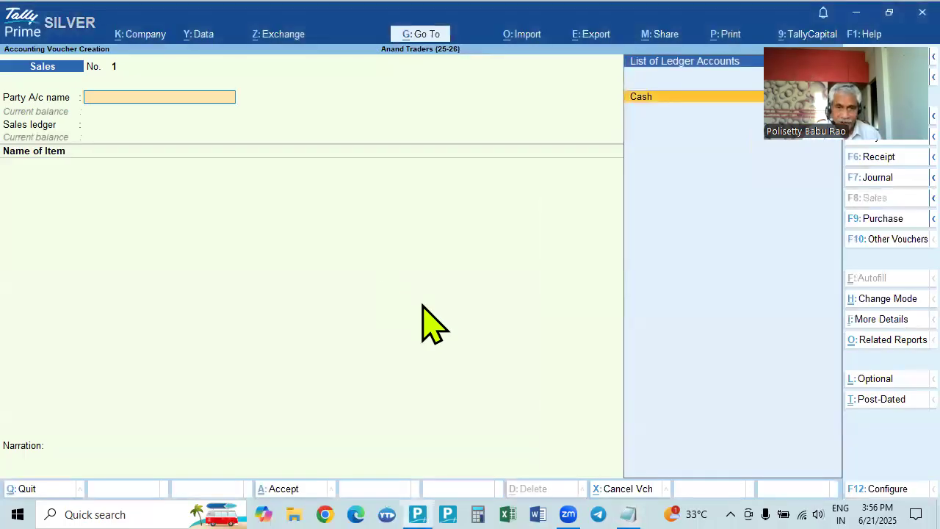
pyautogui.press('Escape')
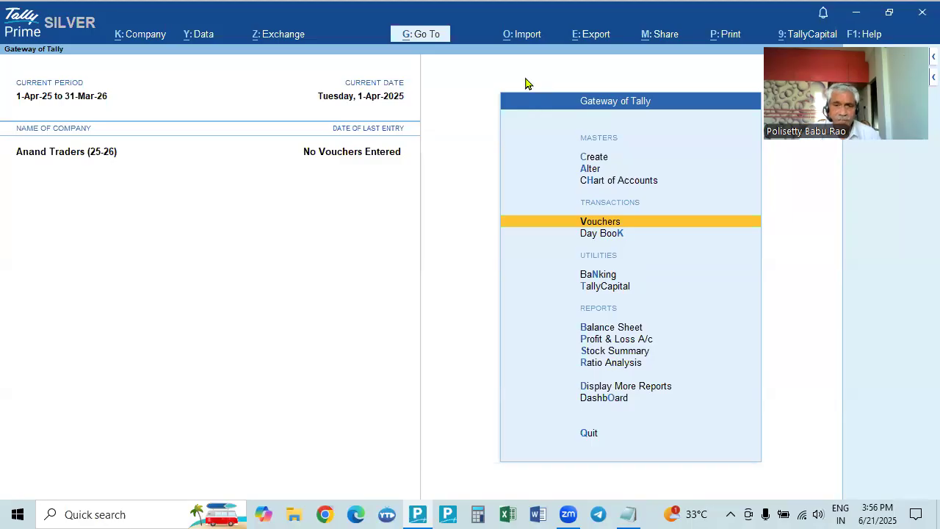
pyautogui.click(592, 168)
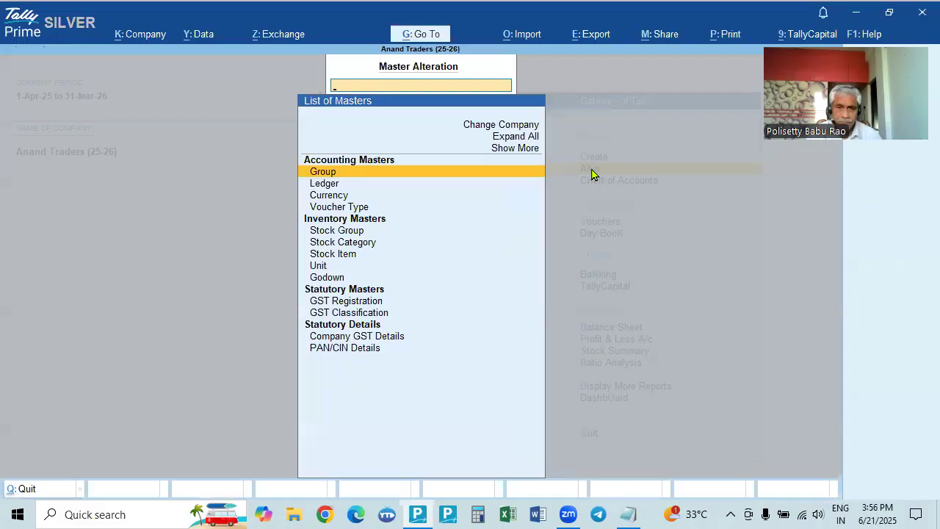
pyautogui.press('Down')
pyautogui.press('Down')
pyautogui.press('Down')
pyautogui.press('Down')
pyautogui.press('Escape')
pyautogui.press('Up')
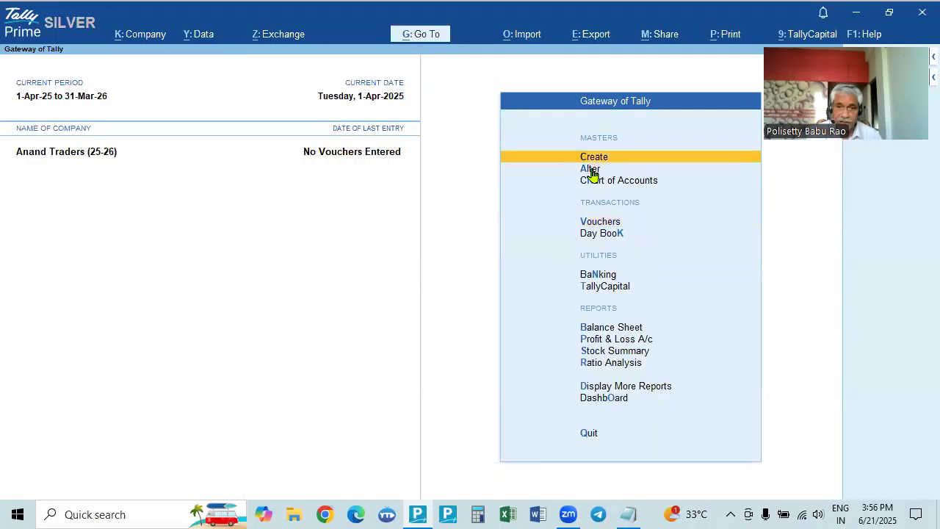
pyautogui.press('Return')
pyautogui.press('Escape')
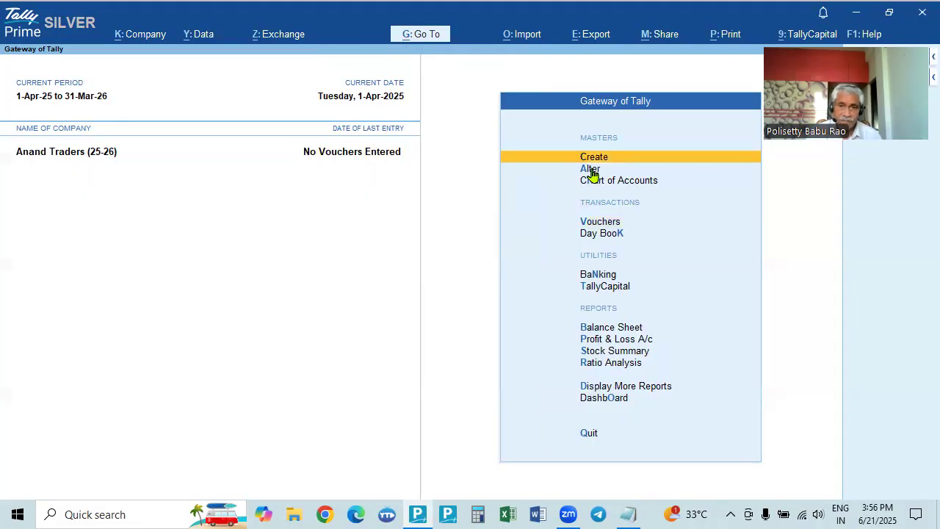
# Step: View the blank form for creating a voucher type and return to the Gateway of Tally
pyautogui.press('Return')
pyautogui.press('Down')
pyautogui.press('Down')
pyautogui.press('Down')
pyautogui.press('Return')
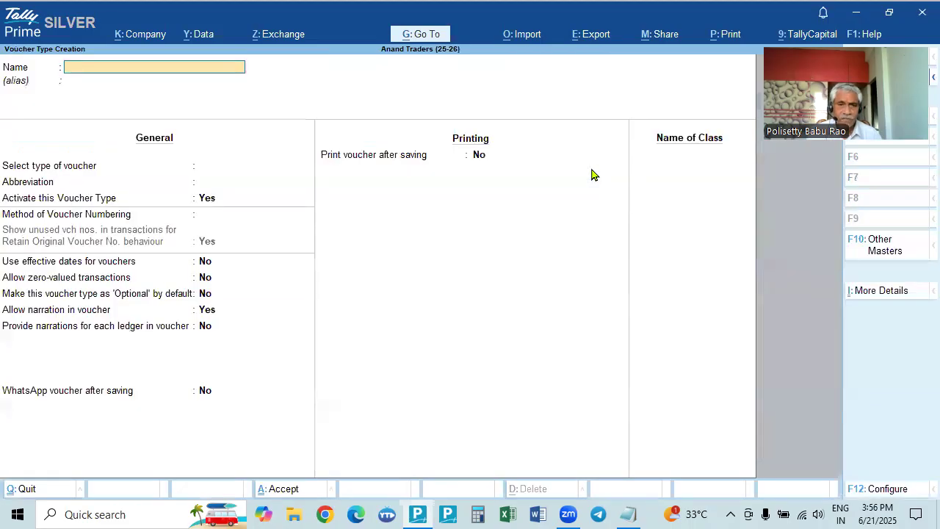
pyautogui.press('Escape')
pyautogui.press('Up')
pyautogui.press('Down')
pyautogui.press('Up')
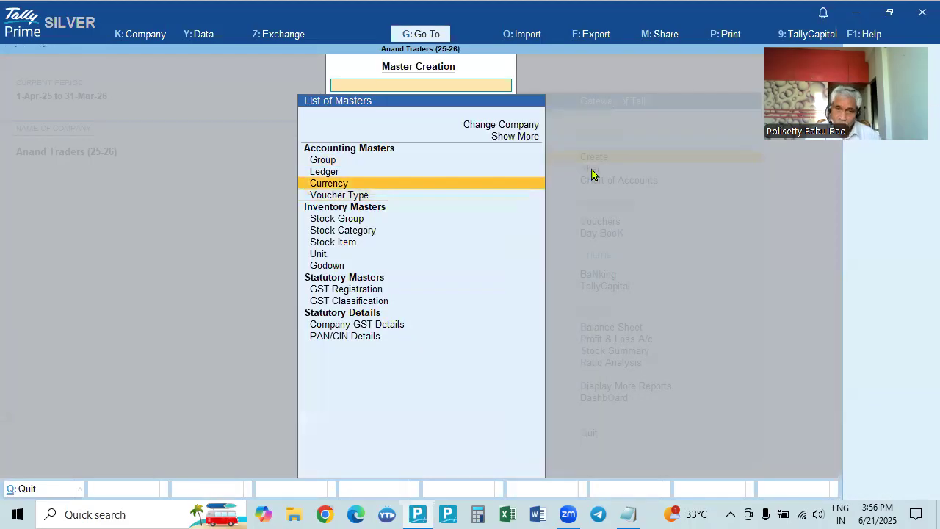
pyautogui.press('Up')
pyautogui.press('Down')
pyautogui.press('Down')
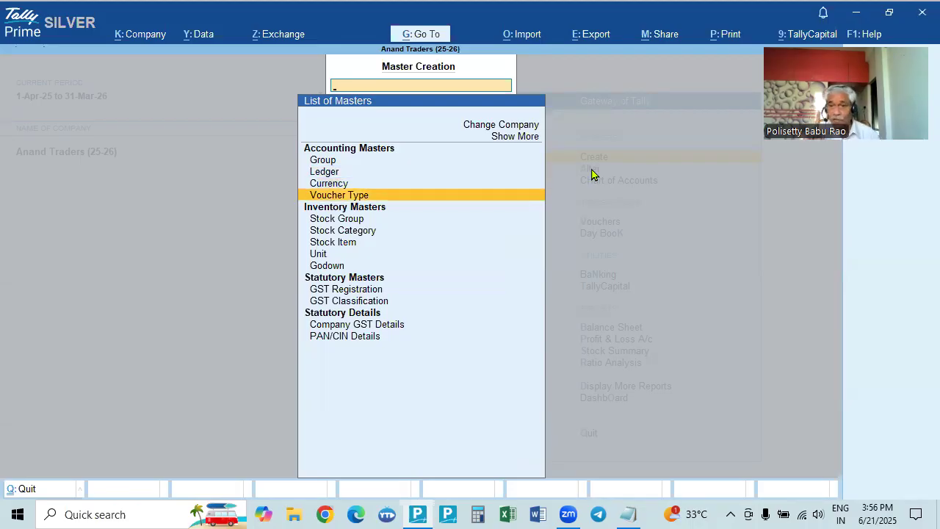
pyautogui.press('Escape')
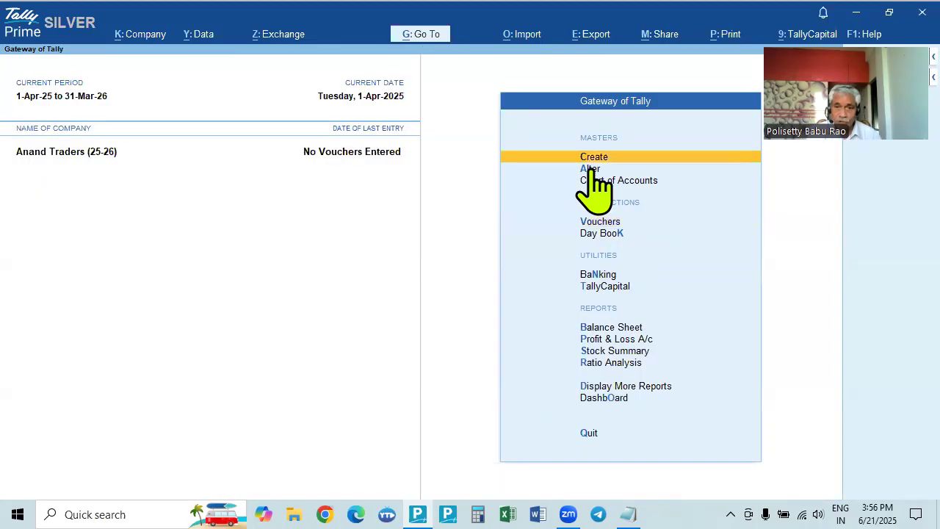
# Step: Reopen the form for a new voucher type and close it without creating anything
pyautogui.press('Down')
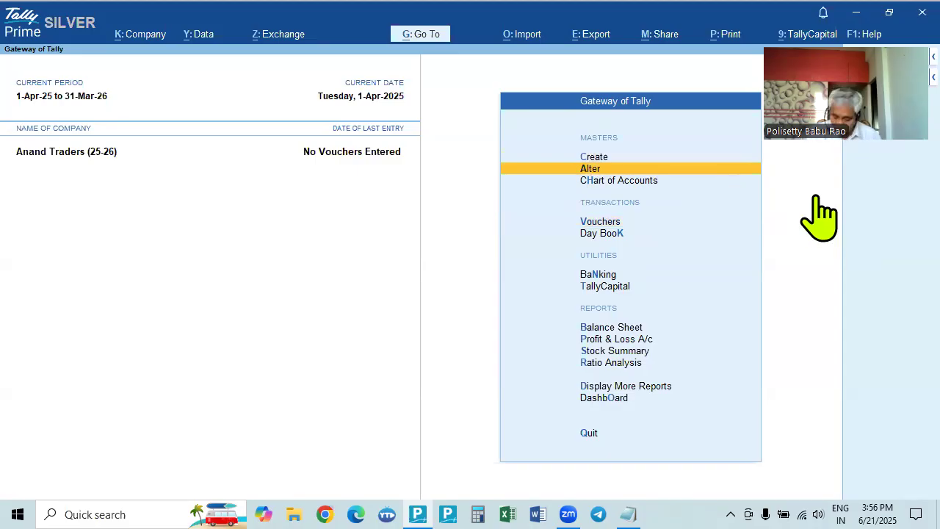
pyautogui.press('Up')
pyautogui.press('Return')
pyautogui.press('Down')
pyautogui.press('Down')
pyautogui.press('Down')
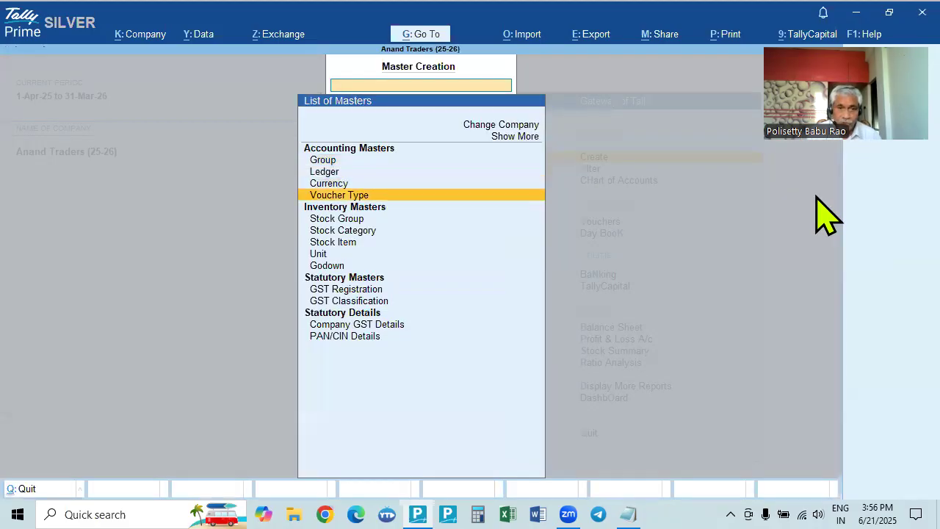
pyautogui.press('Return')
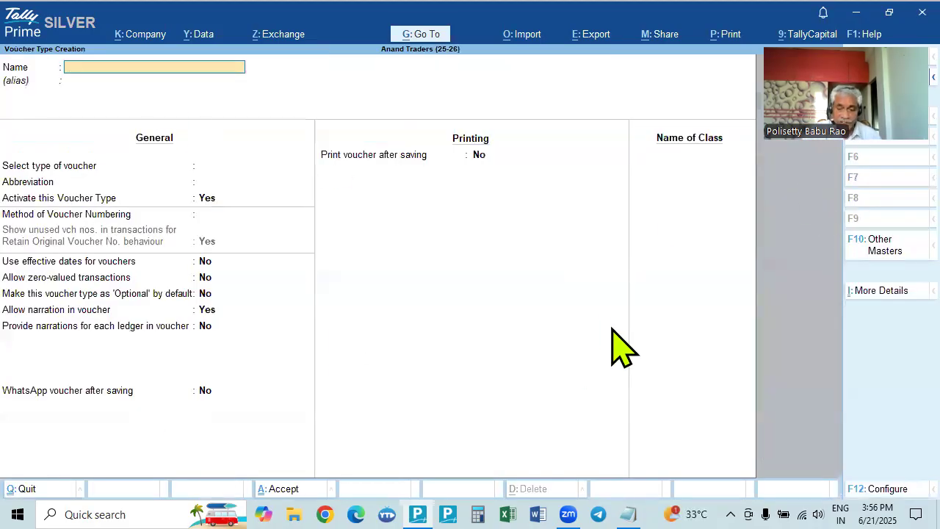
pyautogui.press('Escape')
pyautogui.press('Escape')
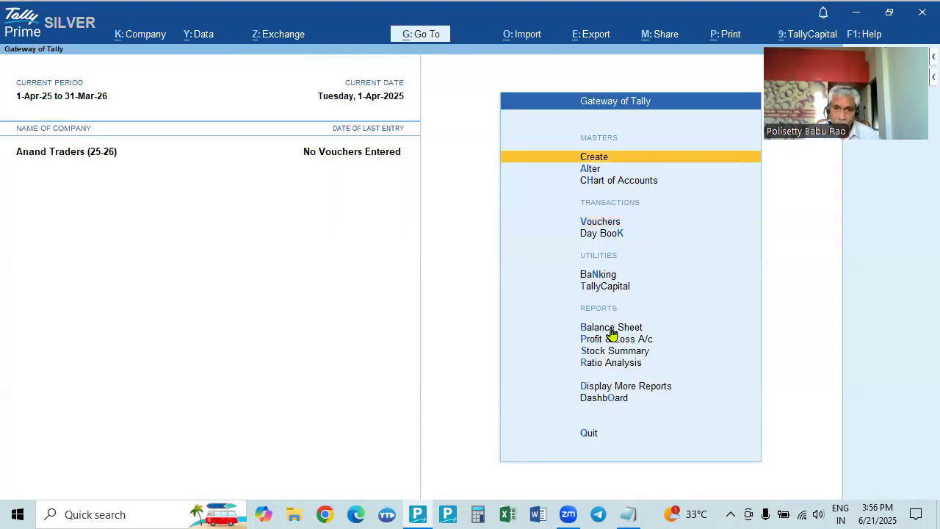
# Step: List the existing voucher types available for alteration
pyautogui.press('Down')
pyautogui.press('Return')
pyautogui.press('Down')
pyautogui.press('Down')
pyautogui.press('Down')
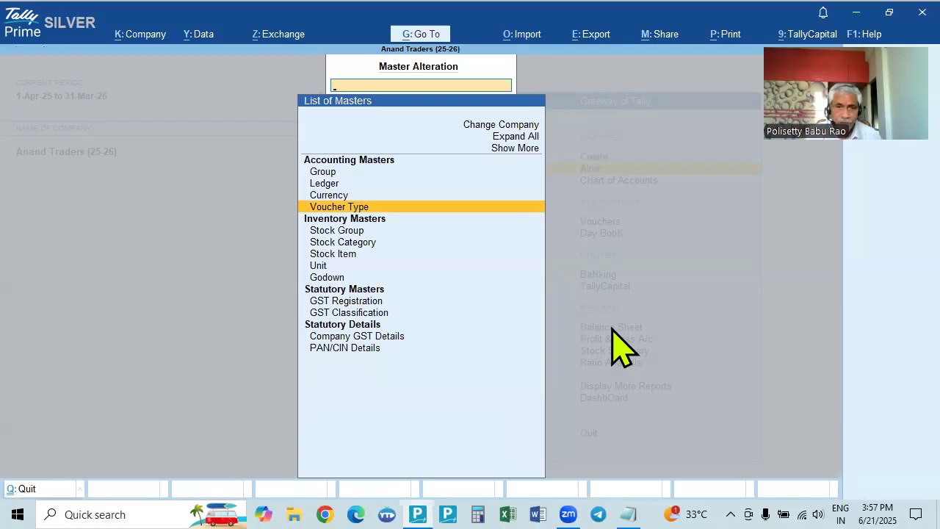
pyautogui.press('Return')
# Step: Open the Sales voucher type for alteration
pyautogui.press('Down')
pyautogui.press('Down')
pyautogui.press('Down')
pyautogui.press('Down')
pyautogui.press('Down')
pyautogui.press('Down')
pyautogui.press('Down')
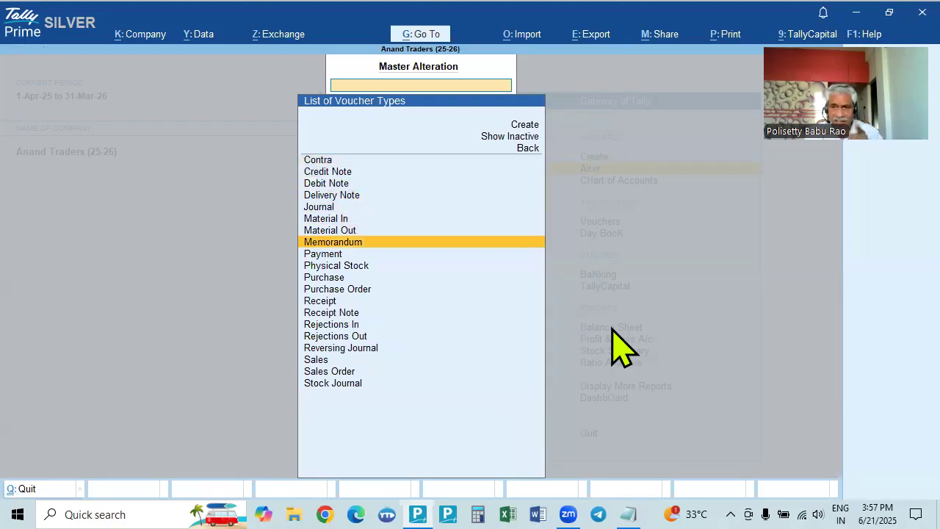
pyautogui.press('Down')
pyautogui.press('Down')
pyautogui.press('Down')
pyautogui.press('Down')
pyautogui.press('Down')
pyautogui.press('Down')
pyautogui.press('Down')
pyautogui.press('Down')
pyautogui.press('Down')
pyautogui.press('Down')
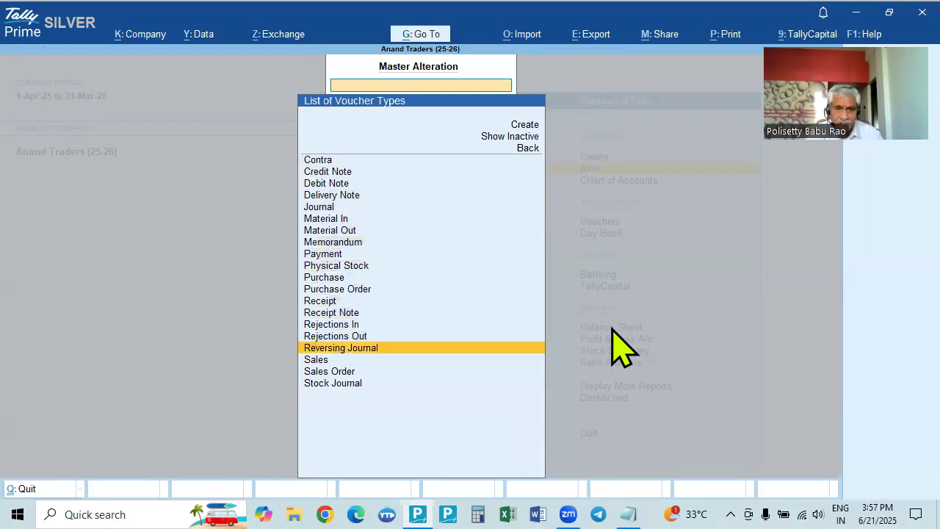
pyautogui.press('Return')
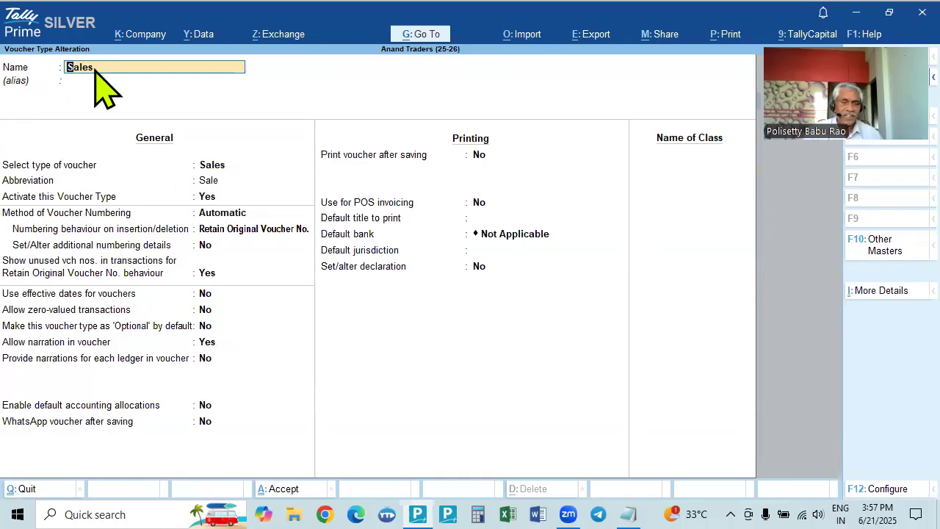
# Step: Keep Automatic numbering with Retain Original Voucher No. for the Sales voucher type and open its additional numbering details
pyautogui.press('Return')
pyautogui.press('Return')
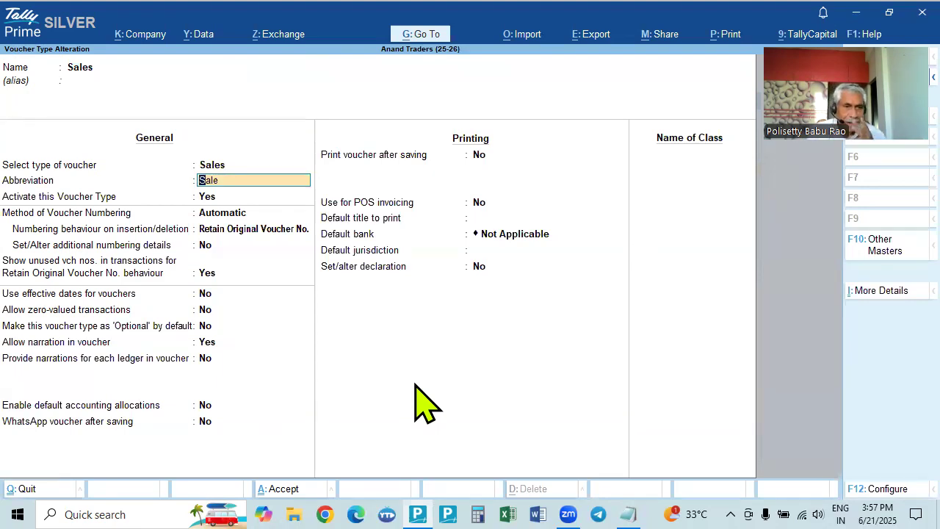
pyautogui.press('Return')
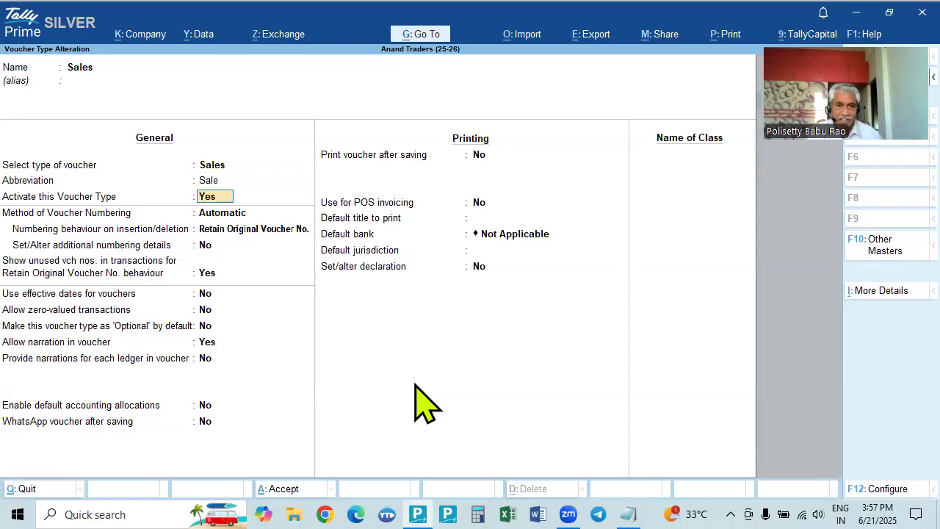
pyautogui.press('Return')
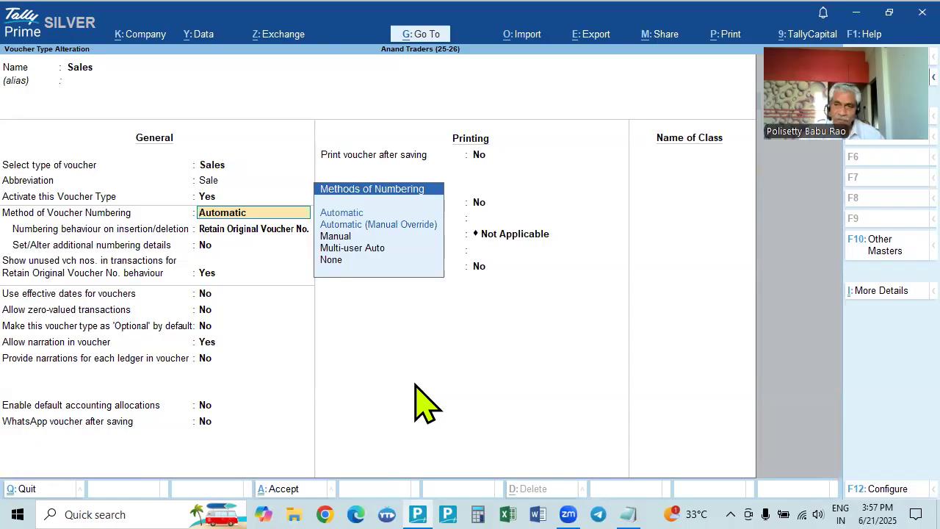
pyautogui.click(342, 214)
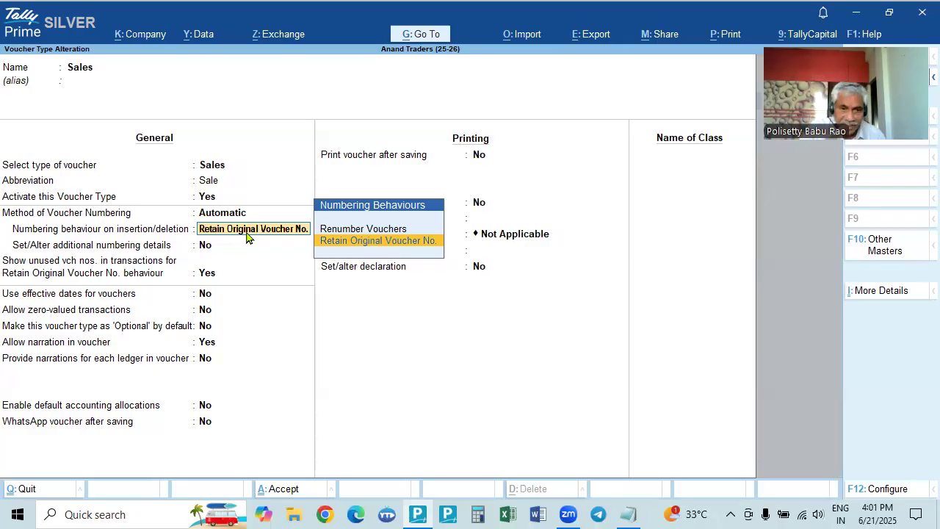
pyautogui.press('Return')
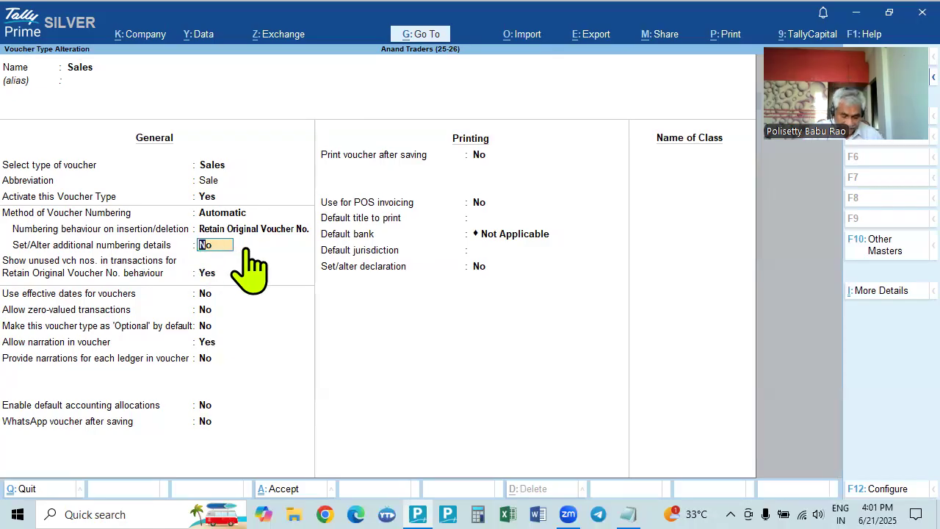
pyautogui.write('y')
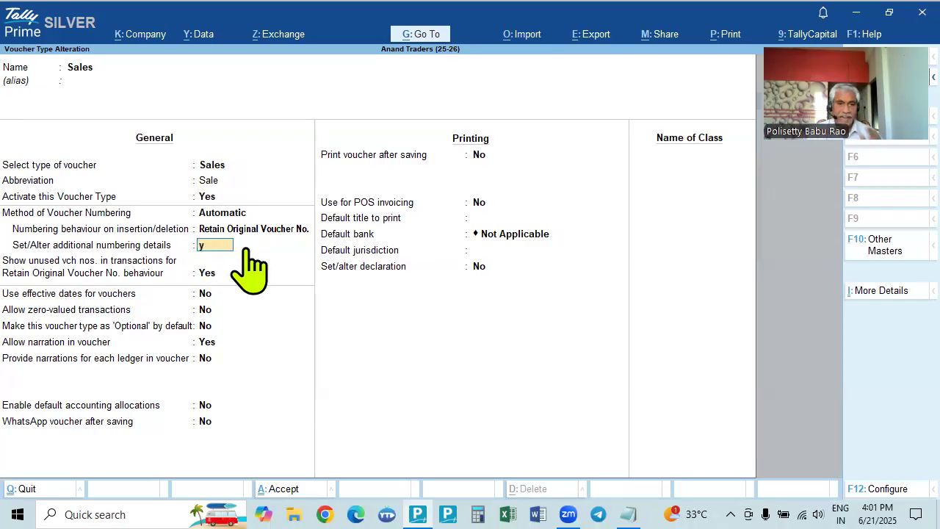
pyautogui.press('Return')
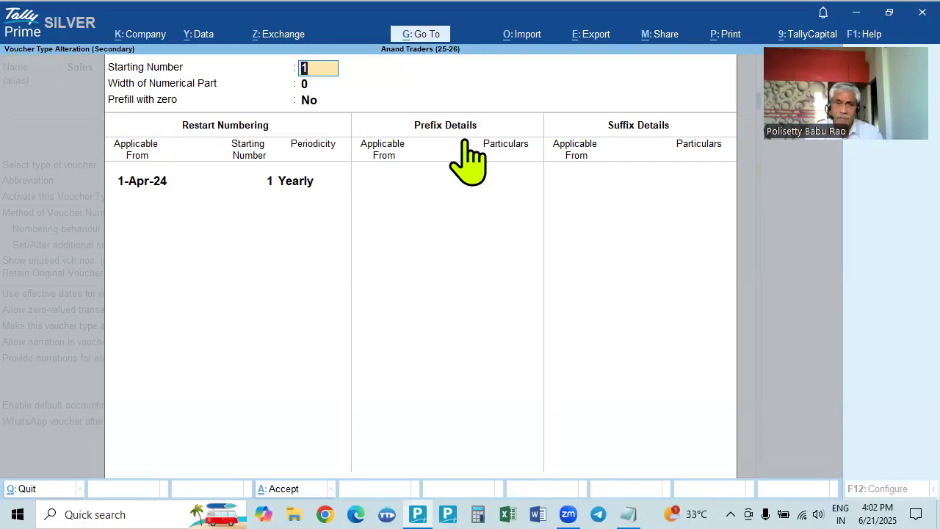
# Step: Keep the starting number at 1, set the width of the numerical part to 4, and enable prefilling with zero
pyautogui.press('Return')
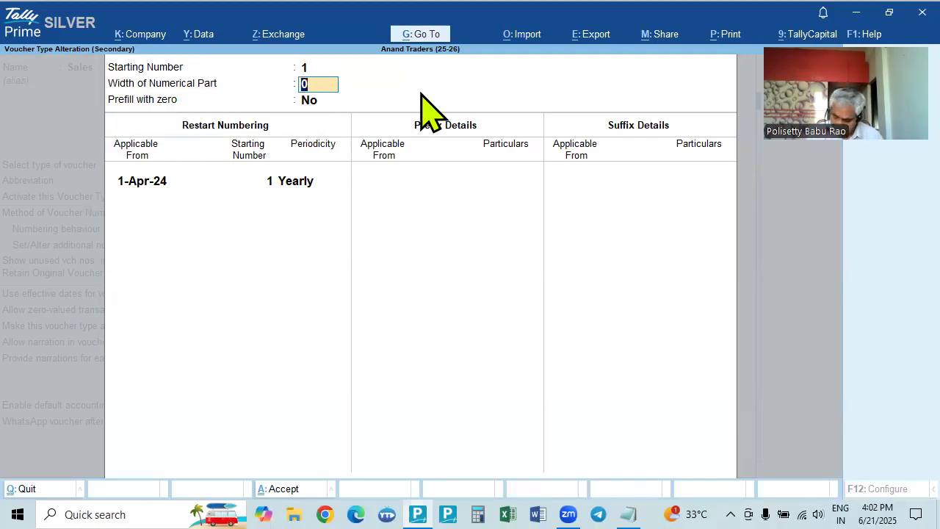
pyautogui.write('4')
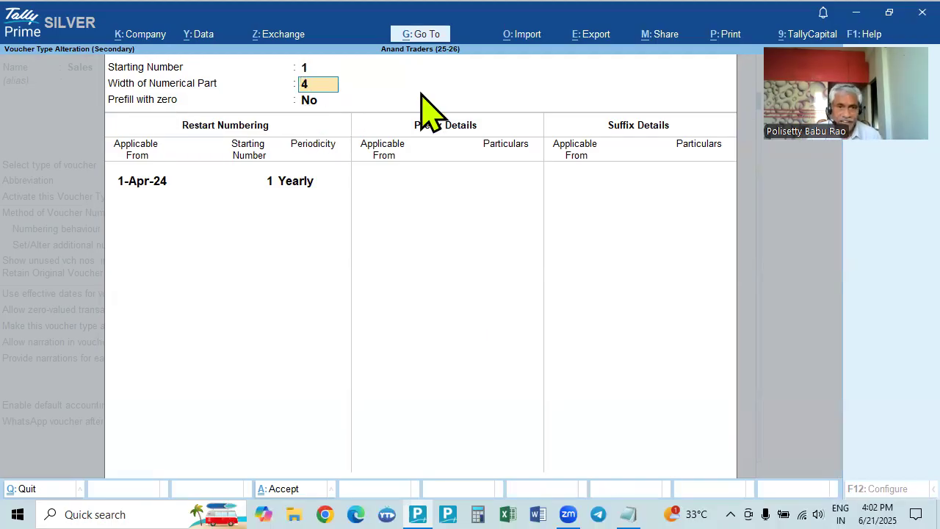
pyautogui.press('Return')
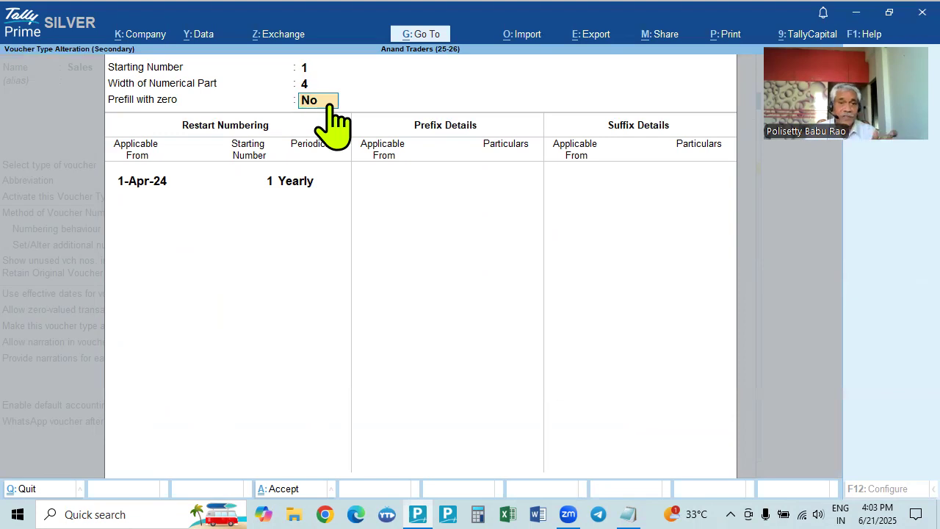
pyautogui.write('y')
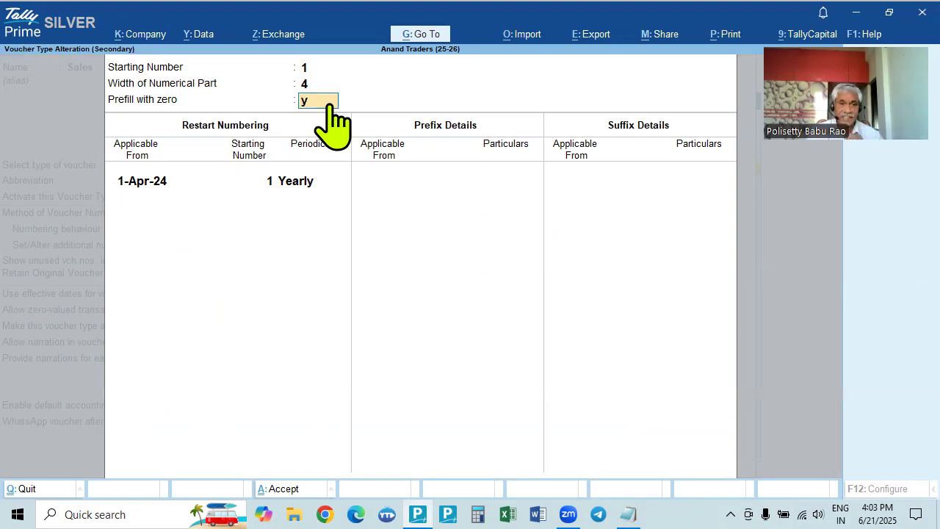
pyautogui.press('Return')
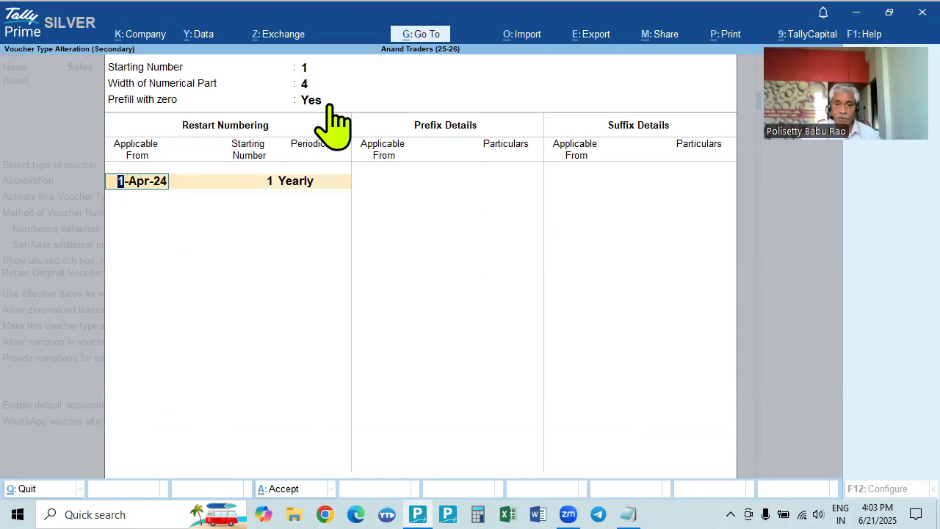
# Step: Consult the sample formats in the Numbering file in Notepad, and enter 1.4.25 as the restart numbering date in TallyPrime
pyautogui.click(627, 514)
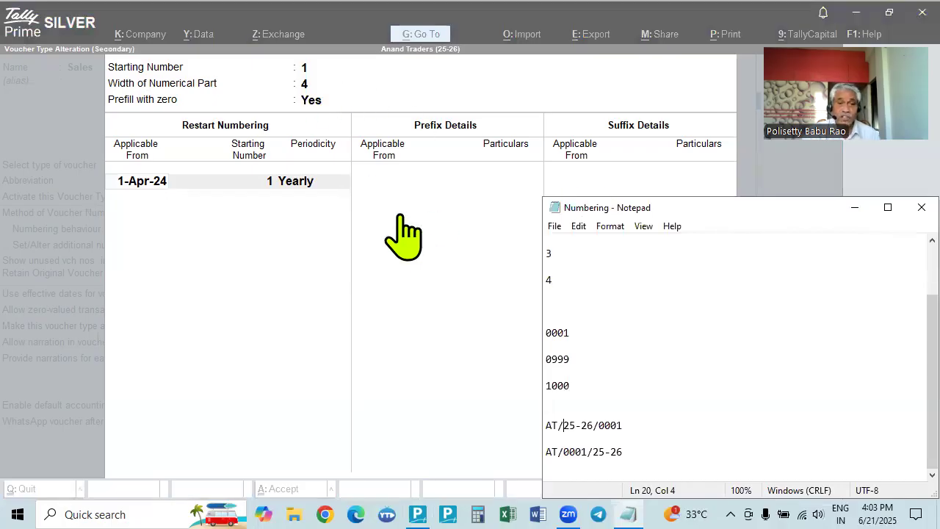
pyautogui.click(317, 110)
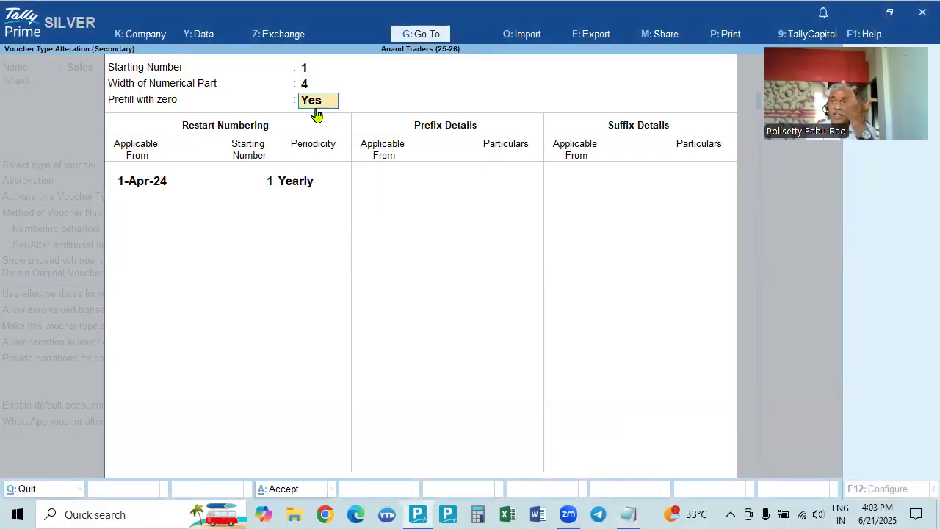
pyautogui.press('Return')
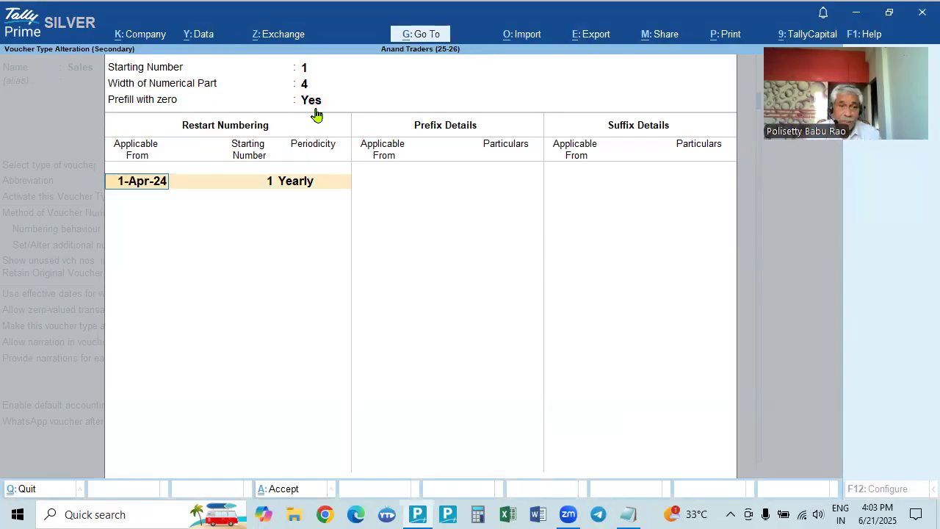
pyautogui.write('1.4.25')
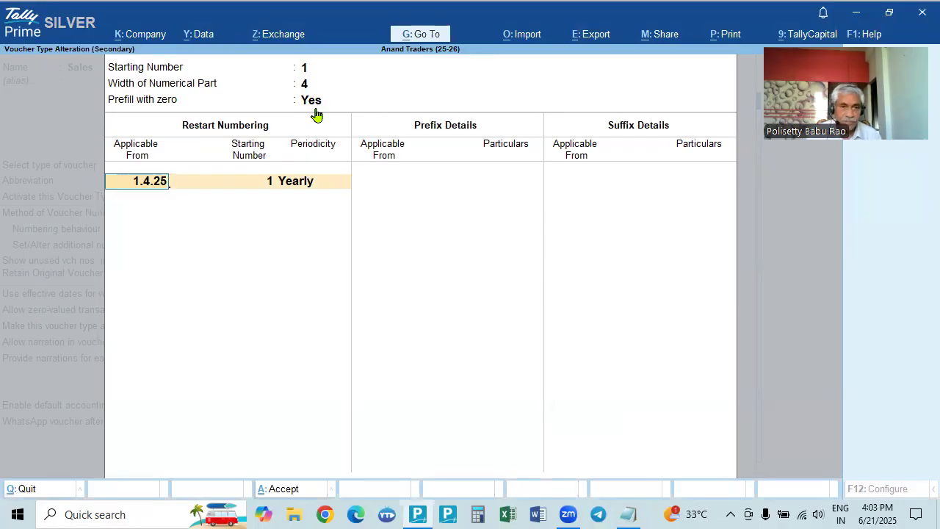
# Step: Discard the Sales voucher type changes and return to the Gateway of Tally
pyautogui.press('Escape')
pyautogui.press('y')
pyautogui.press('Escape')
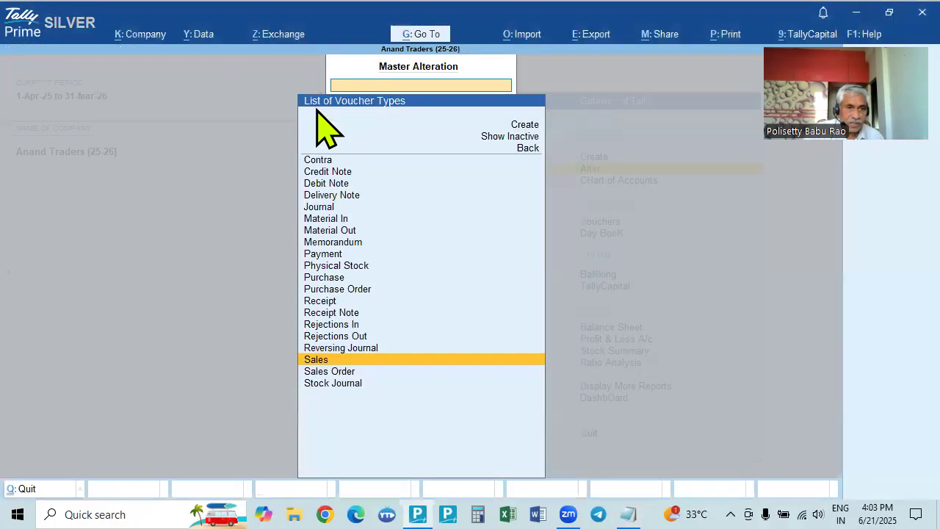
pyautogui.press('Escape')
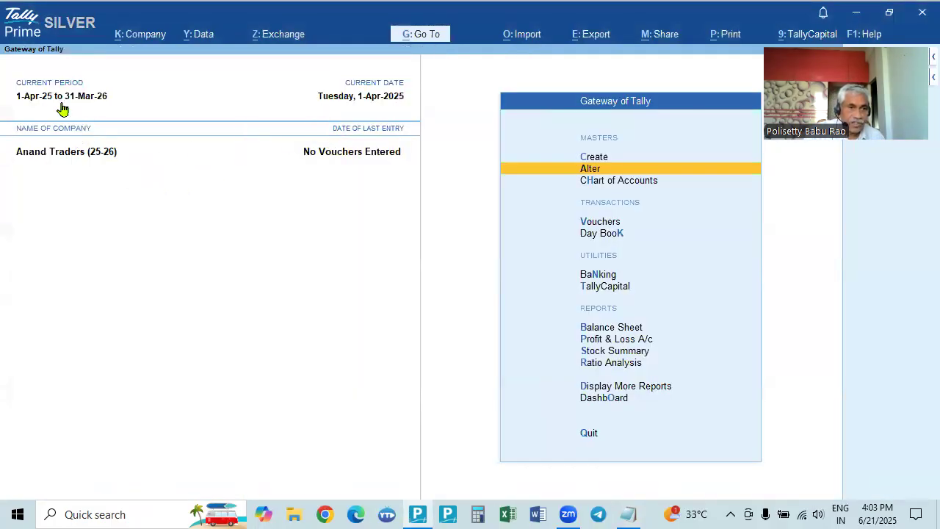
# Step: Reopen the Sales voucher type for alteration from the list of voucher types
pyautogui.click(620, 173)
pyautogui.press('Down')
pyautogui.press('Down')
pyautogui.press('Down')
pyautogui.press('Return')
pyautogui.press('Down')
pyautogui.press('Down')
pyautogui.press('Down')
pyautogui.press('Down')
pyautogui.press('Down')
pyautogui.press('Down')
pyautogui.press('Down')
pyautogui.press('Down')
pyautogui.press('Down')
pyautogui.press('Down')
pyautogui.press('Down')
pyautogui.press('Down')
pyautogui.press('Down')
pyautogui.press('Down')
pyautogui.press('Down')
pyautogui.press('Down')
pyautogui.press('Down')
pyautogui.press('Return')
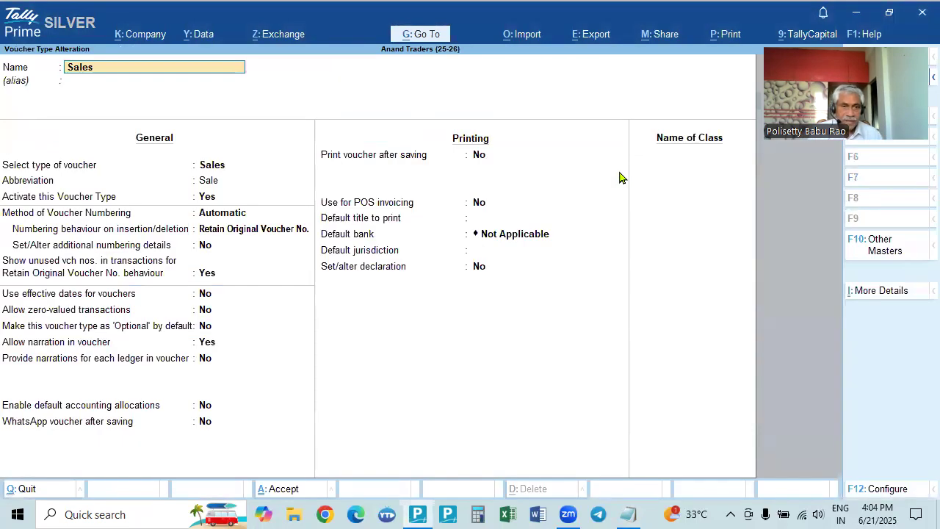
# Step: Keep the Automatic numbering method and original voucher numbers, and enable additional numbering details with the starting number left at 1
pyautogui.press('Return')
pyautogui.press('Return')
pyautogui.press('Return')
pyautogui.press('Return')
pyautogui.press('Return')
pyautogui.press('Return')
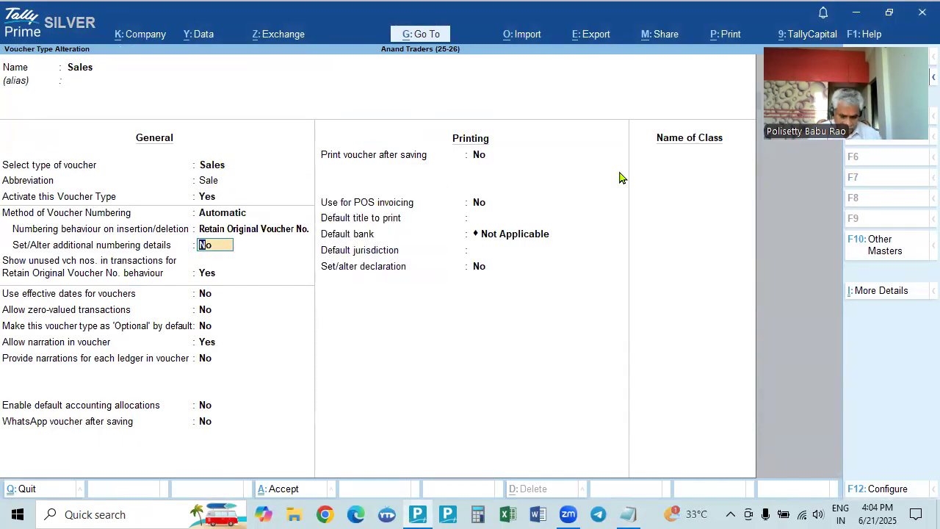
pyautogui.press('y')
pyautogui.press('Return')
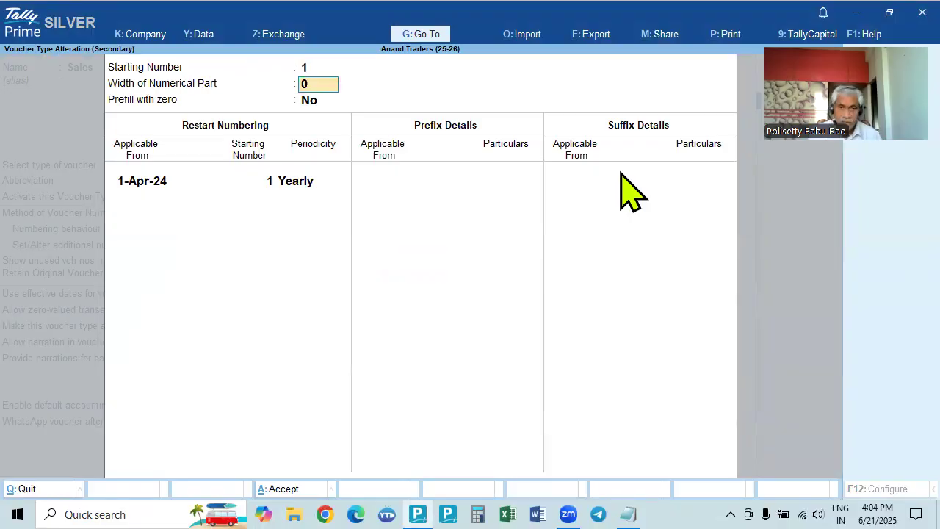
# Step: Set the width of the numerical part to 4 and turn on prefilling with zero
pyautogui.write('4')
pyautogui.press('Return')
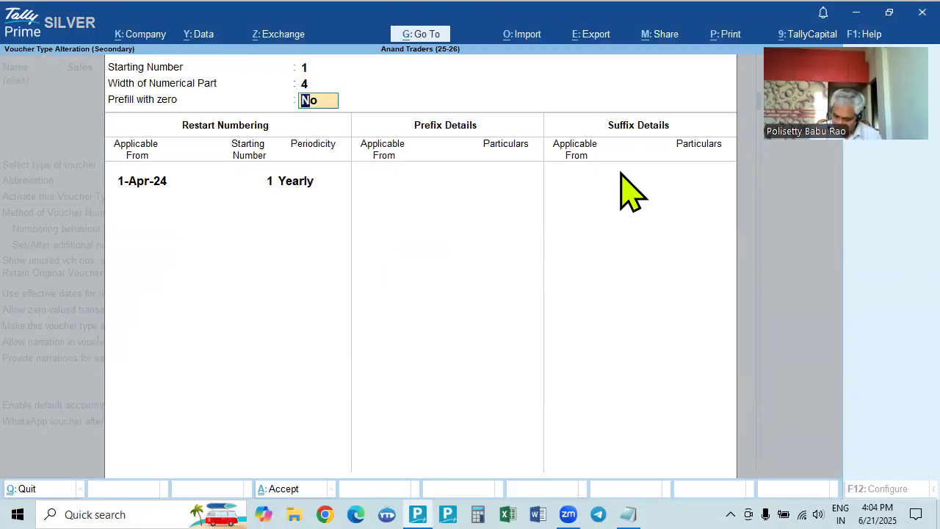
pyautogui.press('y')
pyautogui.press('Return')
# Step: Restart numbering yearly from 1-Apr-25 at number 1, and make the prefix applicable from 1-Apr-25
pyautogui.write('1.4.25')
pyautogui.press('Return')
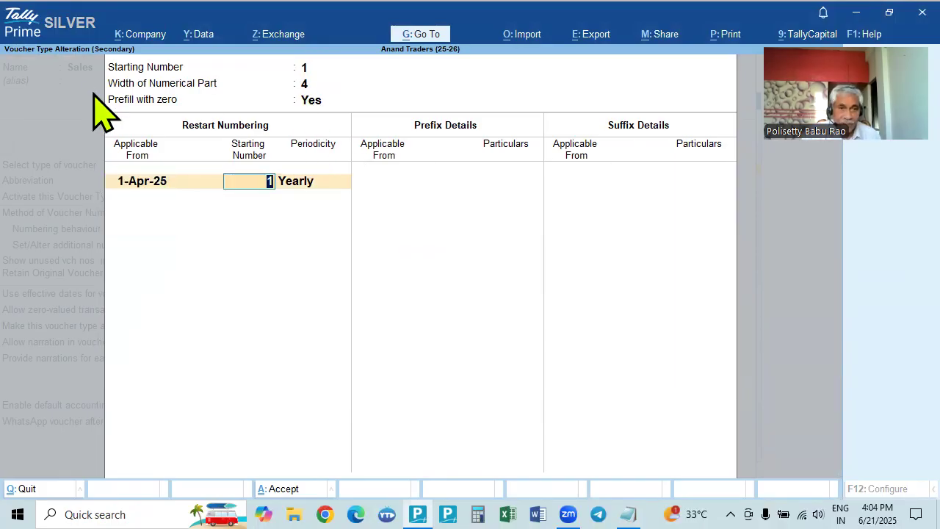
pyautogui.press('Return')
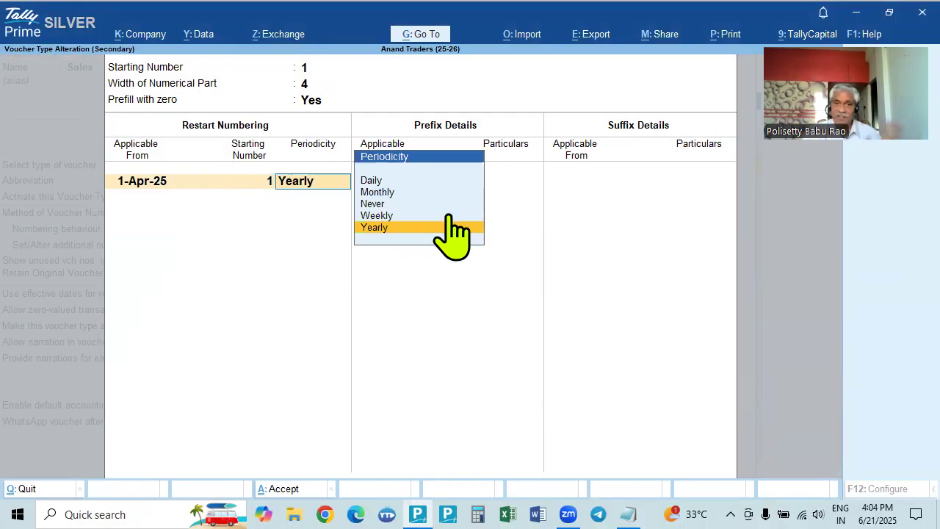
pyautogui.press('Return')
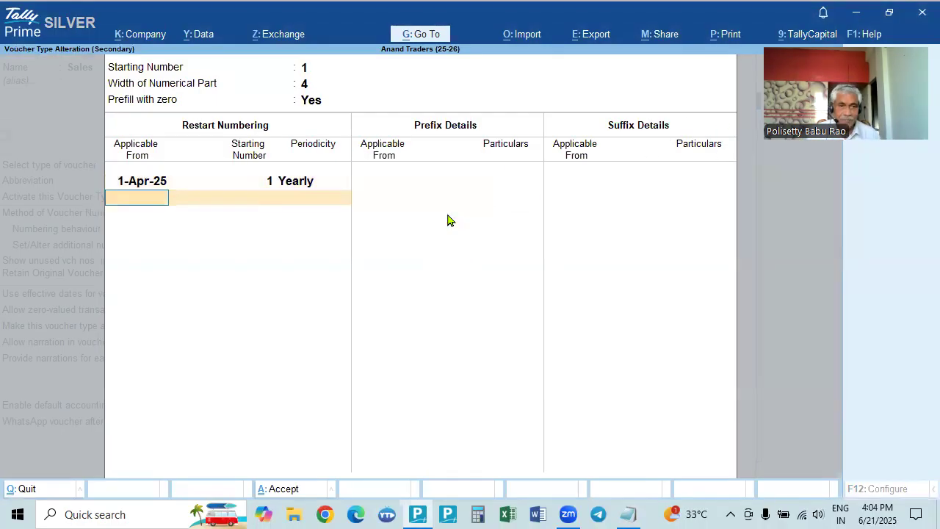
pyautogui.press('Return')
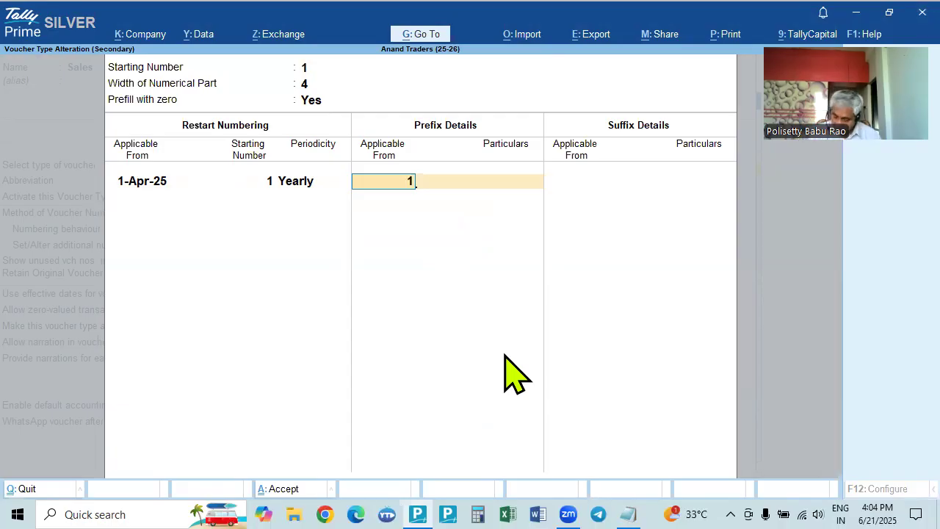
pyautogui.write('4.25')
pyautogui.press('Return')
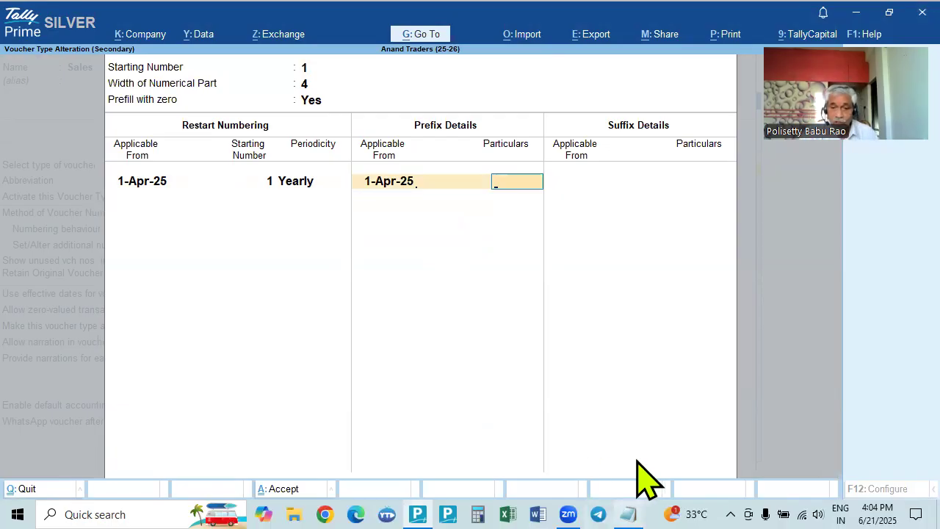
# Step: Switch to the Numbering file in Notepad and delete AT/ from the start of the AT/25-26/0001 sample
pyautogui.click(630, 514)
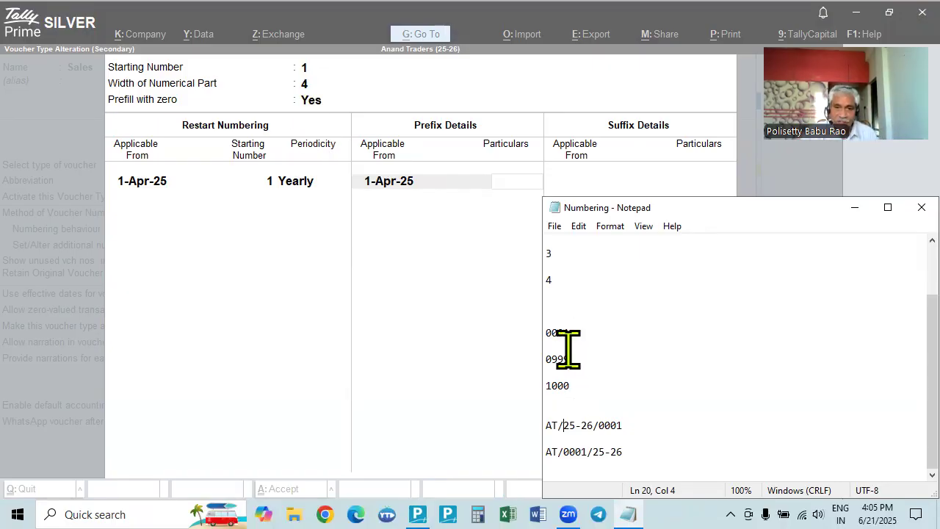
pyautogui.press('BackSpace')
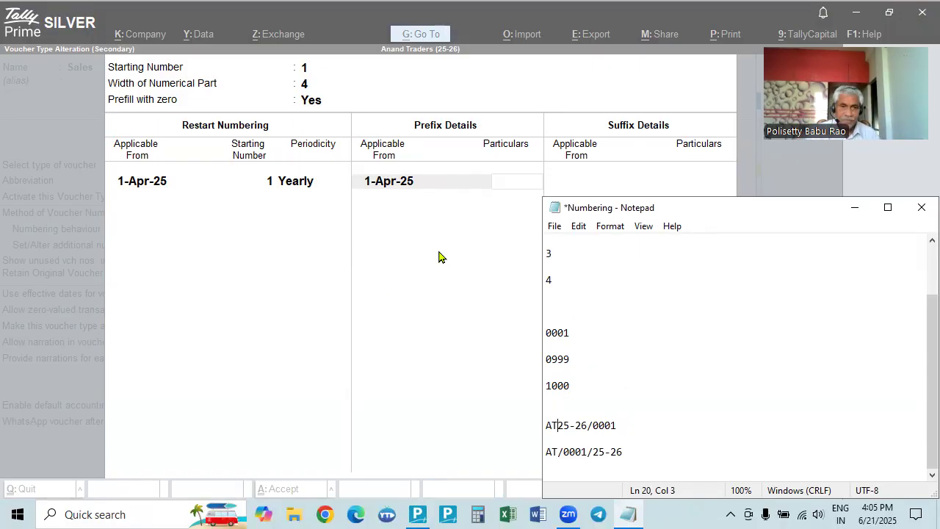
pyautogui.press('BackSpace')
pyautogui.press('BackSpace')
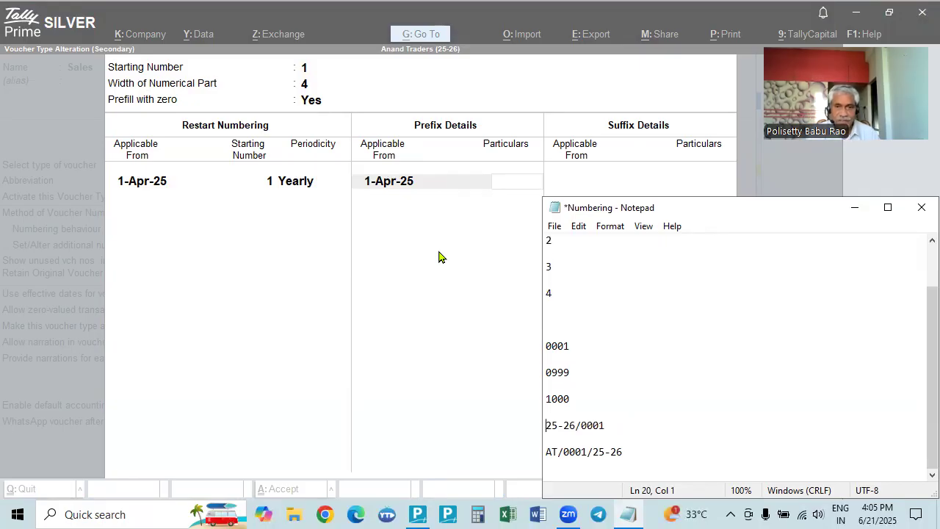
# Step: Return to the additional numbering details in TallyPrime and clear the prefix and restart numbering entries
pyautogui.click(408, 225)
pyautogui.press('Escape')
pyautogui.press('n')
pyautogui.press('BackSpace')
pyautogui.press('BackSpace')
pyautogui.press('BackSpace')
pyautogui.press('BackSpace')
pyautogui.press('BackSpace')
pyautogui.press('BackSpace')
pyautogui.press('BackSpace')
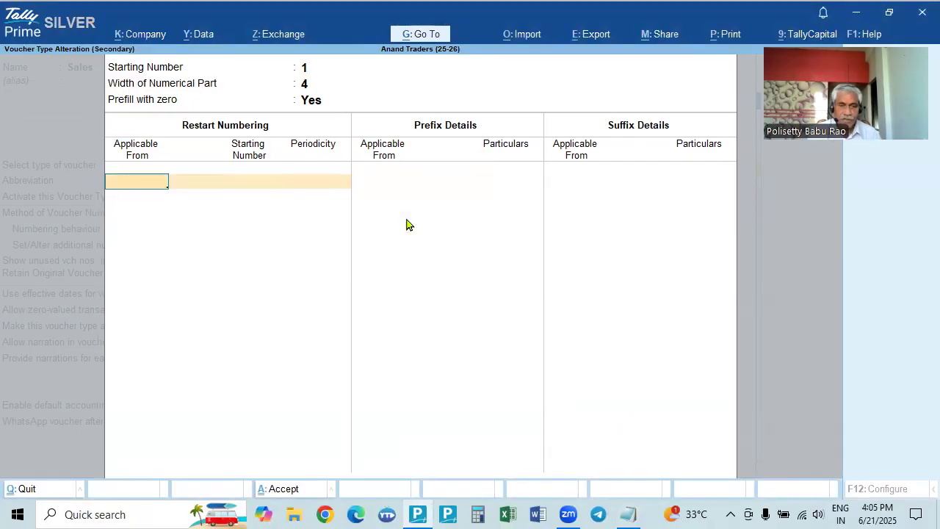
# Step: Accept the additional numbering details and save the Sales voucher type
pyautogui.press('Return')
pyautogui.hotkey('ctrl', 'a')
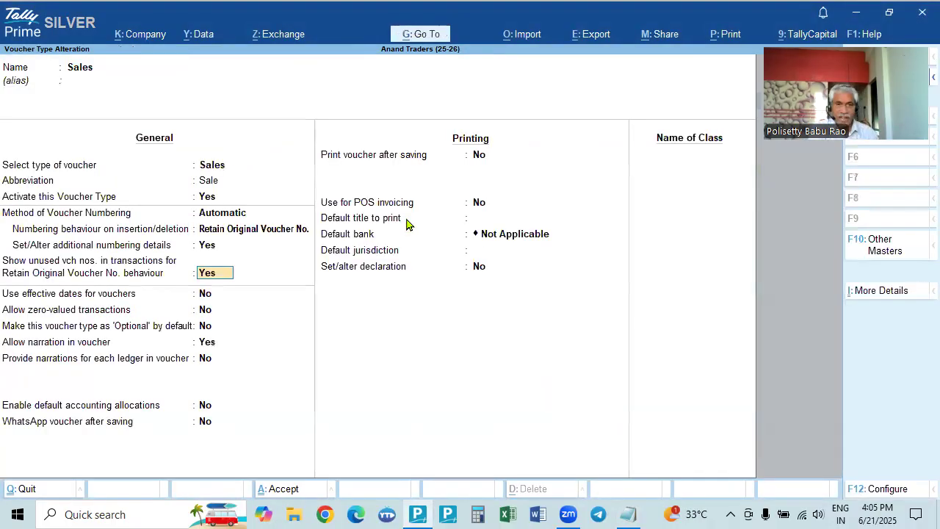
pyautogui.hotkey('ctrl', 'a')
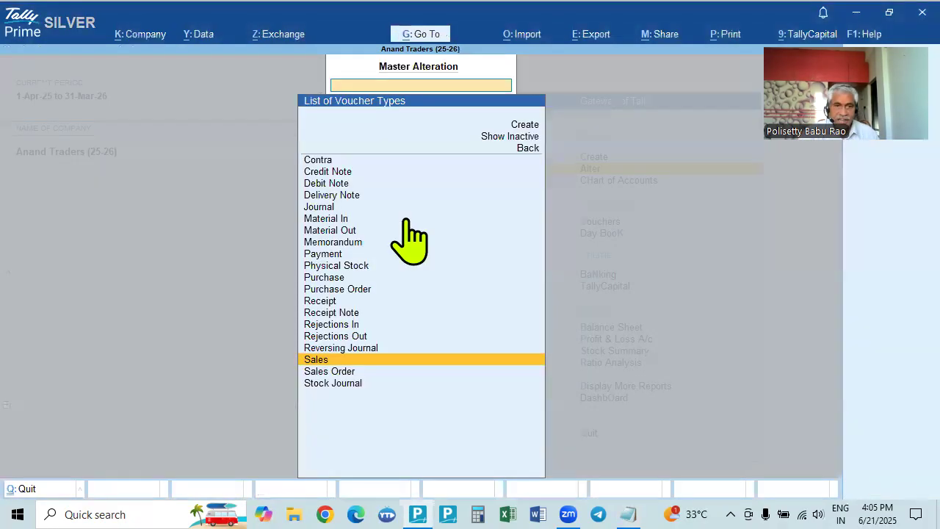
# Step: Open a new Sales voucher to check its number format, and close it without entering anything
pyautogui.press('Escape')
pyautogui.press('Escape')
pyautogui.press('v')
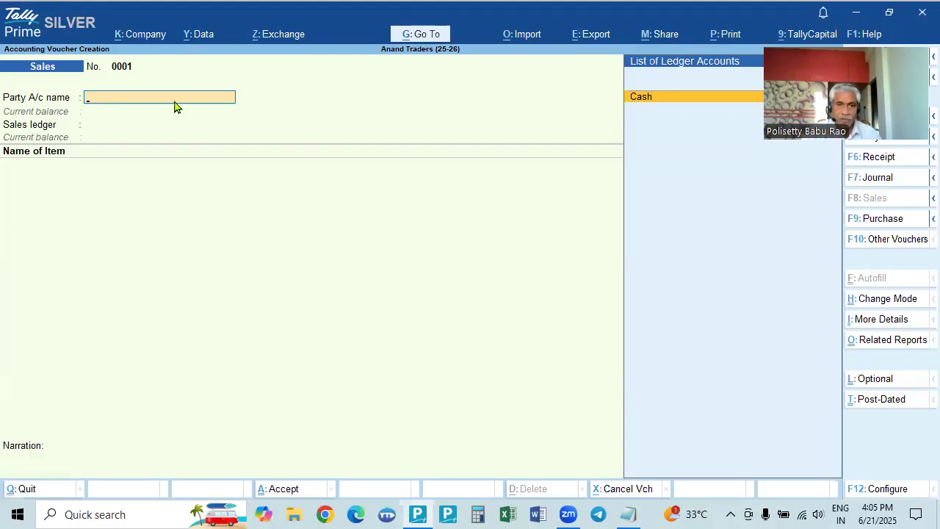
pyautogui.press('Escape')
# Step: Open the Sales voucher type for alteration
pyautogui.press('Up')
pyautogui.press('Up')
pyautogui.press('Return')
pyautogui.press('Down')
pyautogui.press('Down')
pyautogui.press('Down')
pyautogui.press('Return')
pyautogui.press('Down')
pyautogui.press('Down')
pyautogui.press('Down')
pyautogui.press('Down')
pyautogui.press('Down')
pyautogui.press('Down')
pyautogui.press('Down')
pyautogui.press('Down')
pyautogui.press('Down')
pyautogui.press('Down')
pyautogui.press('Down')
pyautogui.press('Down')
pyautogui.press('Down')
pyautogui.press('Down')
pyautogui.press('Down')
pyautogui.press('Down')
pyautogui.press('Down')
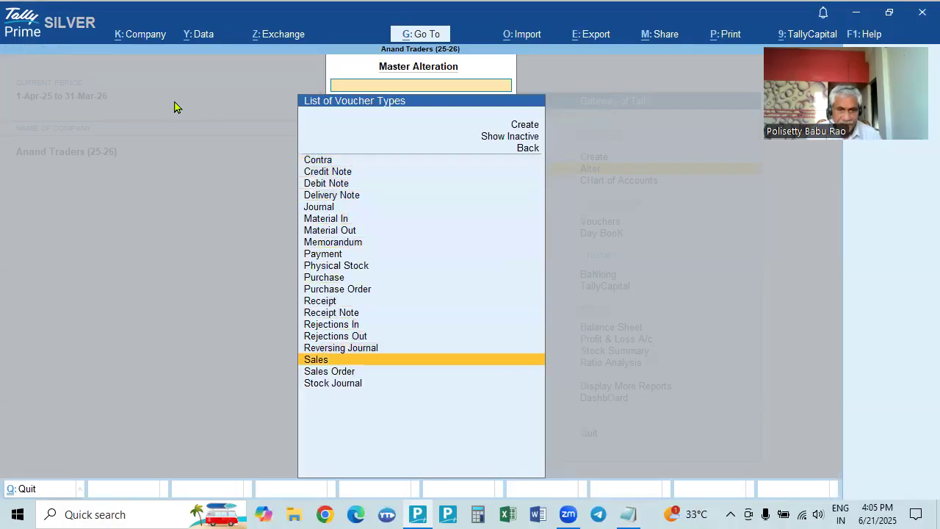
pyautogui.press('Return')
# Step: Turn on additional numbering details for the Sales voucher type, retaining automatic numbering and original voucher numbers
pyautogui.press('Return')
pyautogui.press('Return')
pyautogui.press('Return')
pyautogui.press('Return')
pyautogui.press('Return')
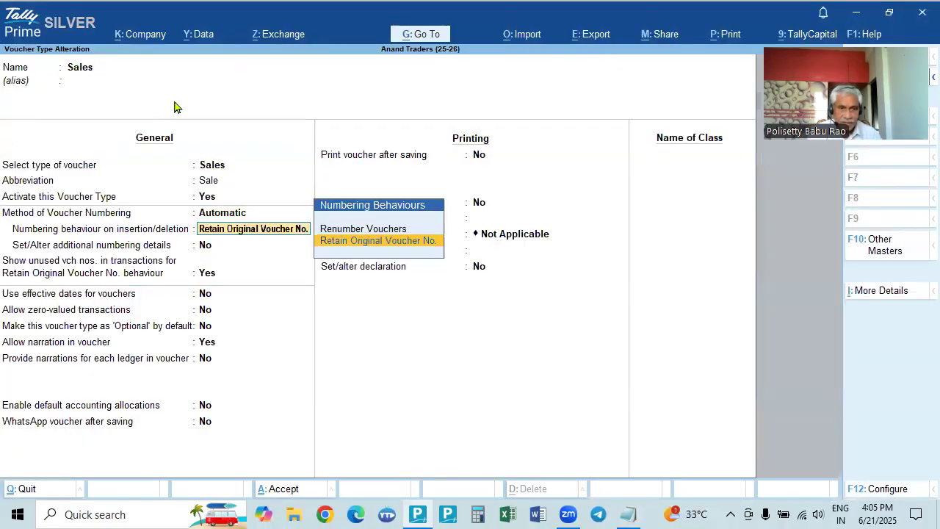
pyautogui.press('Return')
pyautogui.press('y')
pyautogui.press('Return')
pyautogui.press('Return')
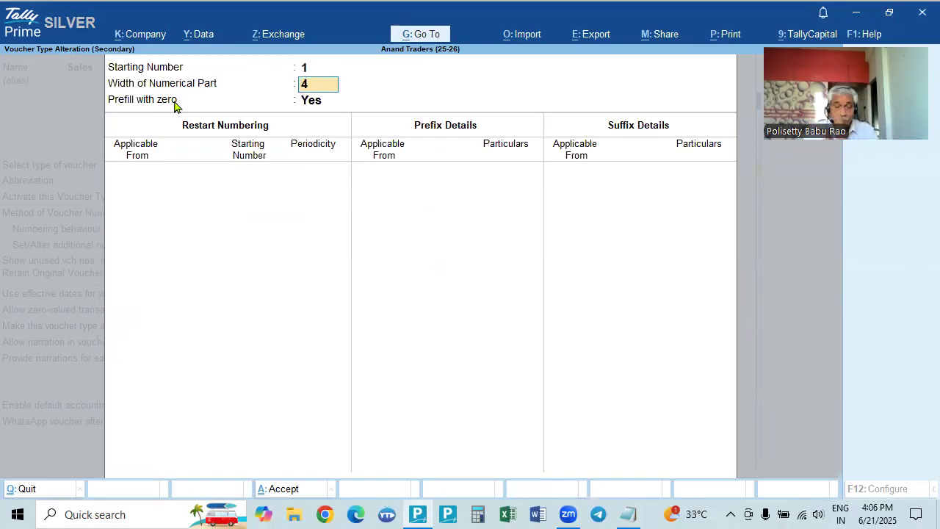
# Step: Add a restart numbering entry applicable from 1-Apr-25 with starting number 1 and Yearly periodicity
pyautogui.press('Return')
pyautogui.press('Return')
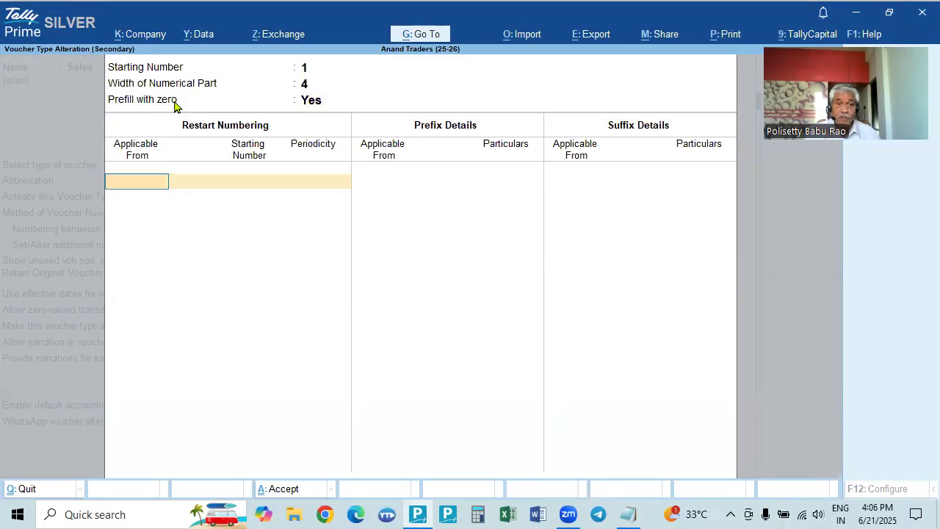
pyautogui.write('1.4.25')
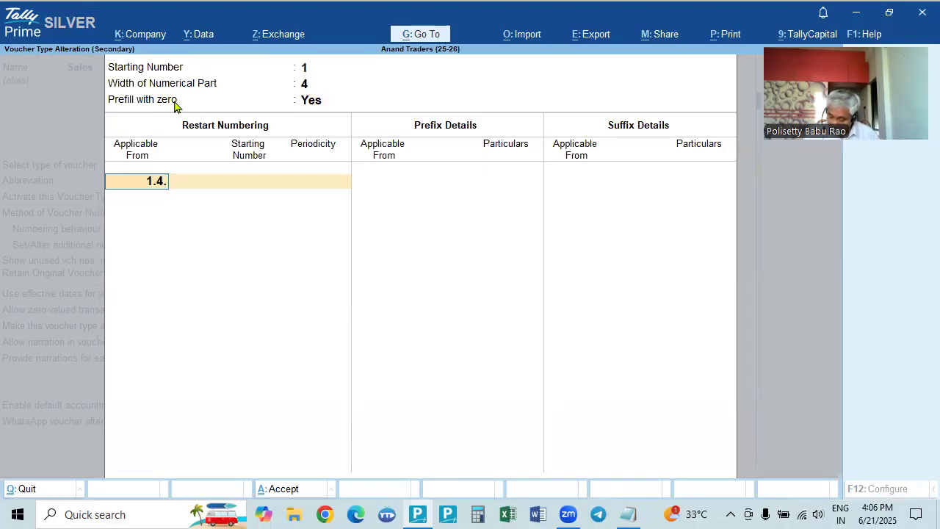
pyautogui.press('Return')
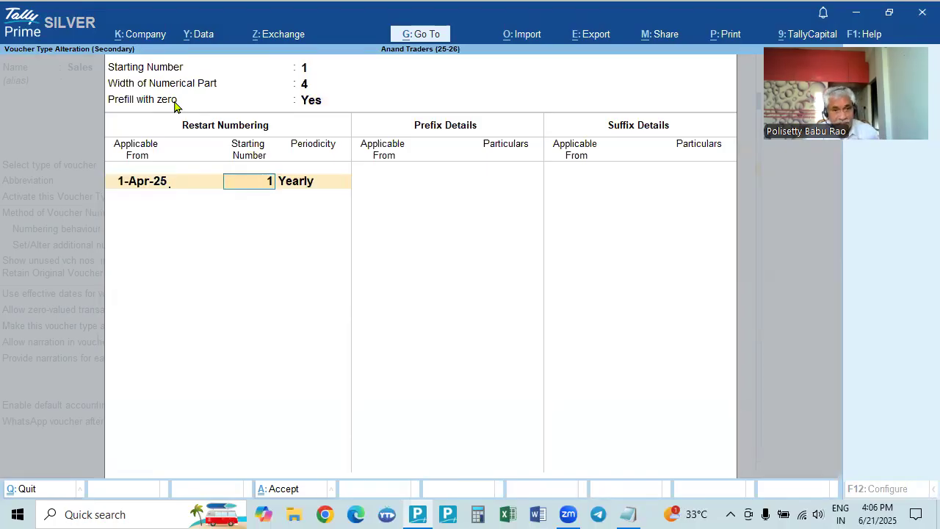
pyautogui.press('Return')
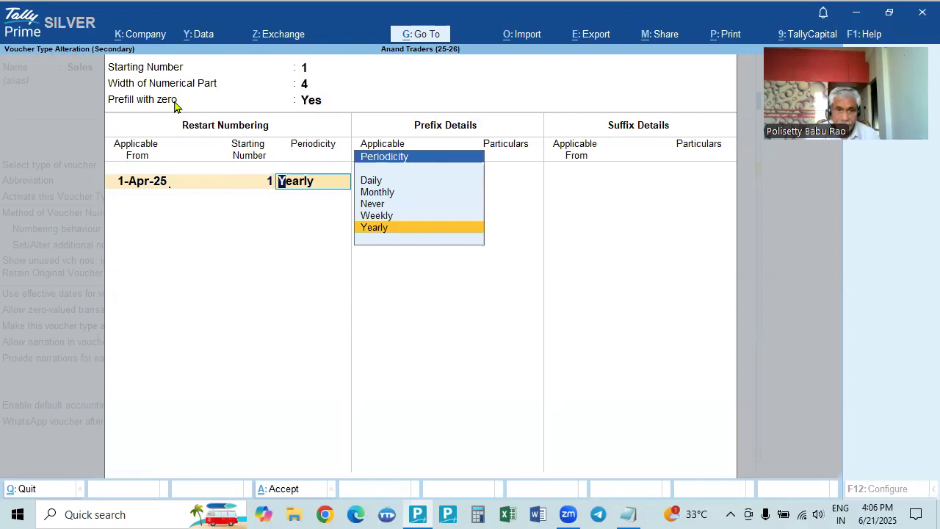
pyautogui.press('Return')
# Step: Add the prefix AT/ applicable from 1-Apr-25 to the Sales voucher numbering
pyautogui.write('1.4.25')
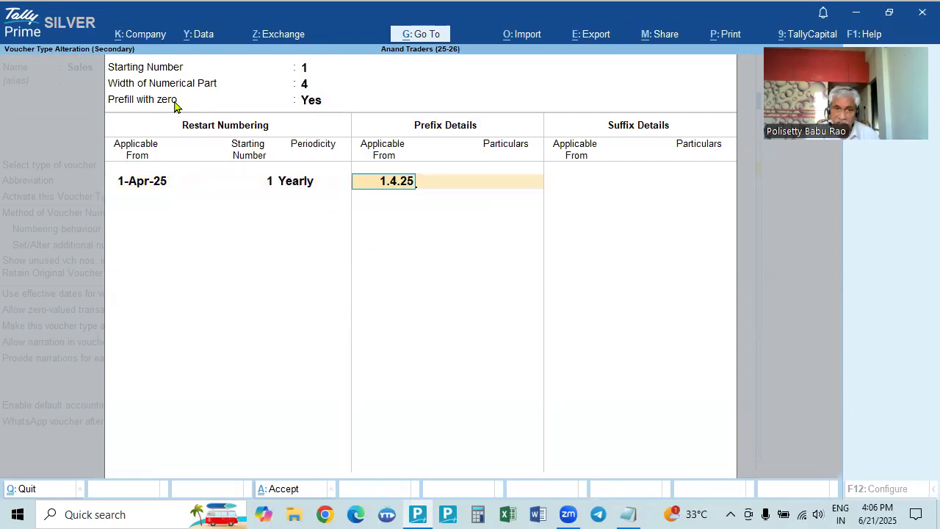
pyautogui.press('Return')
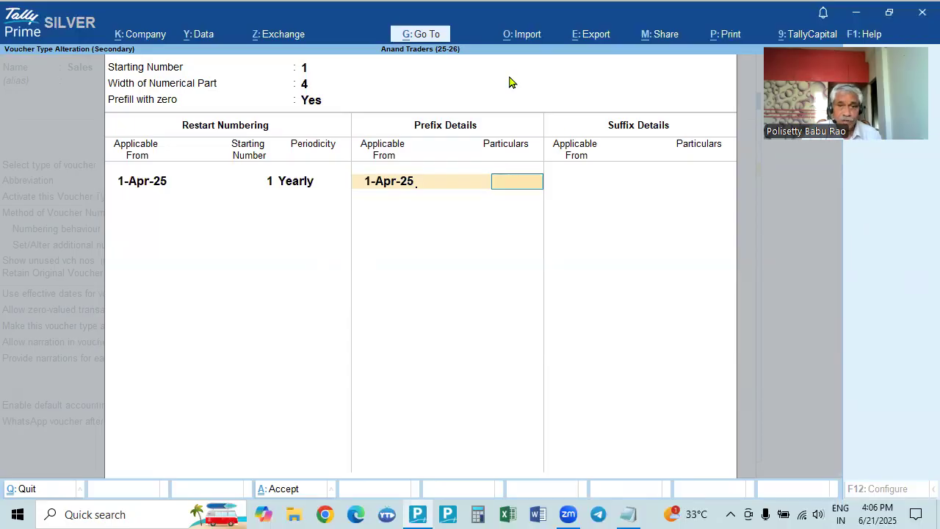
pyautogui.click(405, 59)
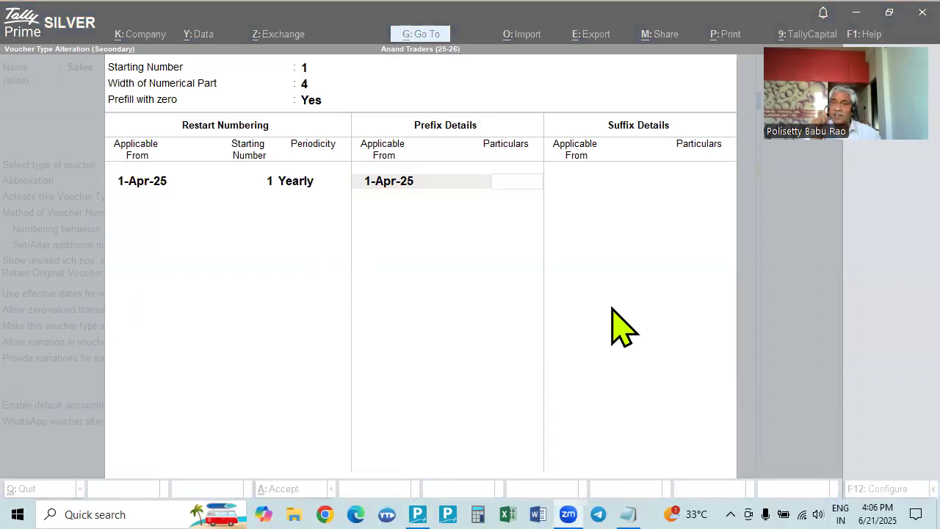
pyautogui.click(436, 186)
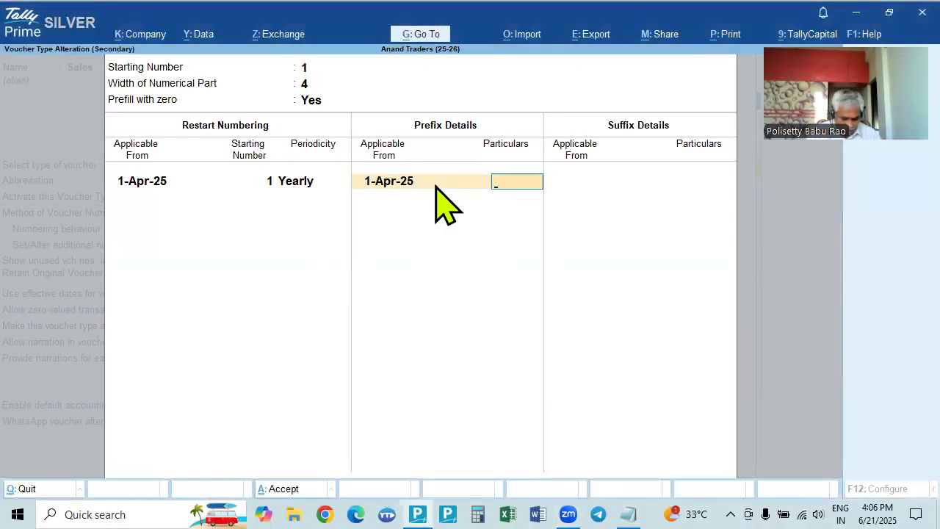
pyautogui.write('AT/')
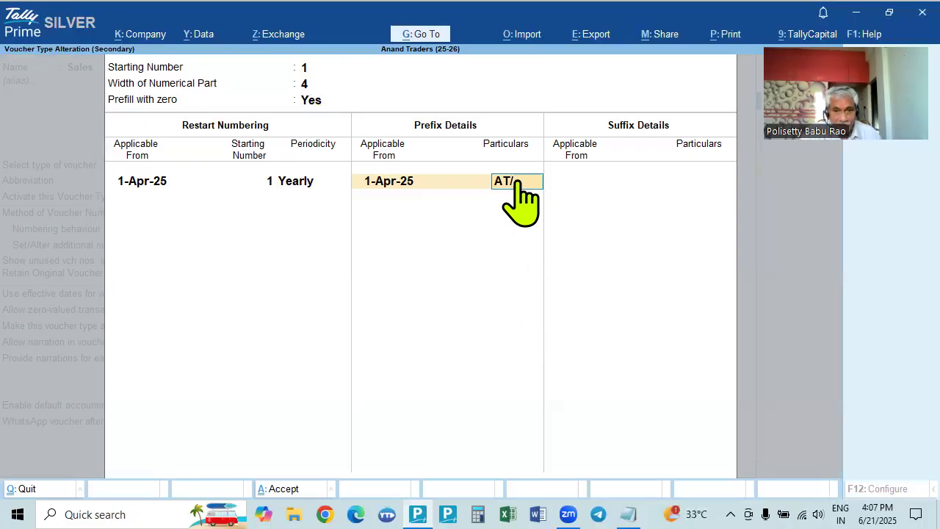
pyautogui.press('Return')
pyautogui.press('Return')
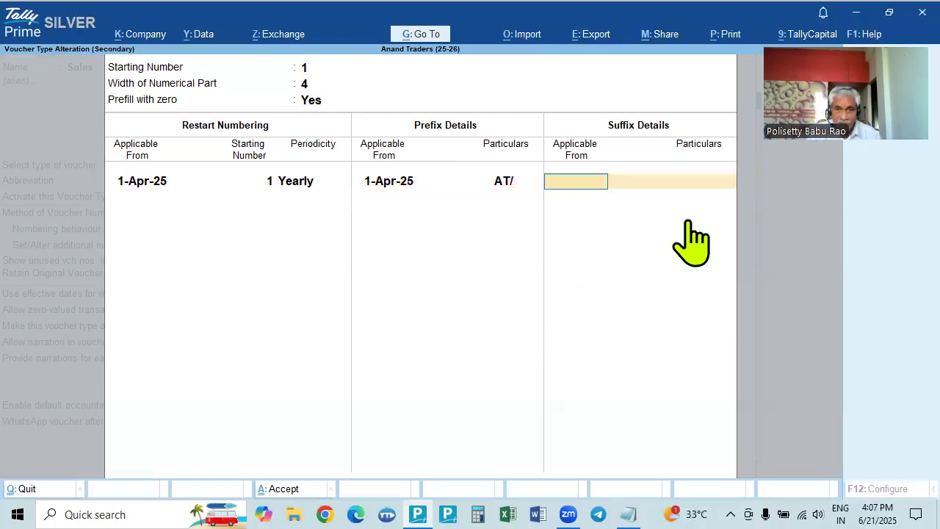
# Step: Add the suffix /25-26 applicable from 1-Apr-25 to the Sales voucher numbering
pyautogui.write('1.')
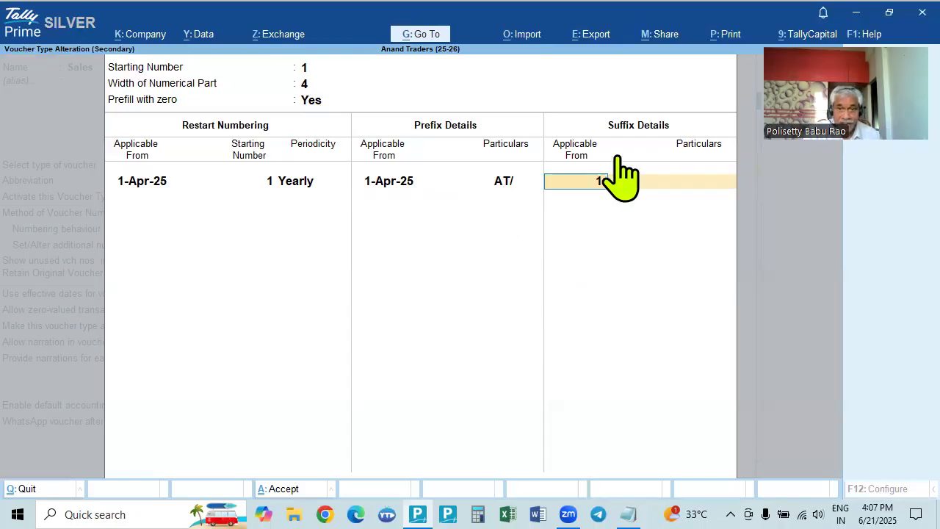
pyautogui.write('4.25')
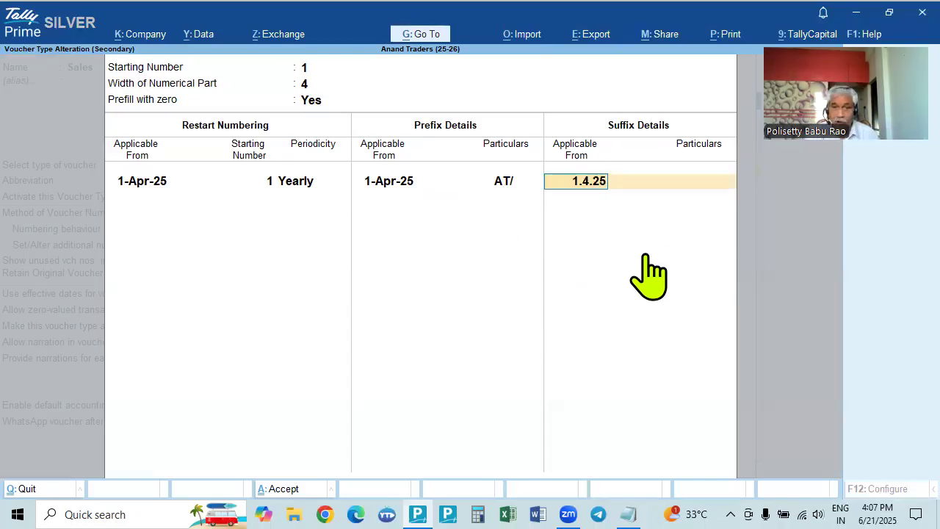
pyautogui.press('Return')
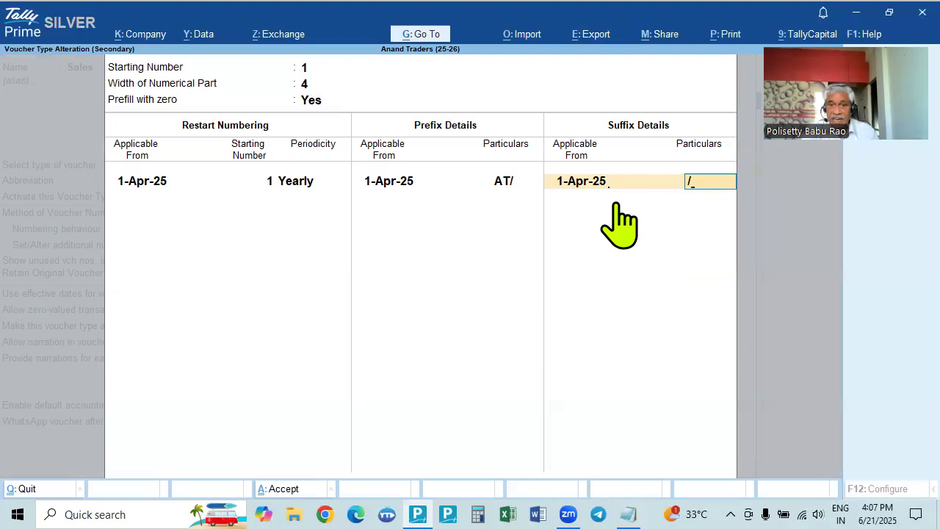
pyautogui.write('25-26')
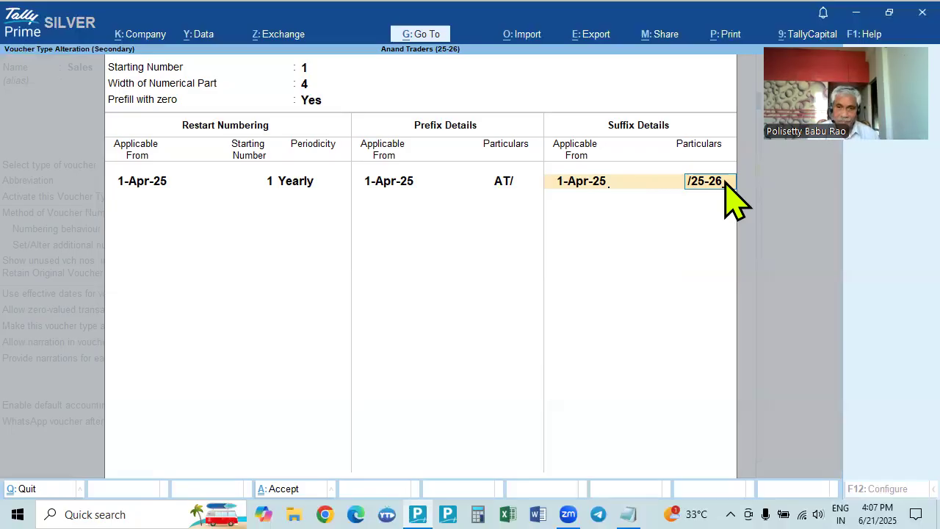
# Step: Accept the additional numbering details, save the Sales voucher type and return to the Gateway of Tally
pyautogui.press('Return')
pyautogui.press('Return')
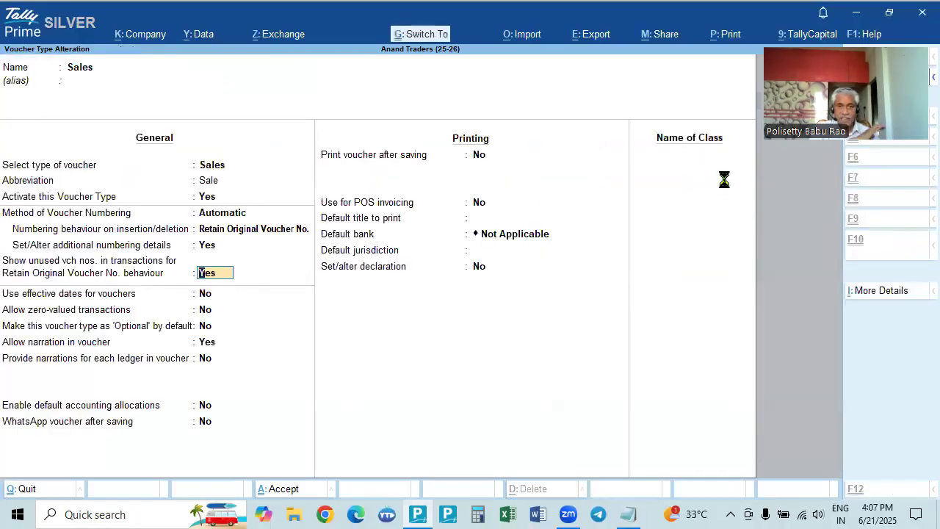
pyautogui.hotkey('ctrl', 'a')
pyautogui.press('Escape')
pyautogui.press('Escape')
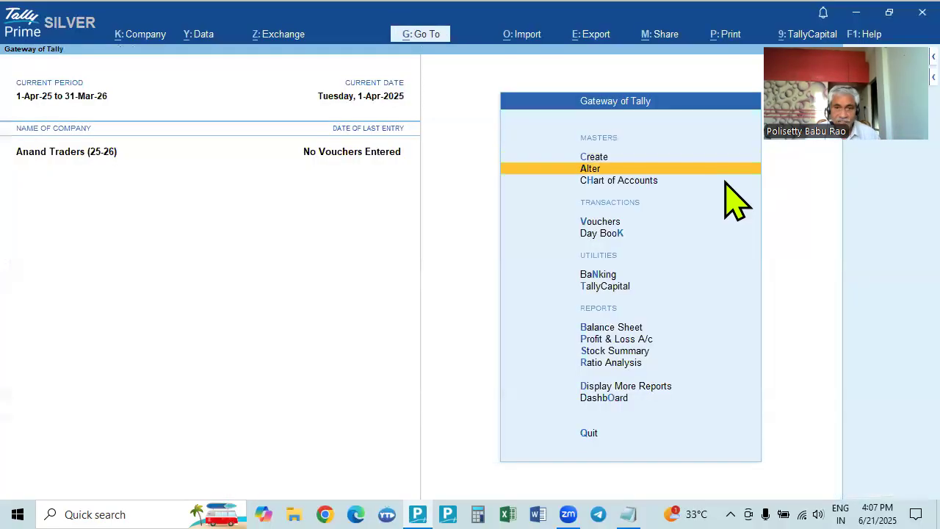
# Step: Open a new Sales voucher to check how the prefix and suffix appear in its number, and close it unsaved
pyautogui.press('Down')
pyautogui.press('Down')
pyautogui.press('Down')
pyautogui.press('Up')
pyautogui.press('Return')
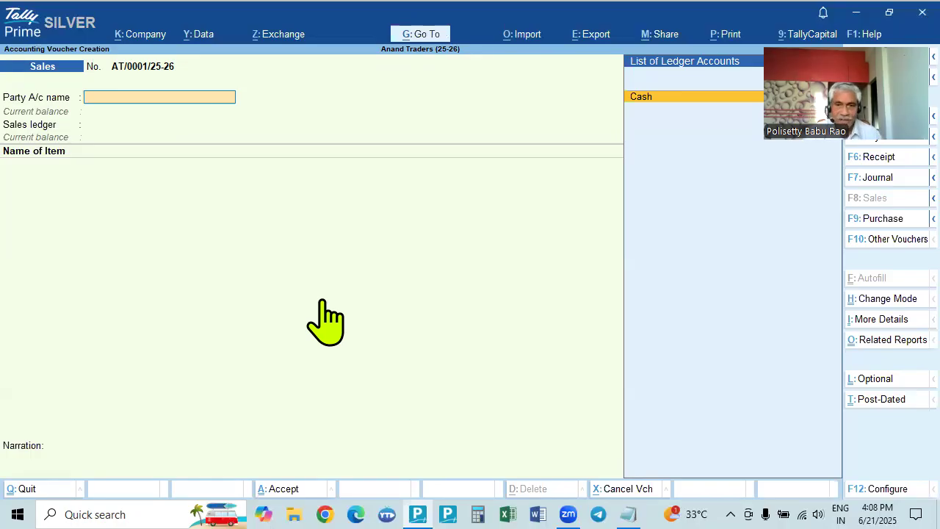
pyautogui.press('Escape')
pyautogui.press('y')
# Step: Reopen the Sales voucher type from the list of voucher types for alteration
pyautogui.press('Up')
pyautogui.press('Up')
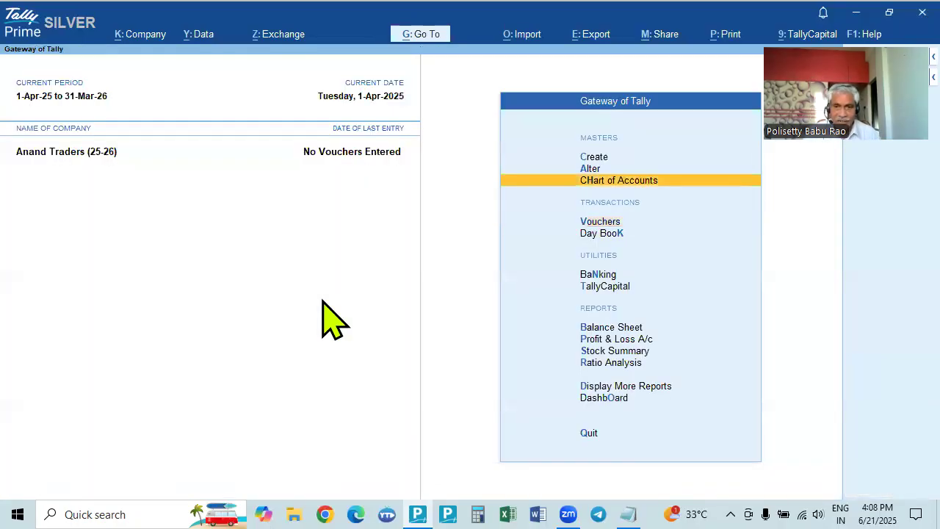
pyautogui.press('Return')
pyautogui.press('Down')
pyautogui.press('Down')
pyautogui.press('Down')
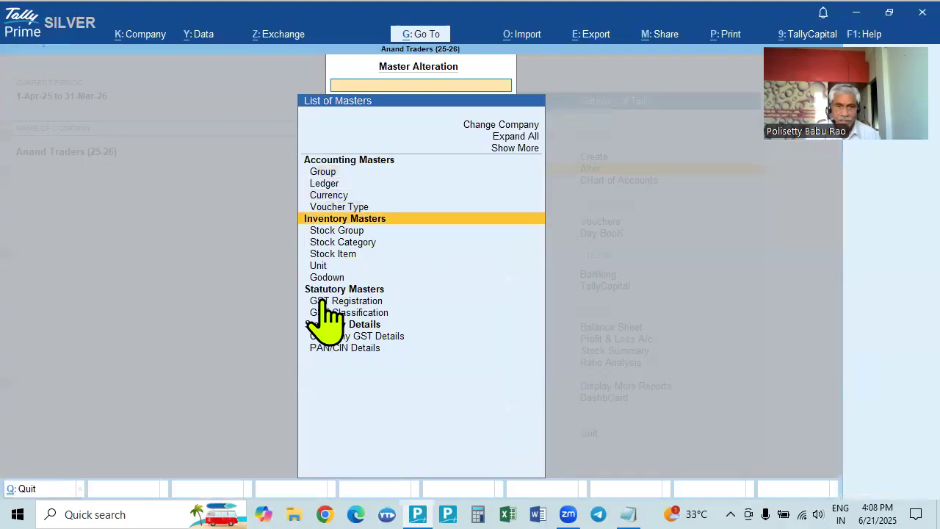
pyautogui.press('Return')
pyautogui.press('Down')
pyautogui.press('Down')
pyautogui.press('Down')
pyautogui.press('Down')
pyautogui.press('Down')
pyautogui.press('Down')
pyautogui.press('Down')
pyautogui.press('Down')
pyautogui.press('Down')
pyautogui.press('Down')
pyautogui.press('Down')
pyautogui.press('Down')
pyautogui.press('Down')
pyautogui.press('Down')
pyautogui.press('Down')
pyautogui.press('Down')
pyautogui.press('Down')
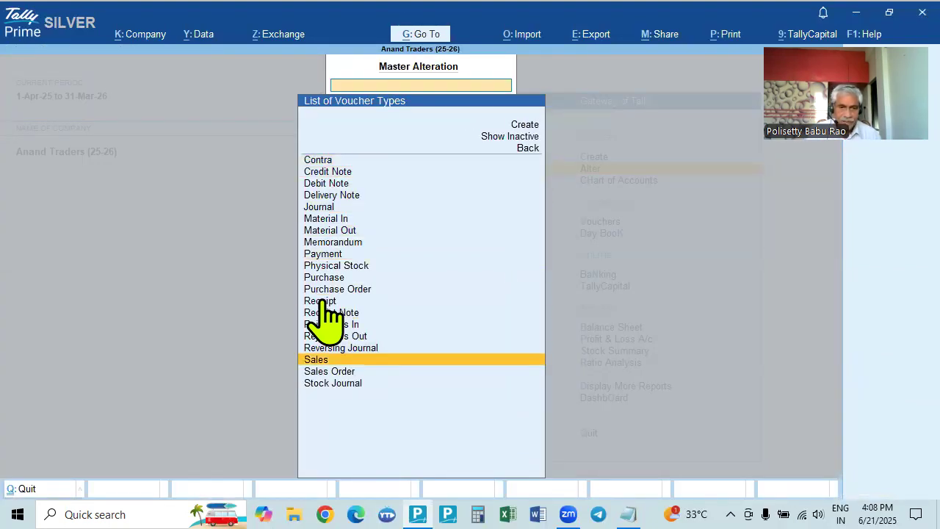
pyautogui.press('Return')
# Step: Open the additional numbering details of the Sales voucher type again
pyautogui.press('Return')
pyautogui.press('Return')
pyautogui.press('Return')
pyautogui.press('Return')
pyautogui.press('Return')
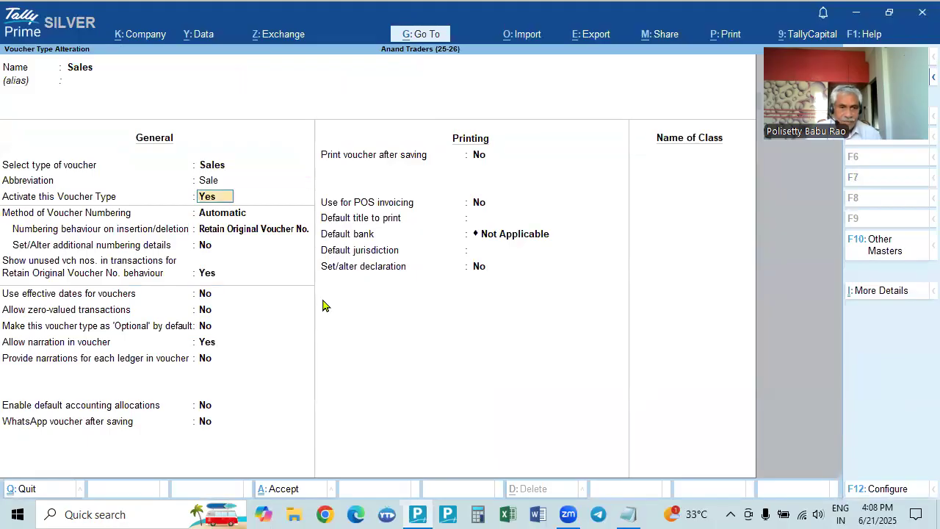
pyautogui.press('y')
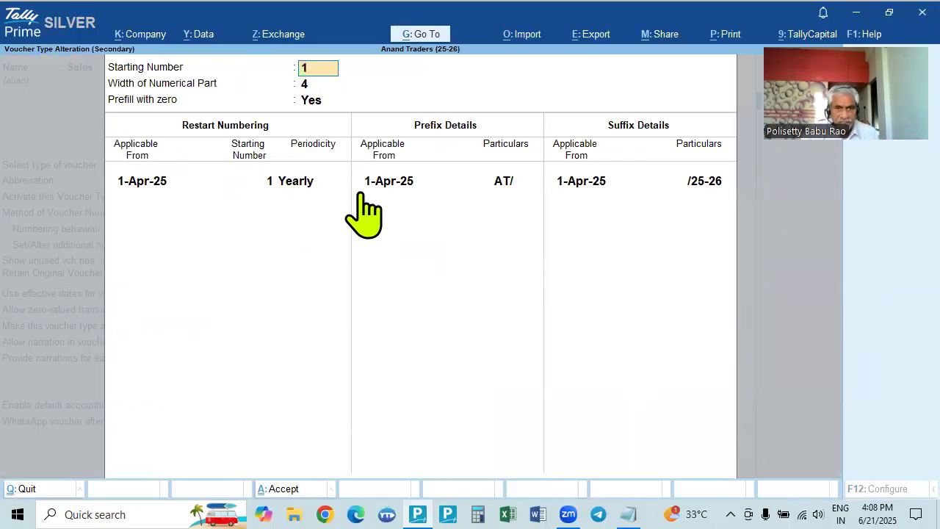
# Step: Change the prefix applicable from 1-Apr-25 to AT/25-26/
pyautogui.click(498, 187)
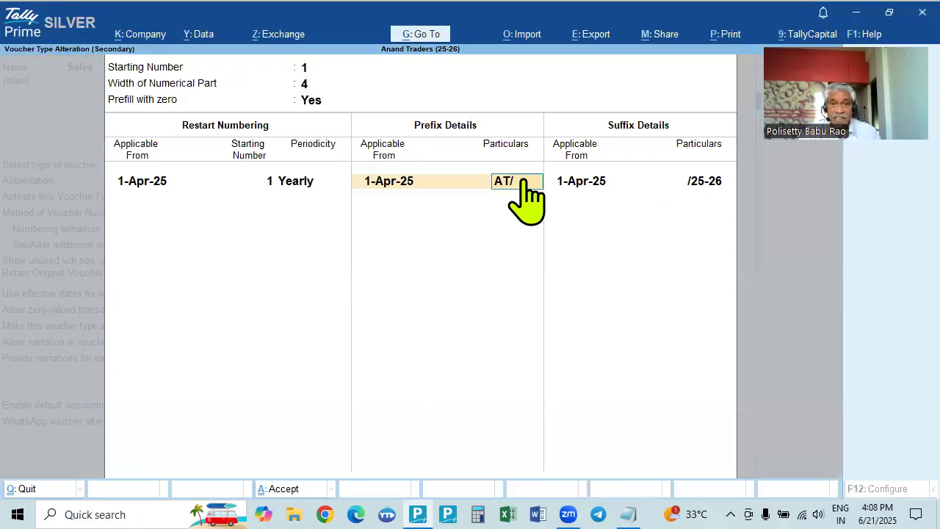
pyautogui.press('BackSpace')
pyautogui.press('BackSpace')
pyautogui.write('T')
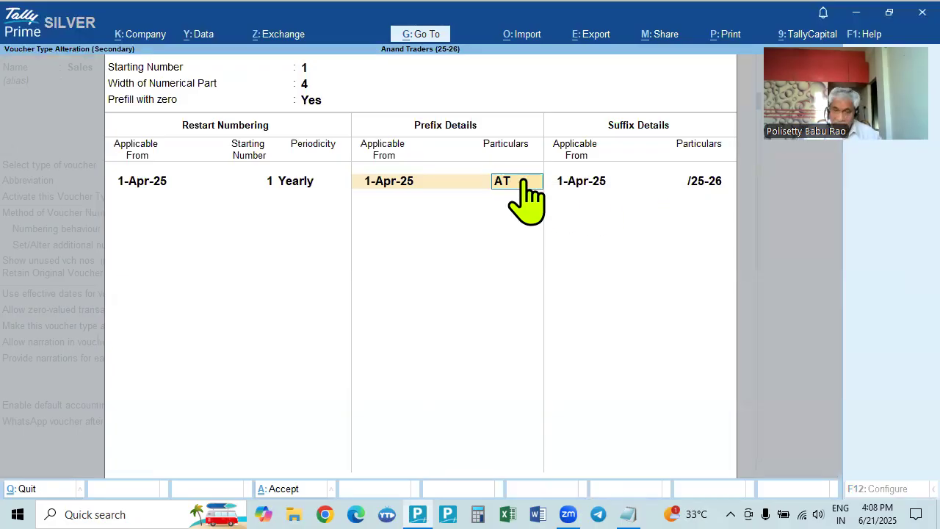
pyautogui.write('/2')
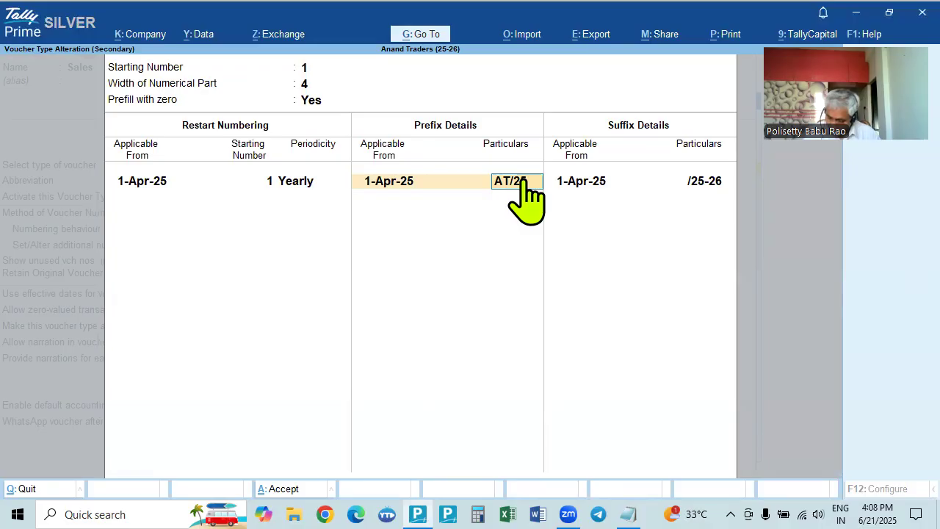
pyautogui.write('/')
pyautogui.press('Return')
# Step: Clear the suffix text of the 1-Apr-25 suffix entry
pyautogui.press('Return')
pyautogui.press('Return')
pyautogui.press('BackSpace')
pyautogui.press('Return')
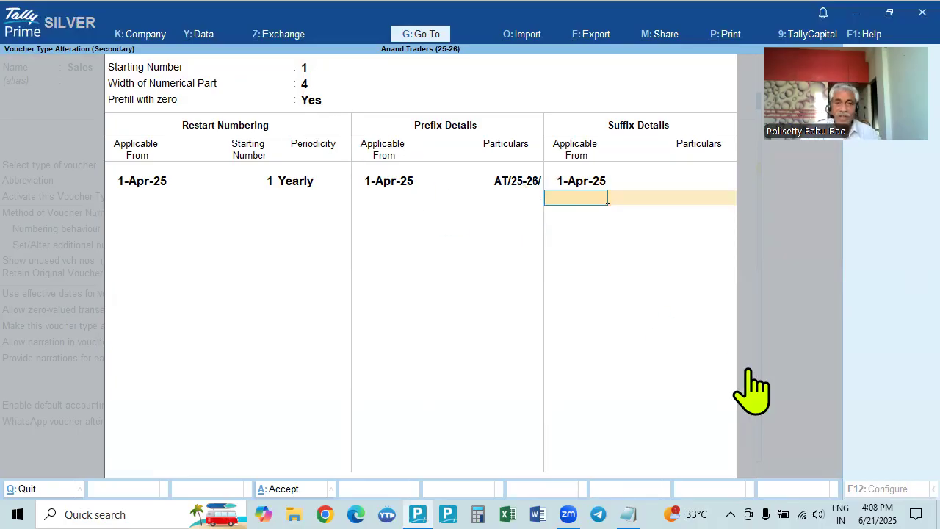
# Step: Accept the changed prefix and suffix details and save the Sales voucher type
pyautogui.press('Return')
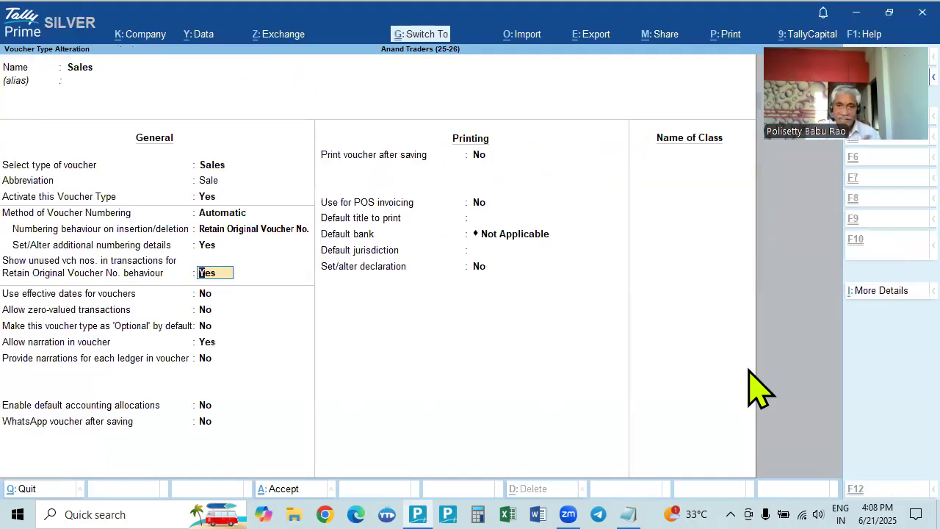
pyautogui.hotkey('ctrl', 'a')
pyautogui.press('Escape')
# Step: Open a new Sales voucher to check its number with the longer prefix, and close it without entering anything
pyautogui.press('Down')
pyautogui.press('Down')
pyautogui.press('Return')
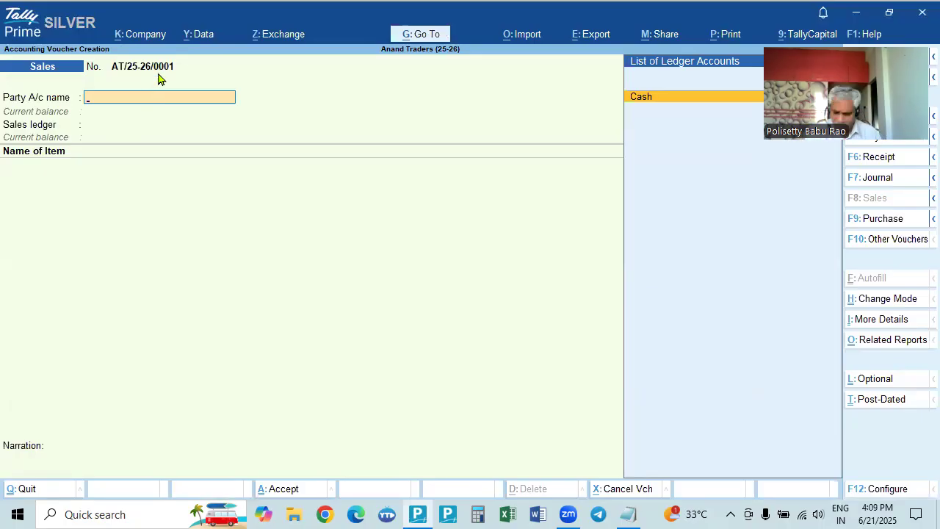
pyautogui.press('Escape')
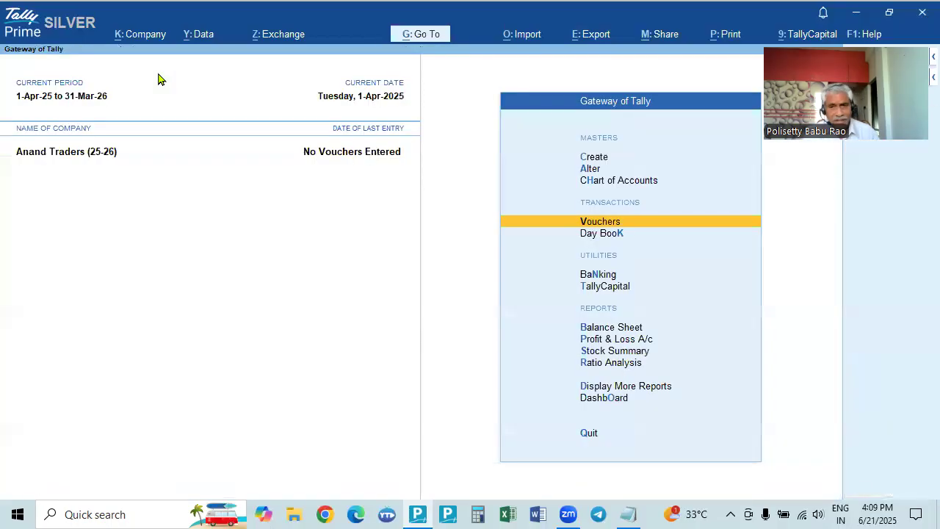
# Step: Open the Sales voucher type for alteration from the list of voucher type masters
pyautogui.press('Up')
pyautogui.press('Up')
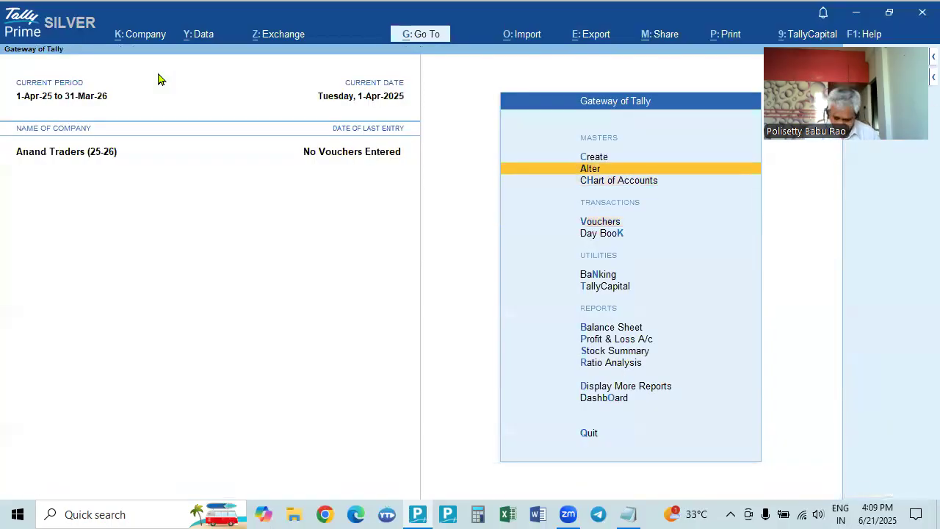
pyautogui.press('Return')
pyautogui.press('Down')
pyautogui.press('Down')
pyautogui.press('Down')
pyautogui.press('Down')
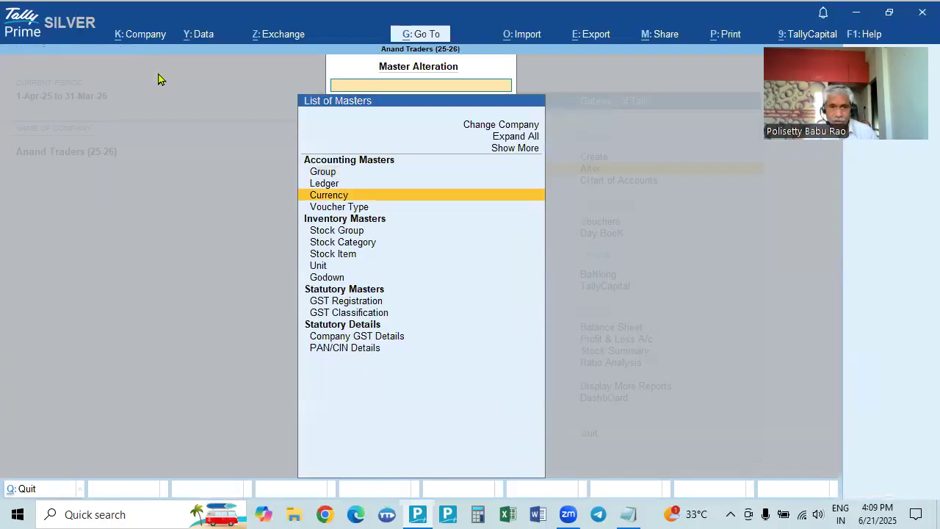
pyautogui.press('Up')
pyautogui.press('Up')
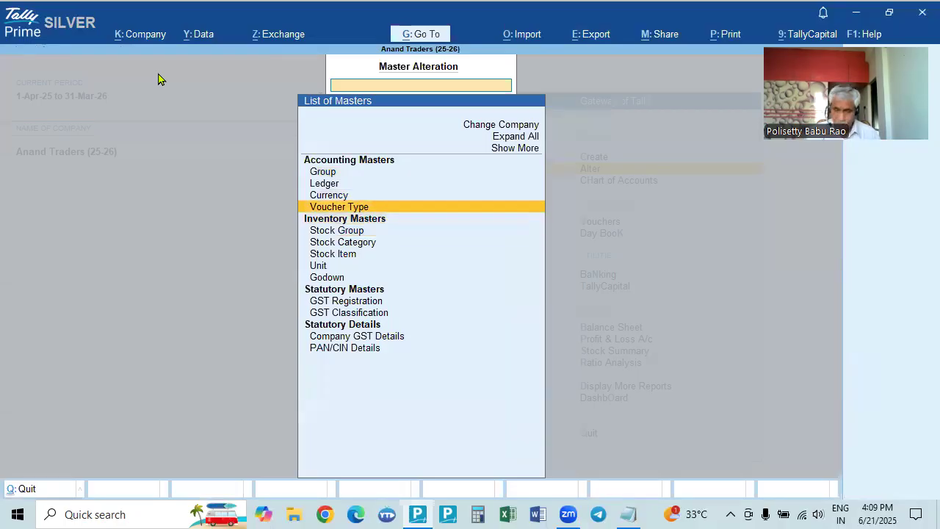
pyautogui.press('Return')
pyautogui.press('Down')
pyautogui.press('Down')
pyautogui.press('Down')
pyautogui.press('Down')
pyautogui.press('Down')
pyautogui.press('Down')
pyautogui.press('Down')
pyautogui.press('Down')
pyautogui.press('Down')
pyautogui.press('Down')
pyautogui.press('Down')
pyautogui.press('Down')
pyautogui.press('Down')
pyautogui.press('Down')
pyautogui.press('Down')
pyautogui.press('Down')
pyautogui.press('Down')
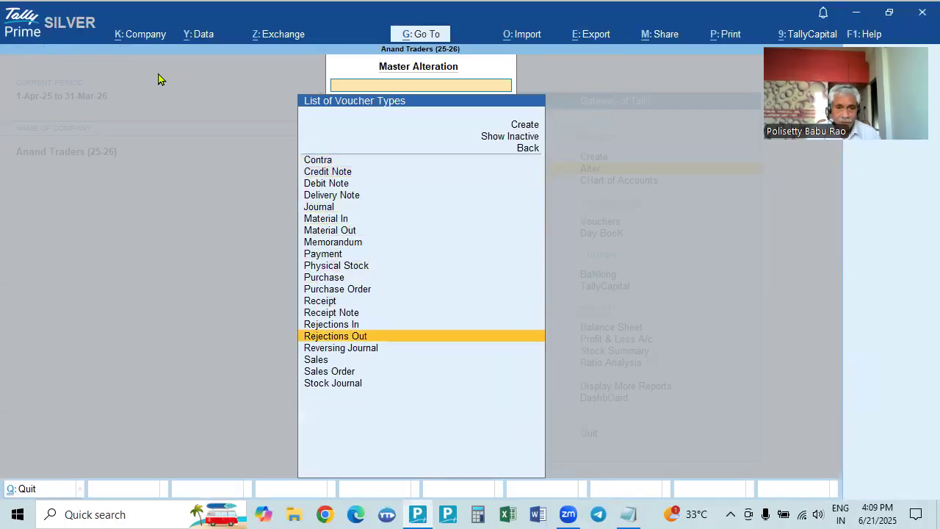
pyautogui.press('Return')
# Step: Enable additional numbering details for the Sales voucher type and go past the unchanged starting number, width, zero prefill and restart entries
pyautogui.press('Return')
pyautogui.press('Return')
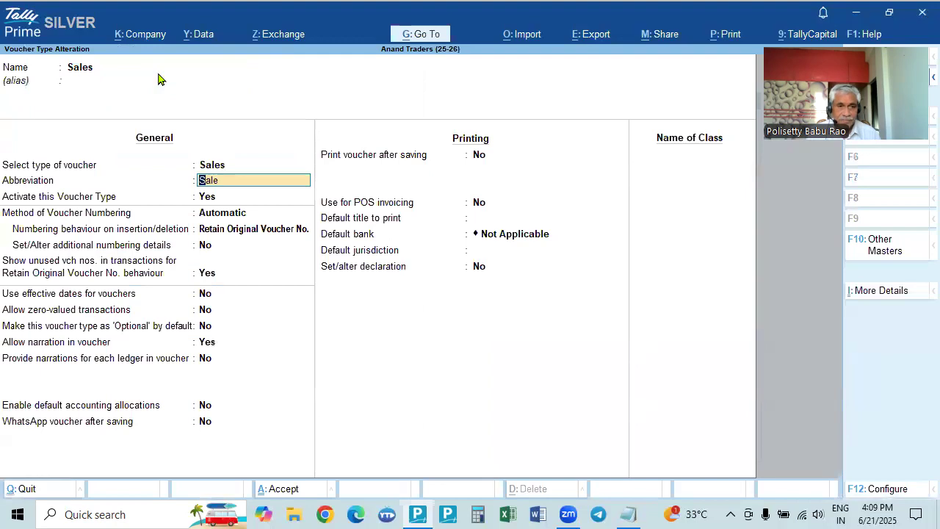
pyautogui.press('Return')
pyautogui.press('Return')
pyautogui.press('Return')
pyautogui.press('Return')
pyautogui.press('y')
pyautogui.press('Return')
pyautogui.press('Return')
pyautogui.press('Return')
pyautogui.press('Return')
pyautogui.press('Return')
pyautogui.press('Return')
pyautogui.press('Return')
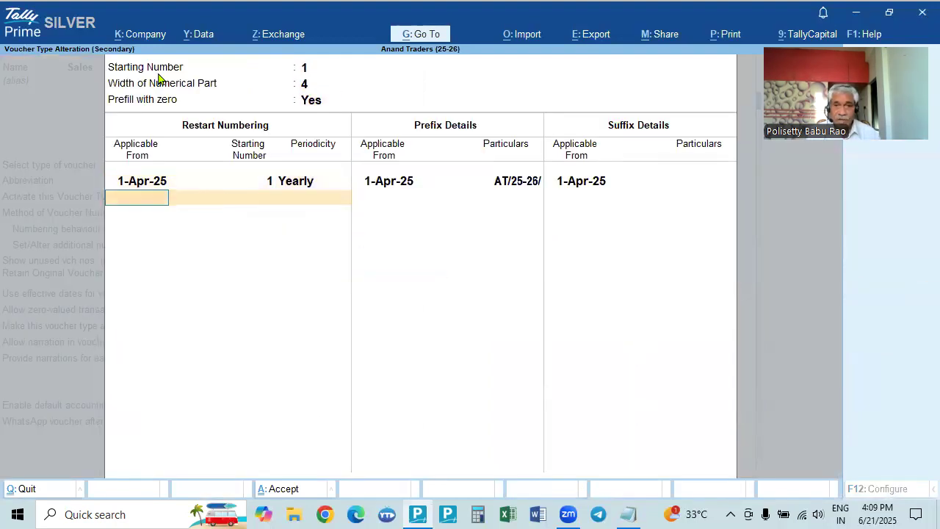
# Step: Re-enter 1-Apr-25 as the prefix's applicable date and change the prefix text to AT/
pyautogui.press('Return')
pyautogui.press('BackSpace')
pyautogui.press('BackSpace')
pyautogui.press('BackSpace')
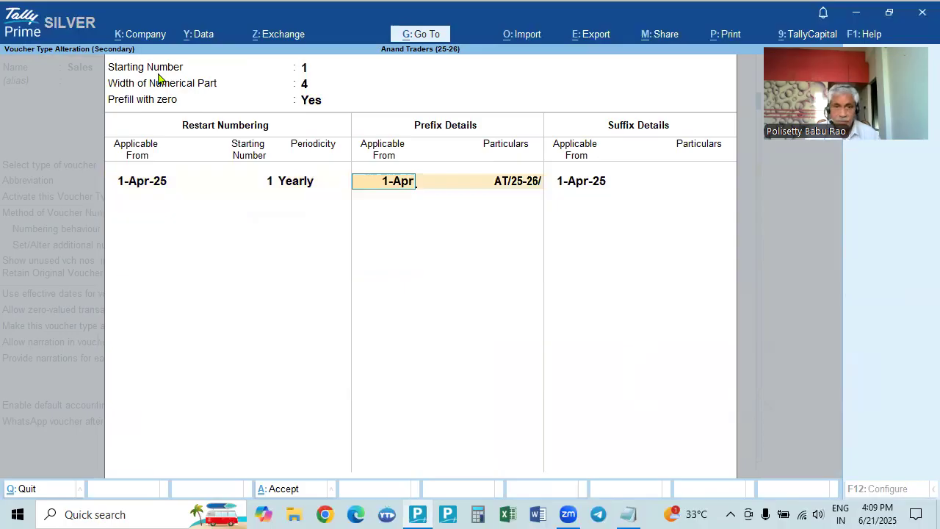
pyautogui.press('BackSpace')
pyautogui.press('BackSpace')
pyautogui.press('BackSpace')
pyautogui.press('BackSpace')
pyautogui.press('BackSpace')
pyautogui.write('1.4.')
pyautogui.press('Return')
pyautogui.press('Return')
pyautogui.press('BackSpace')
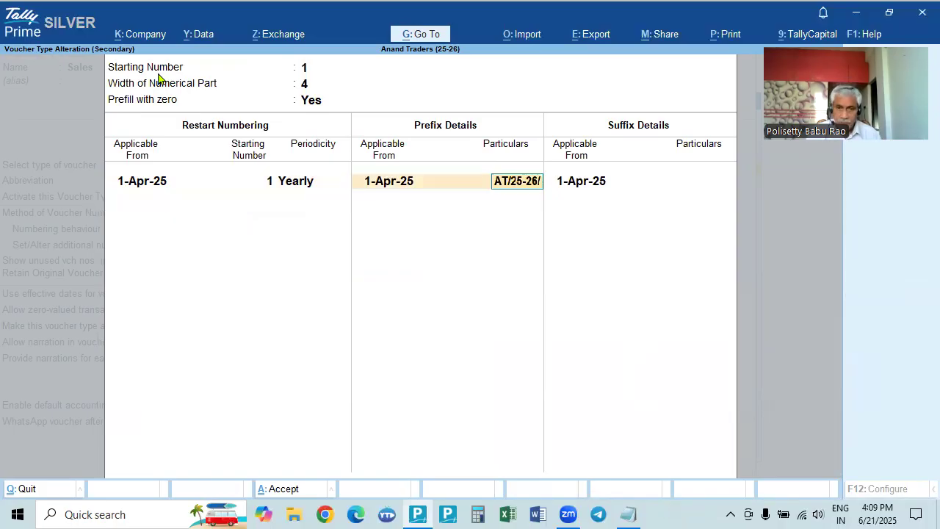
pyautogui.write('AT')
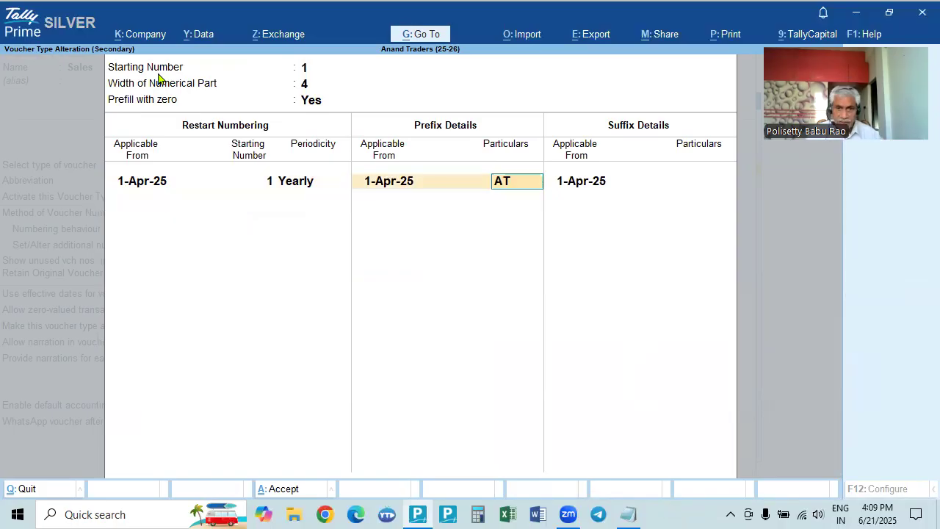
pyautogui.write('/')
pyautogui.press('Return')
# Step: Set the suffix applicable from 1-Apr-25 to /25-26 and save the Sales voucher type
pyautogui.press('Return')
pyautogui.press('Return')
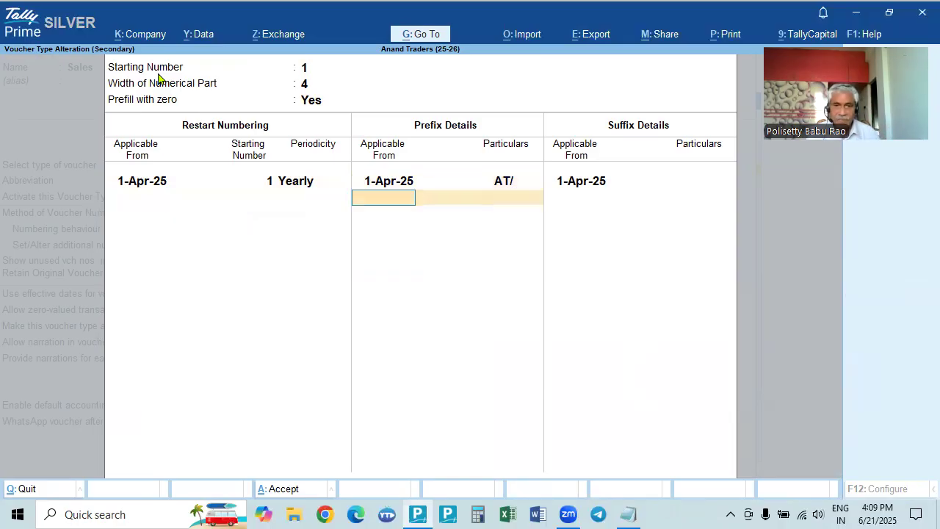
pyautogui.write('/25-26')
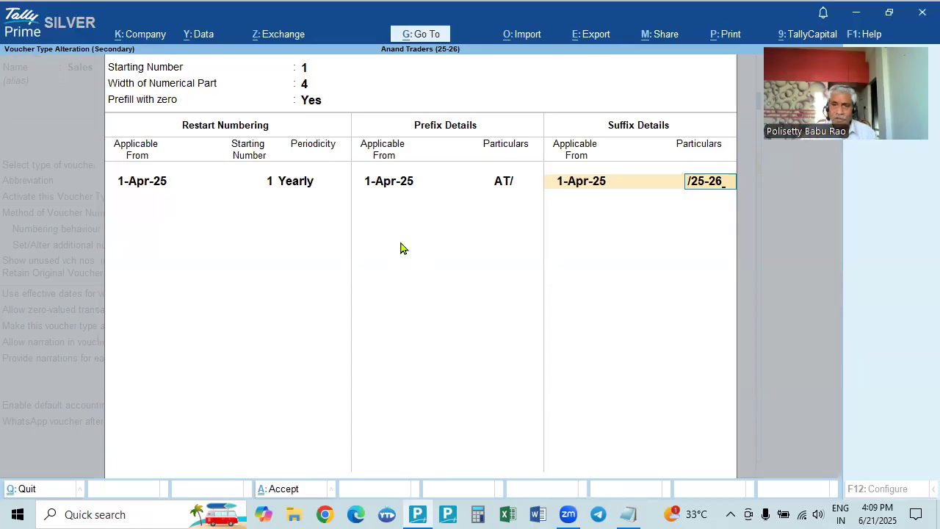
pyautogui.press('Return')
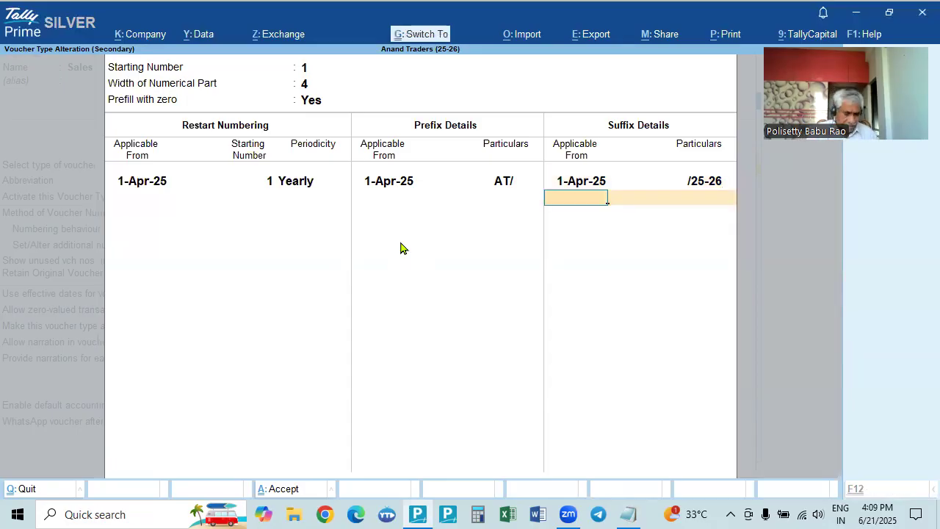
pyautogui.hotkey('ctrl', 'a')
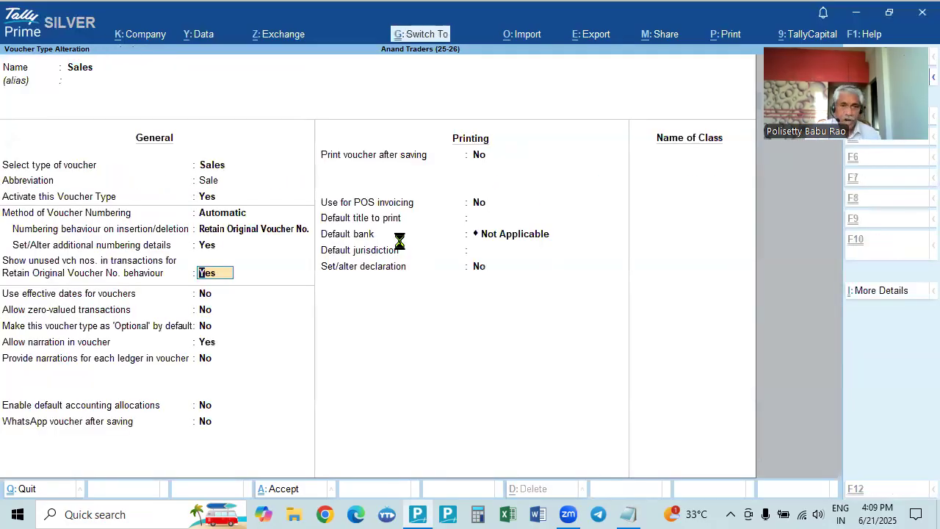
pyautogui.hotkey('ctrl', 'a')
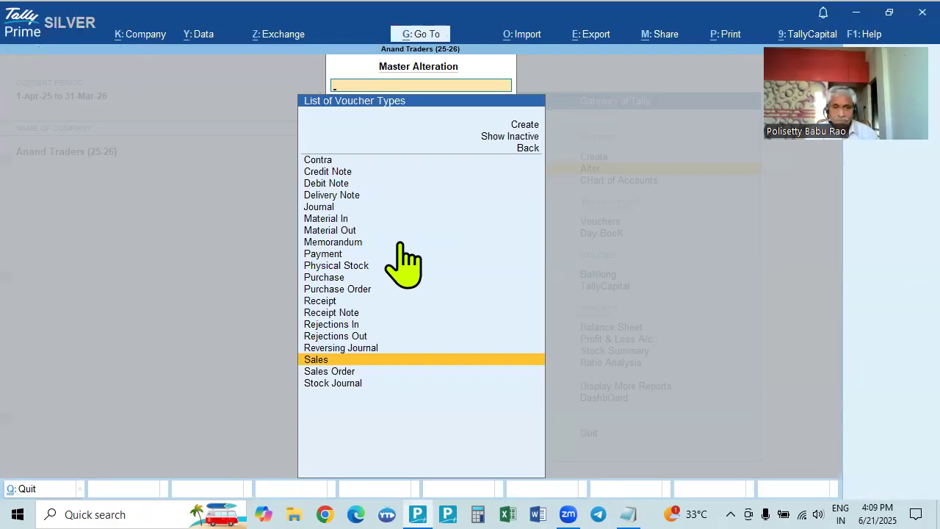
# Step: Open a new Sales voucher to check its number with the prefix and suffix, and close it without entering anything
pyautogui.press('Escape')
pyautogui.press('Escape')
pyautogui.press('Down')
pyautogui.press('Down')
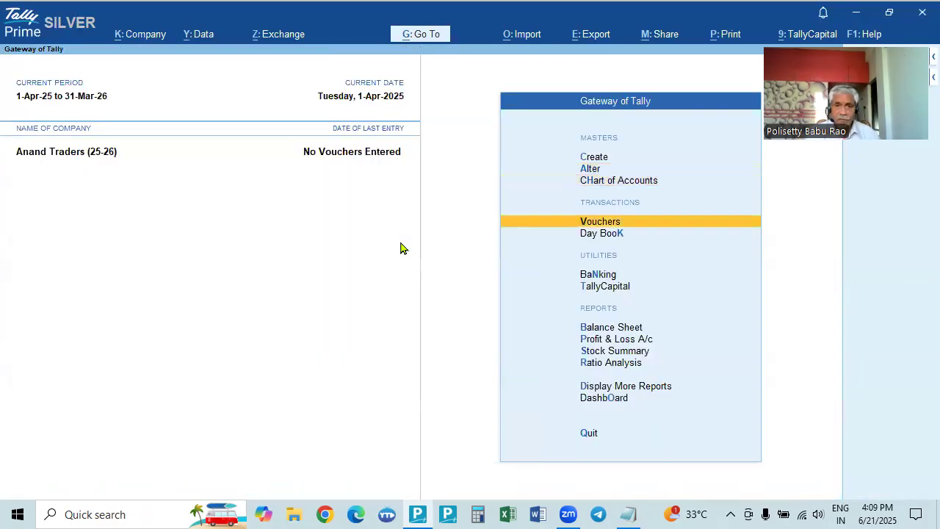
pyautogui.press('Return')
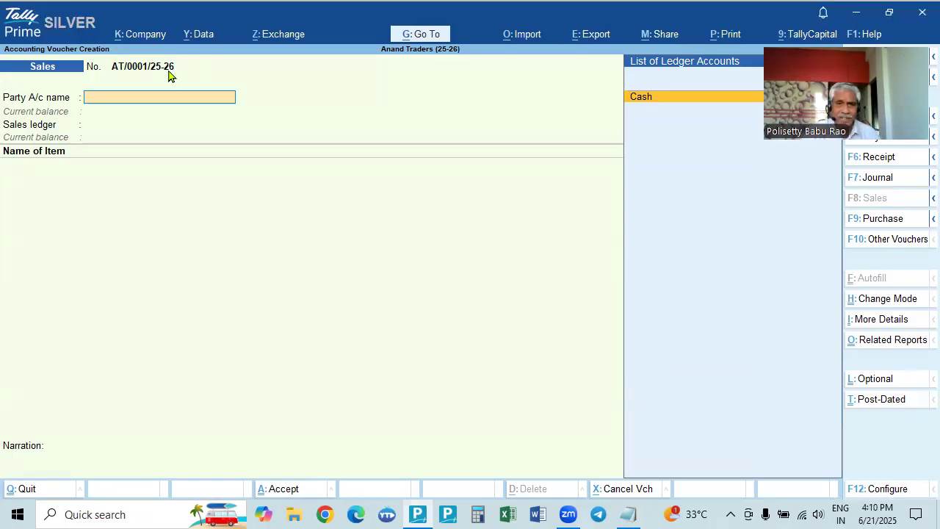
pyautogui.press('Escape')
pyautogui.press('y')
# Step: Return to the voucher type masters and reopen the Sales voucher type for alteration
pyautogui.press('Up')
pyautogui.press('Up')
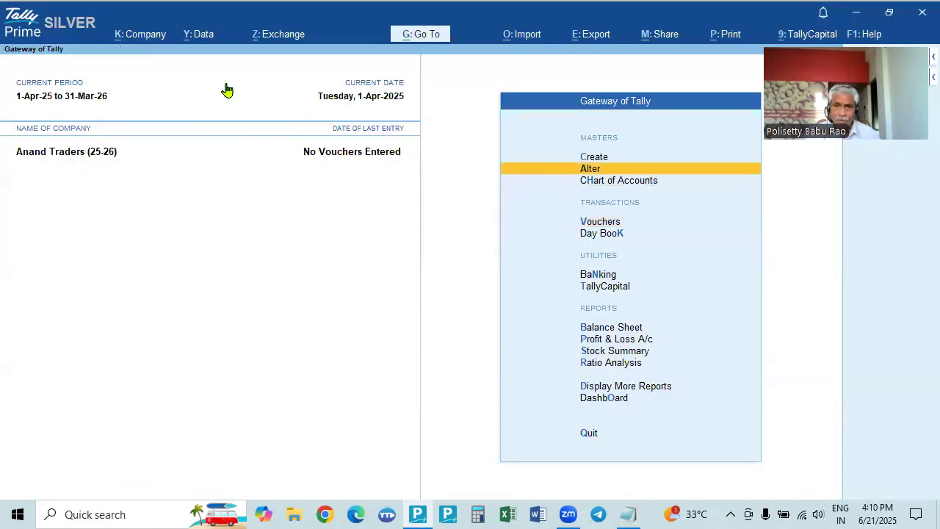
pyautogui.press('Return')
pyautogui.press('Down')
pyautogui.press('Down')
pyautogui.press('Down')
pyautogui.press('Return')
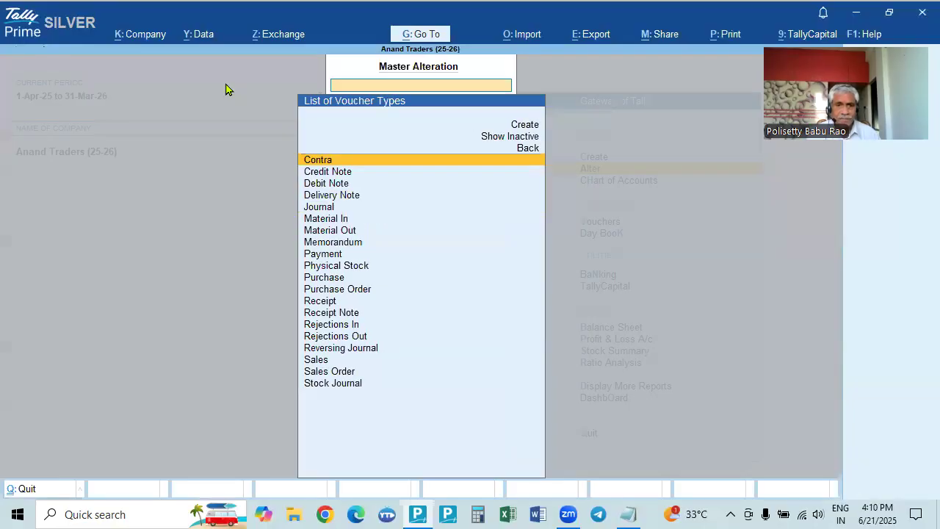
pyautogui.press('Down')
pyautogui.press('Down')
pyautogui.press('Down')
pyautogui.press('Down')
pyautogui.press('Down')
pyautogui.press('Down')
pyautogui.press('Down')
pyautogui.press('Down')
pyautogui.press('Down')
pyautogui.press('Down')
pyautogui.press('Down')
pyautogui.press('Down')
pyautogui.press('Down')
pyautogui.press('Down')
pyautogui.press('Down')
pyautogui.press('Down')
pyautogui.press('Down')
pyautogui.press('Return')
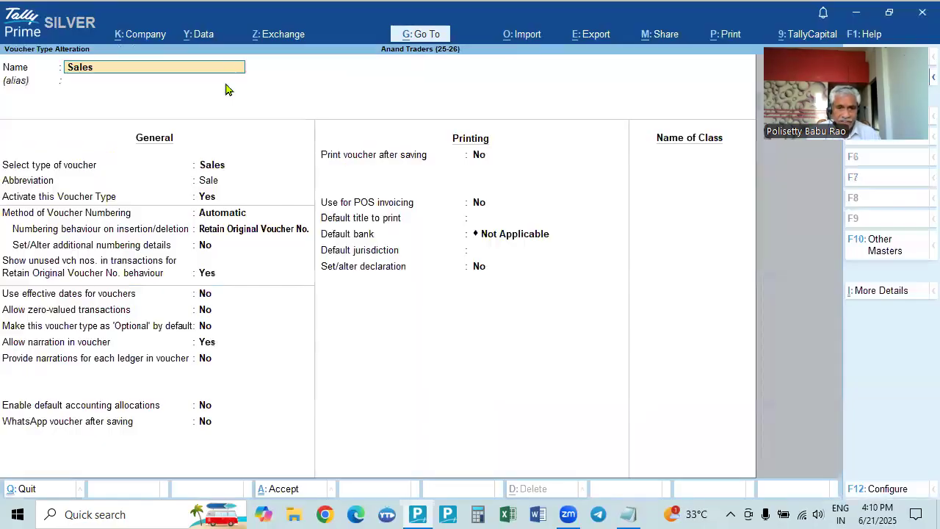
# Step: Set the Sales voucher type's additional numbering details option to Yes to open the numbering settings
pyautogui.press('Return')
pyautogui.press('Return')
pyautogui.press('Return')
pyautogui.press('Return')
pyautogui.press('Return')
pyautogui.press('Return')
pyautogui.write('y')
pyautogui.press('Return')
pyautogui.press('Return')
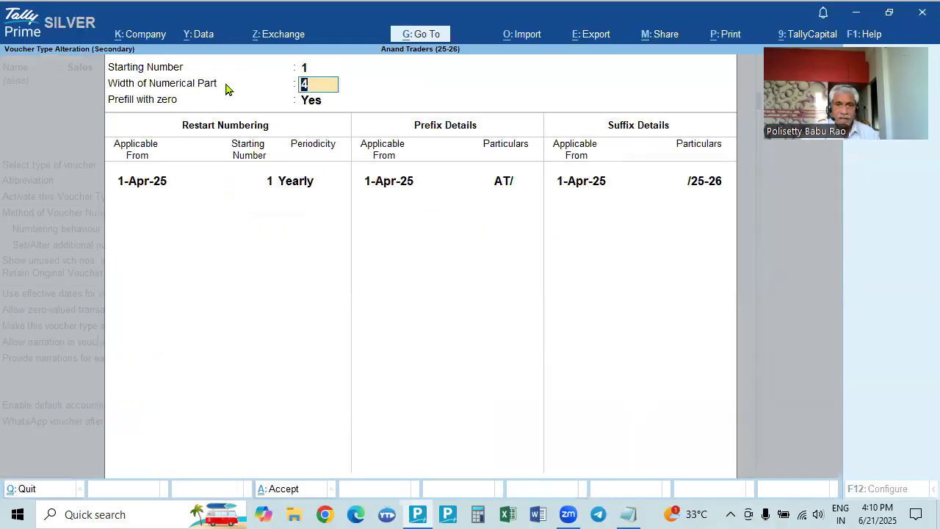
# Step: Change the prefix text applicable from 1-Apr-25 to AT/25-26
pyautogui.click(508, 189)
pyautogui.write('AT/25-26')
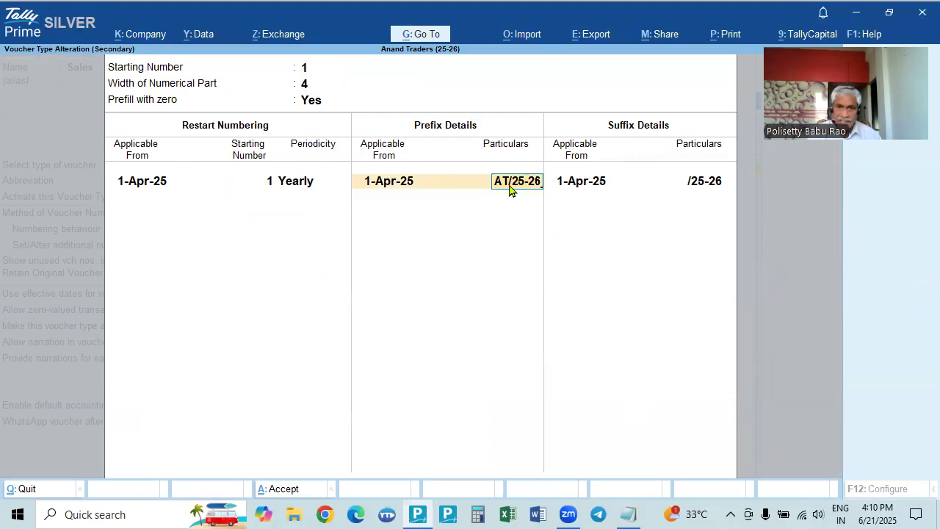
pyautogui.press('Return')
# Step: Remove the suffix entry by clearing its applicable date, and leave the numbering details
pyautogui.press('Return')
pyautogui.press('space')
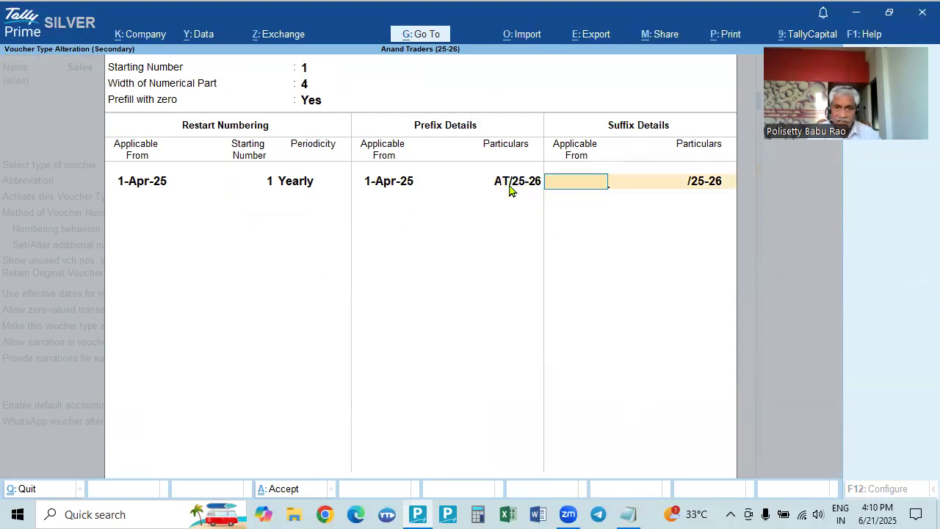
pyautogui.press('Return')
pyautogui.press('Up')
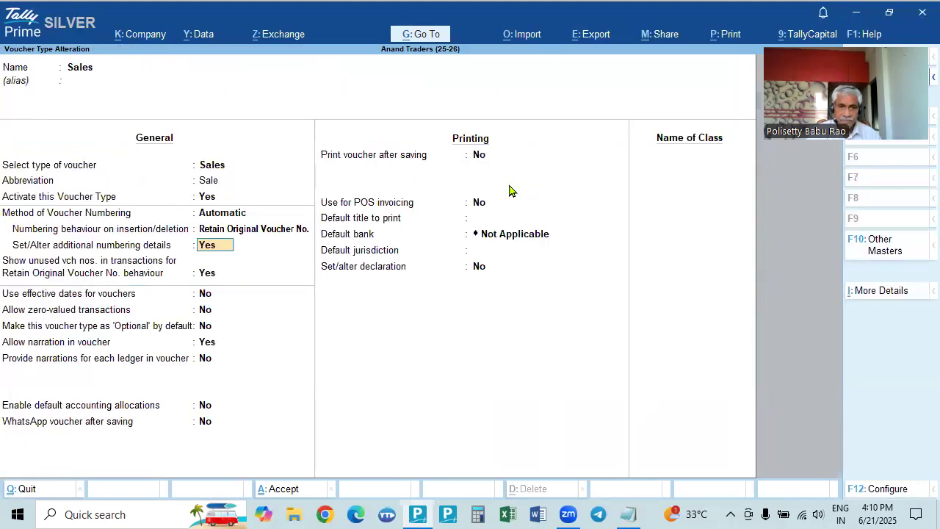
# Step: Reopen the additional numbering details and add a trailing slash to the prefix, making it AT/25-26/
pyautogui.press('Return')
pyautogui.press('Return')
pyautogui.press('Return')
pyautogui.press('Return')
pyautogui.press('Return')
pyautogui.press('Return')
pyautogui.press('Return')
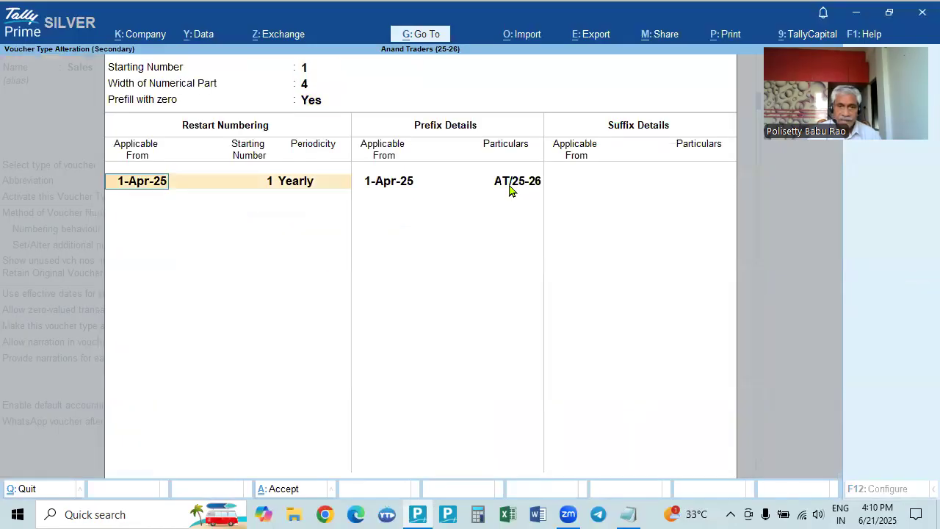
pyautogui.press('Return')
pyautogui.press('Return')
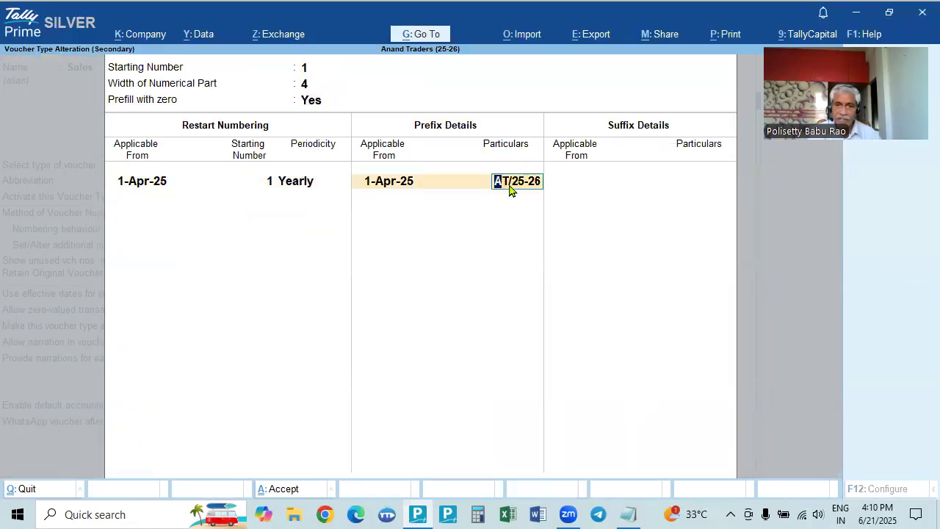
pyautogui.write('/')
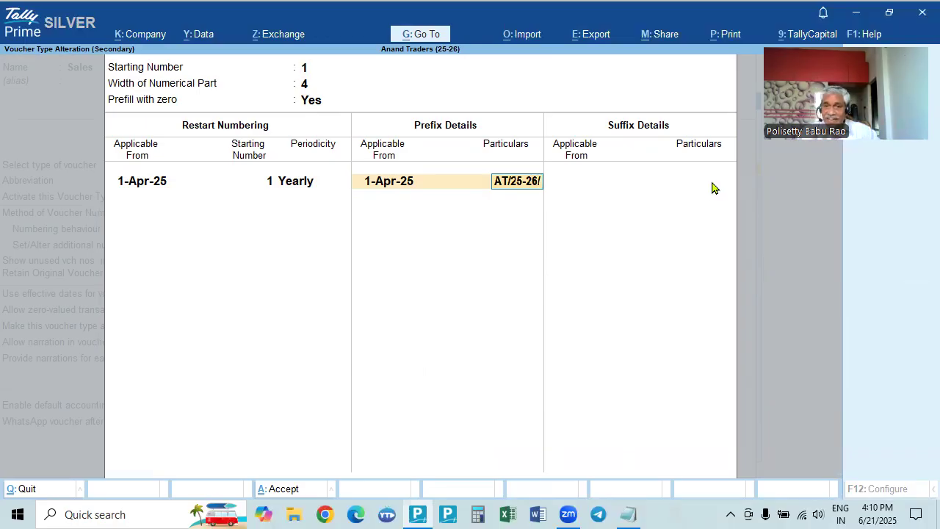
# Step: Accept the numbering details without a suffix and save the Sales voucher type
pyautogui.press('Return')
pyautogui.press('Return')
pyautogui.press('Return')
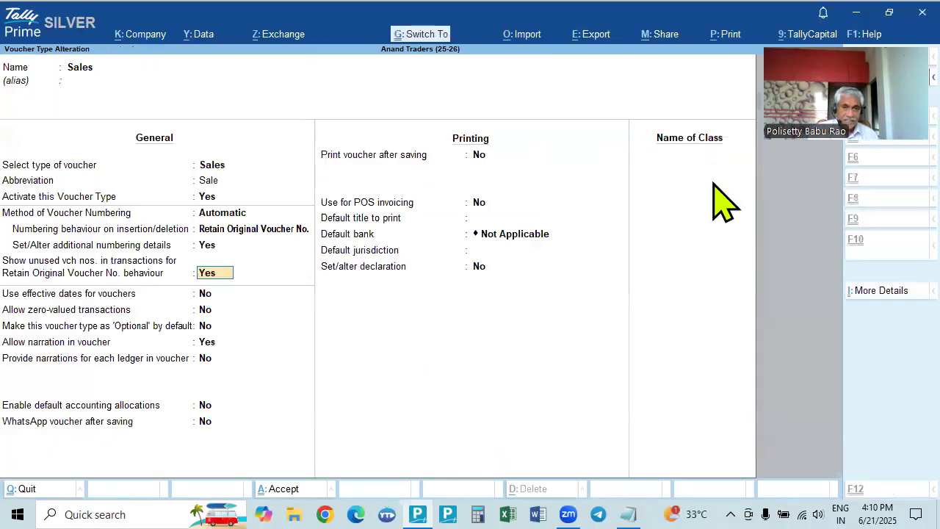
pyautogui.hotkey('ctrl', 'a')
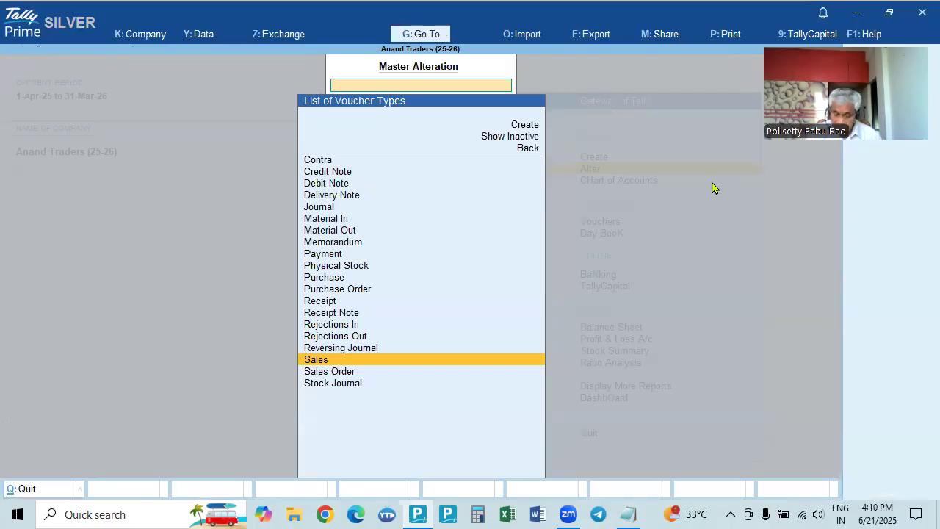
# Step: Open a new Sales voucher to check its number with only the prefix applied, and close it without entering anything
pyautogui.press('Escape')
pyautogui.press('Escape')
pyautogui.press('Down')
pyautogui.press('Down')
pyautogui.press('Return')
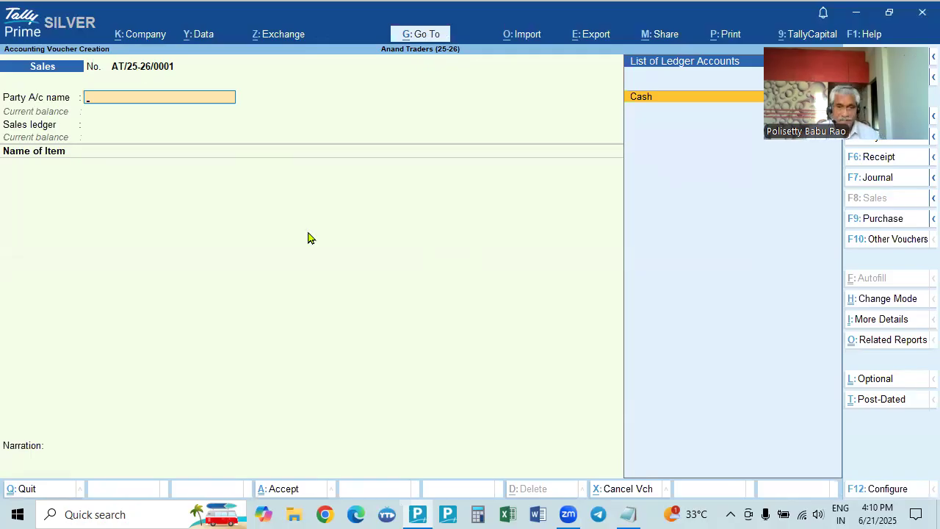
pyautogui.press('Escape')
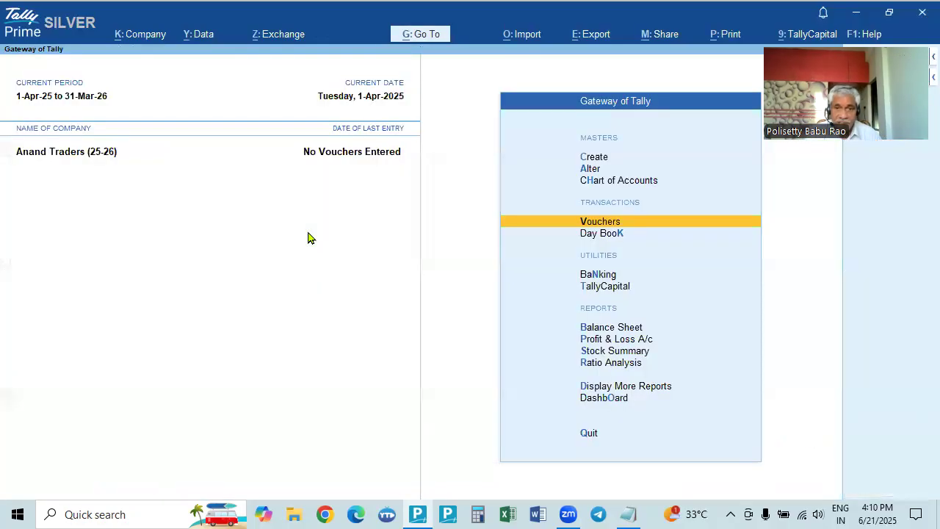
# Step: Open the Sales voucher type again for alteration from the master list
pyautogui.press('Up')
pyautogui.press('Up')
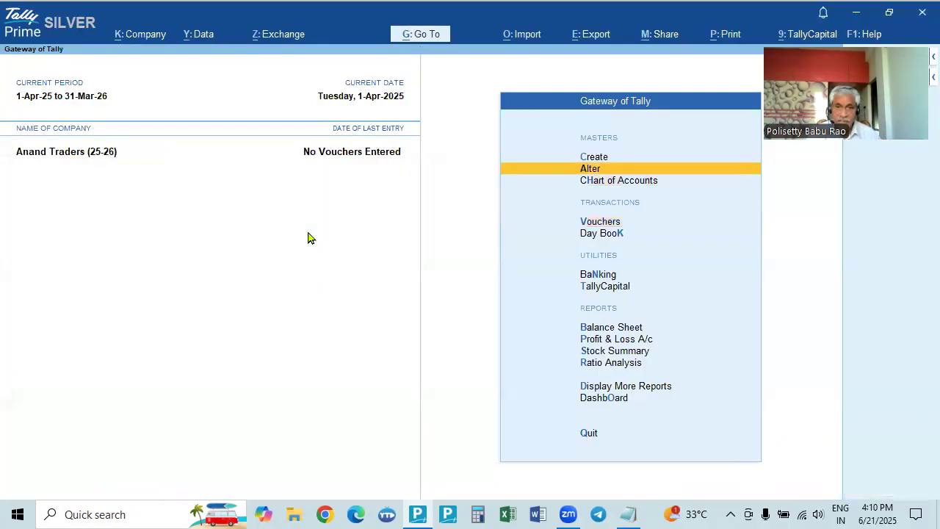
pyautogui.press('Return')
pyautogui.press('Down')
pyautogui.press('Down')
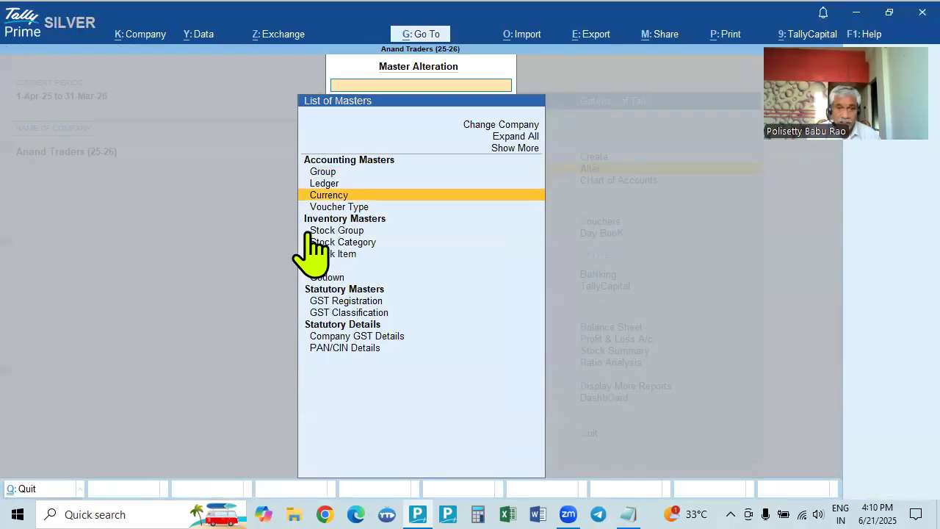
pyautogui.press('Return')
pyautogui.press('Down')
pyautogui.press('Down')
pyautogui.press('Down')
pyautogui.press('Down')
pyautogui.press('Down')
pyautogui.press('Down')
pyautogui.press('Down')
pyautogui.press('Down')
pyautogui.press('Down')
pyautogui.press('Down')
pyautogui.press('Down')
pyautogui.press('Down')
pyautogui.press('Down')
pyautogui.press('Down')
pyautogui.press('Down')
pyautogui.press('Down')
pyautogui.press('Down')
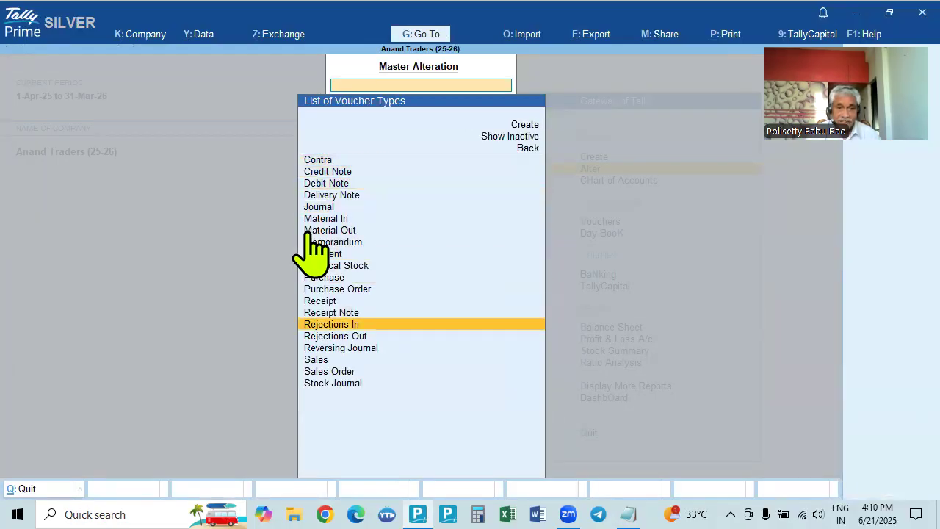
pyautogui.press('Return')
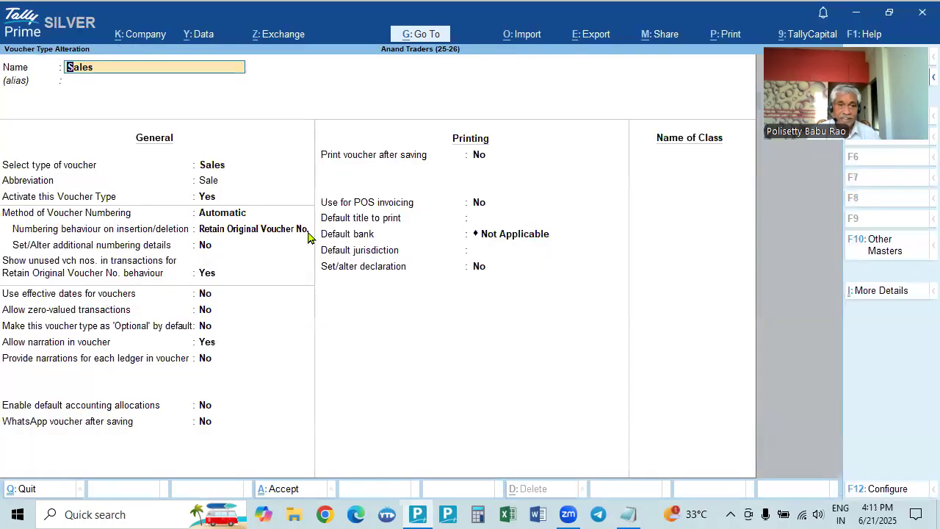
# Step: Reopen the additional numbering details of the Sales voucher type and go to a blank restart numbering line
pyautogui.press('Return')
pyautogui.press('Return')
pyautogui.press('Return')
pyautogui.press('Return')
pyautogui.press('Return')
pyautogui.press('Return')
pyautogui.press('y')
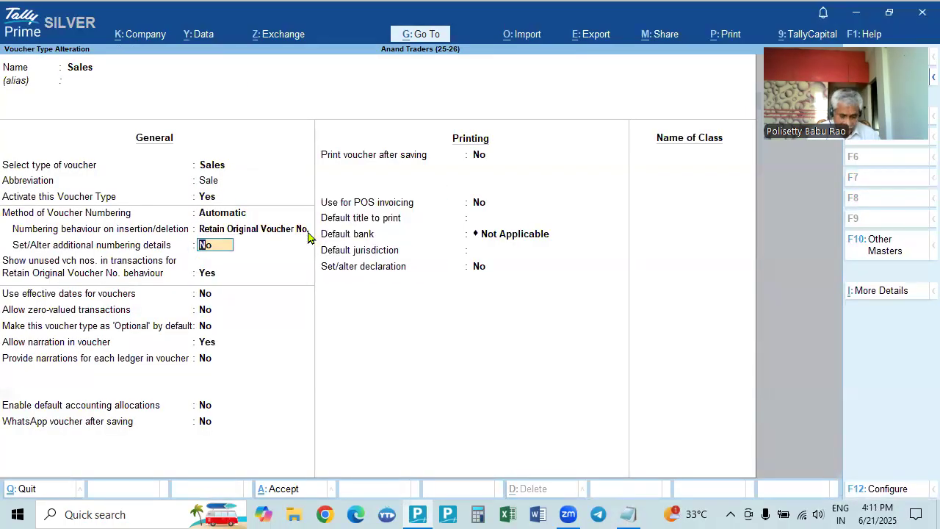
pyautogui.press('Return')
pyautogui.press('Return')
pyautogui.press('Return')
pyautogui.press('Return')
pyautogui.press('Return')
pyautogui.press('Return')
pyautogui.press('Return')
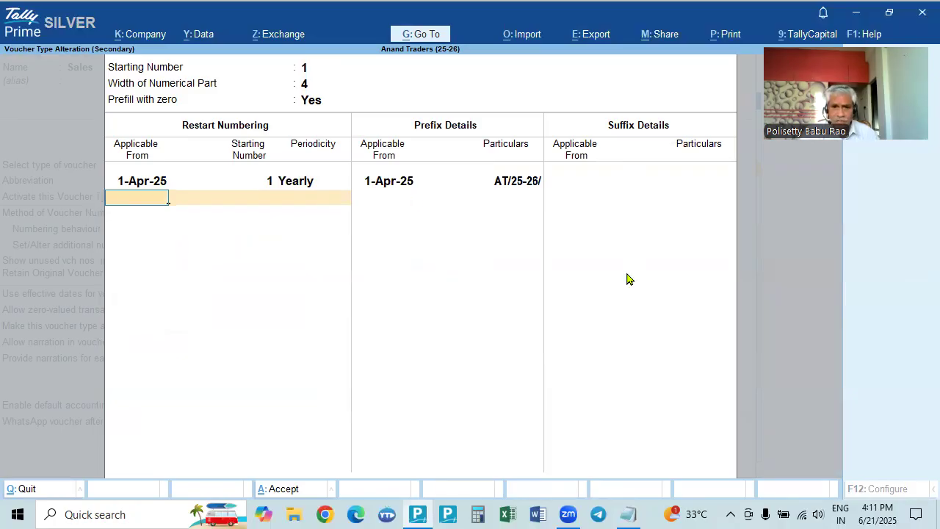
# Step: Add a restart numbering entry applicable from 1-Apr-26 with starting number 1 and Yearly periodicity
pyautogui.write('1.4.26')
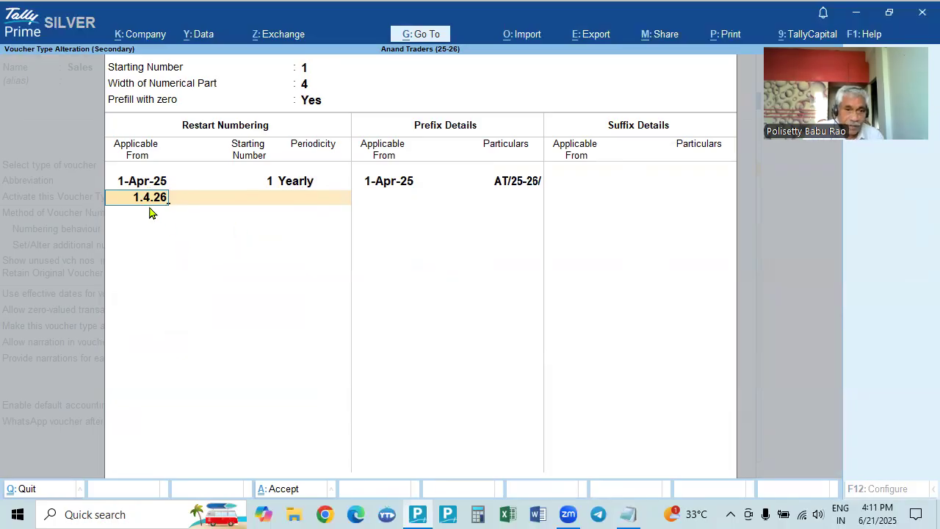
pyautogui.press('Return')
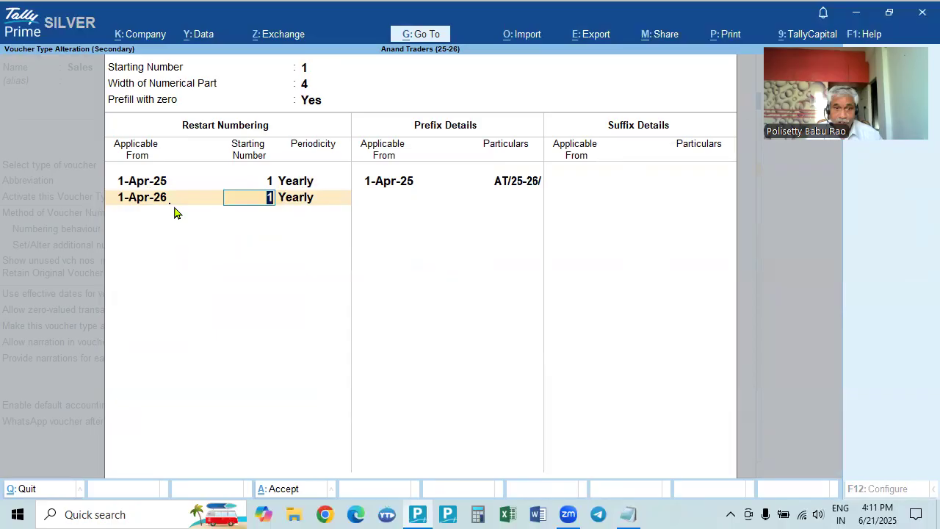
pyautogui.press('Return')
pyautogui.press('Return')
pyautogui.write('1.4.26')
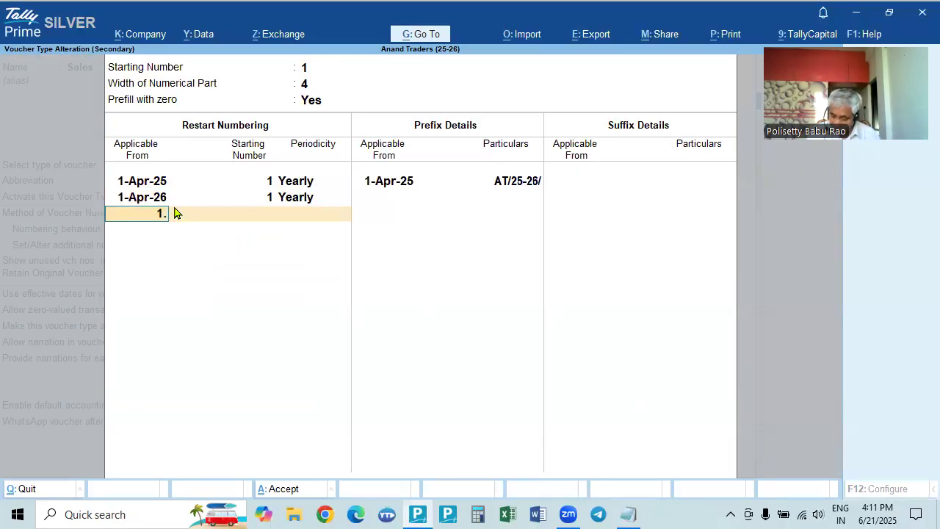
pyautogui.press('BackSpace')
pyautogui.press('BackSpace')
pyautogui.press('BackSpace')
pyautogui.press('BackSpace')
pyautogui.press('BackSpace')
pyautogui.press('BackSpace')
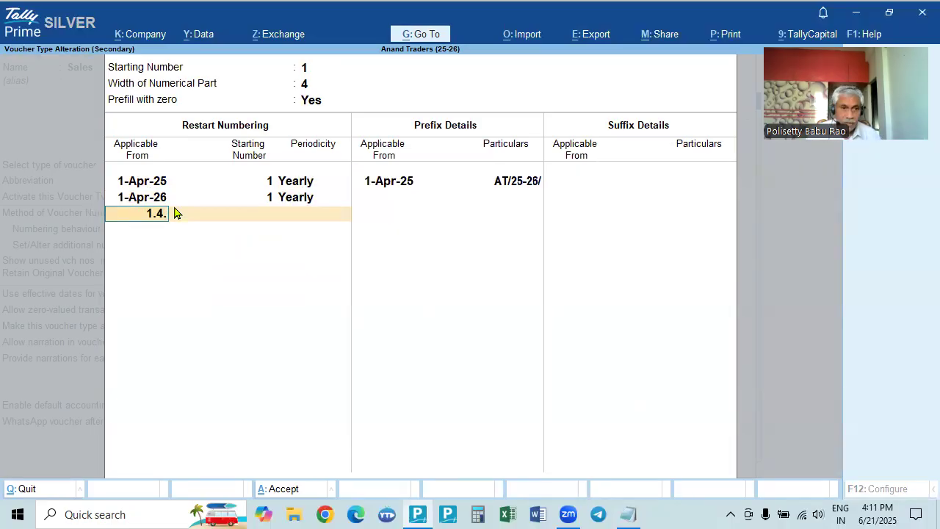
# Step: Keep the existing prefix and add a second prefix, AT/, applicable from 1-Apr-26
pyautogui.press('Return')
pyautogui.press('Return')
pyautogui.press('Return')
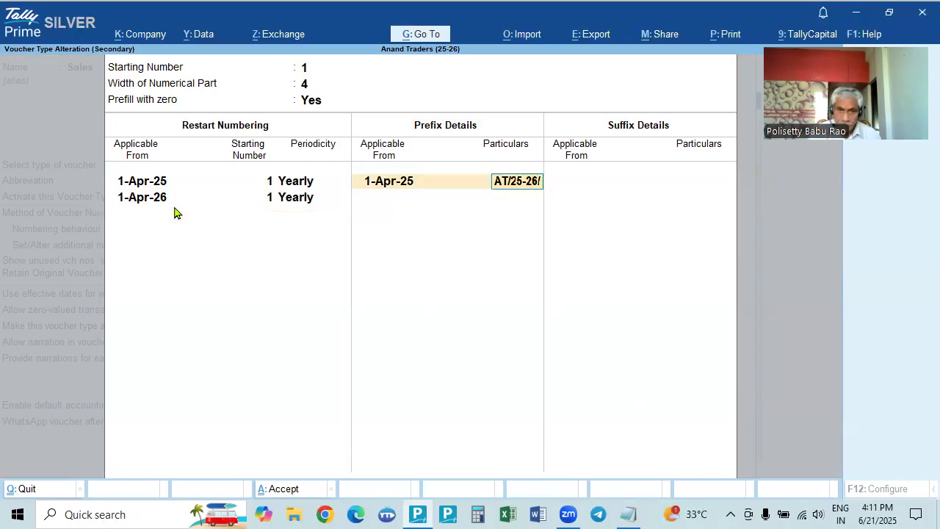
pyautogui.write('1.4.26')
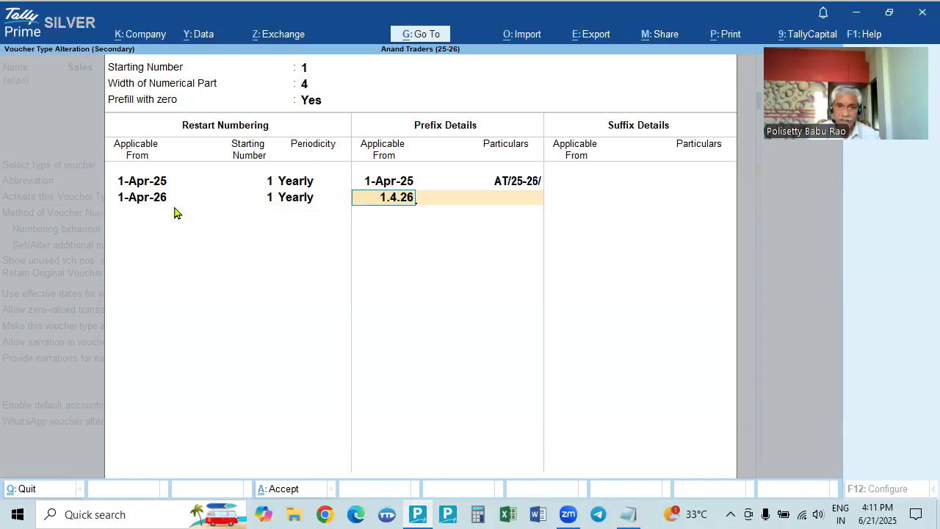
pyautogui.press('Return')
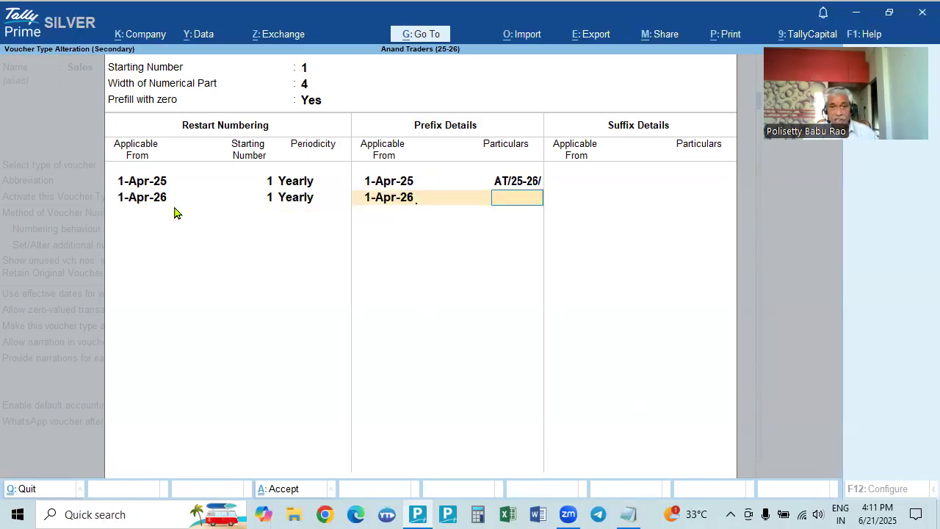
pyautogui.write('AT')
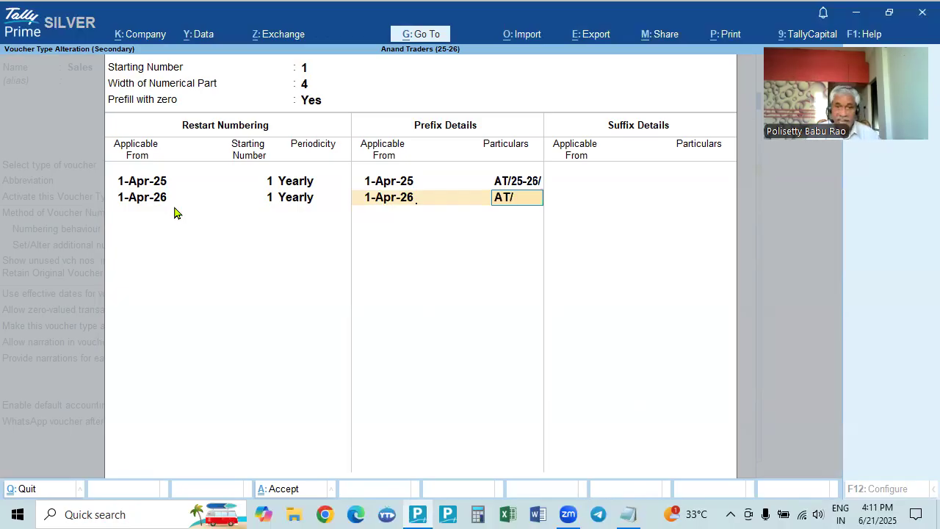
pyautogui.write('/')
pyautogui.press('Return')
pyautogui.press('Return')
pyautogui.write('1.4.26')
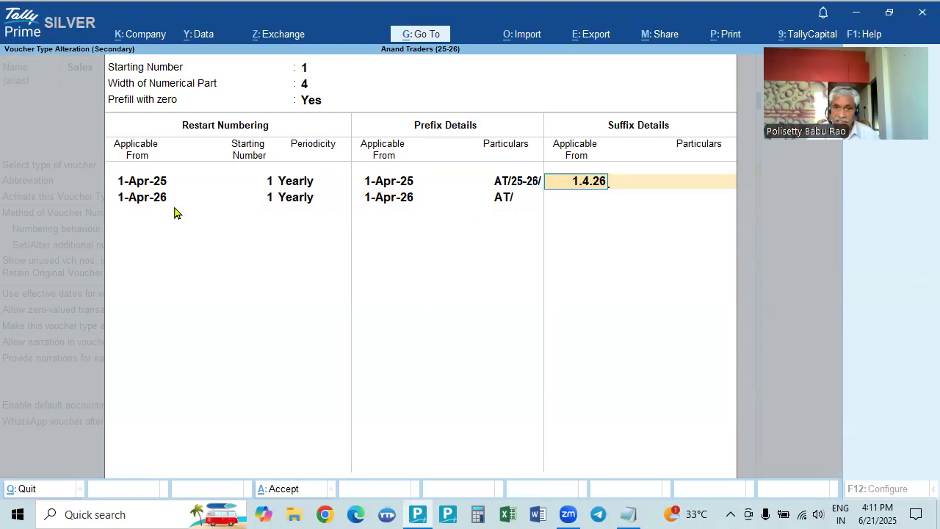
pyautogui.press('Return')
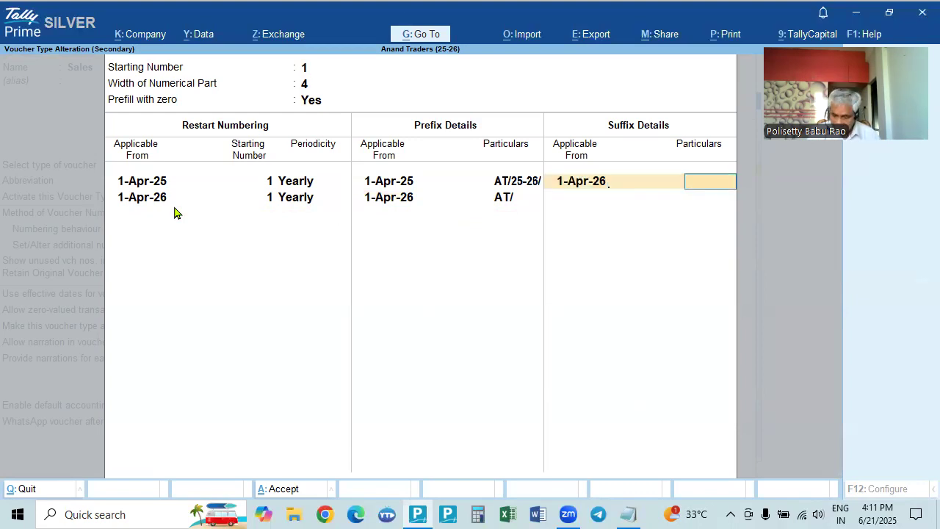
pyautogui.press('BackSpace')
pyautogui.press('BackSpace')
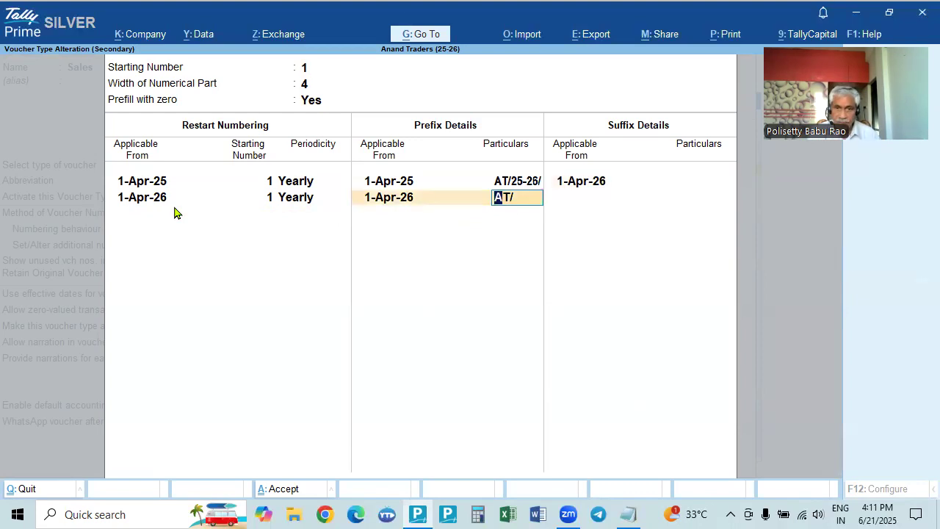
pyautogui.press('Return')
pyautogui.press('Return')
pyautogui.press('space')
pyautogui.press('Return')
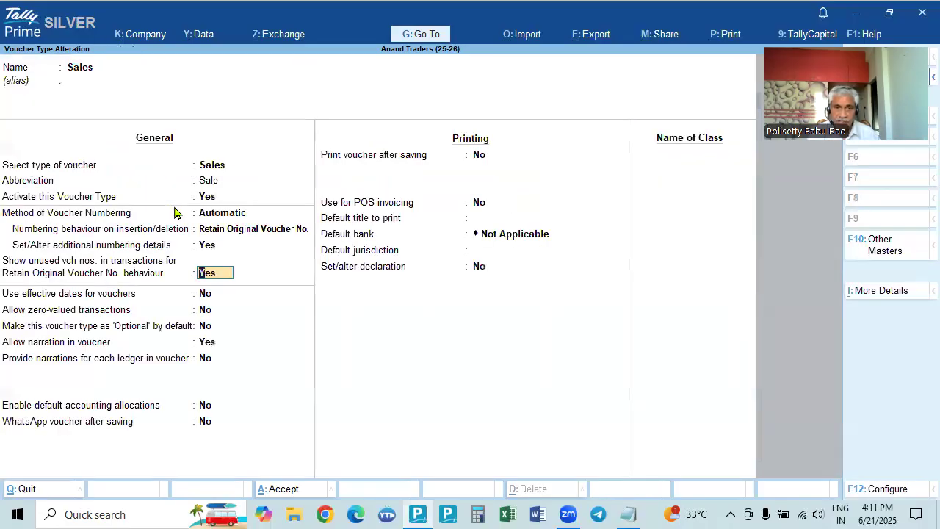
pyautogui.press('Return')
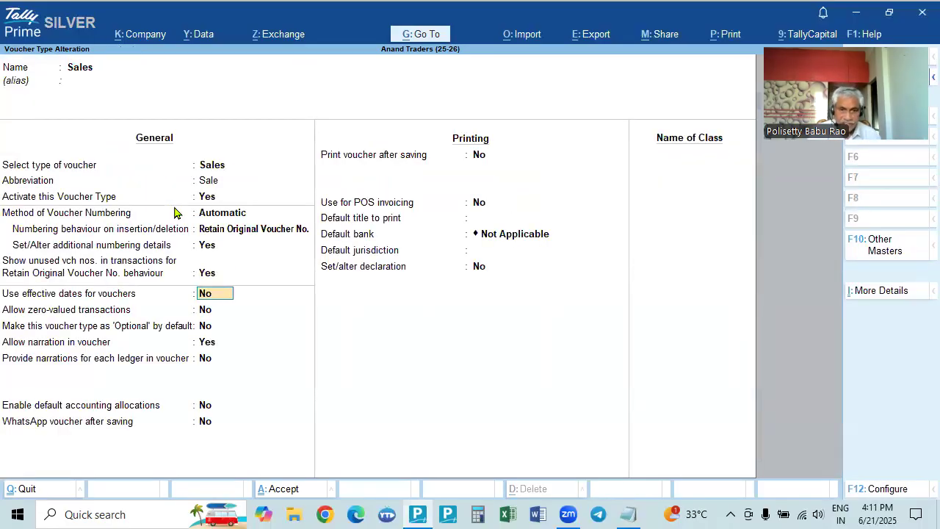
# Step: Reopen the additional numbering details and go past the existing restart and prefix entries to the blank suffix line
pyautogui.press('BackSpace')
pyautogui.press('BackSpace')
pyautogui.press('Return')
pyautogui.press('Return')
pyautogui.press('Return')
pyautogui.press('Return')
pyautogui.press('Return')
pyautogui.press('Return')
pyautogui.press('Return')
pyautogui.press('Return')
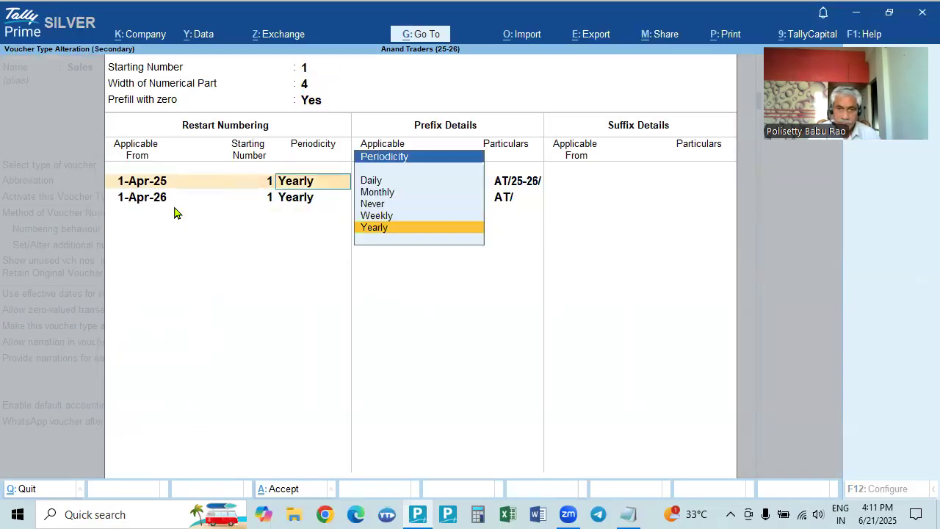
pyautogui.press('Return')
pyautogui.press('Return')
pyautogui.press('Return')
pyautogui.press('Return')
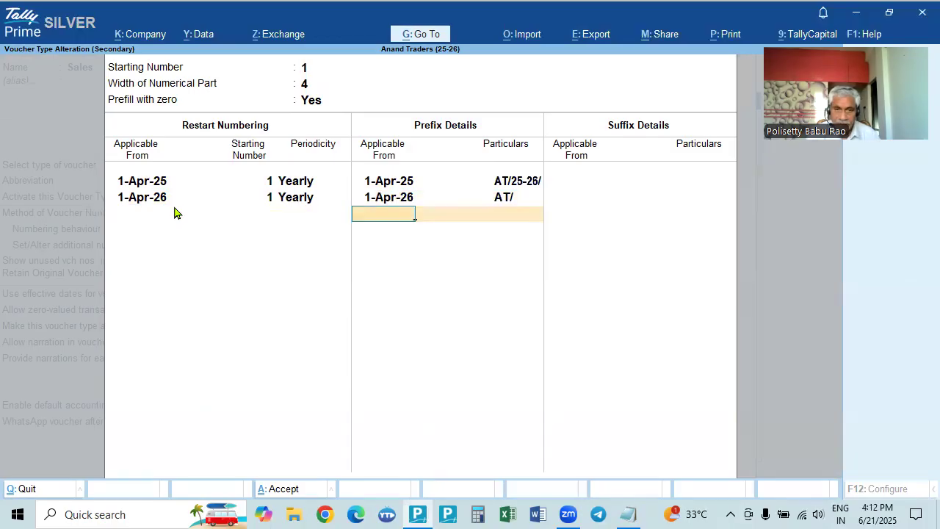
pyautogui.press('Return')
# Step: Add the suffix /26-27 applicable from 1-Apr-26
pyautogui.write('1.4.26')
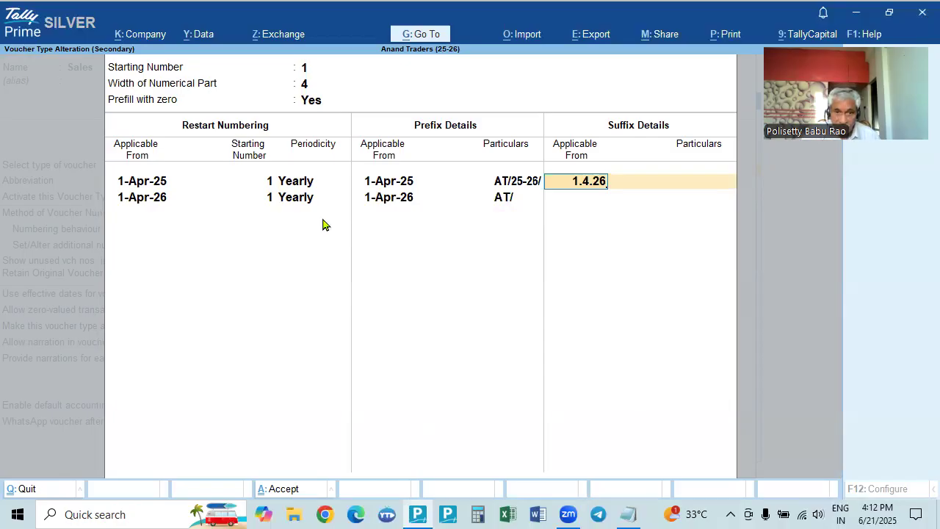
pyautogui.press('Return')
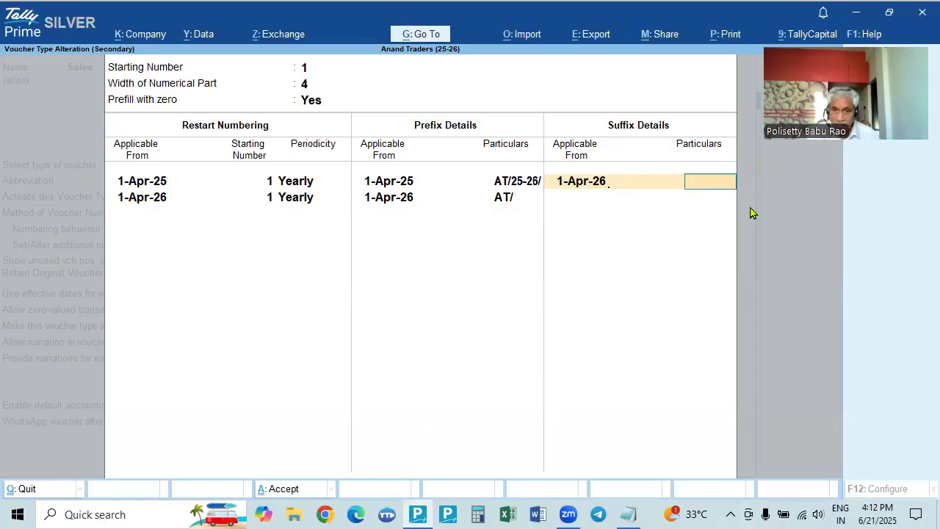
pyautogui.write('/26-27')
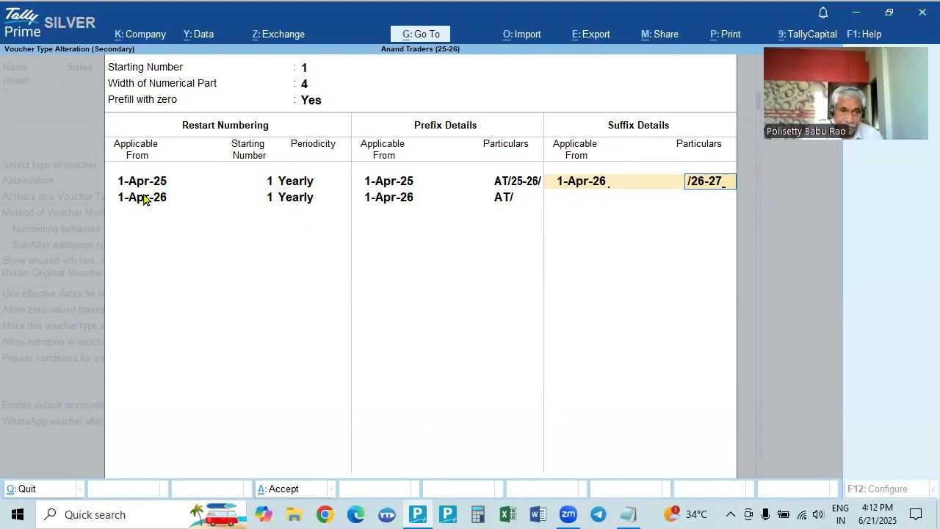
pyautogui.press('Return')
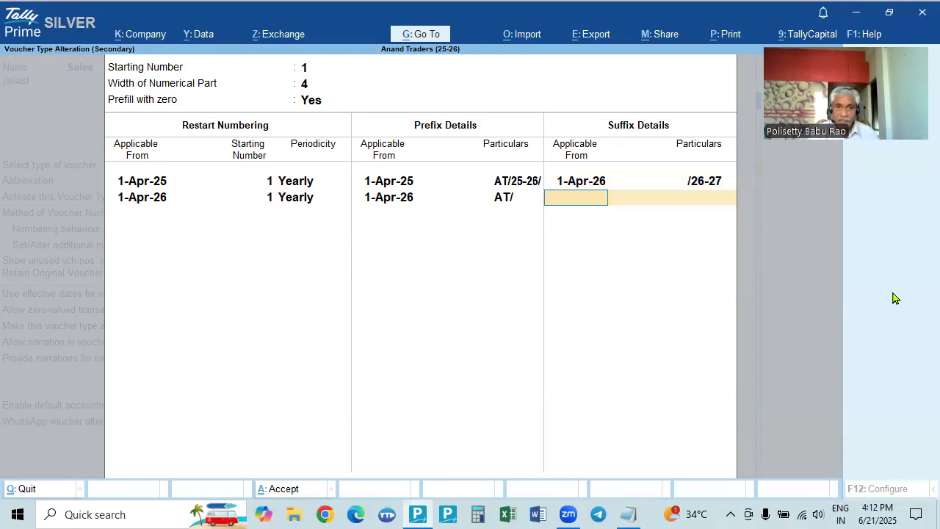
# Step: Save the Sales voucher type with its new numbering details and return to the Gateway of Tally
pyautogui.press('Return')
pyautogui.press('Return')
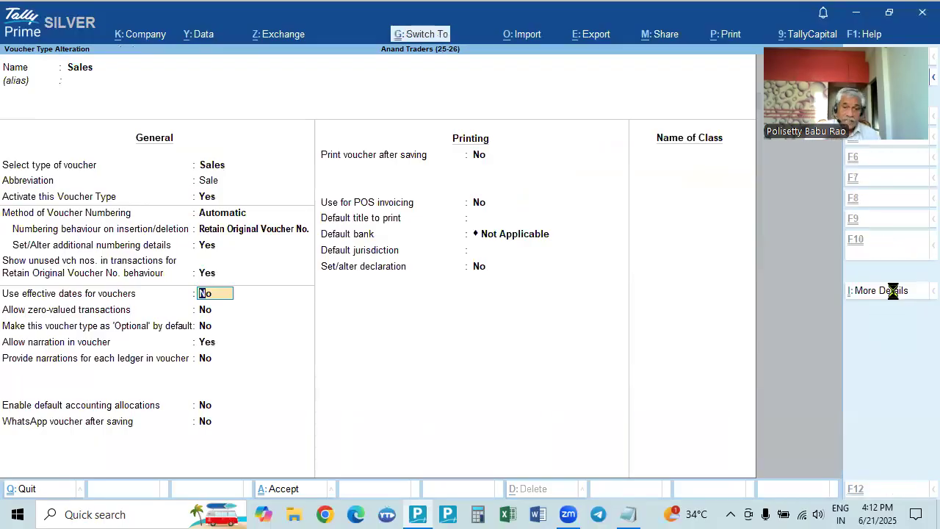
pyautogui.hotkey('ctrl', 'a')
pyautogui.press('Escape')
pyautogui.press('Escape')
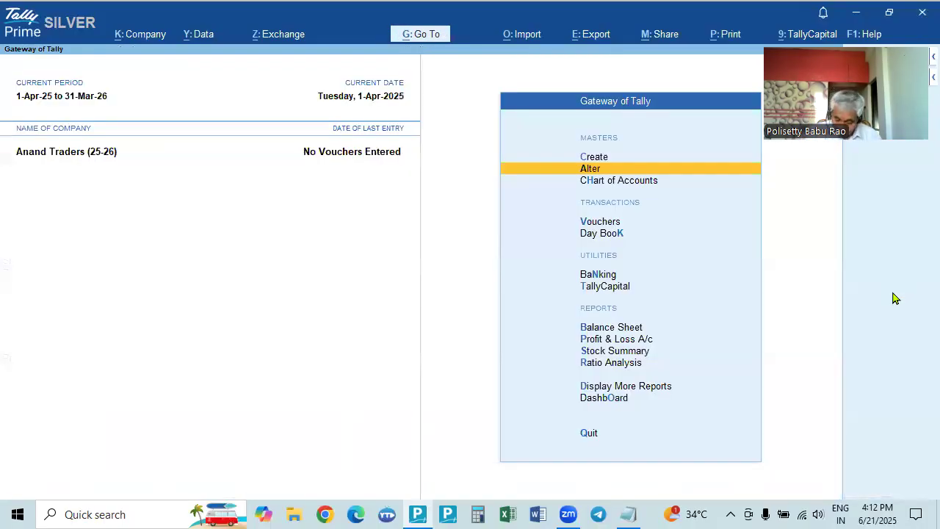
# Step: Open a new Sales voucher from the Gateway of Tally
pyautogui.press('Down')
pyautogui.press('Down')
pyautogui.press('Down')
pyautogui.press('Up')
pyautogui.press('Return')
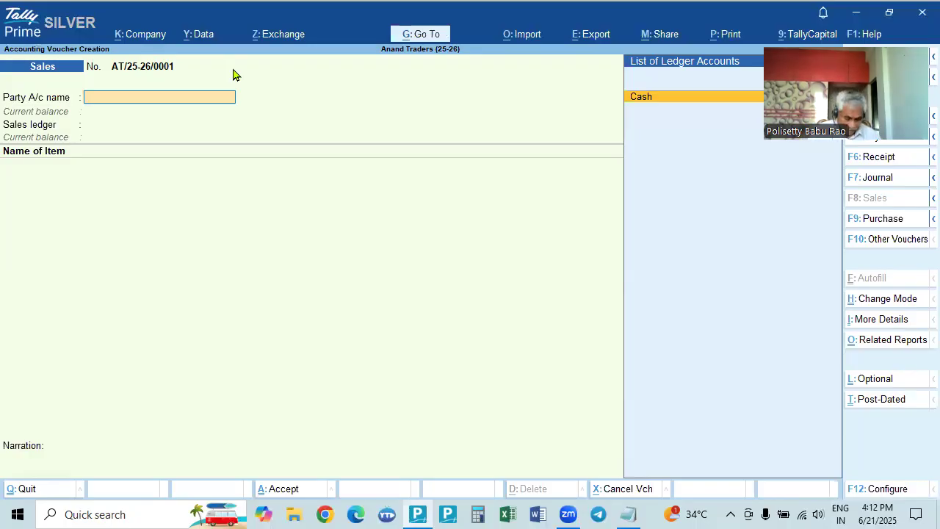
# Step: Create a party ledger named X & CO., from the voucher's party account field and place it under Sundry Debtors
pyautogui.hotkey('alt', 'c')
pyautogui.write('X & CO.,')
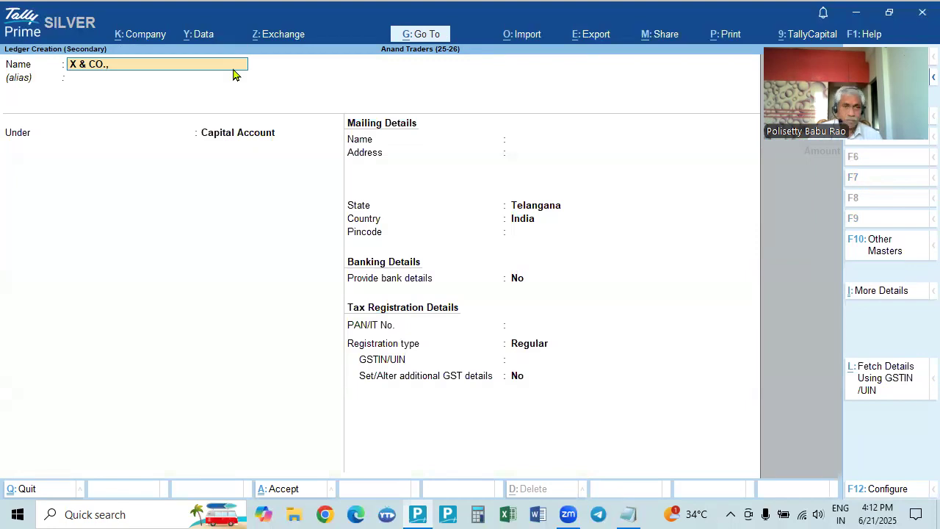
pyautogui.press('Return')
pyautogui.press('Return')
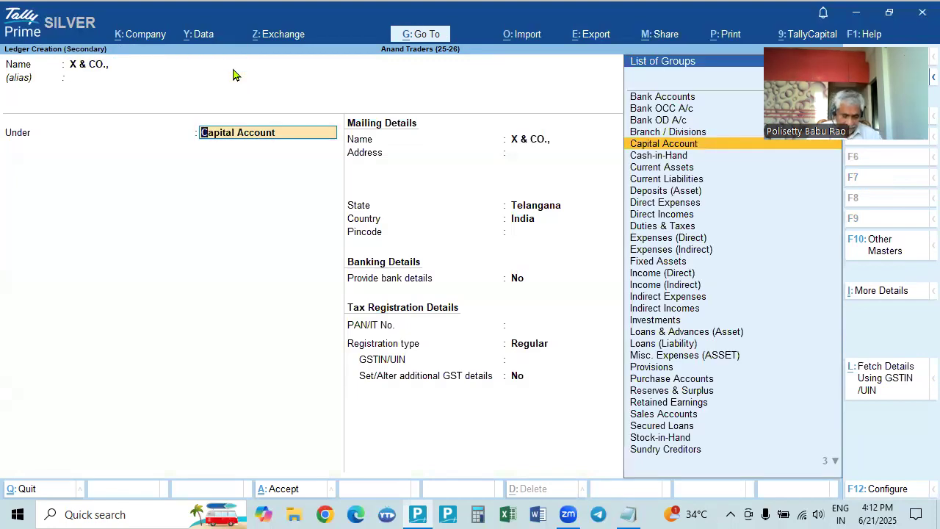
pyautogui.write('SUN')
pyautogui.press('Down')
pyautogui.press('Return')
# Step: Save the party ledger with default details and no GSTIN/UIN, and accept the voucher's blank dispatch details and default party details
pyautogui.press('Return')
pyautogui.press('Return')
pyautogui.press('Return')
pyautogui.press('Return')
pyautogui.press('Return')
pyautogui.press('Return')
pyautogui.press('Return')
pyautogui.press('Return')
pyautogui.press('Return')
pyautogui.press('Return')
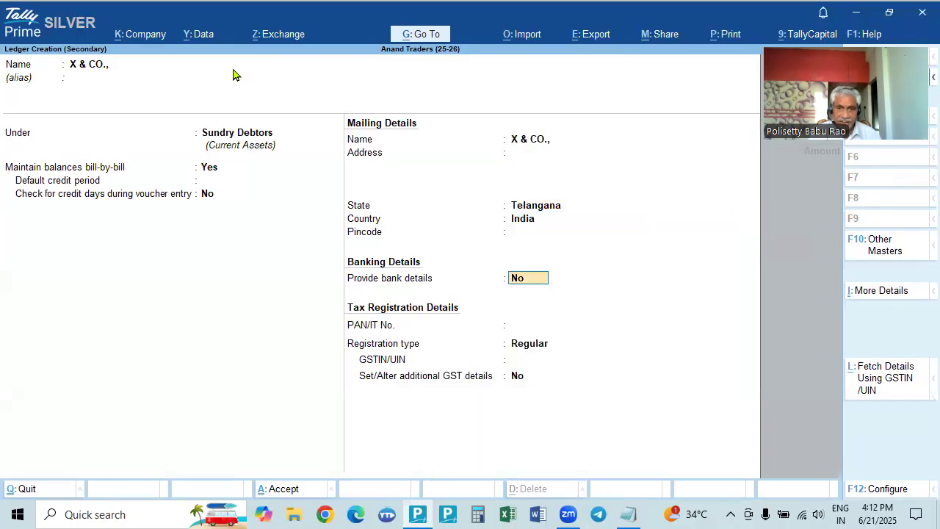
pyautogui.press('Return')
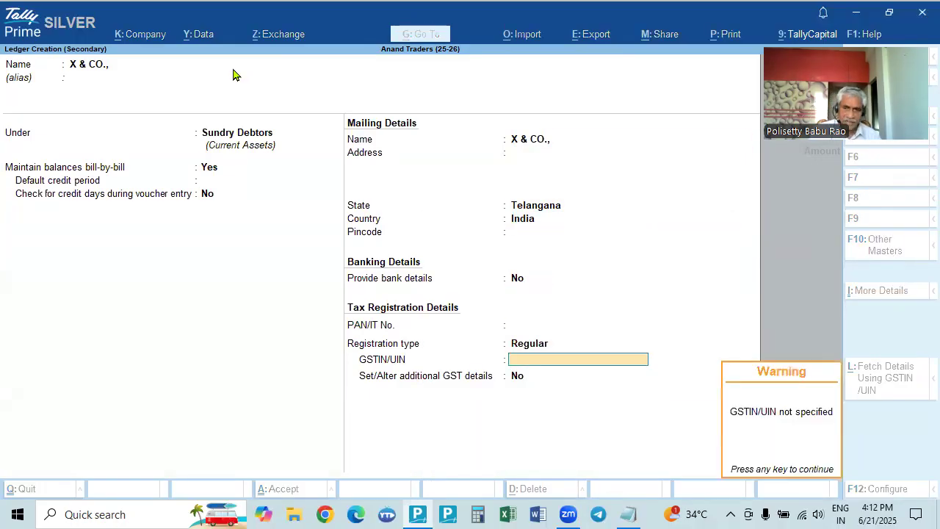
pyautogui.press('Return')
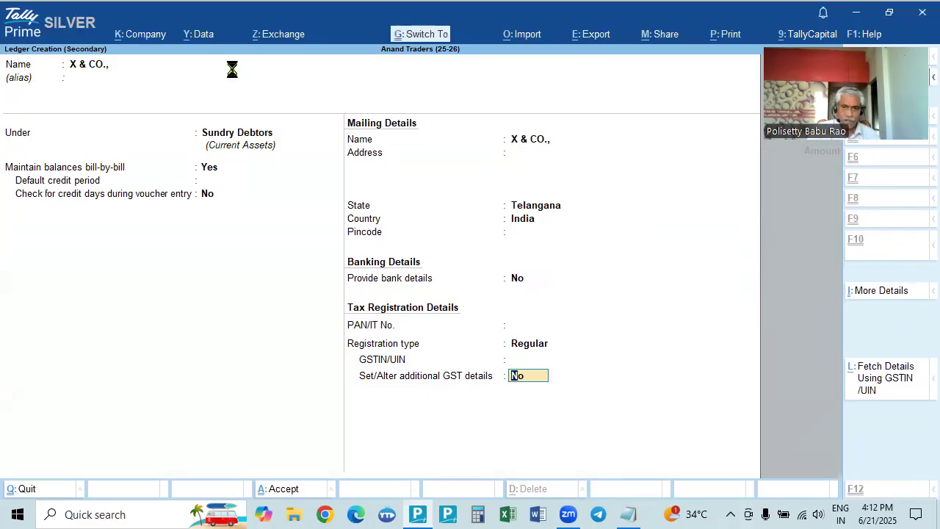
pyautogui.press('Return')
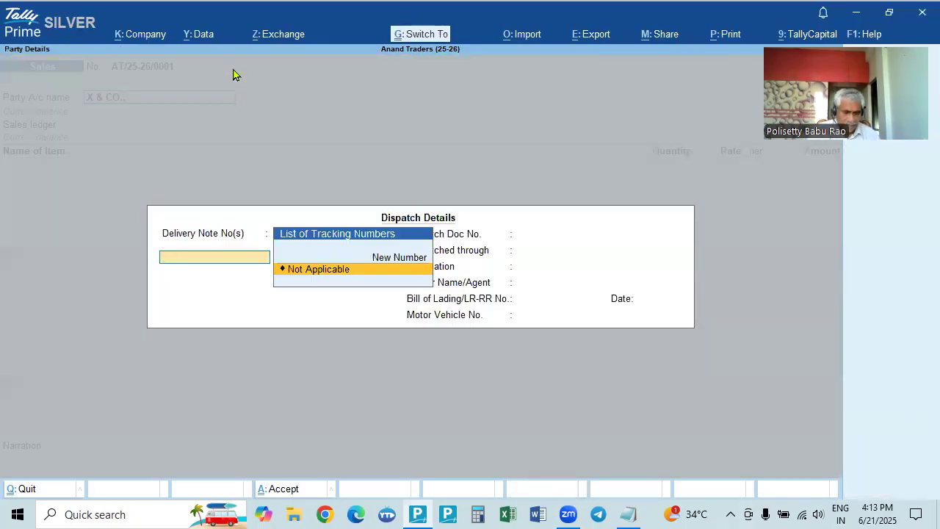
pyautogui.hotkey('ctrl', 'a')
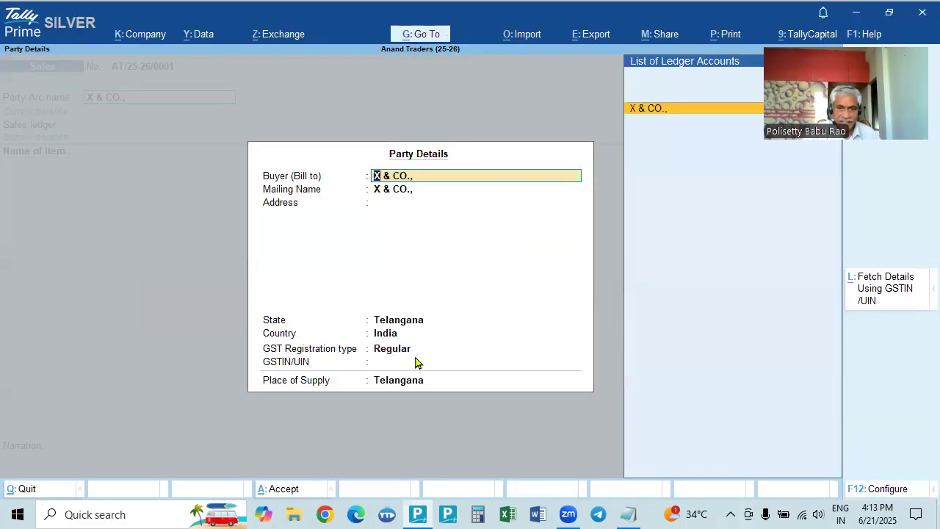
pyautogui.hotkey('ctrl', 'a')
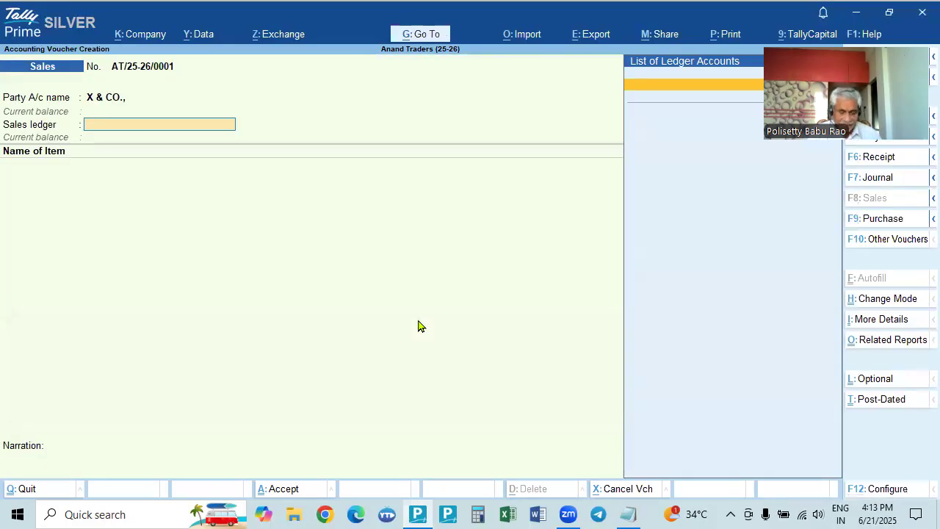
# Step: Start a new ledger from the voucher's sales ledger field and name it Sales
pyautogui.hotkey('alt', 'c')
pyautogui.write('SALES')
pyautogui.press('BackSpace')
pyautogui.press('BackSpace')
pyautogui.press('BackSpace')
pyautogui.press('BackSpace')
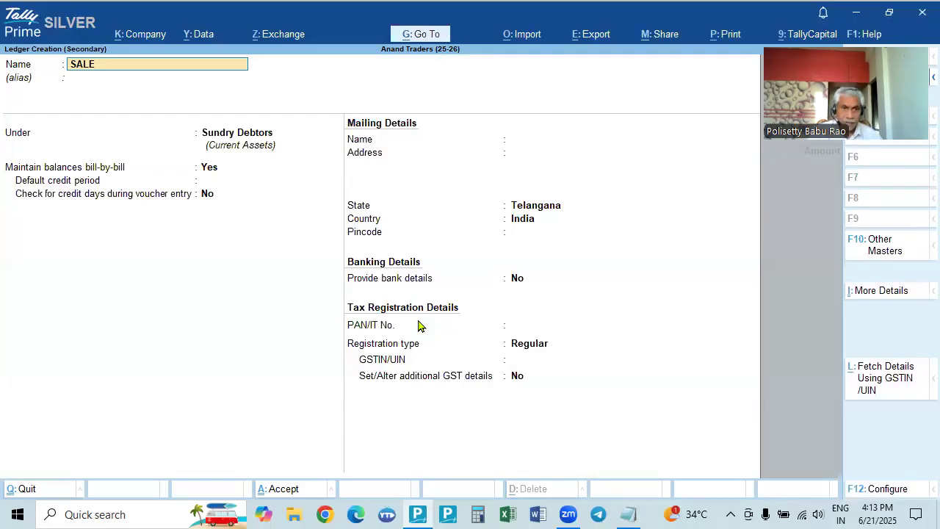
pyautogui.write('ales')
pyautogui.press('Return')
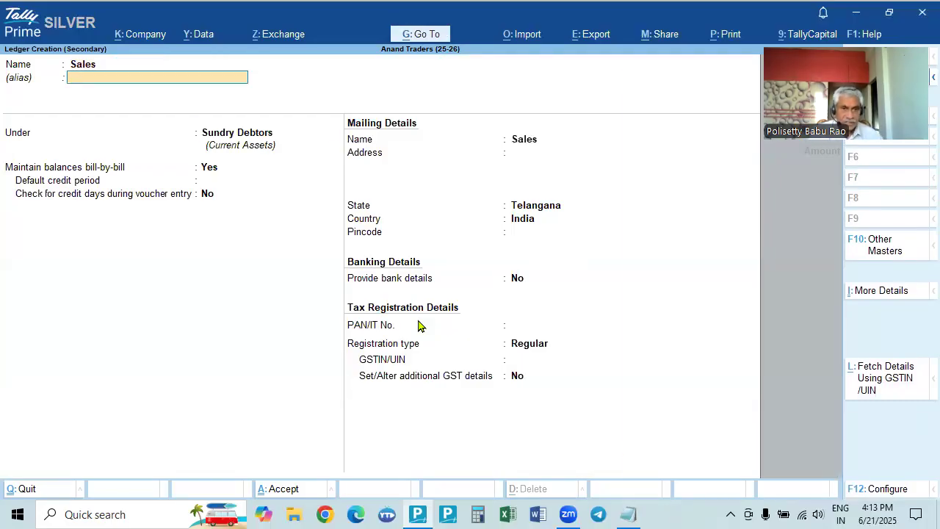
# Step: Place the Sales ledger under Sales Accounts, set its type of supply to Goods, and save it
pyautogui.press('Return')
pyautogui.write('Sal')
pyautogui.press('Return')
pyautogui.press('Return')
pyautogui.press('Return')
pyautogui.press('Return')
pyautogui.press('Return')
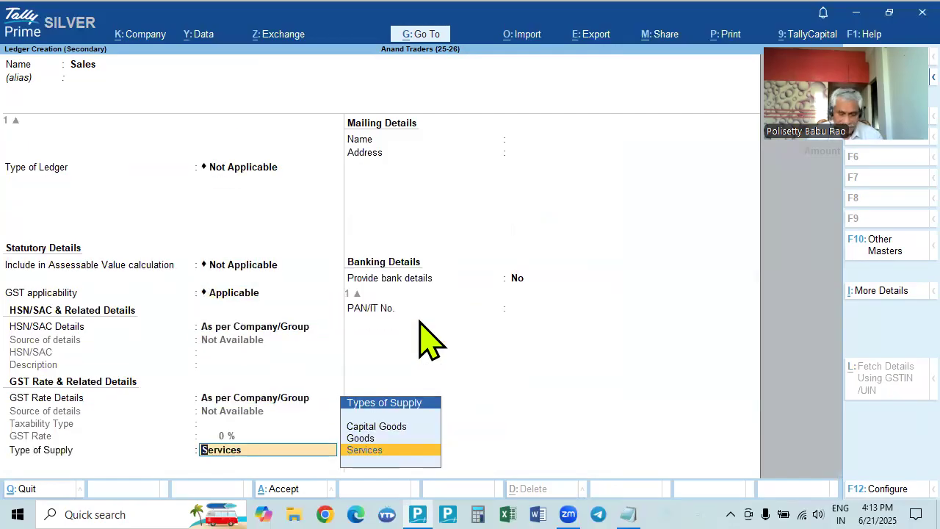
pyautogui.press('Up')
pyautogui.press('Return')
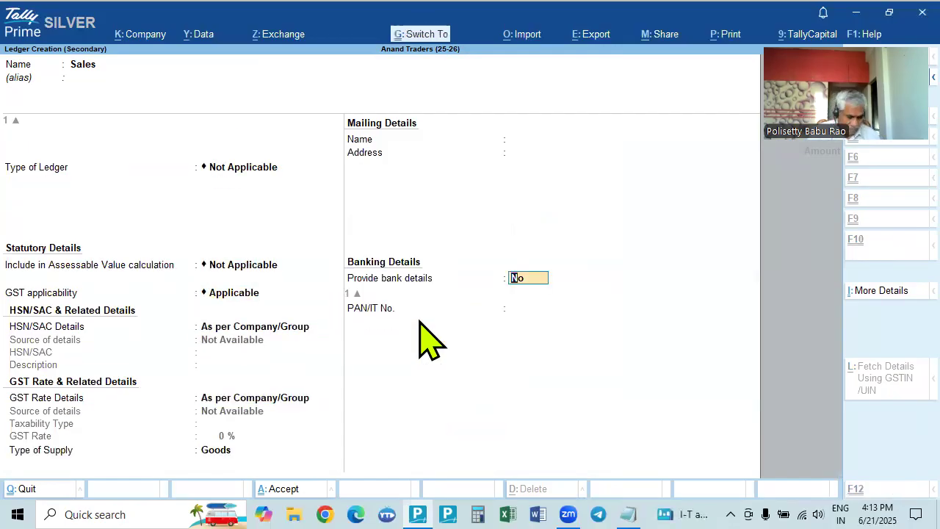
pyautogui.press('Return')
pyautogui.press('Return')
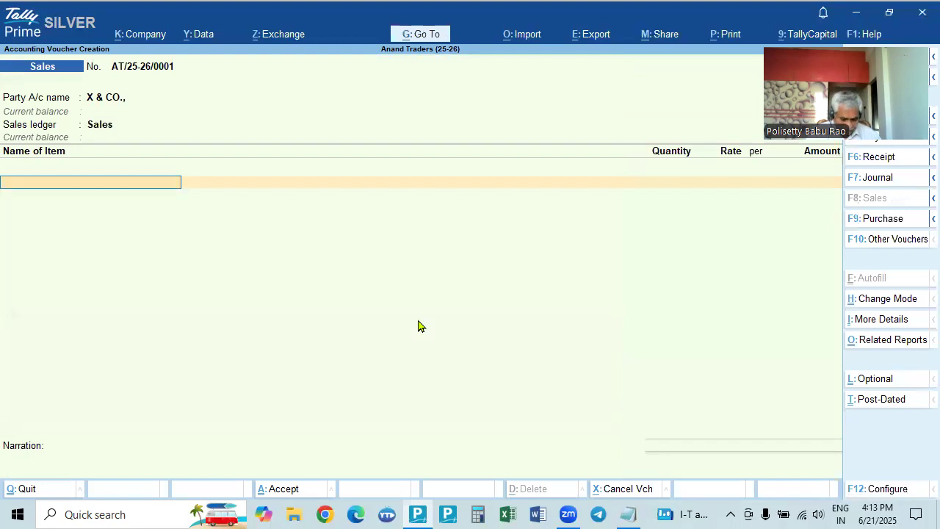
# Step: Start a new stock item from the voucher's item field, named Dell Laptop and kept under Primary
pyautogui.hotkey('alt', 'c')
pyautogui.write('Dell')
pyautogui.write(' Lapt')
pyautogui.press('BackSpace')
pyautogui.press('BackSpace')
pyautogui.write('apto')
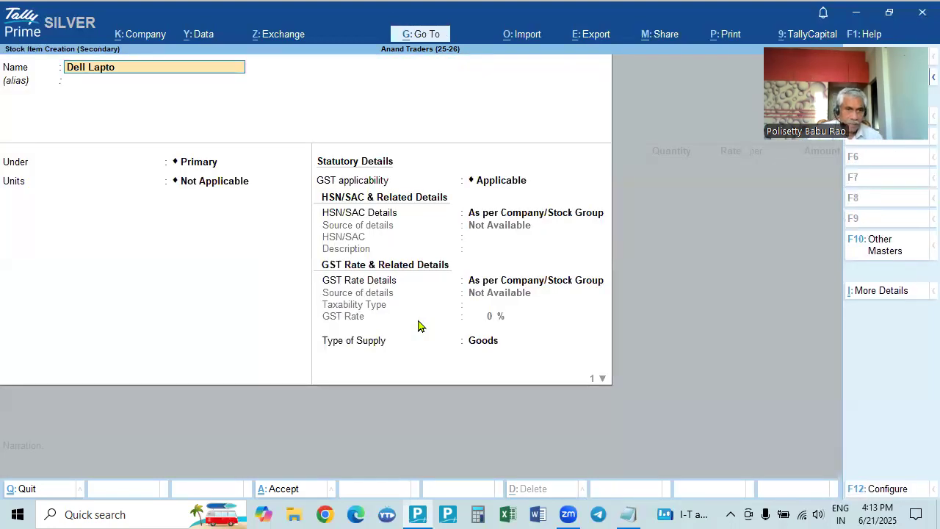
pyautogui.write('p')
pyautogui.press('Return')
pyautogui.press('Return')
pyautogui.press('Return')
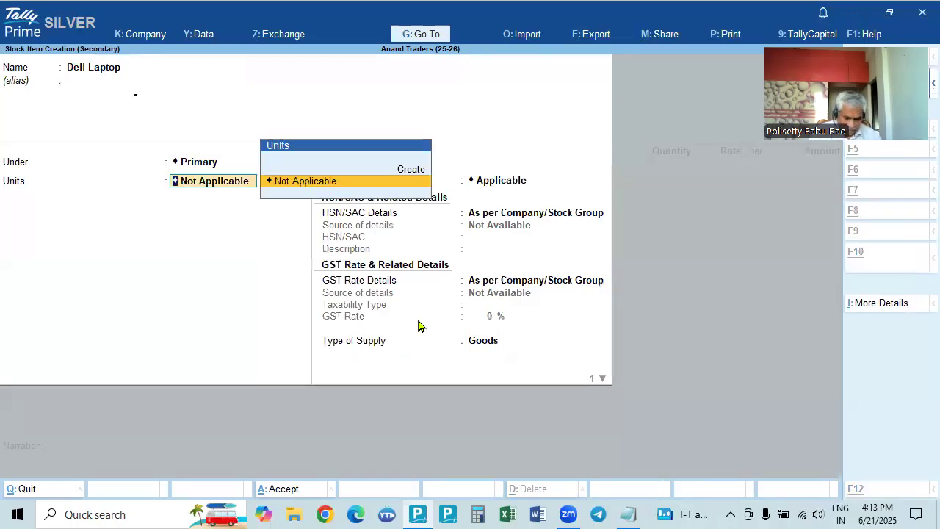
# Step: Create a simple unit with symbol Nos, no formal name and UQC NOS-NUMBERS for the laptop item
pyautogui.hotkey('alt', 'c')
pyautogui.write('Nos')
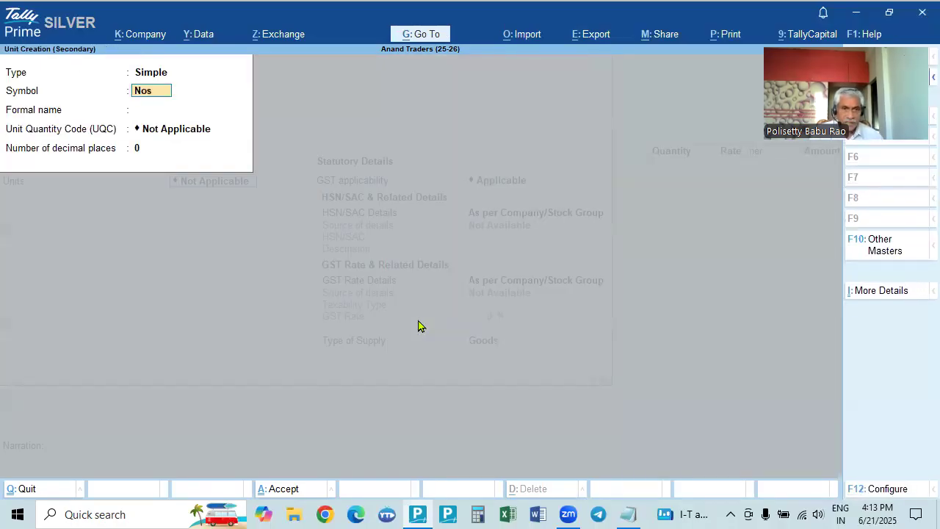
pyautogui.press('Return')
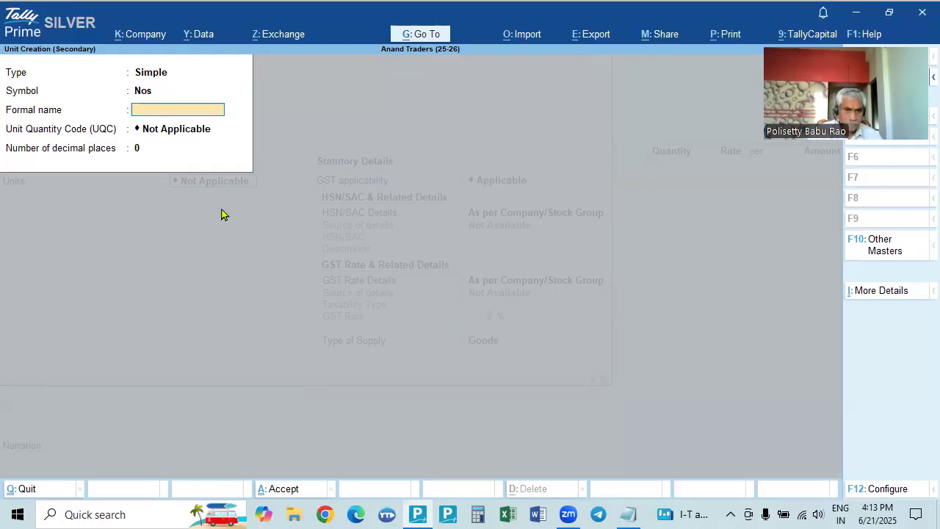
pyautogui.click(205, 130)
pyautogui.click(189, 119)
pyautogui.write('N')
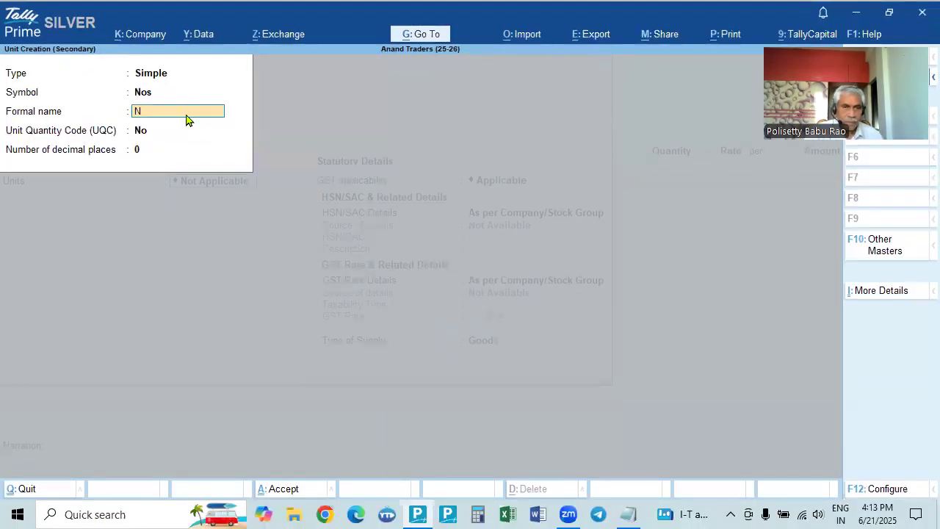
pyautogui.press('BackSpace')
pyautogui.press('BackSpace')
pyautogui.press('Return')
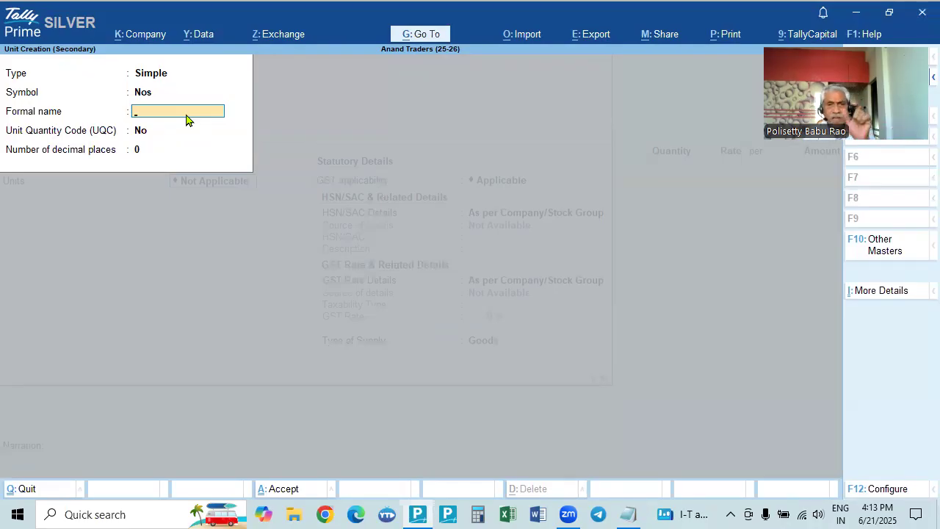
pyautogui.press('Return')
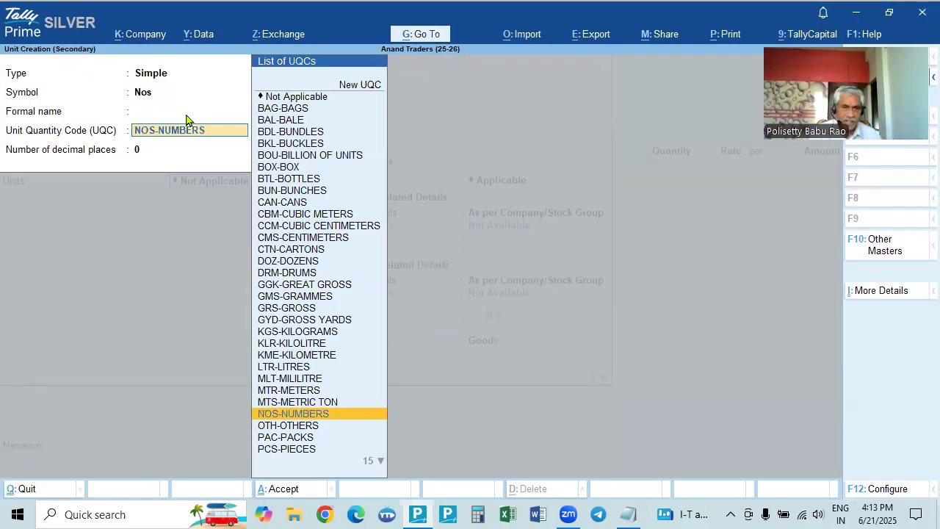
pyautogui.press('Return')
pyautogui.hotkey('ctrl', 'a')
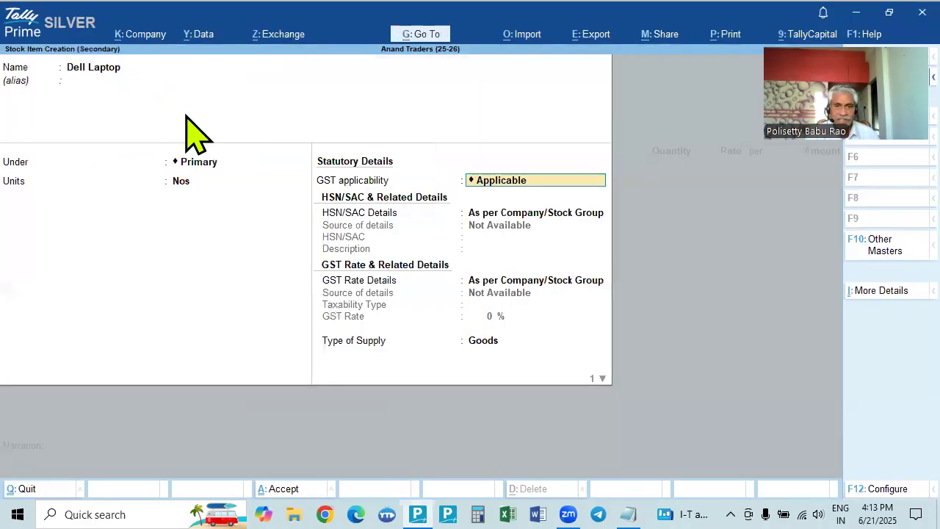
# Step: Keep GST applicable for Dell Laptop and specify HSN/SAC 123456 directly in the item
pyautogui.press('Return')
pyautogui.press('Down')
pyautogui.press('Return')
pyautogui.write('123456')
pyautogui.press('Return')
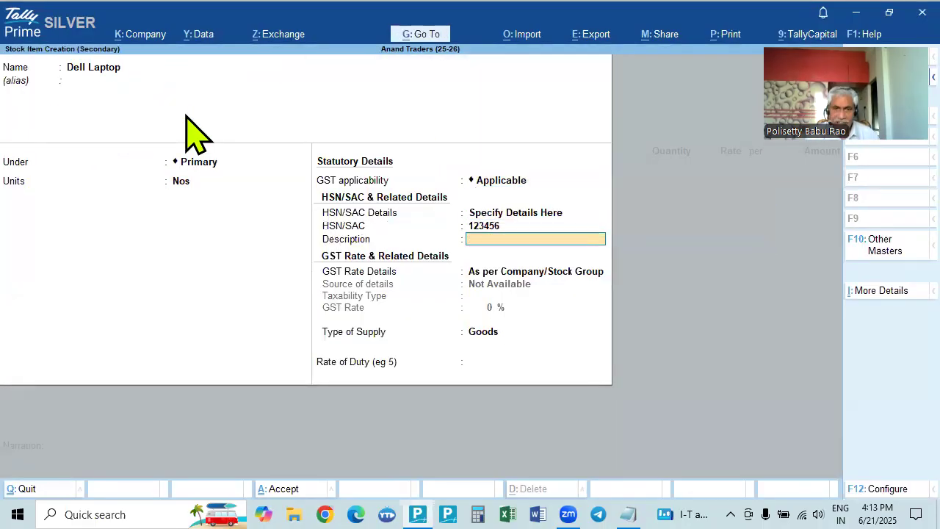
# Step: Specify a taxable GST rate of 18% for Dell Laptop and save the item with no description or duty rate
pyautogui.press('Return')
pyautogui.press('Down')
pyautogui.press('Return')
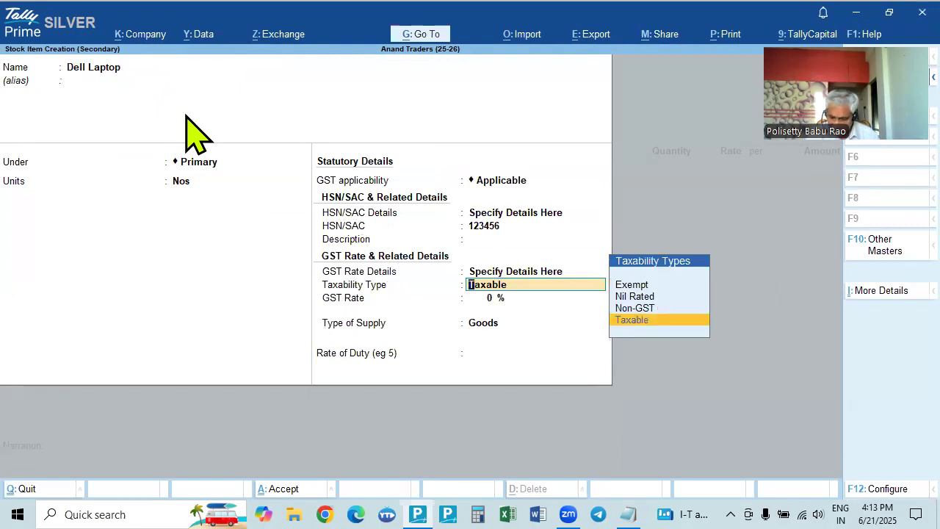
pyautogui.press('Return')
pyautogui.write('18')
pyautogui.press('Return')
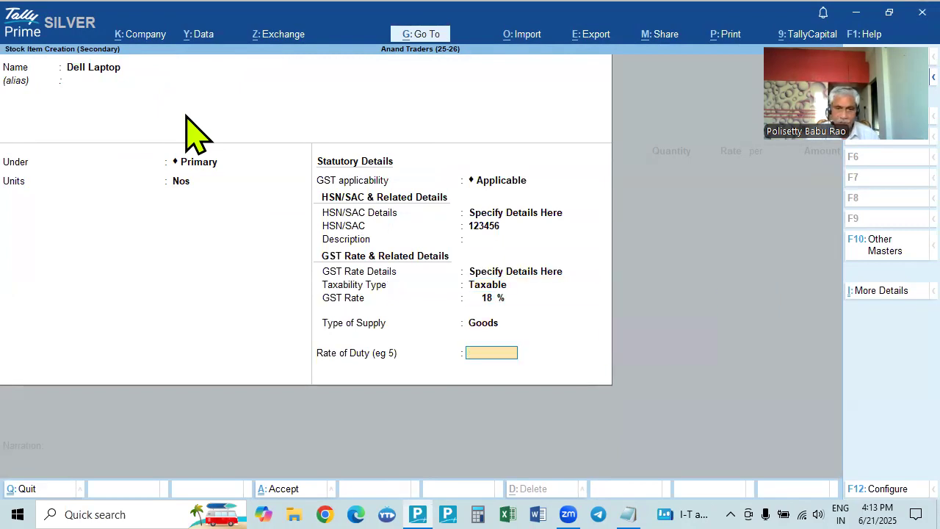
pyautogui.press('Return')
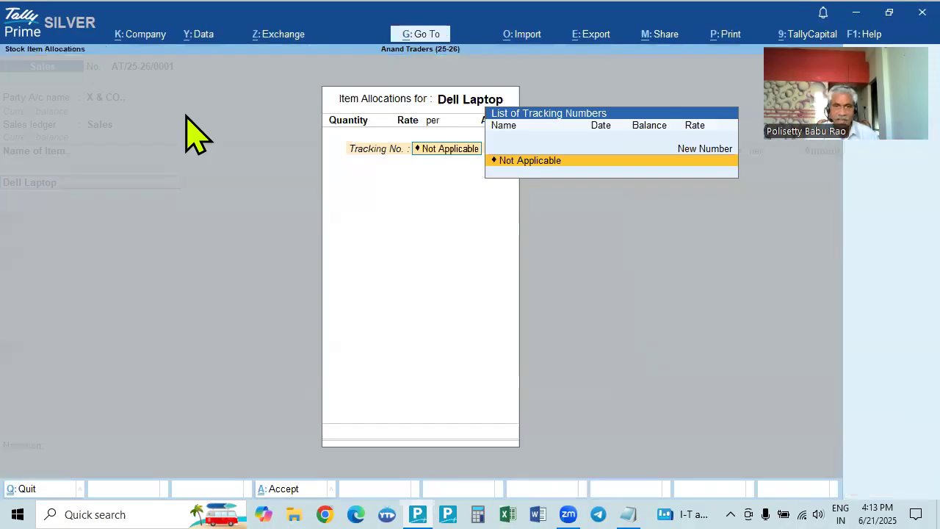
# Step: Enter 2 Nos of Dell Laptop at a rate of 35000 with tracking number Not Applicable
pyautogui.press('Return')
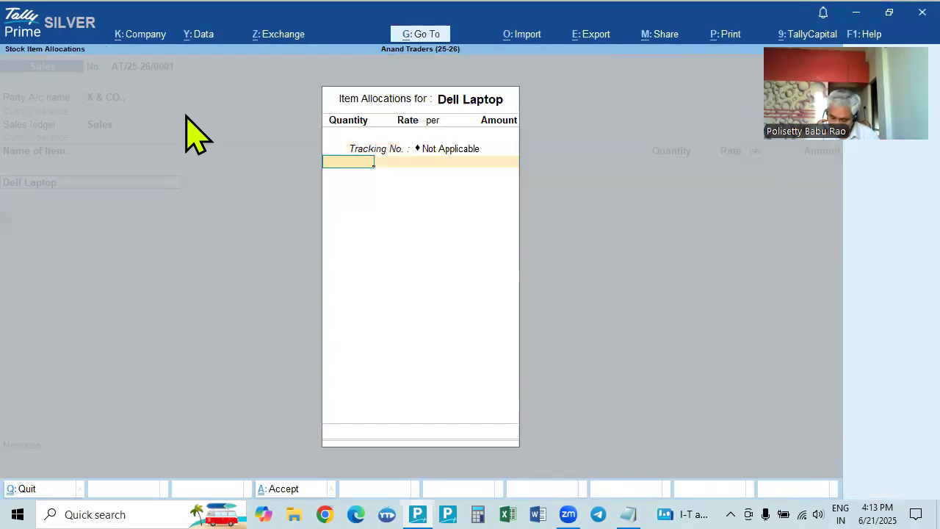
pyautogui.write('2')
pyautogui.press('Return')
pyautogui.write('35000')
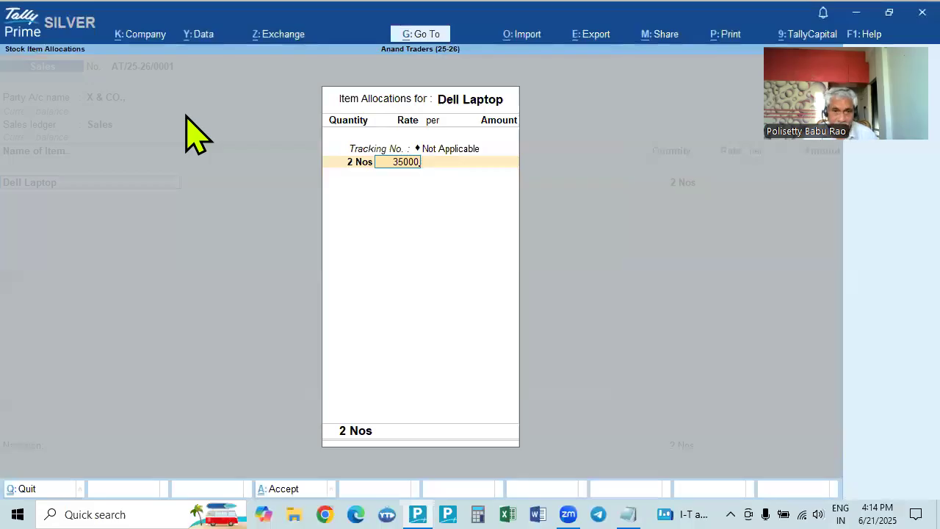
pyautogui.press('Return')
pyautogui.press('Return')
pyautogui.press('Return')
pyautogui.press('Return')
pyautogui.press('Return')
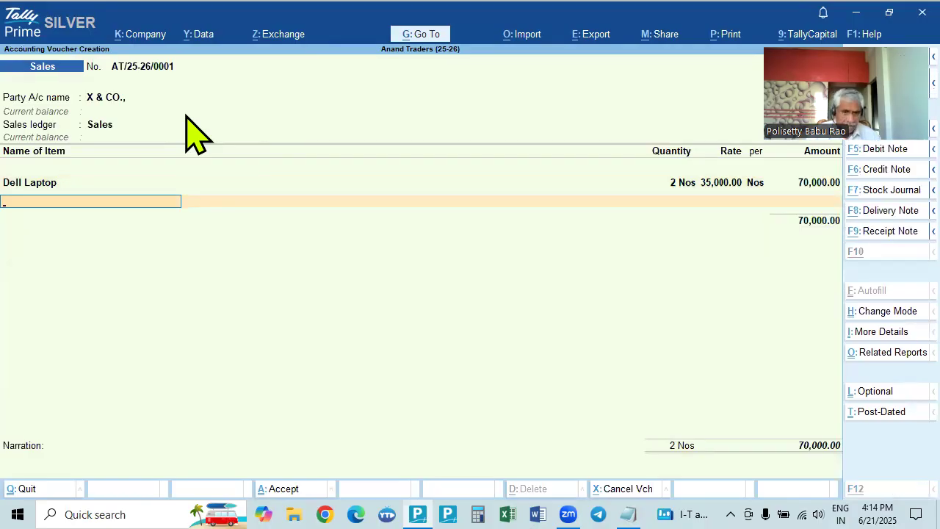
# Step: Start a second stock item from the voucher, named Dell Mouse, under Primary with unit Nos
pyautogui.hotkey('alt', 'c')
pyautogui.write('DELL')
pyautogui.press('BackSpace')
pyautogui.press('BackSpace')
pyautogui.press('BackSpace')
pyautogui.write('ell Mouse')
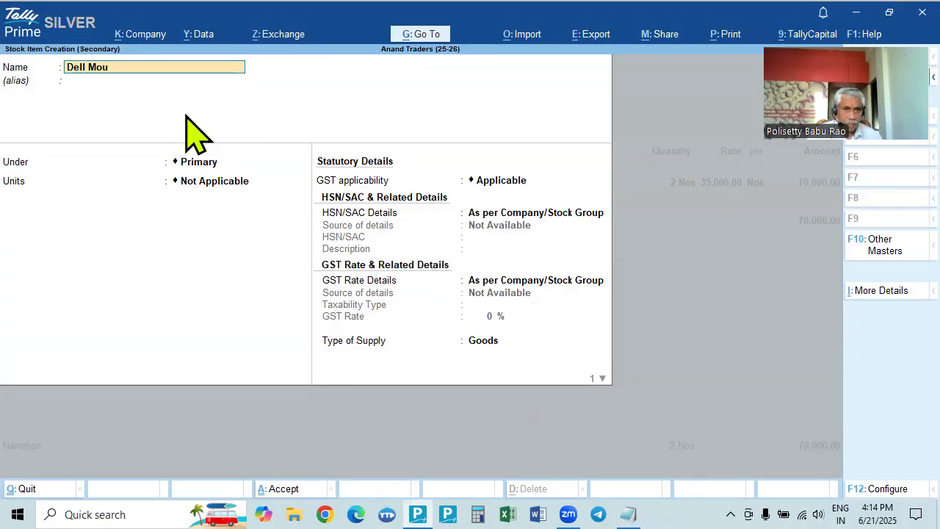
pyautogui.press('Return')
pyautogui.press('Return')
pyautogui.press('Return')
pyautogui.press('Down')
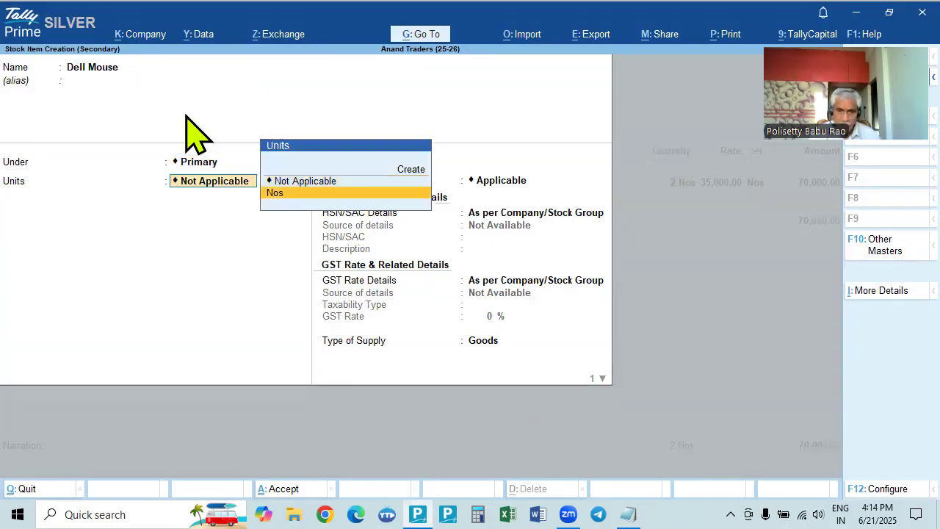
pyautogui.press('Return')
# Step: Keep GST applicable for Dell Mouse and specify HSN/SAC 112233 directly in the item
pyautogui.press('Return')
pyautogui.press('Down')
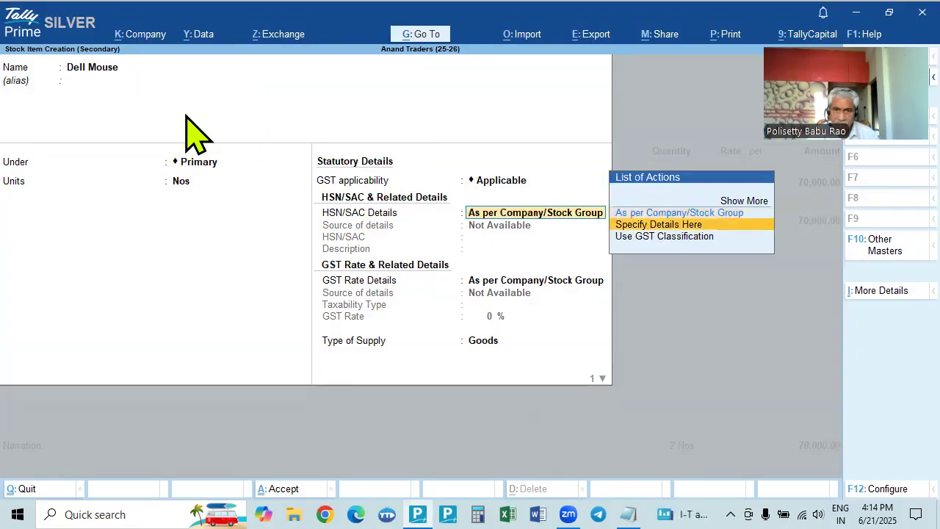
pyautogui.press('Return')
pyautogui.write('112233')
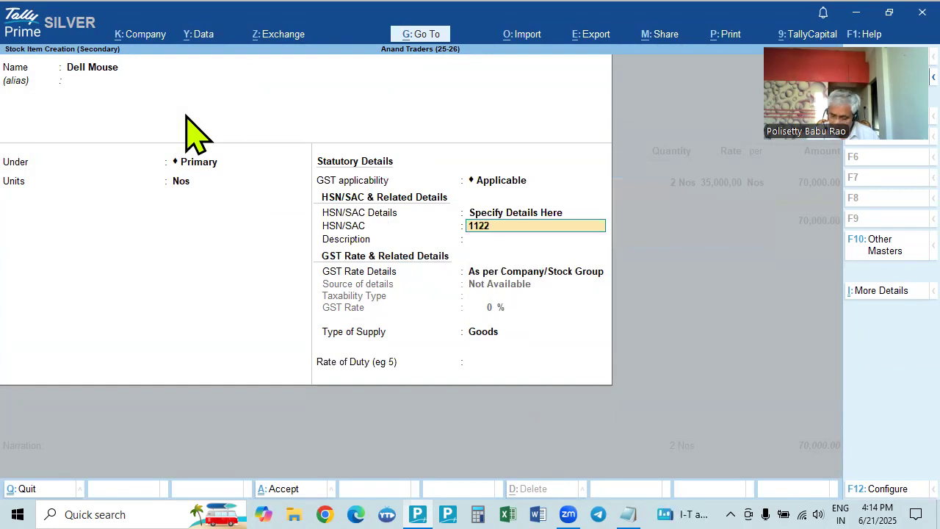
pyautogui.press('Return')
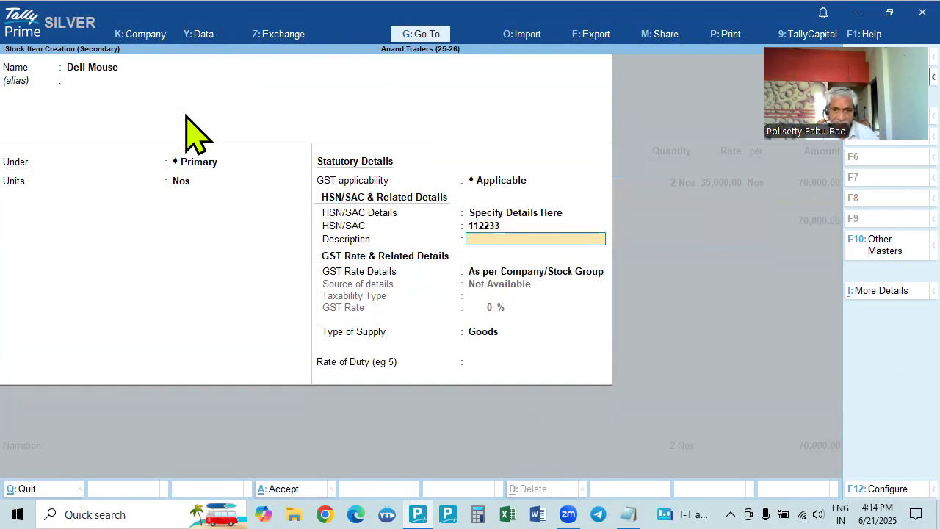
# Step: Specify a taxable GST rate of 12% for Dell Mouse and save the item with no description or duty rate
pyautogui.press('Return')
pyautogui.press('Down')
pyautogui.press('Return')
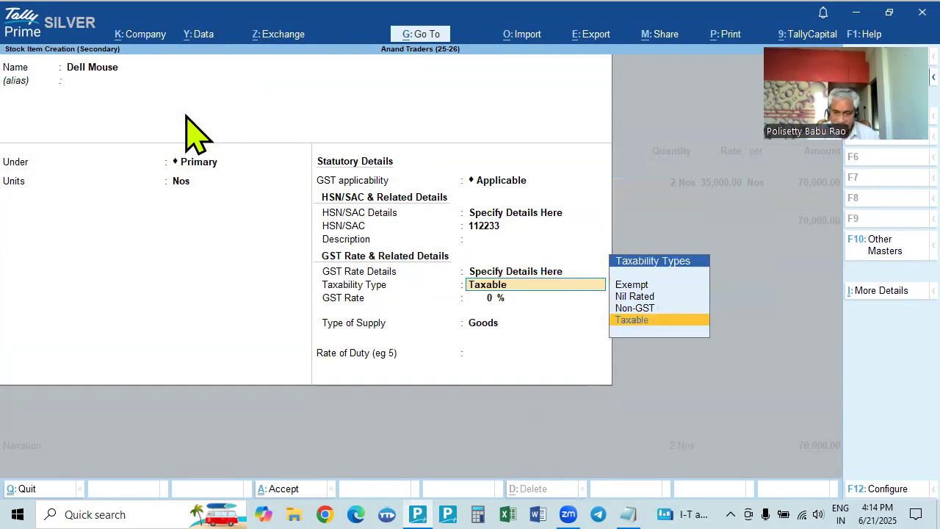
pyautogui.press('Return')
pyautogui.write('12')
pyautogui.press('Return')
pyautogui.press('Return')
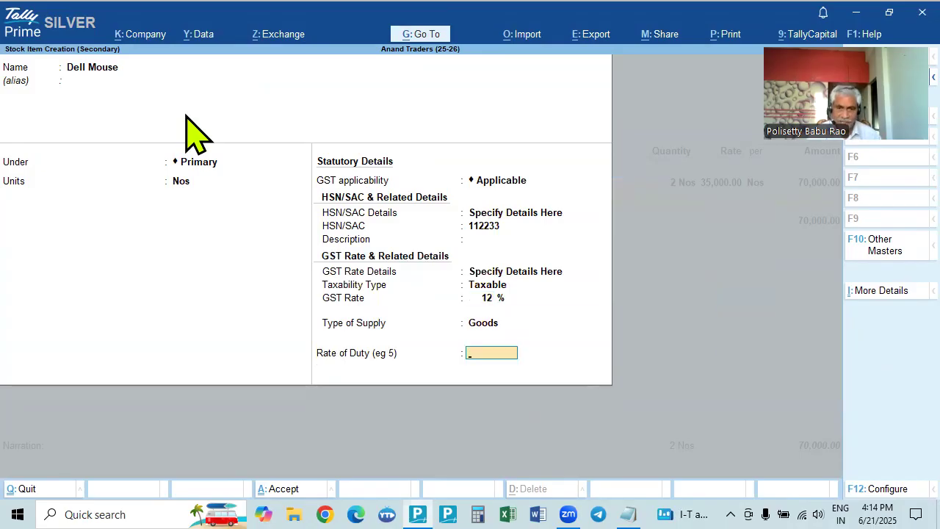
pyautogui.press('Return')
pyautogui.press('Return')
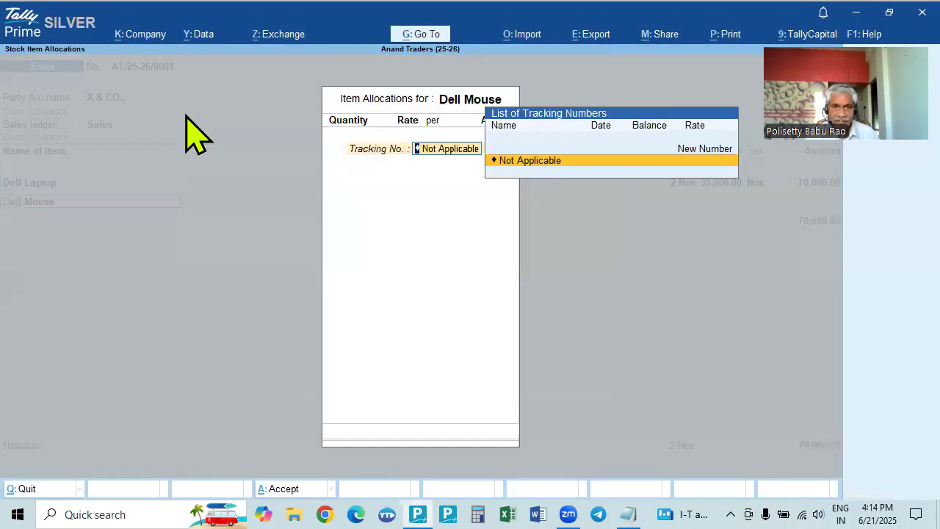
# Step: Enter 5 Nos of Dell Mouse at a rate of 850 with tracking number Not Applicable
pyautogui.press('Return')
pyautogui.write('5')
pyautogui.press('Return')
pyautogui.press('Return')
pyautogui.write('7')
pyautogui.press('BackSpace')
pyautogui.write('850')
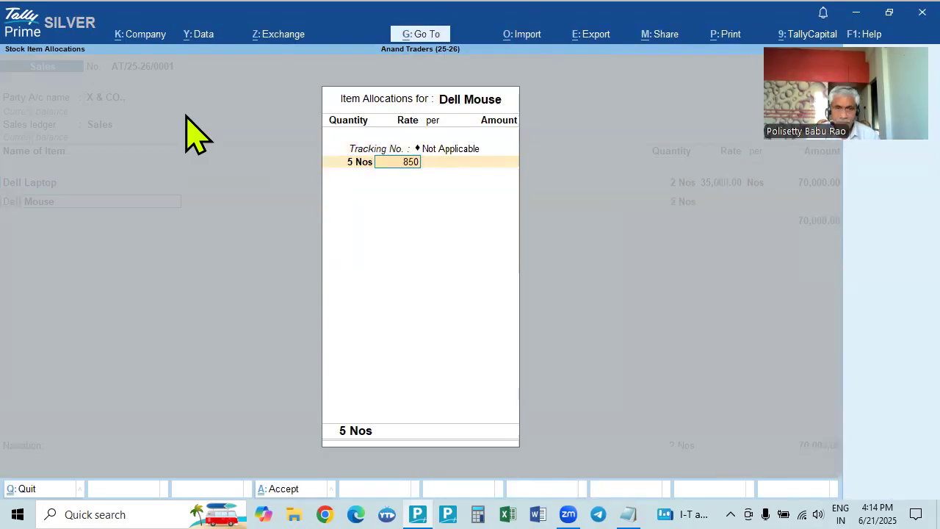
pyautogui.press('Return')
pyautogui.press('Return')
pyautogui.press('Return')
pyautogui.press('Return')
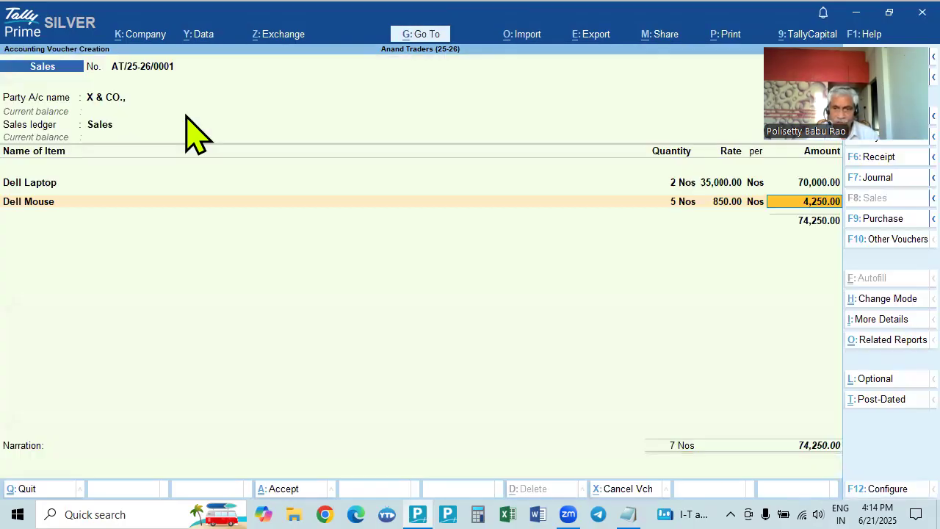
pyautogui.press('Return')
# Step: Finish the item list and start a new ledger from the voucher, named CGST, under Duties & Taxes
pyautogui.write('C')
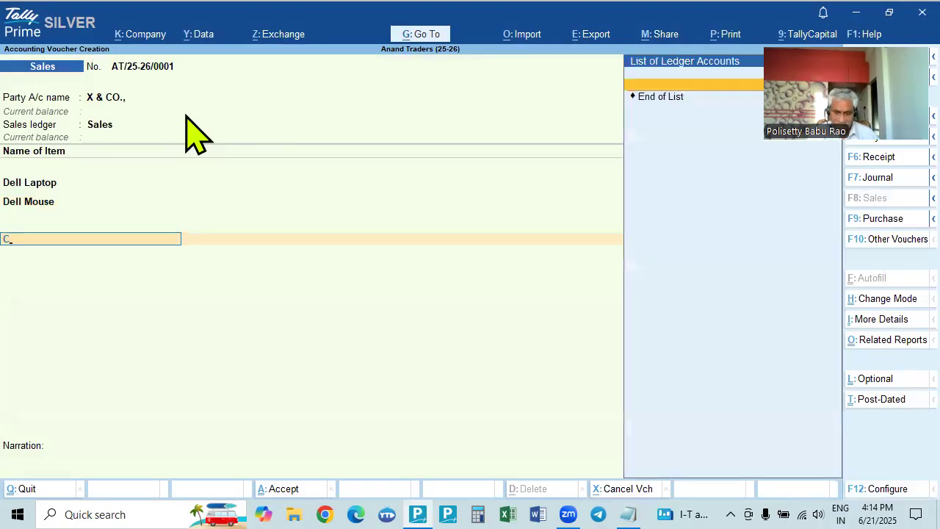
pyautogui.press('BackSpace')
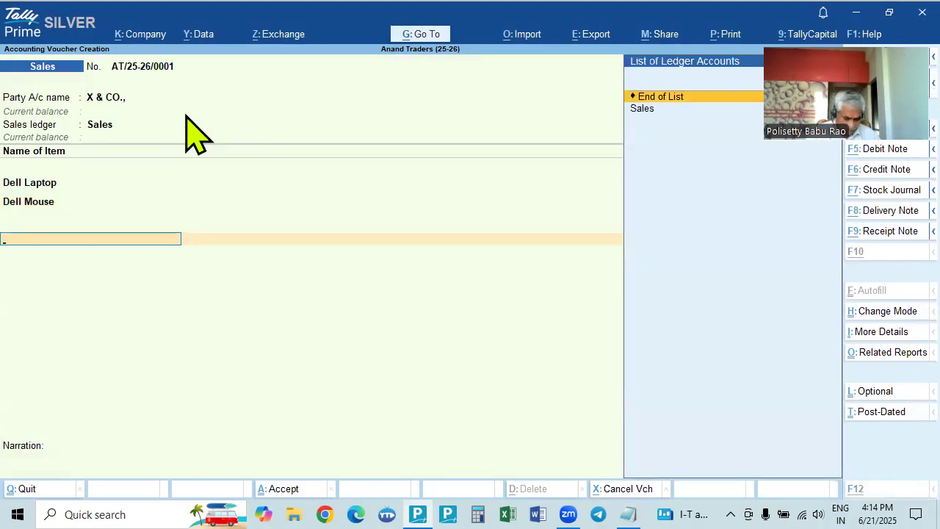
pyautogui.hotkey('alt', 'c')
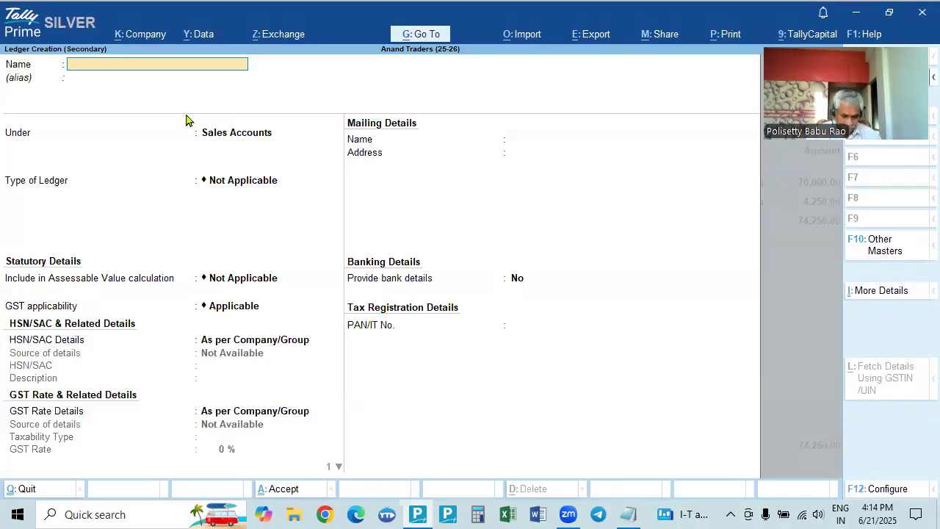
pyautogui.write('CGST')
pyautogui.press('Return')
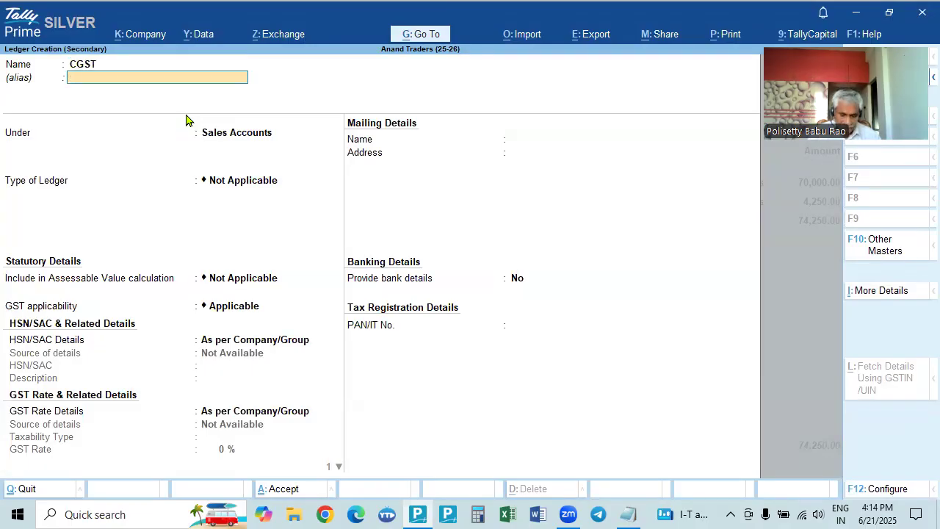
pyautogui.press('Return')
pyautogui.write('du')
pyautogui.press('Return')
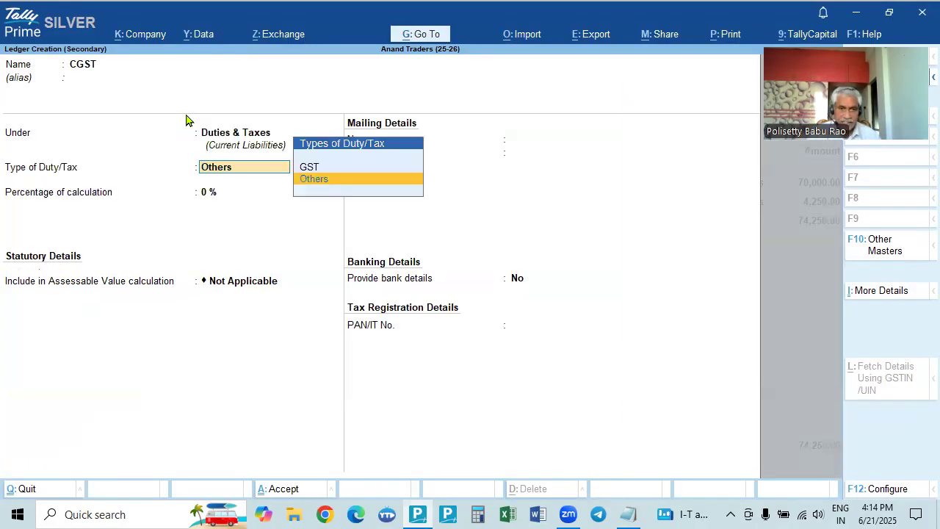
# Step: Set the CGST ledger's type of duty/tax to GST and its tax type to CGST
pyautogui.press('Up')
pyautogui.press('Return')
pyautogui.press('Down')
pyautogui.press('Down')
pyautogui.press('Up')
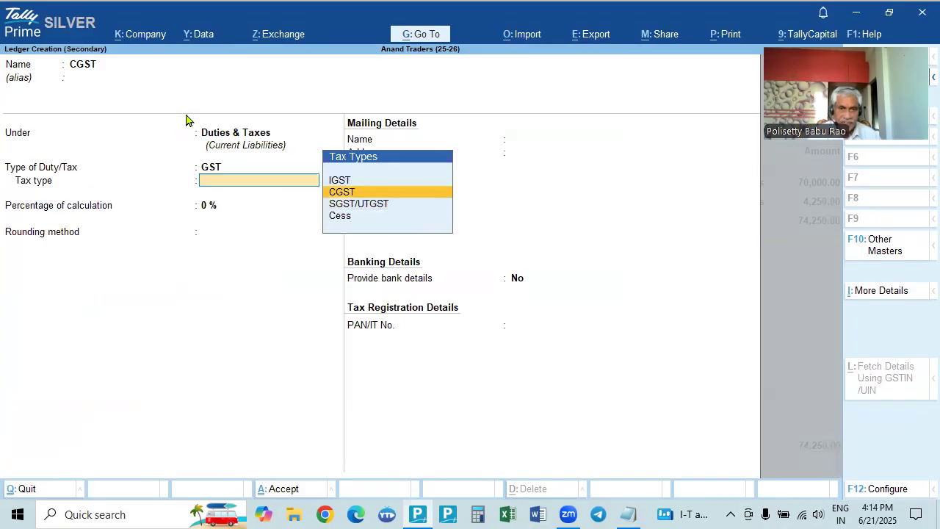
pyautogui.press('Return')
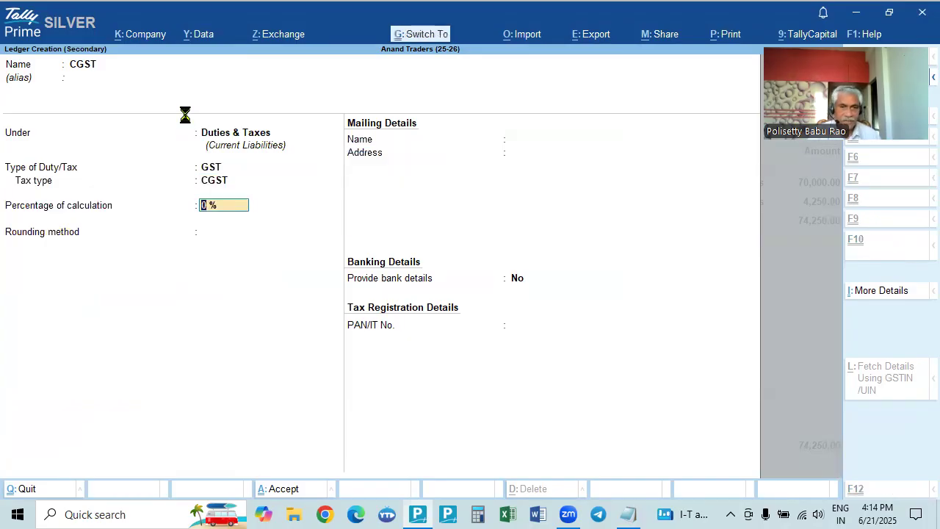
# Step: Save the CGST ledger with a 0% calculation rate, and start another new ledger from the voucher, named SGST
pyautogui.press('Return')
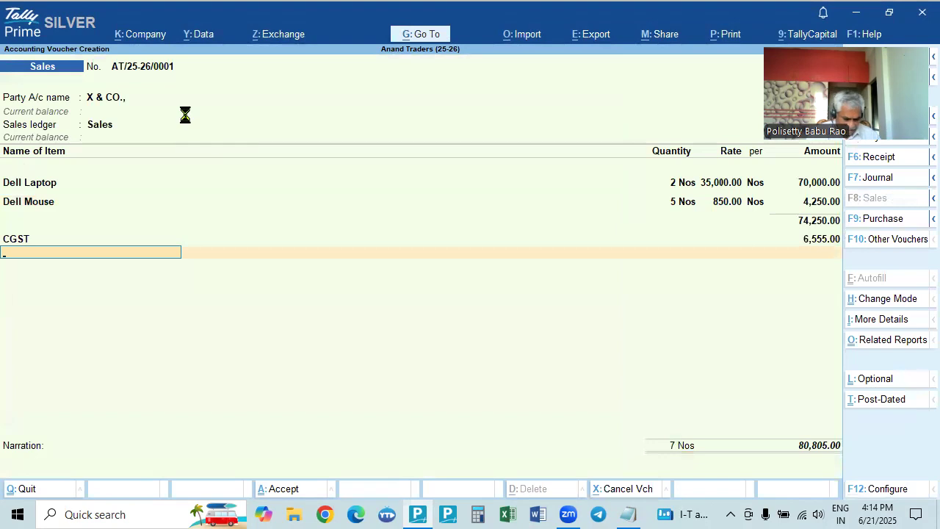
pyautogui.hotkey('alt', 'c')
pyautogui.write('SGAT')
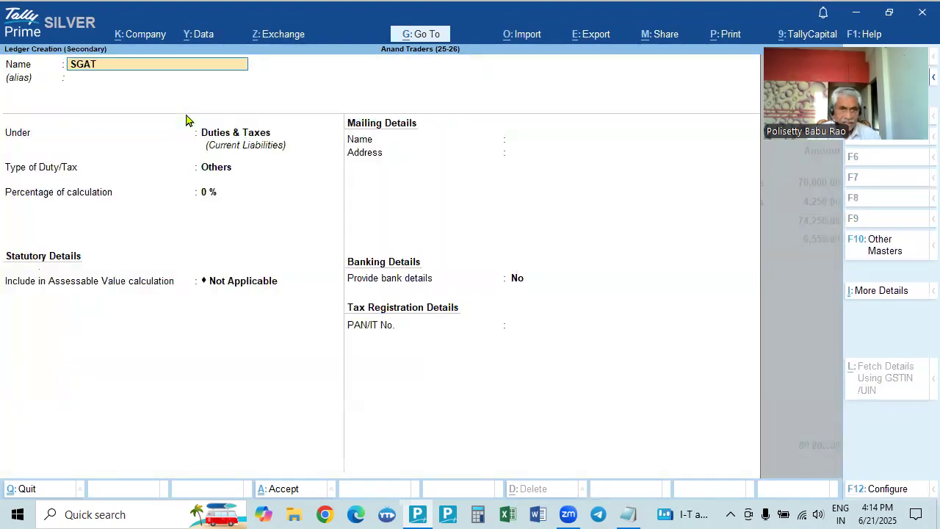
pyautogui.press('BackSpace')
pyautogui.write('ST')
pyautogui.press('Return')
pyautogui.press('Return')
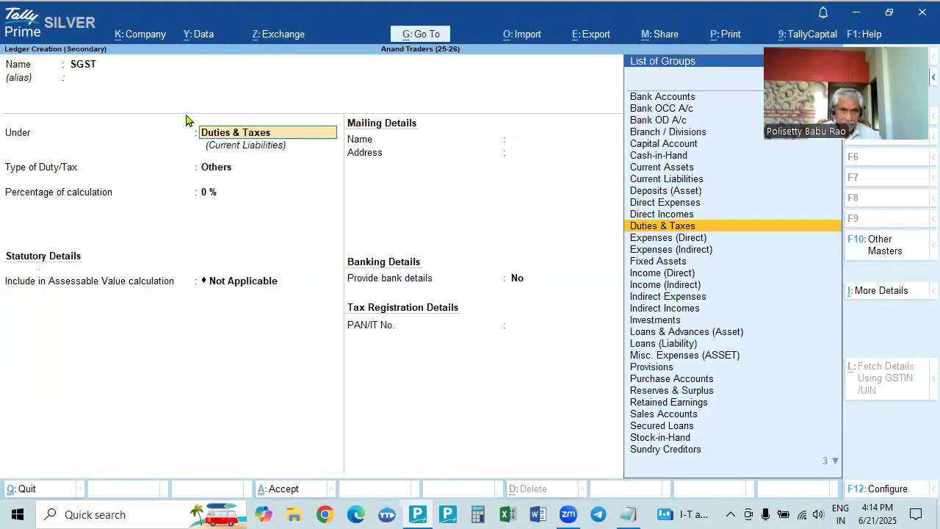
# Step: Keep the SGST ledger under Duties & Taxes, set its duty type to GST and tax type to SGST/UTGST, and save it
pyautogui.press('Return')
pyautogui.press('Up')
pyautogui.press('Return')
pyautogui.press('Down')
pyautogui.press('Down')
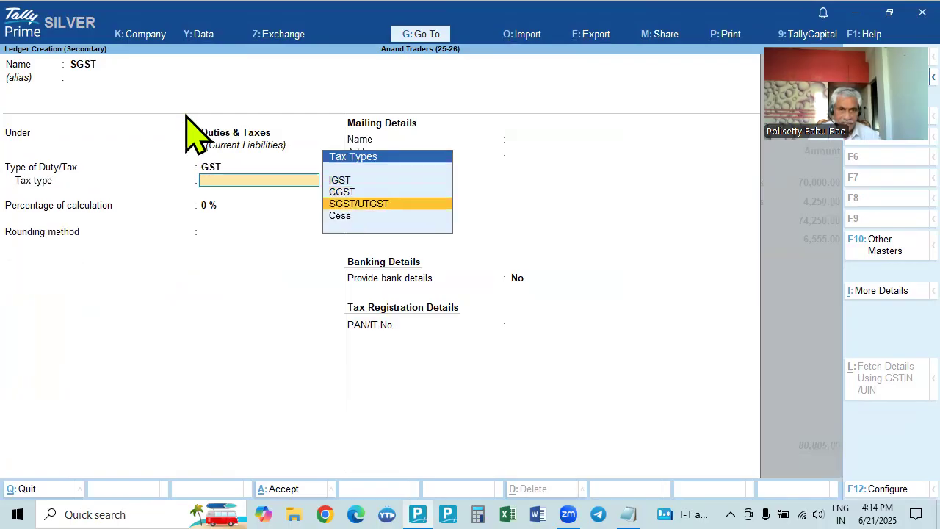
pyautogui.press('Return')
pyautogui.hotkey('ctrl', 'a')
# Step: Finish the ledger list, allocate the bill to New Ref AT/25-26/0001, and save the sales voucher without a narration
pyautogui.press('Return')
pyautogui.press('Return')
pyautogui.press('Return')
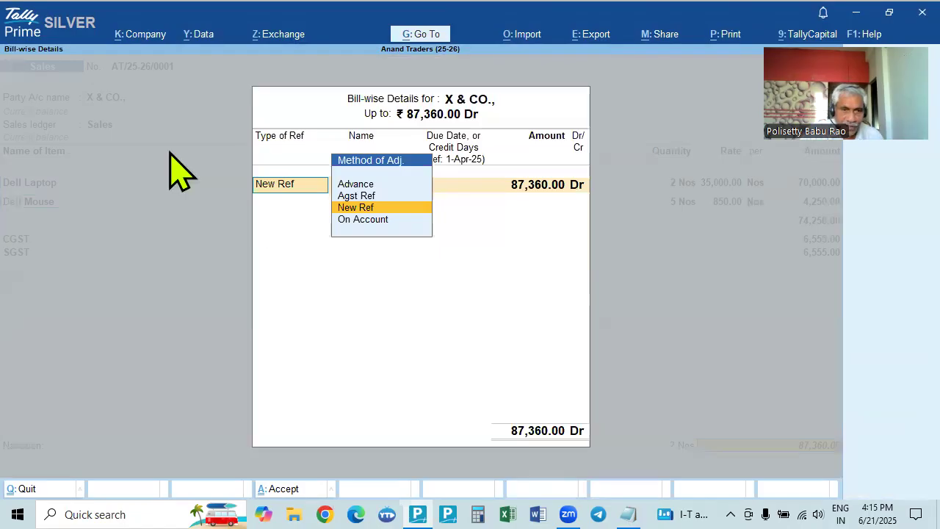
pyautogui.press('Return')
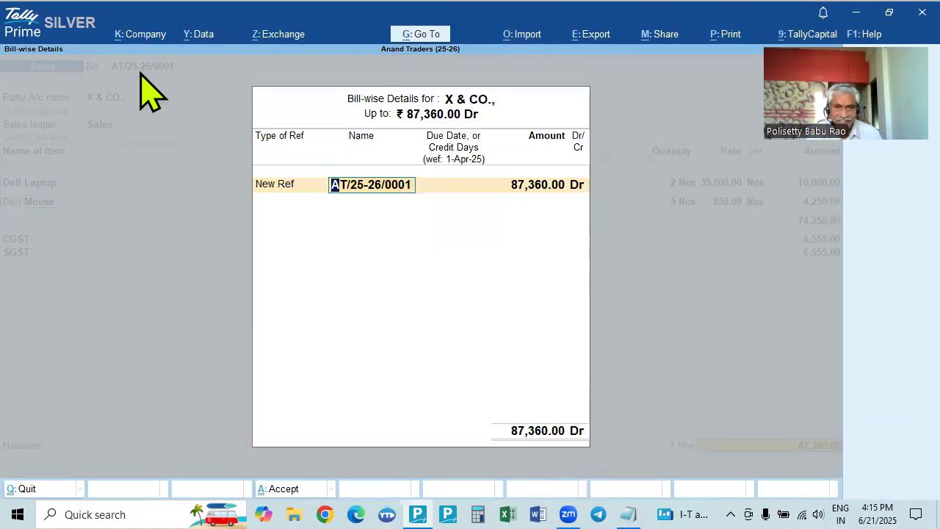
pyautogui.press('Return')
pyautogui.press('Return')
pyautogui.press('Return')
pyautogui.press('Return')
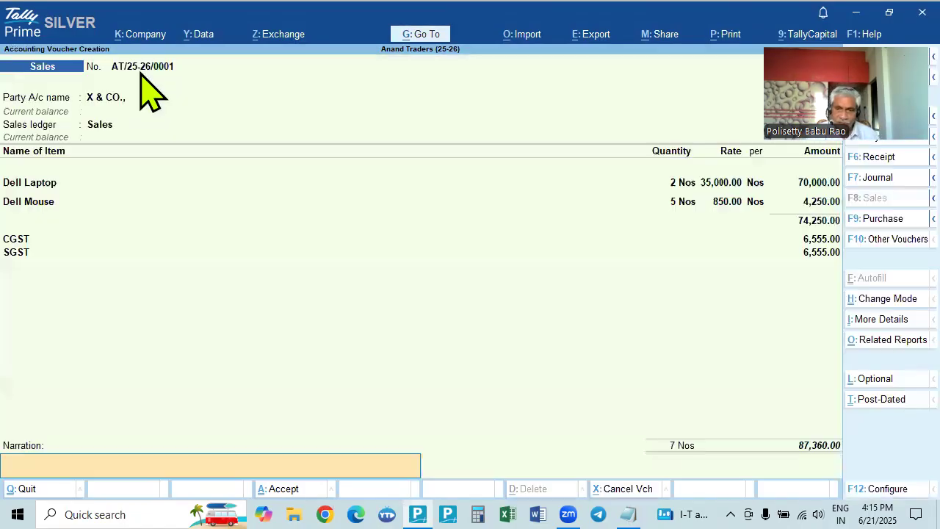
pyautogui.press('Return')
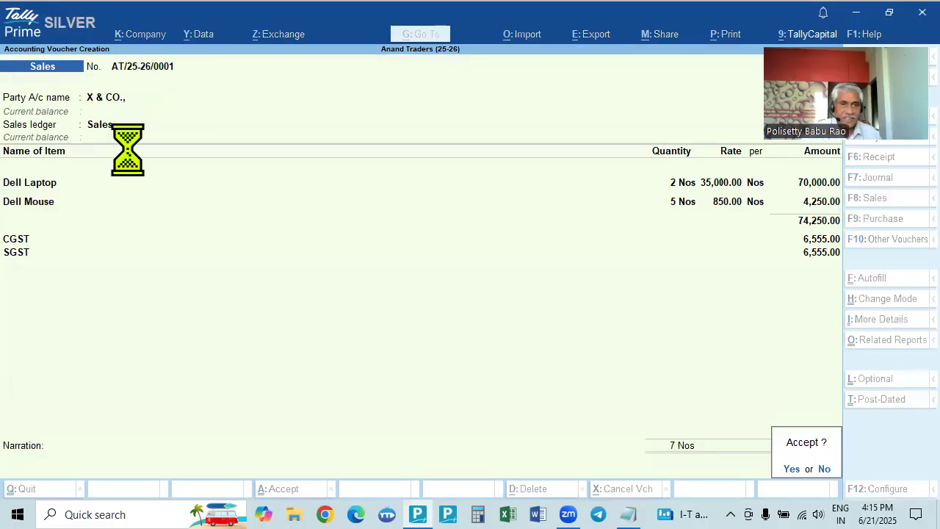
pyautogui.press('Return')
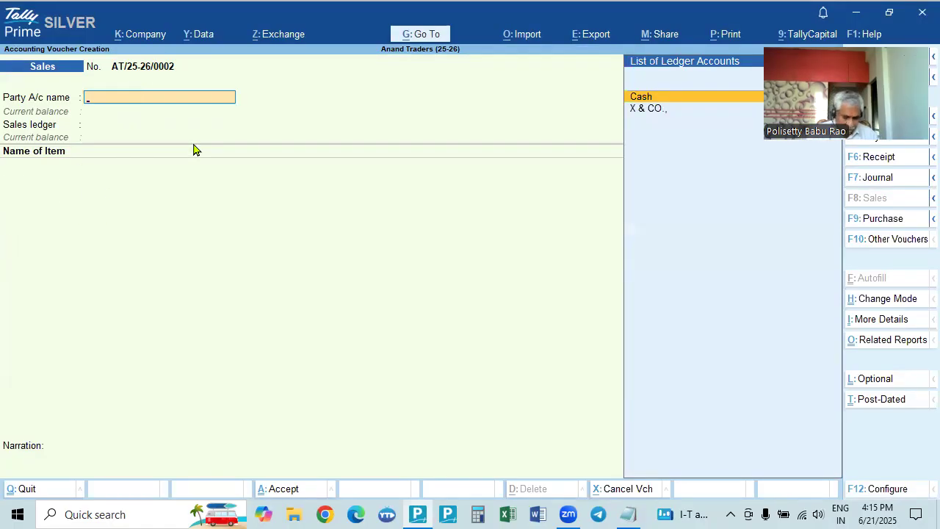
# Step: Start a new party ledger from the next sales voucher, entering the customer's name and placing it under Sundry Debtors
pyautogui.hotkey('alt', 'c')
pyautogui.write('RAMANA')
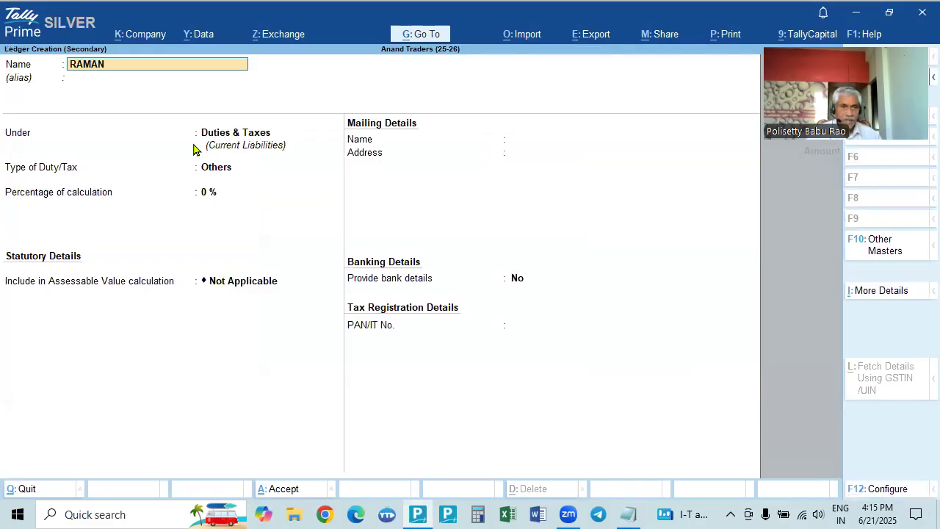
pyautogui.press('BackSpace')
pyautogui.press('BackSpace')
pyautogui.press('BackSpace')
pyautogui.press('BackSpace')
pyautogui.press('BackSpace')
pyautogui.press('BackSpace')
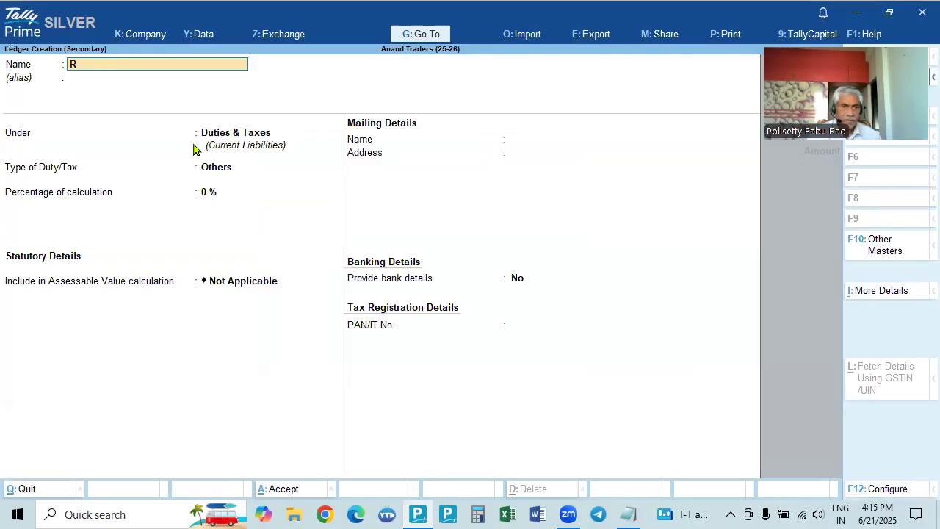
pyautogui.write('Ramana')
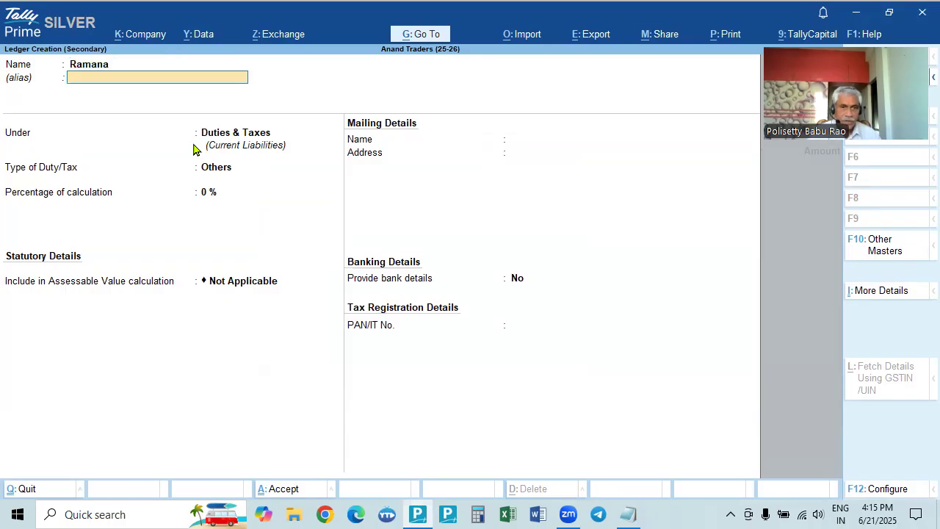
pyautogui.press('Return')
pyautogui.write('S')
pyautogui.press('Down')
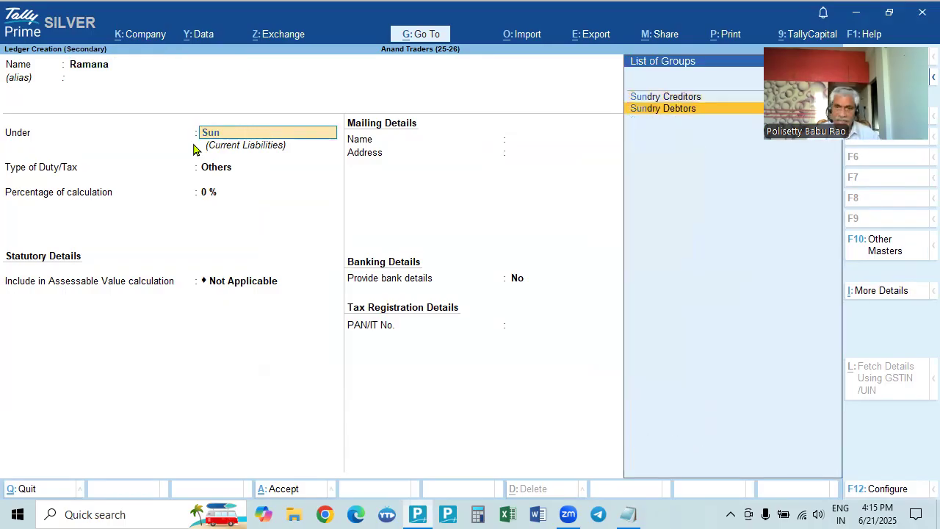
pyautogui.press('Return')
# Step: Keep the customer's bill-by-bill and mailing defaults, set the GST registration type to Unregistered/Consumer, and save the ledger
pyautogui.press('Return')
pyautogui.press('Return')
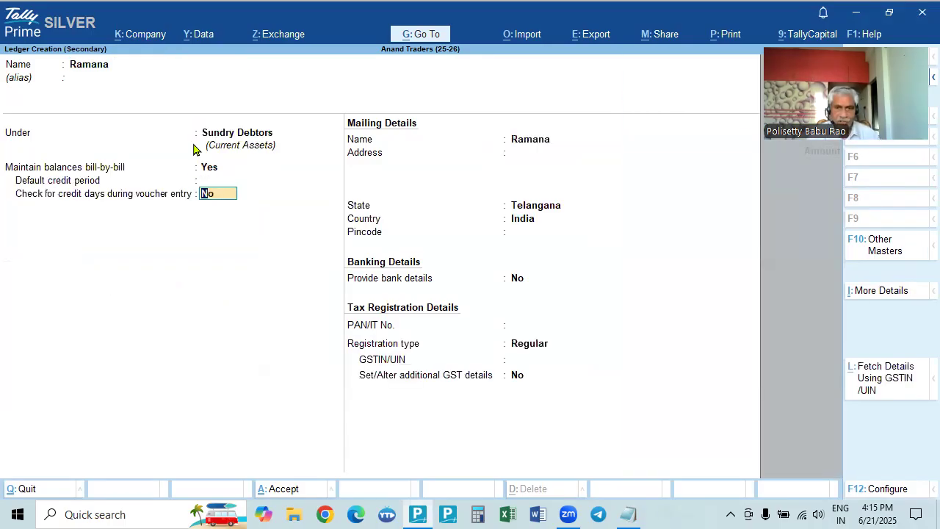
pyautogui.press('Return')
pyautogui.press('Return')
pyautogui.press('Return')
pyautogui.press('Return')
pyautogui.press('Return')
pyautogui.press('Return')
pyautogui.press('Return')
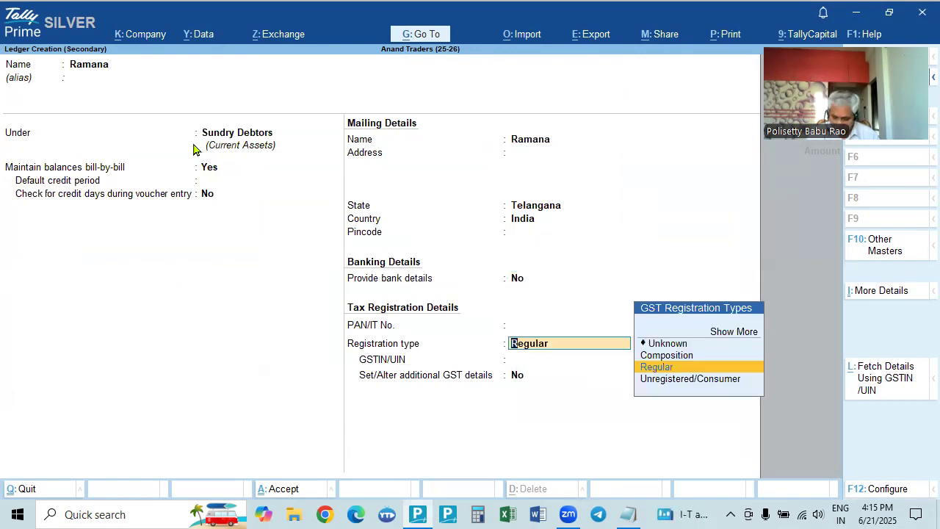
pyautogui.press('Down')
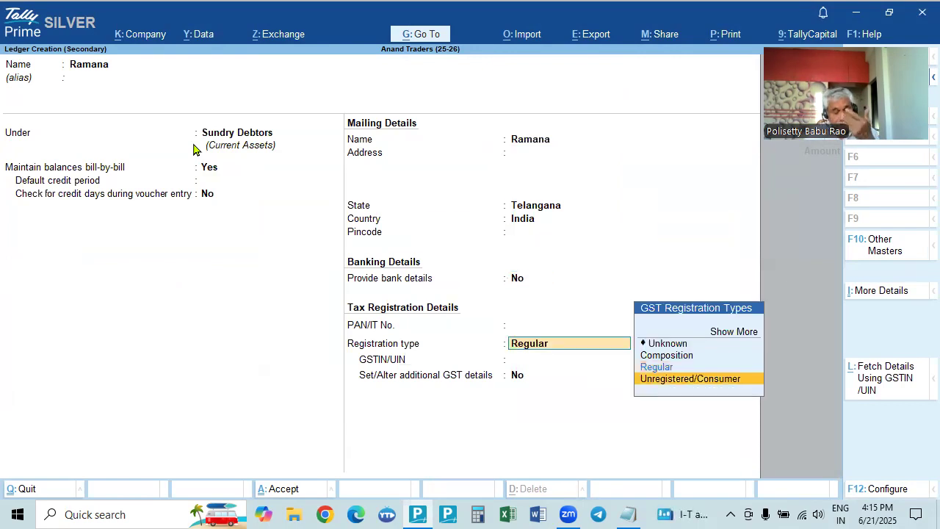
pyautogui.press('Return')
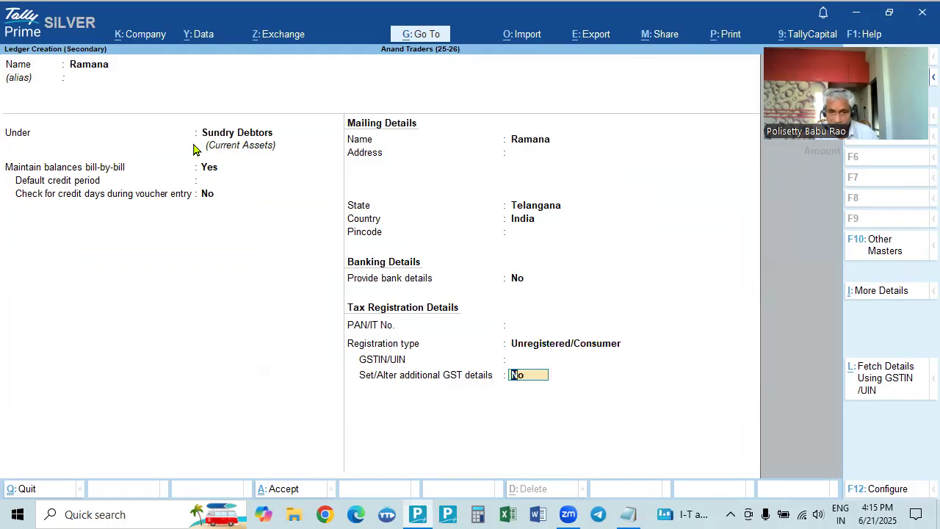
pyautogui.press('Return')
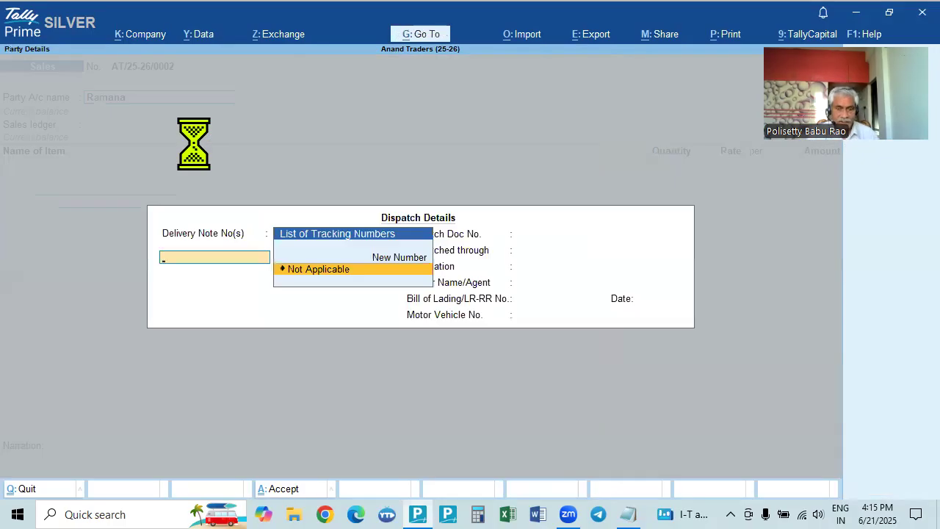
# Step: Accept the default dispatch and party details for the new customer, and choose Sales as the sales ledger
pyautogui.press('Return')
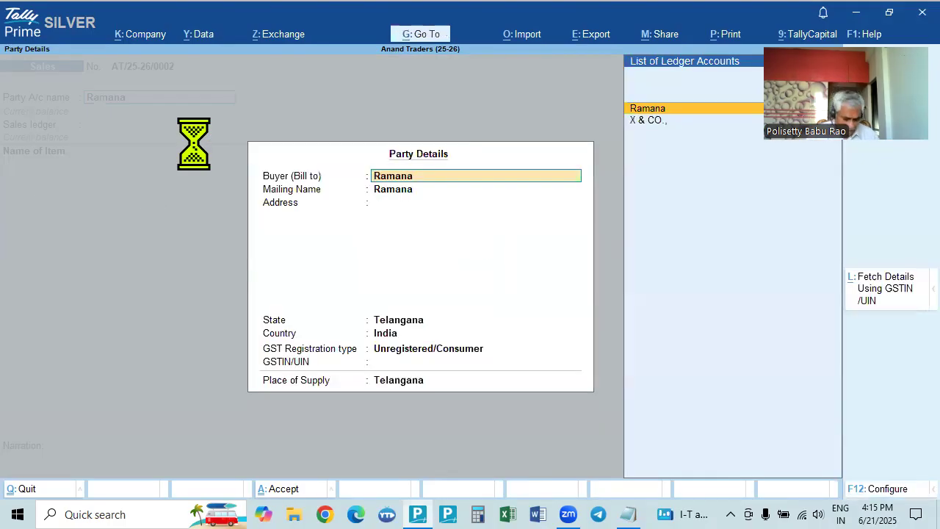
pyautogui.hotkey('ctrl', 'a')
pyautogui.write('S')
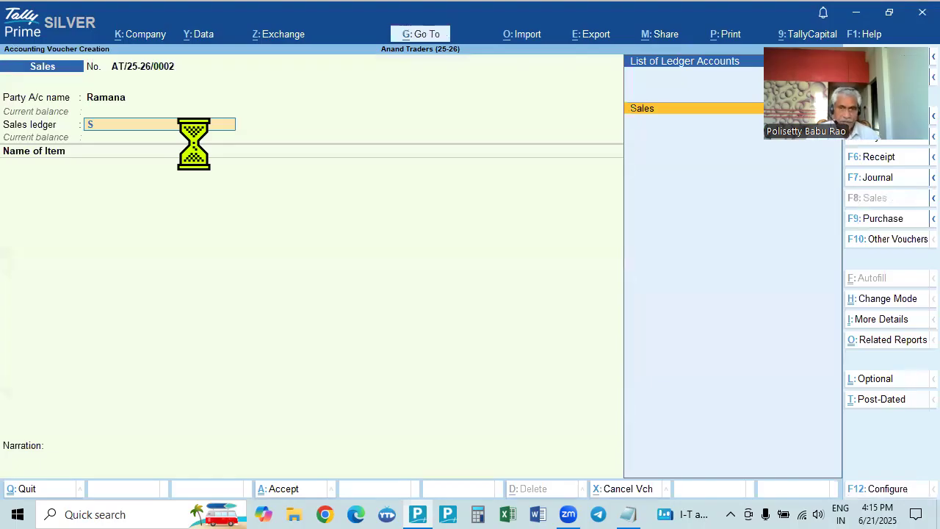
pyautogui.press('Return')
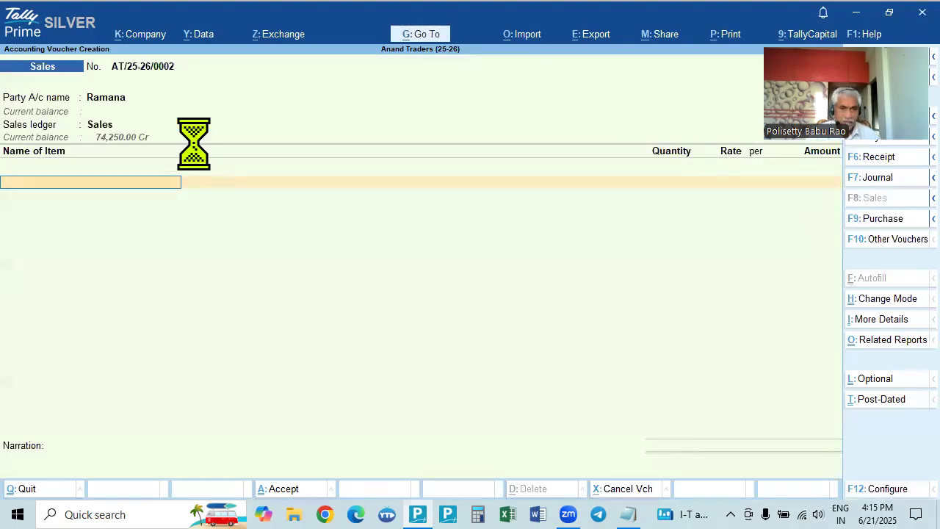
# Step: Add 1 Nos of Dell Laptop at a rate of 35,000 with tracking number Not Applicable
pyautogui.write('D')
pyautogui.press('Down')
pyautogui.press('Down')
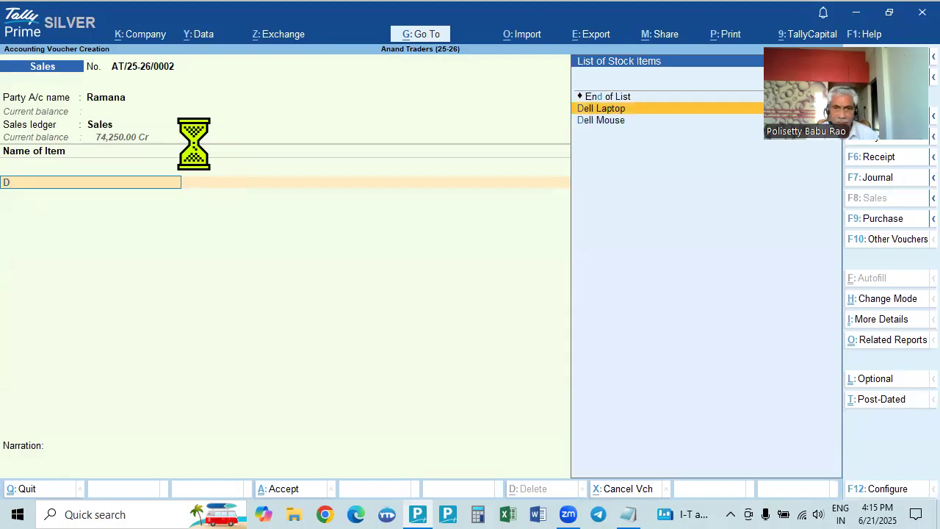
pyautogui.press('Up')
pyautogui.press('Return')
pyautogui.press('Return')
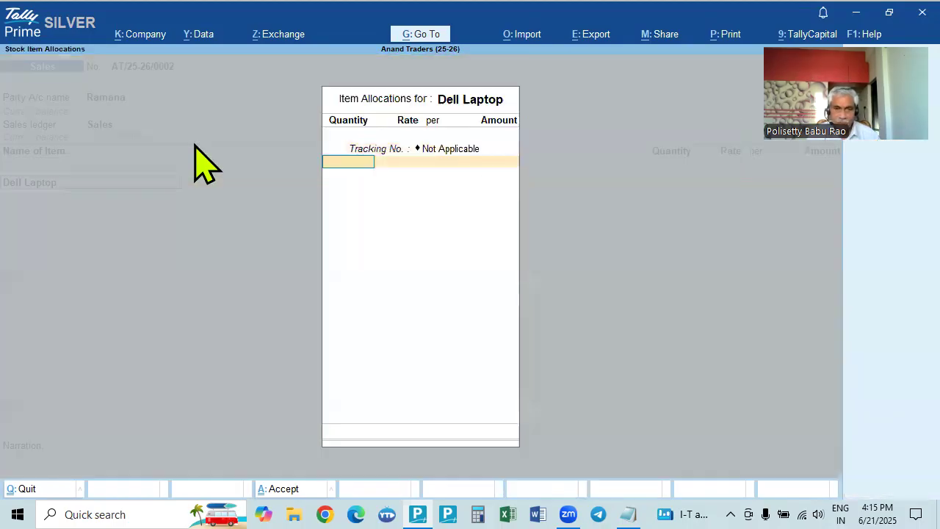
pyautogui.write('1')
pyautogui.press('Return')
pyautogui.press('Return')
pyautogui.press('Return')
pyautogui.press('Return')
pyautogui.press('Return')
# Step: Add 2 Nos of Dell Mouse at a rate of 850 with tracking number Not Applicable
pyautogui.write('D')
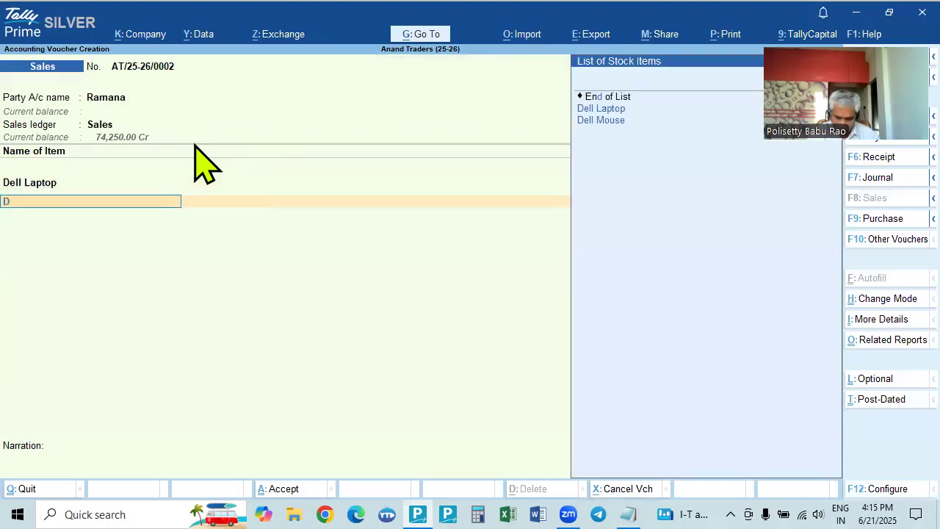
pyautogui.press('Down')
pyautogui.press('Return')
pyautogui.press('Return')
pyautogui.write('2')
pyautogui.press('Return')
pyautogui.press('Return')
pyautogui.press('Return')
pyautogui.press('Return')
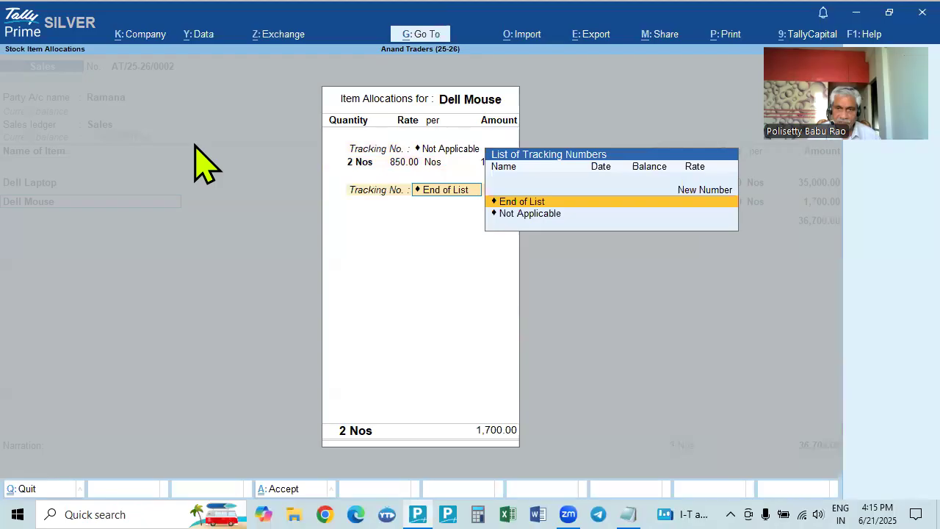
pyautogui.press('Return')
# Step: End the item list and add the CGST and SGST ledgers with their calculated amounts to the voucher
pyautogui.press('Return')
pyautogui.press('Return')
pyautogui.write('c')
pyautogui.press('Return')
pyautogui.press('Return')
pyautogui.write('sg')
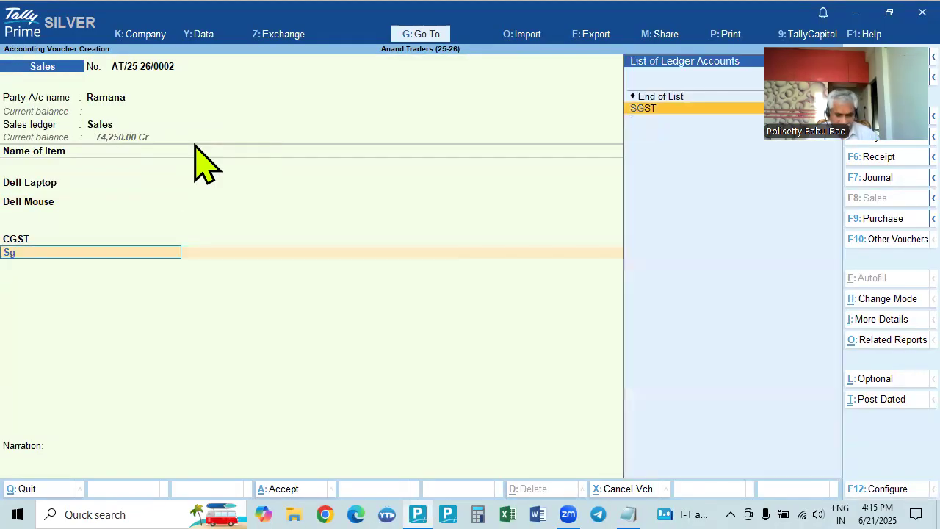
pyautogui.press('Return')
pyautogui.press('Return')
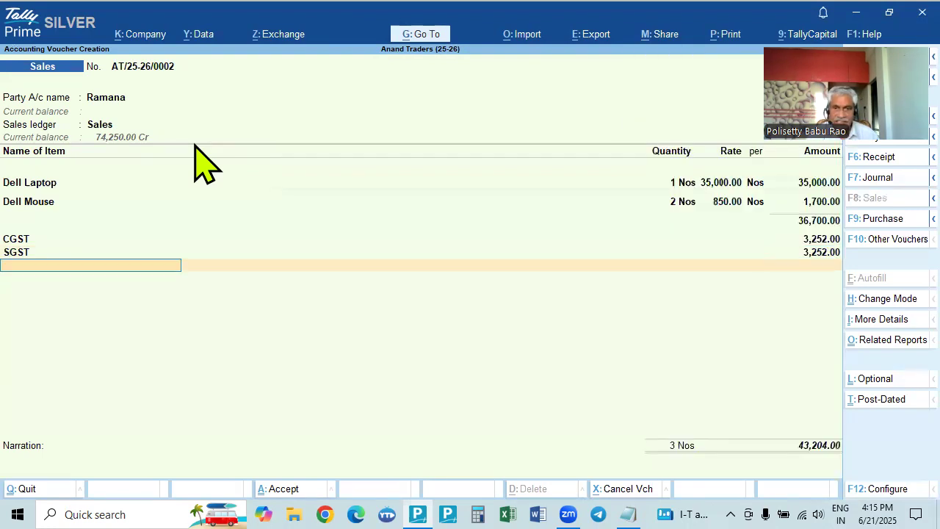
# Step: Finish the ledger list, accept the default bill-wise details, and save the second sales voucher without a narration
pyautogui.press('Return')
pyautogui.press('Return')
pyautogui.press('Return')
pyautogui.press('Return')
pyautogui.press('Return')
pyautogui.press('Return')
pyautogui.press('Return')
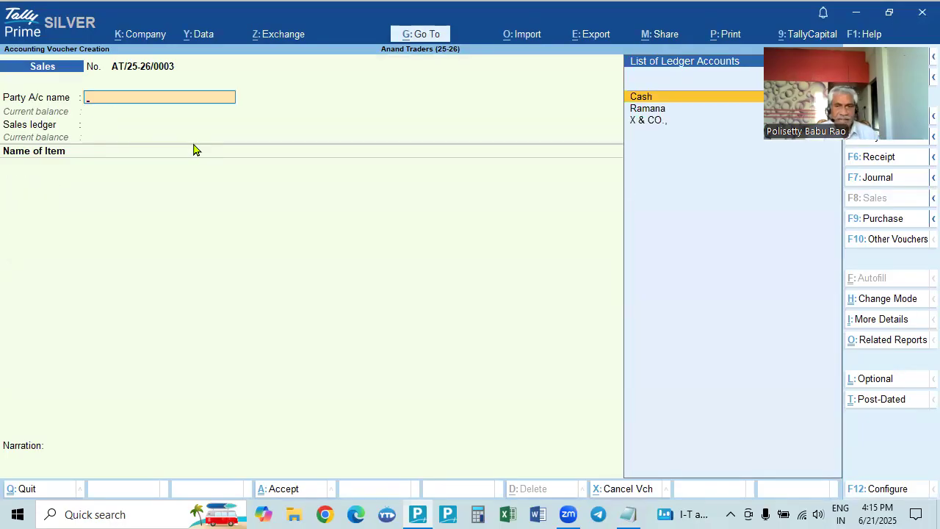
# Step: Set the voucher date of the next sales voucher to 1-4
pyautogui.press('alt')
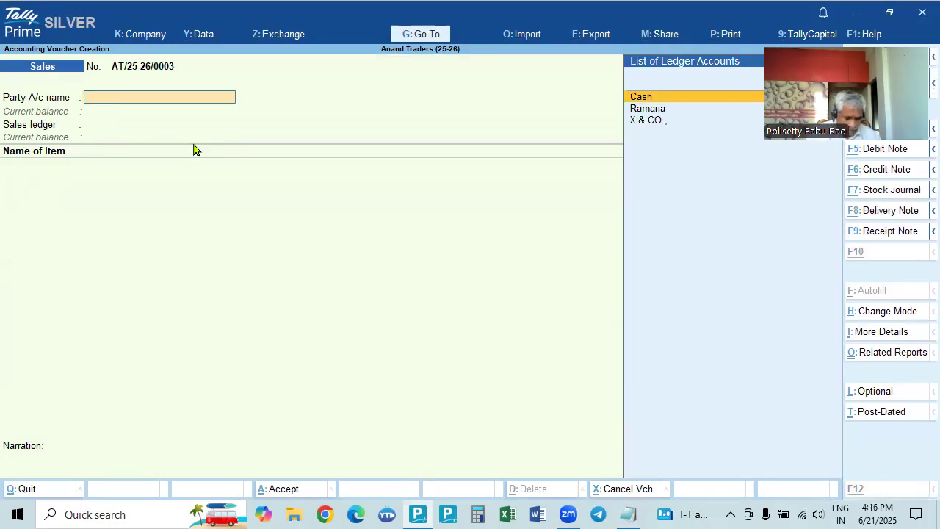
pyautogui.press('F2')
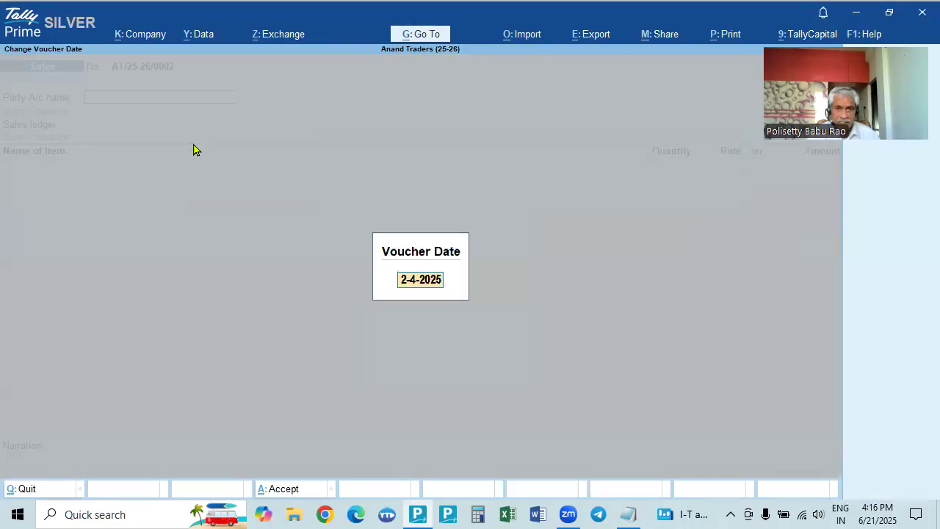
pyautogui.press('Return')
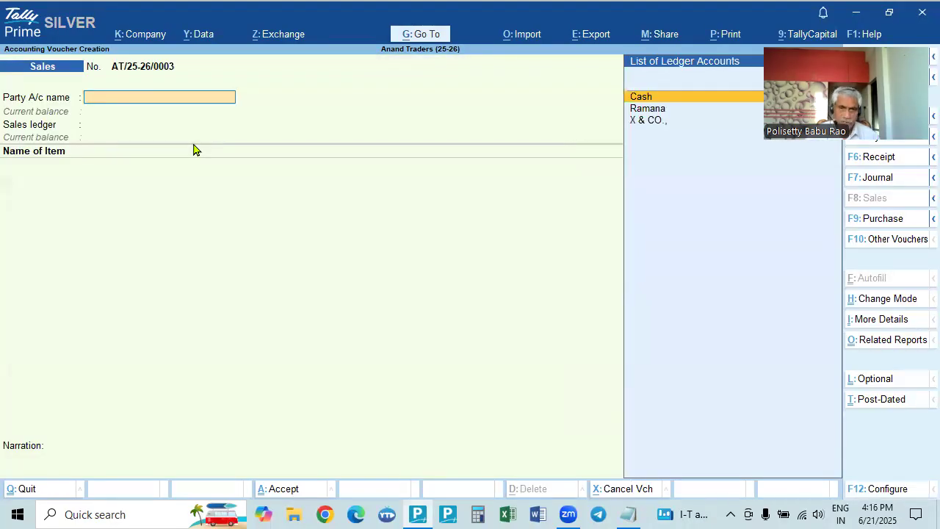
pyautogui.press('F2')
pyautogui.write('1-4')
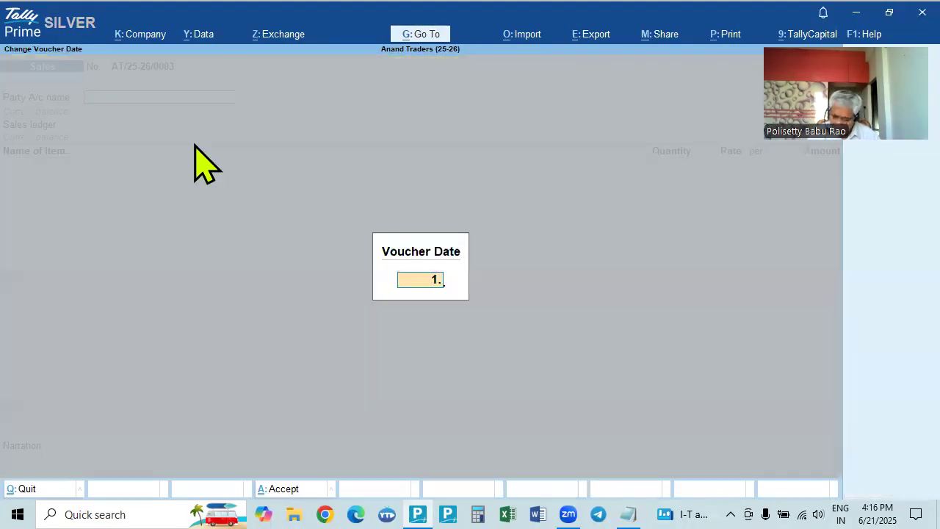
pyautogui.press('Return')
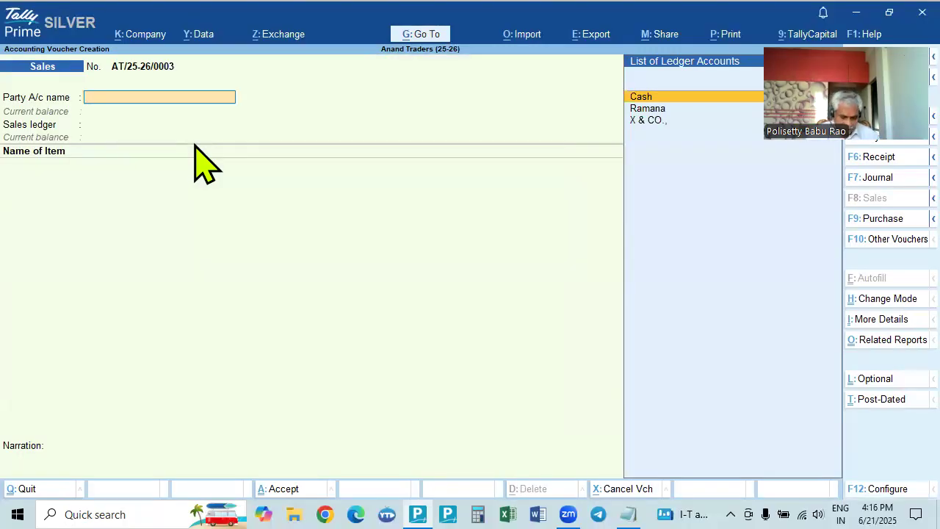
# Step: Create a party ledger named Ranga Traders under Sundry Debtors from the voucher, keeping the default bill-by-bill and mailing name settings
pyautogui.hotkey('alt', 'c')
pyautogui.write('Ranga traders')
pyautogui.press('Return')
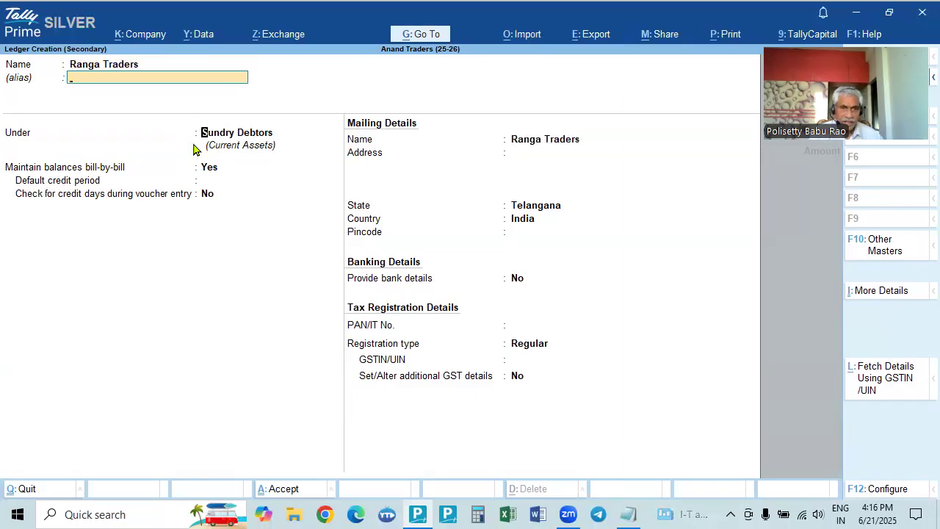
pyautogui.press('Return')
pyautogui.press('Return')
pyautogui.press('Return')
pyautogui.press('Return')
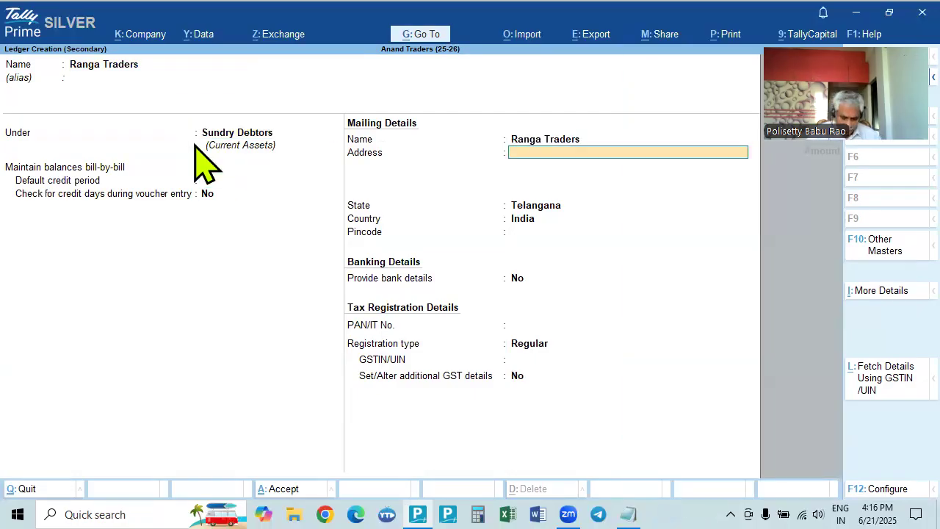
# Step: Enter Vijayawada as the Ranga Traders ledger's address and set its state to Andhra Pradesh
pyautogui.write('Vijayawada')
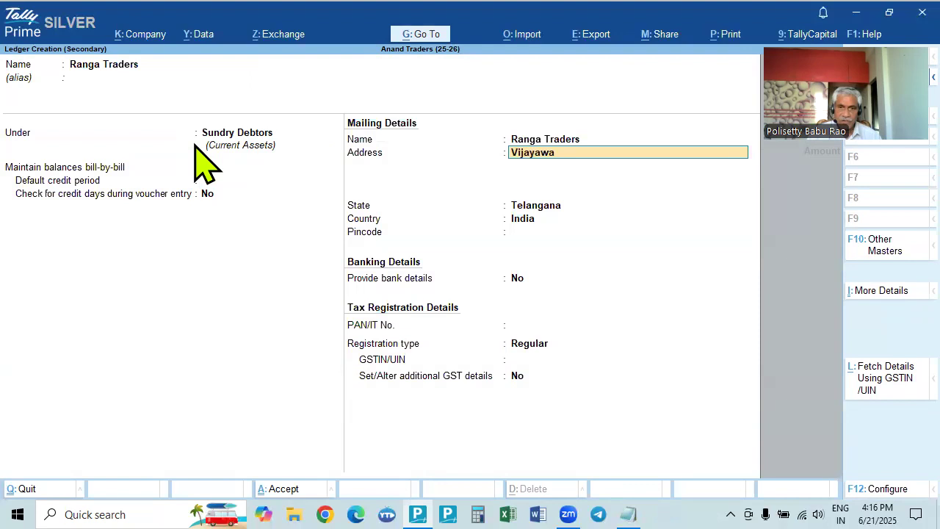
pyautogui.press('Return')
pyautogui.press('Return')
pyautogui.write('And')
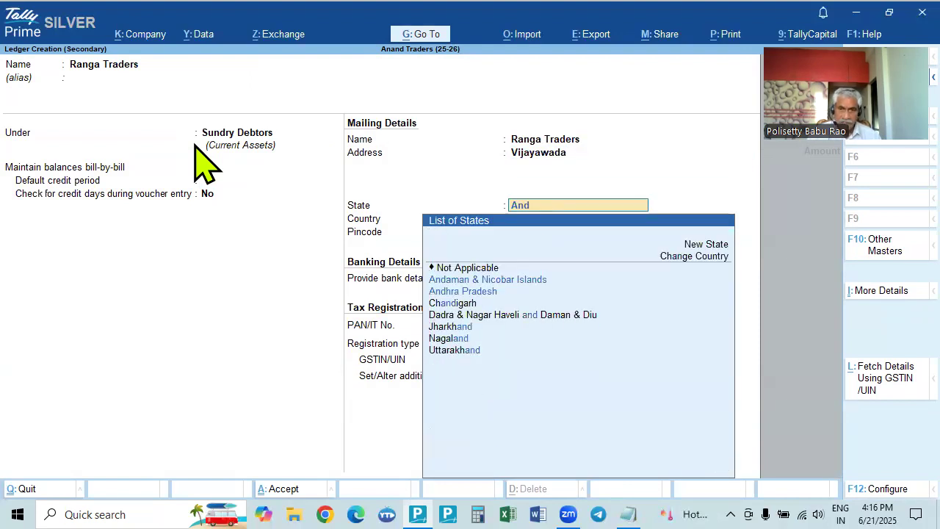
pyautogui.press('Down')
pyautogui.press('Return')
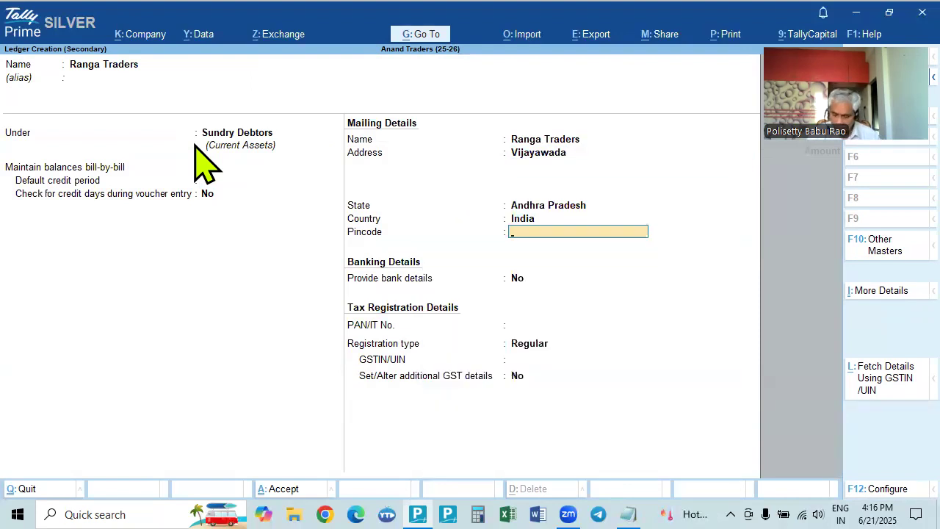
# Step: Leave the pincode and PAN blank, keep the GST registration type Regular, and save the Ranga Traders ledger
pyautogui.press('Return')
pyautogui.press('Return')
pyautogui.press('Return')
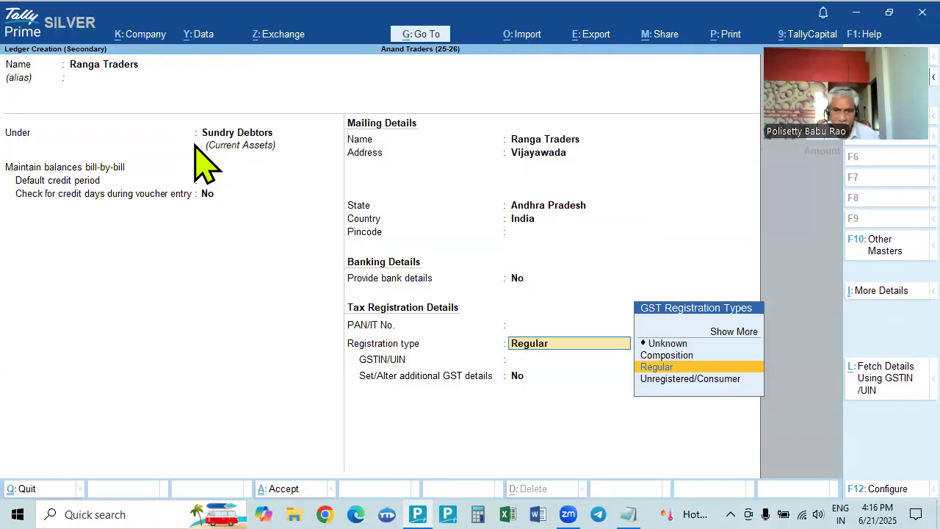
pyautogui.press('Return')
pyautogui.hotkey('ctrl', 'a')
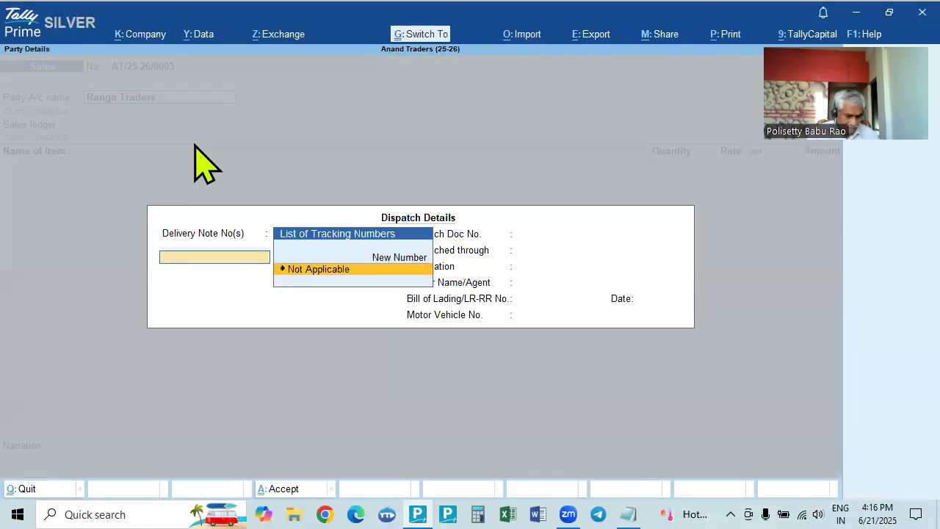
# Step: Accept the default dispatch and party details for Ranga Traders and choose Sales as the sales ledger
pyautogui.hotkey('ctrl', 'a')
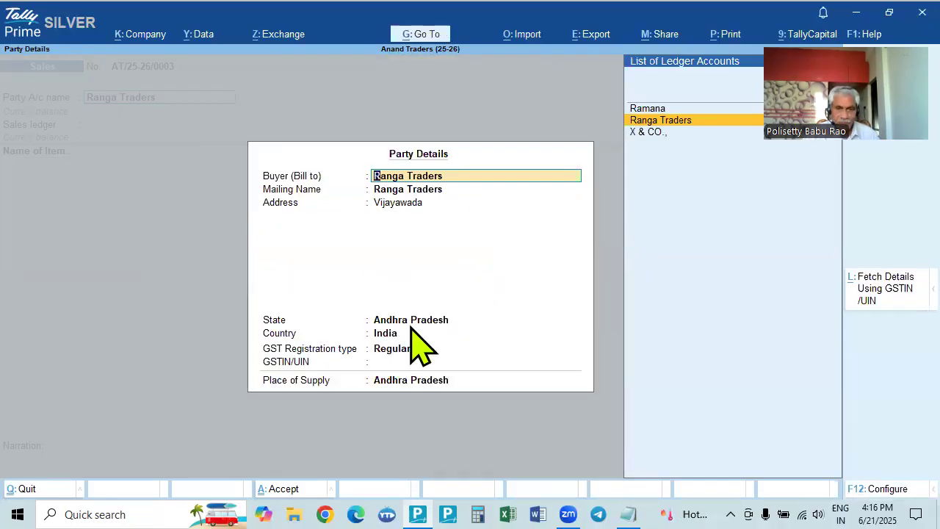
pyautogui.hotkey('ctrl', 'a')
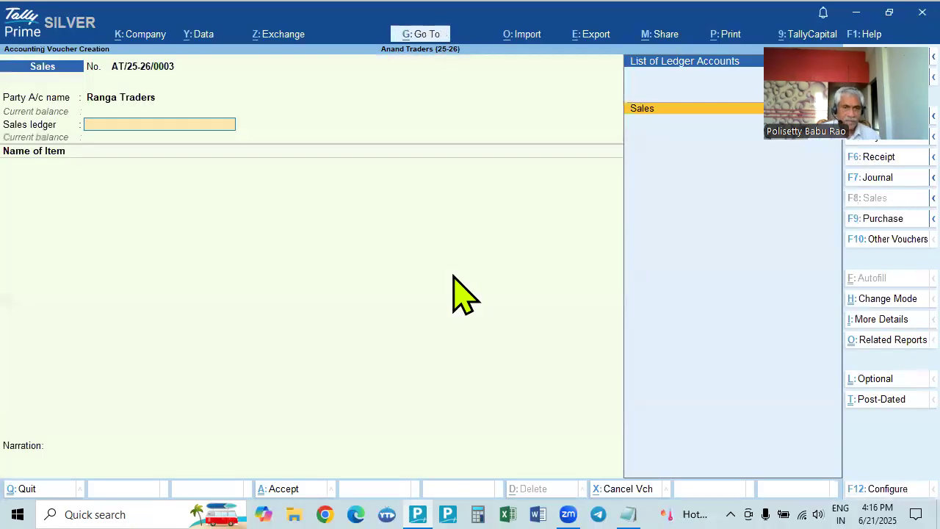
pyautogui.press('Return')
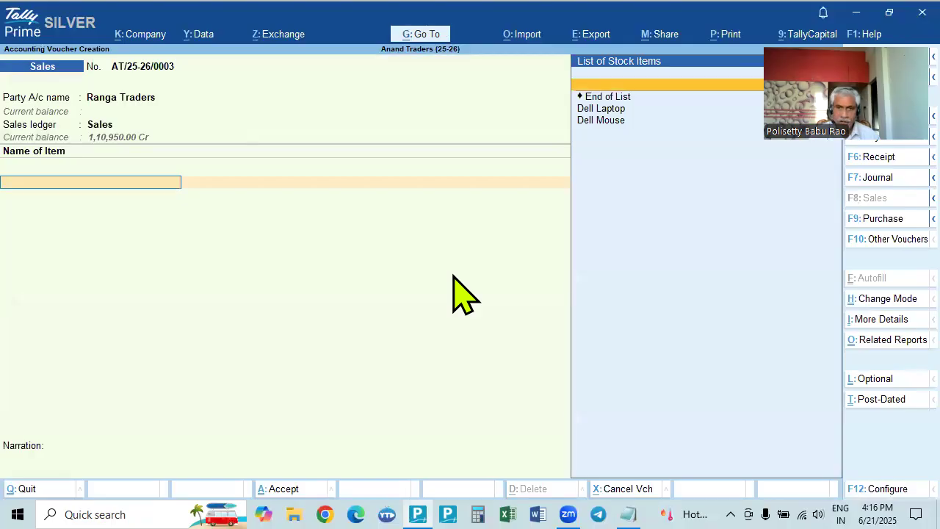
# Step: Open the creation form for a new stock item from the voucher's item list
pyautogui.hotkey('alt', 'c')
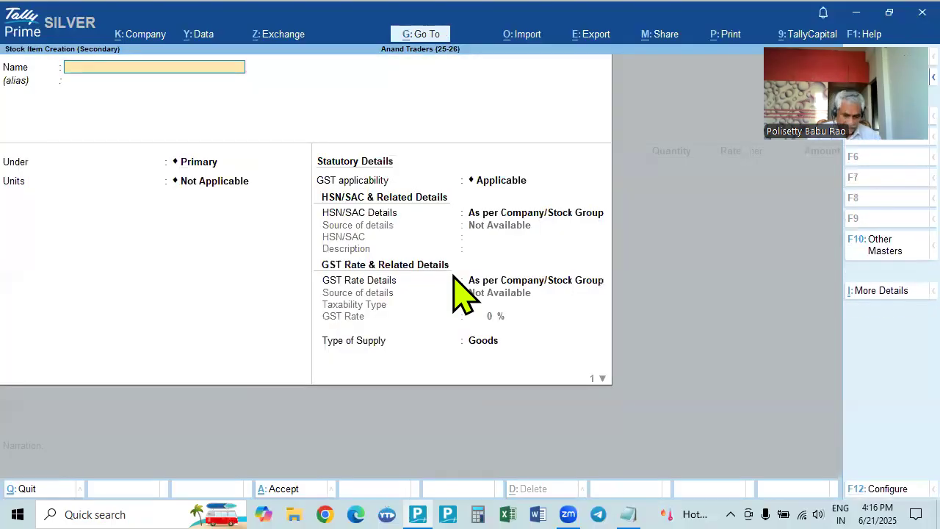
# Step: Name the new stock item HP Ccomputers, place it under Primary, and set its units to Nos
pyautogui.write('HP C')
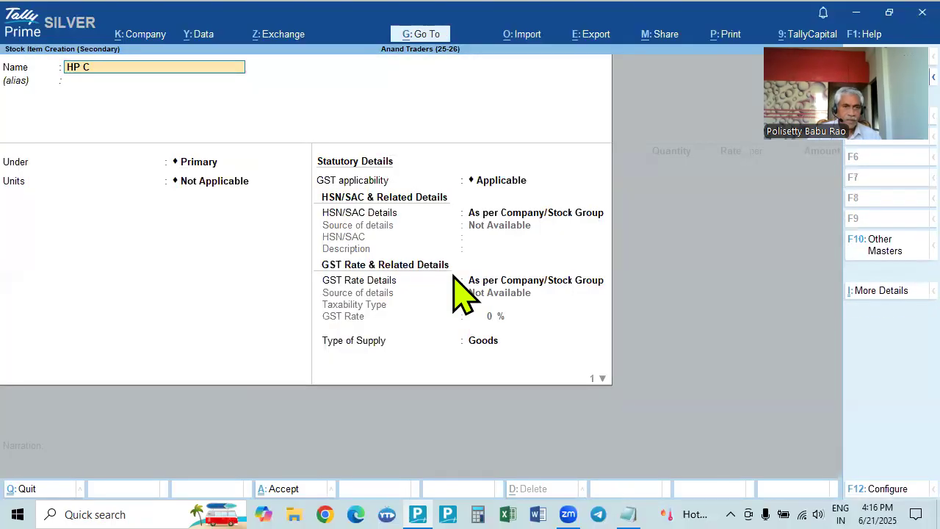
pyautogui.write('computers')
pyautogui.press('Return')
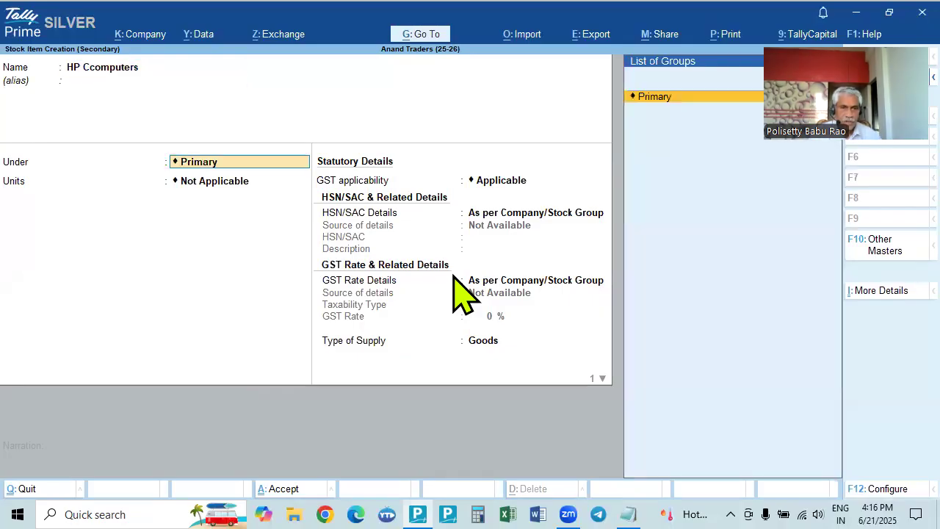
pyautogui.press('Return')
pyautogui.press('Down')
pyautogui.press('Return')
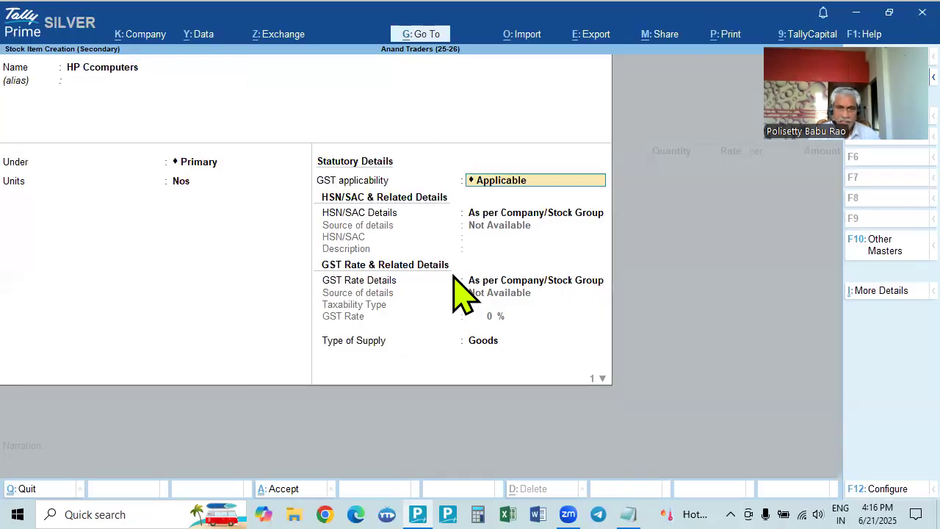
# Step: Keep GST applicable for HP Ccomputers and specify HSN/SAC 123456 directly in the item, leaving the description blank
pyautogui.press('Return')
pyautogui.press('Down')
pyautogui.press('Return')
pyautogui.write('1')
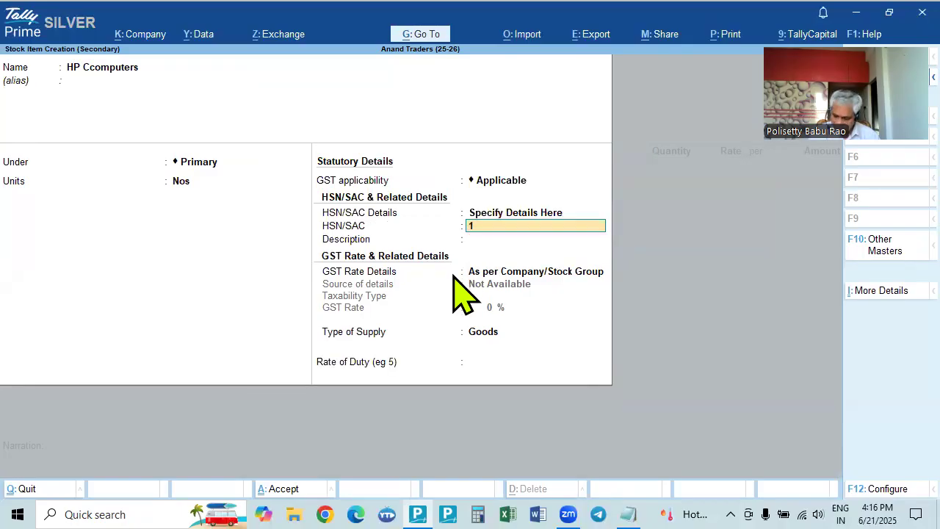
pyautogui.write('23456')
pyautogui.press('Return')
pyautogui.press('Return')
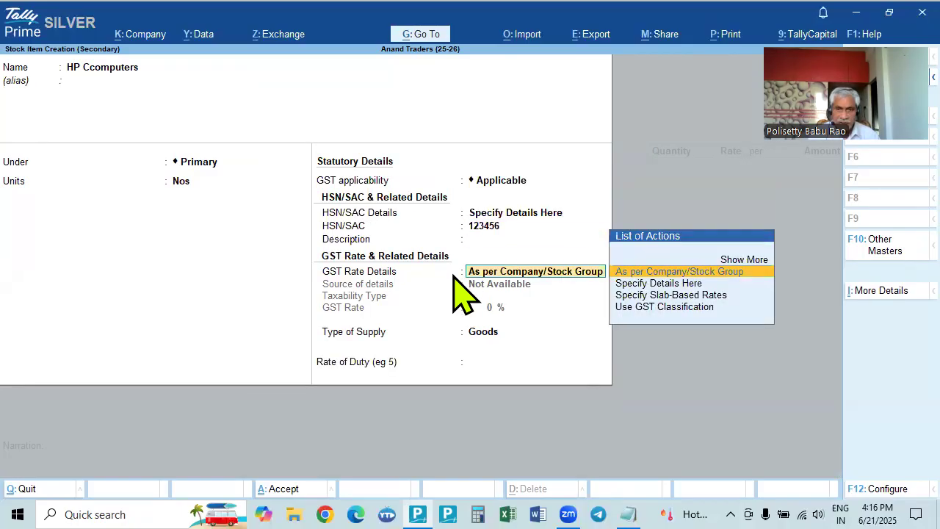
# Step: Specify the item's GST rate details as Taxable at 18% for Goods and save the stock item
pyautogui.press('Down')
pyautogui.press('Return')
pyautogui.press('Return')
pyautogui.write('18')
pyautogui.press('Return')
pyautogui.press('Return')
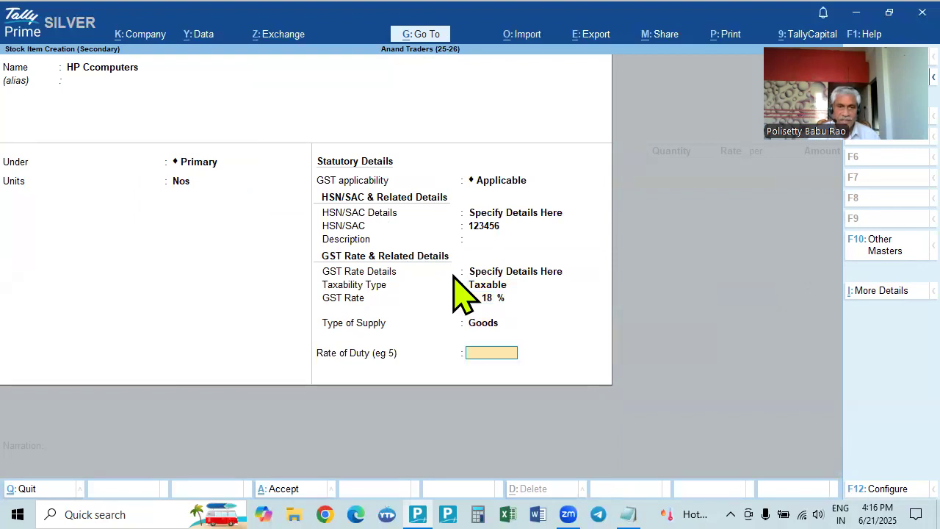
pyautogui.press('Return')
pyautogui.press('Return')
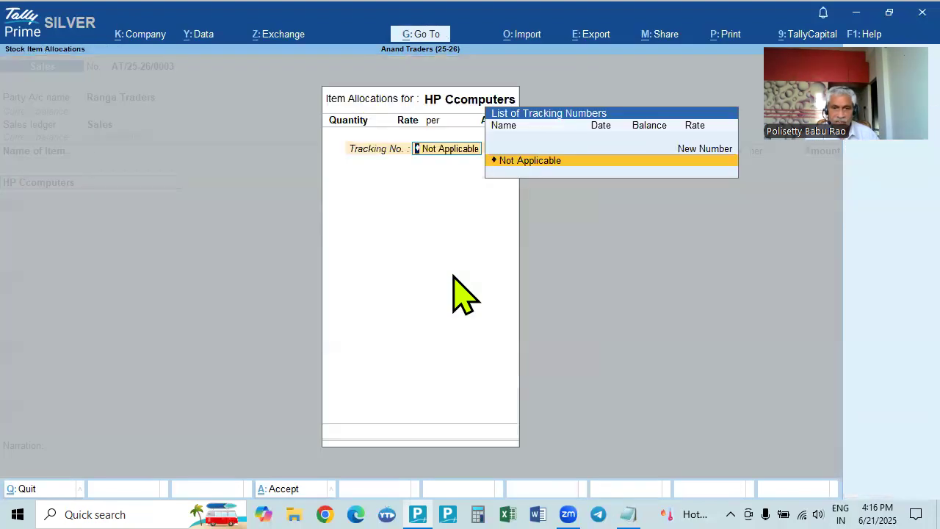
# Step: Allocate 2 Nos of HP Ccomputers at a rate of 40,000 in the sales voucher without a tracking number
pyautogui.press('Return')
pyautogui.write('2')
pyautogui.press('Return')
pyautogui.press('Return')
pyautogui.write('40,000')
pyautogui.press('Return')
pyautogui.press('Return')
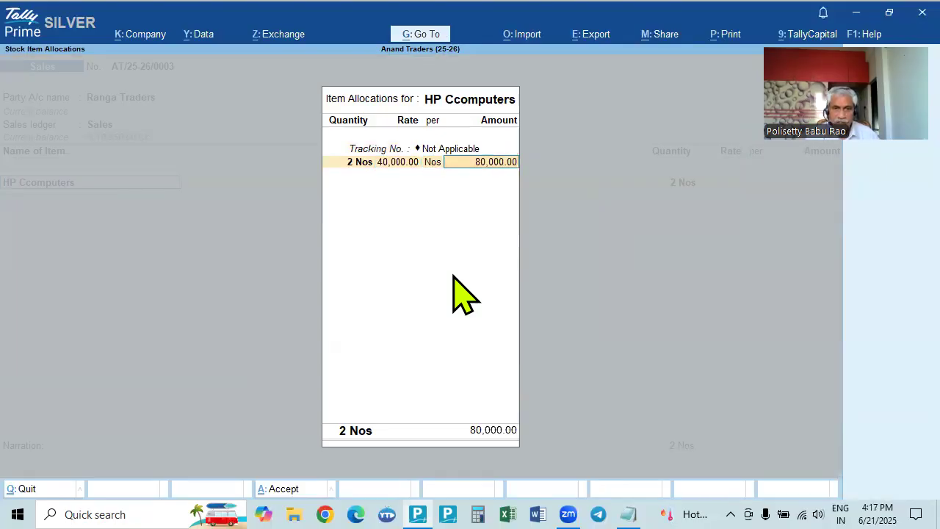
pyautogui.press('Return')
pyautogui.press('Return')
pyautogui.press('Return')
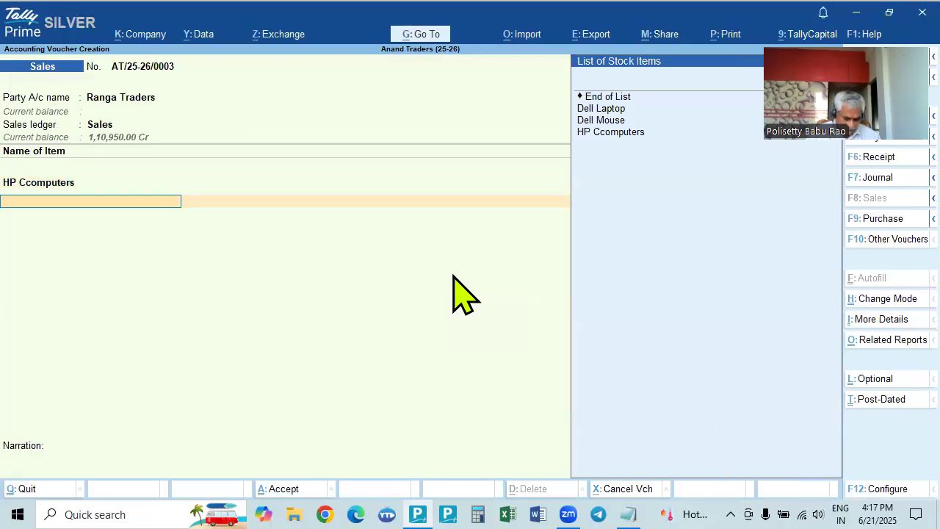
# Step: Start a new stock item named HP Keyboard under Primary with Nos as its unit
pyautogui.press('alt')
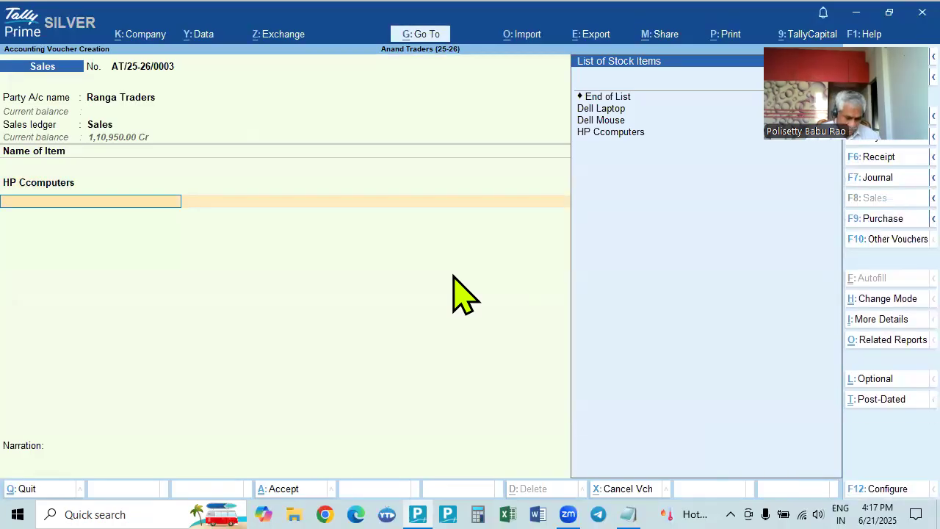
pyautogui.hotkey('alt', 'c')
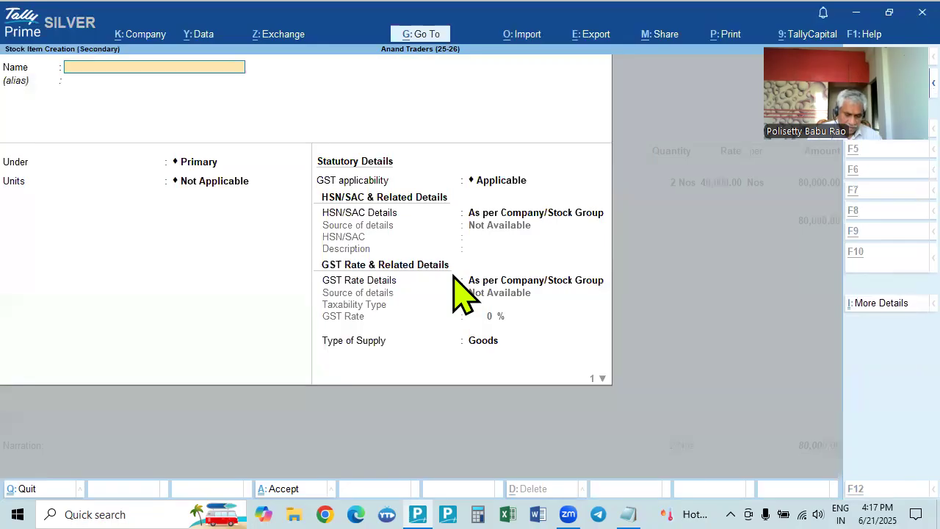
pyautogui.write('HP')
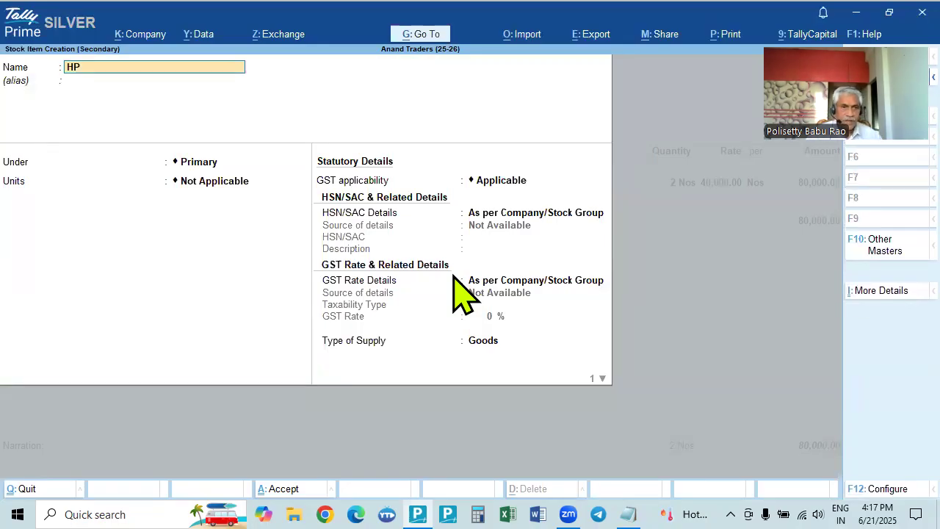
pyautogui.write(' Keyboard')
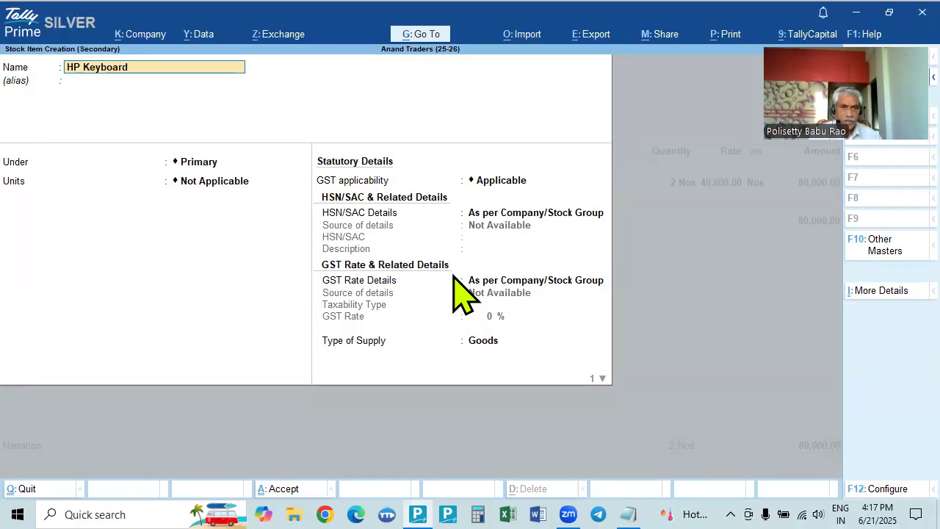
pyautogui.press('Return')
pyautogui.press('Return')
pyautogui.press('Return')
pyautogui.press('Down')
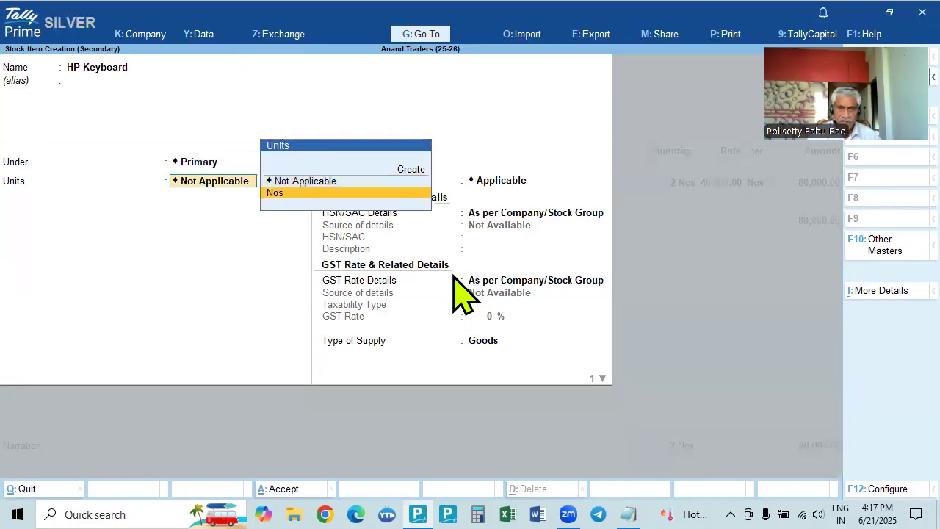
pyautogui.press('Return')
# Step: Keep GST applicable for HP Keyboard and specify HSN/SAC 112233 directly in the item
pyautogui.press('Return')
pyautogui.press('Down')
pyautogui.press('Return')
pyautogui.write('112233')
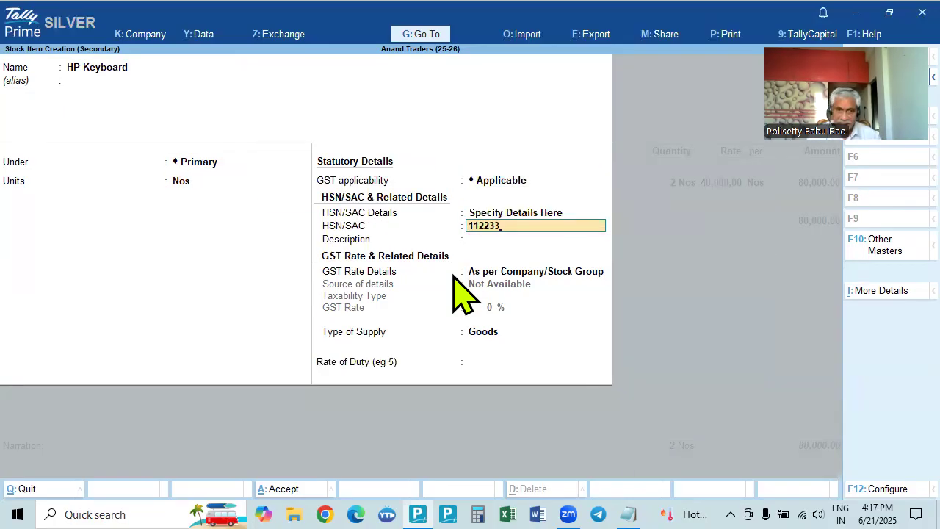
pyautogui.press('Return')
pyautogui.press('Return')
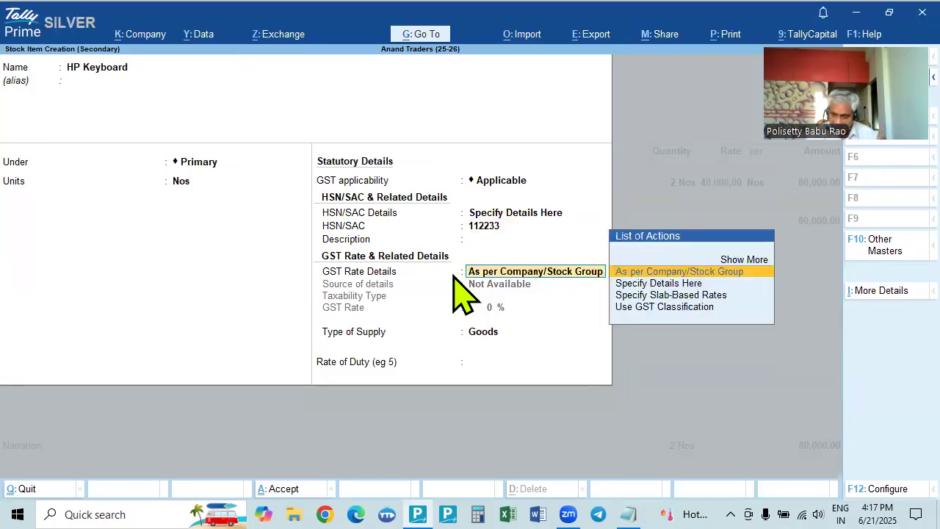
# Step: Specify HP Keyboard's GST rate details as Taxable at 12% for Goods and save the stock item
pyautogui.press('Down')
pyautogui.press('Return')
pyautogui.press('Return')
pyautogui.write('12')
pyautogui.press('Return')
pyautogui.press('Return')
pyautogui.press('Return')
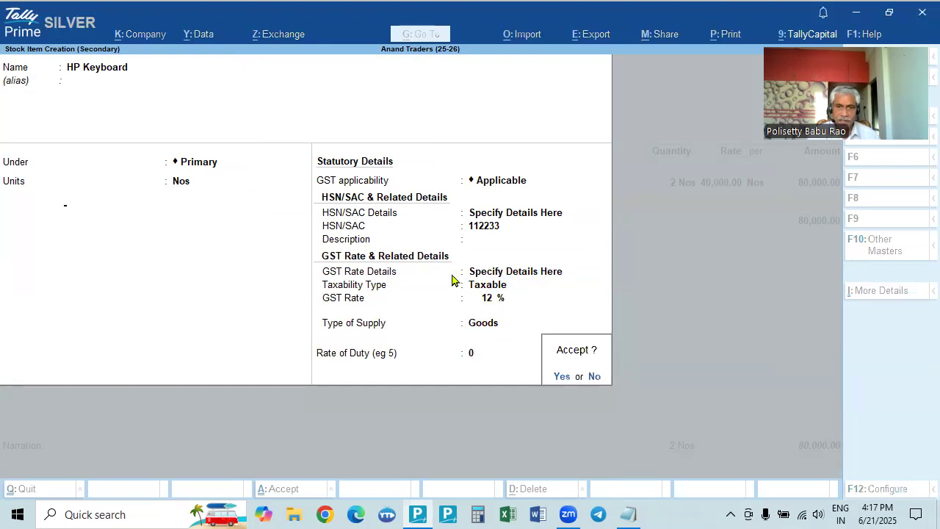
pyautogui.press('Return')
# Step: Allocate 2 Nos of HP Keyboard at a rate of 350 without a tracking number and end the item list
pyautogui.press('Return')
pyautogui.write('2')
pyautogui.press('Return')
pyautogui.press('Return')
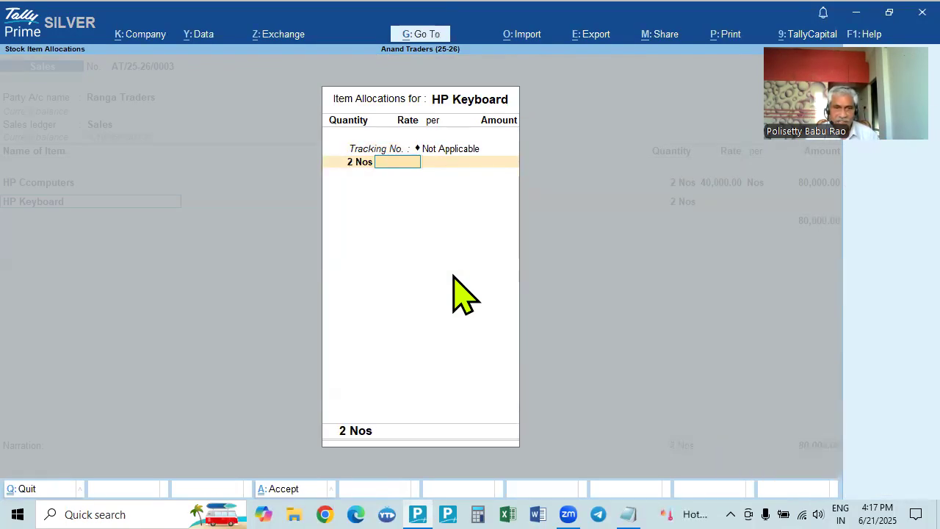
pyautogui.write('350')
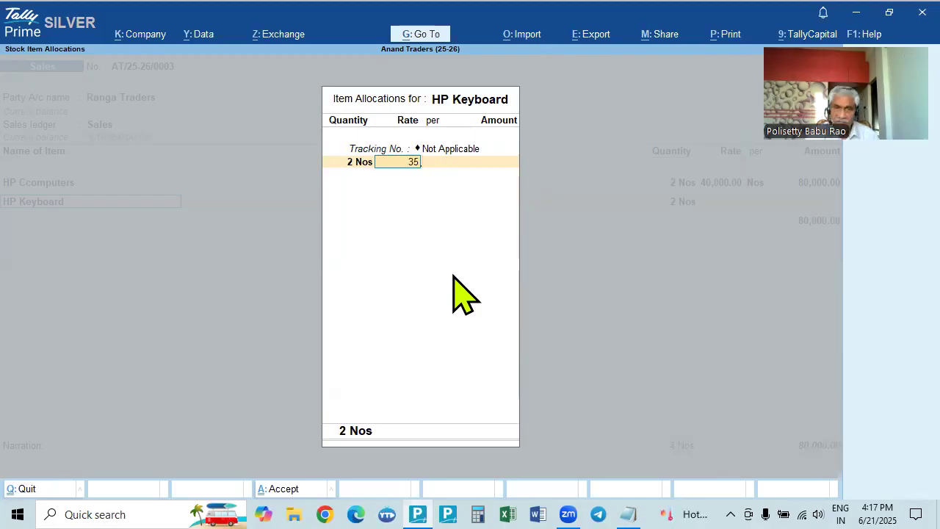
pyautogui.press('Return')
pyautogui.press('Return')
pyautogui.press('Return')
pyautogui.press('Return')
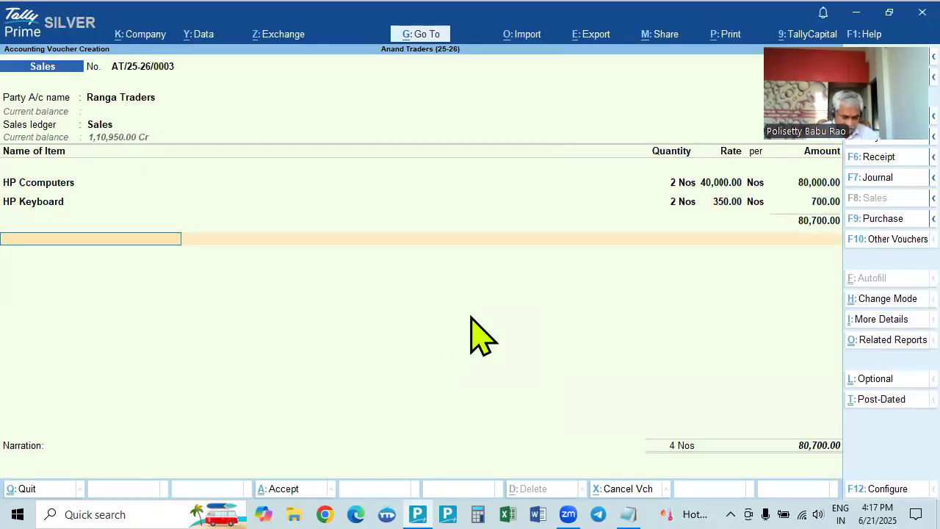
# Step: Create a ledger named IGST under Duties & Taxes from the sales voucher
pyautogui.hotkey('alt', 'c')
pyautogui.write('Igst')
pyautogui.press('BackSpace')
pyautogui.press('BackSpace')
pyautogui.press('BackSpace')
pyautogui.write('GST')
pyautogui.press('Return')
pyautogui.press('Return')
pyautogui.write('DU')
pyautogui.press('Return')
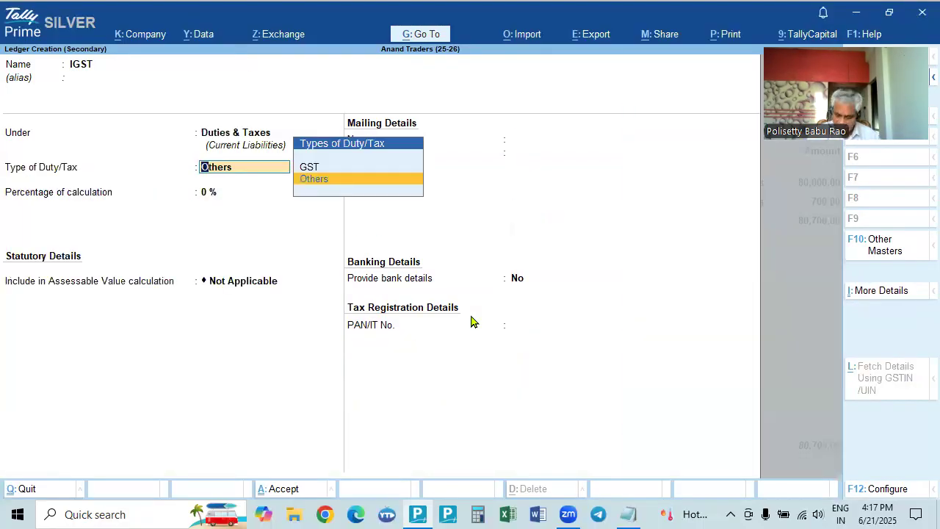
# Step: Set the ledger's duty type to GST and tax type to IGST, and save it into the voucher
pyautogui.press('Up')
pyautogui.press('Return')
pyautogui.press('Return')
pyautogui.hotkey('ctrl', 'a')
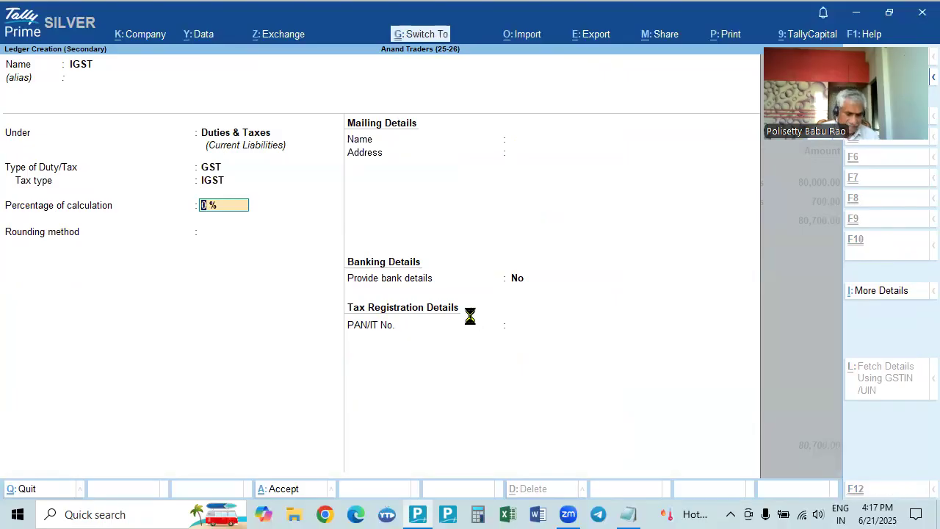
pyautogui.press('Return')
pyautogui.press('Return')
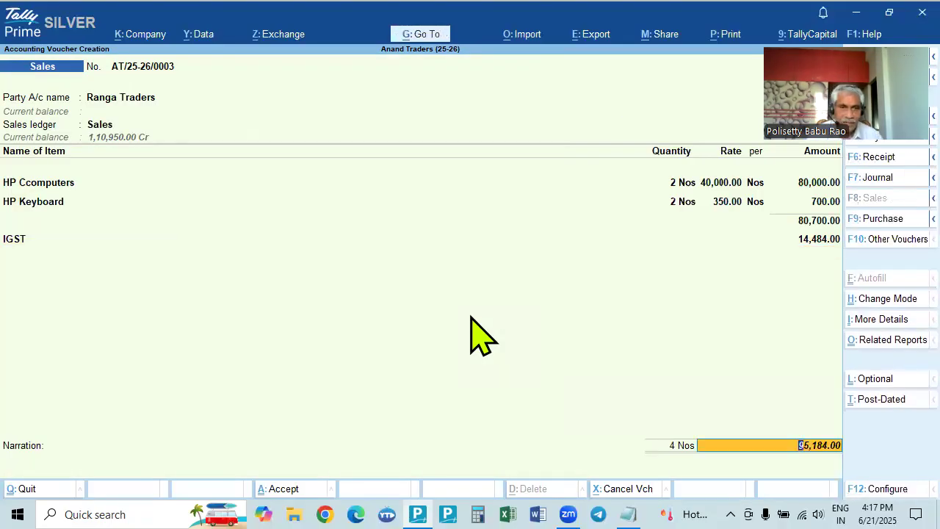
# Step: Complete the Ranga Traders sales voucher with an empty narration and save it
pyautogui.press('Return')
pyautogui.press('Escape')
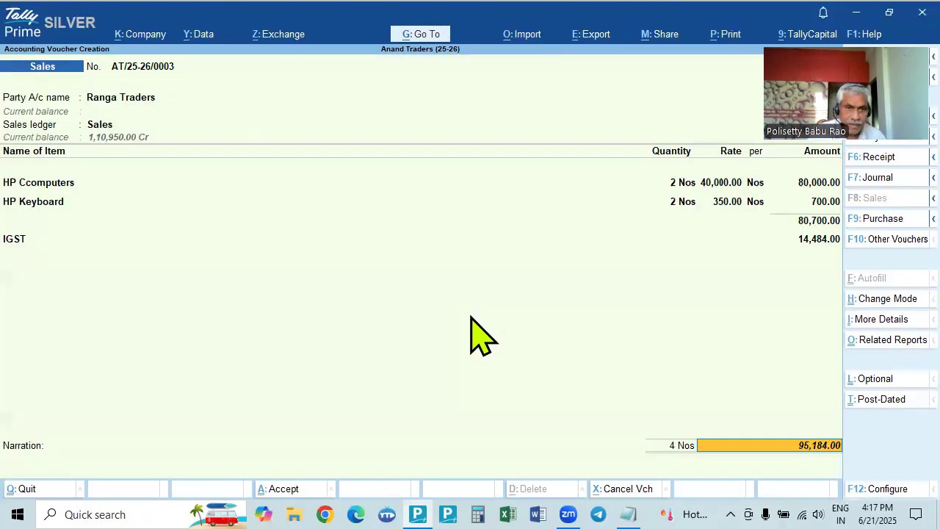
pyautogui.press('Return')
pyautogui.press('Return')
pyautogui.press('Return')
pyautogui.press('Return')
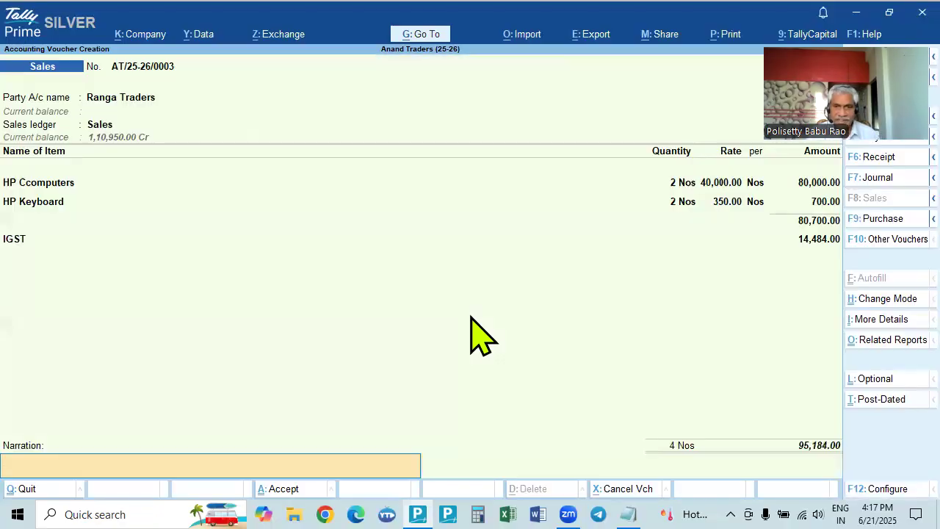
pyautogui.press('Return')
pyautogui.press('Return')
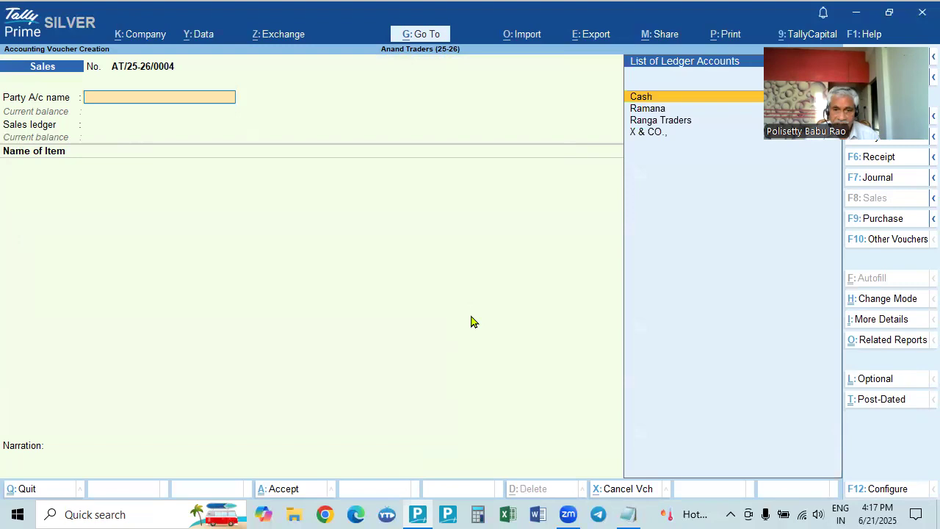
# Step: Leave voucher entry and check the recorded sales vouchers in the Day Book
pyautogui.press('Escape')
pyautogui.press('Down')
pyautogui.press('Return')
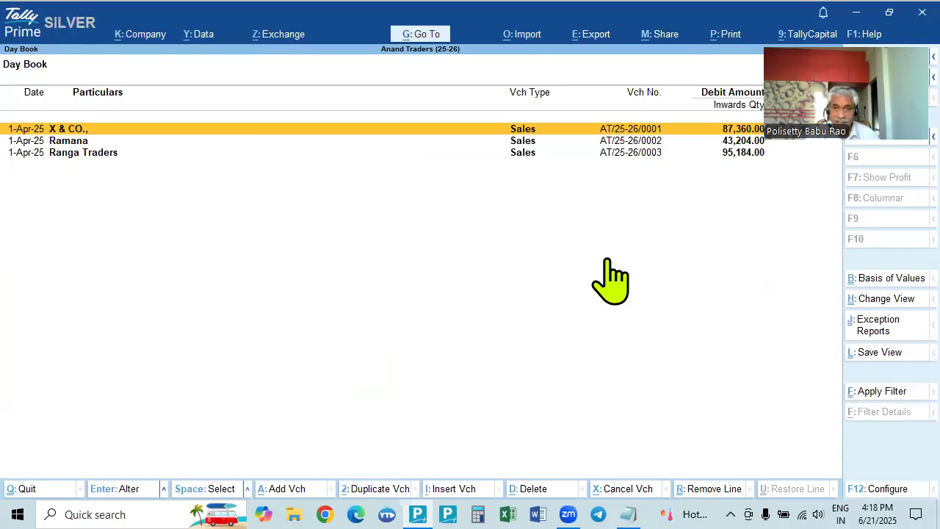
pyautogui.press('Escape')
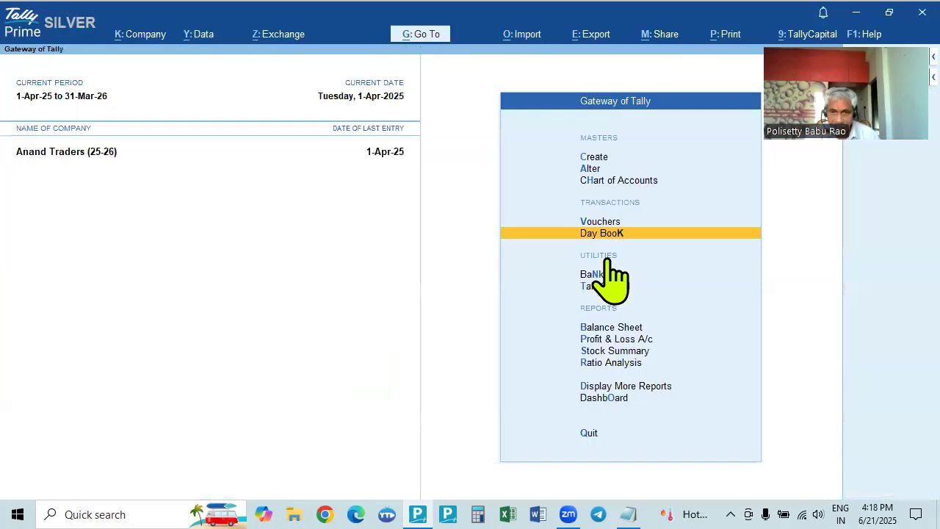
# Step: Open the Sales voucher type for alteration
pyautogui.press('Up')
pyautogui.press('Up')
pyautogui.press('Up')
pyautogui.press('Return')
pyautogui.press('Down')
pyautogui.press('Down')
pyautogui.press('Down')
pyautogui.press('Return')
pyautogui.press('Down')
pyautogui.press('Down')
pyautogui.press('Down')
pyautogui.press('Down')
pyautogui.press('Down')
pyautogui.press('Down')
pyautogui.press('Down')
pyautogui.press('Down')
pyautogui.press('Down')
pyautogui.press('Down')
pyautogui.press('Down')
pyautogui.press('Down')
pyautogui.press('Down')
pyautogui.press('Down')
pyautogui.press('Down')
pyautogui.press('Down')
pyautogui.press('Down')
pyautogui.press('Return')
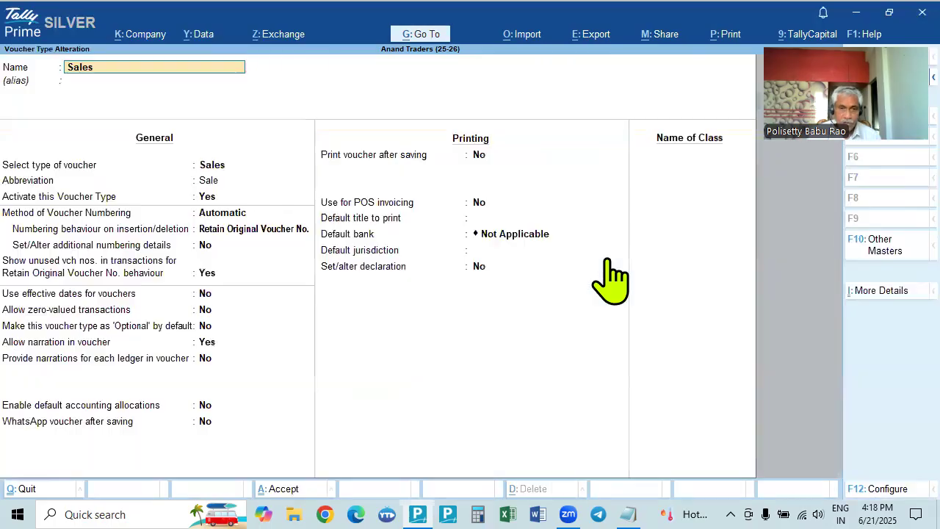
# Step: Set the option to alter additional numbering details to Yes and open the Sales voucher numbering details
pyautogui.press('Return')
pyautogui.press('Return')
pyautogui.press('Return')
pyautogui.press('Return')
pyautogui.press('Return')
pyautogui.press('Return')
pyautogui.press('y')
pyautogui.press('Return')
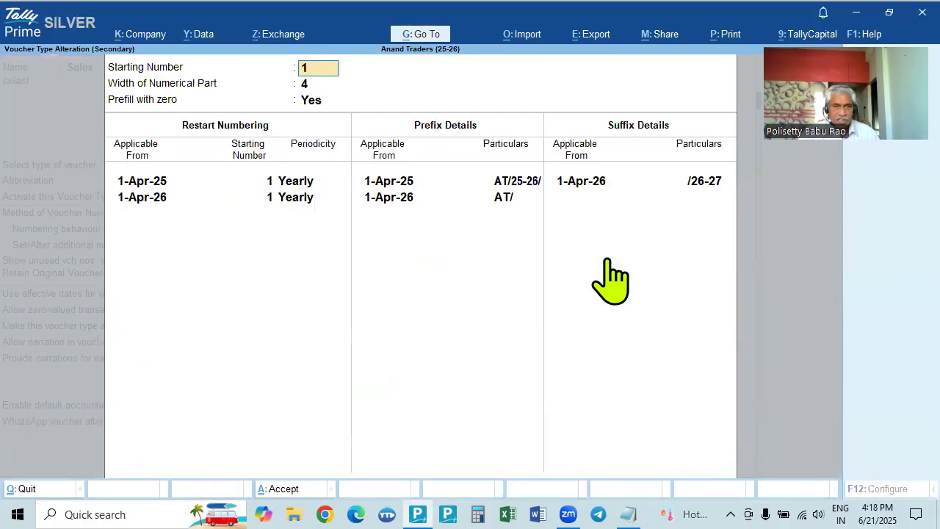
# Step: Examine the restart numbering dates and periodicity and the suffix's applicable date in the Sales numbering details
pyautogui.click(281, 180)
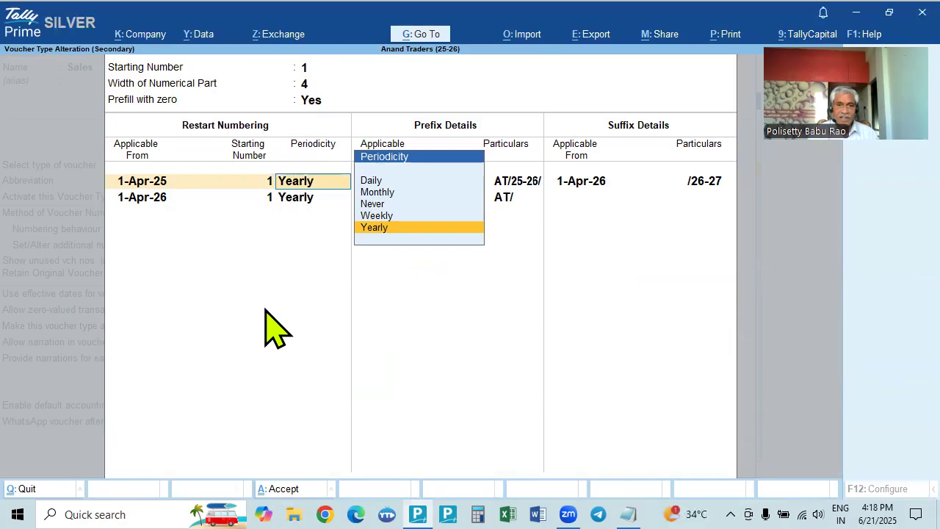
pyautogui.press('Return')
pyautogui.press('Return')
pyautogui.press('Return')
pyautogui.press('Return')
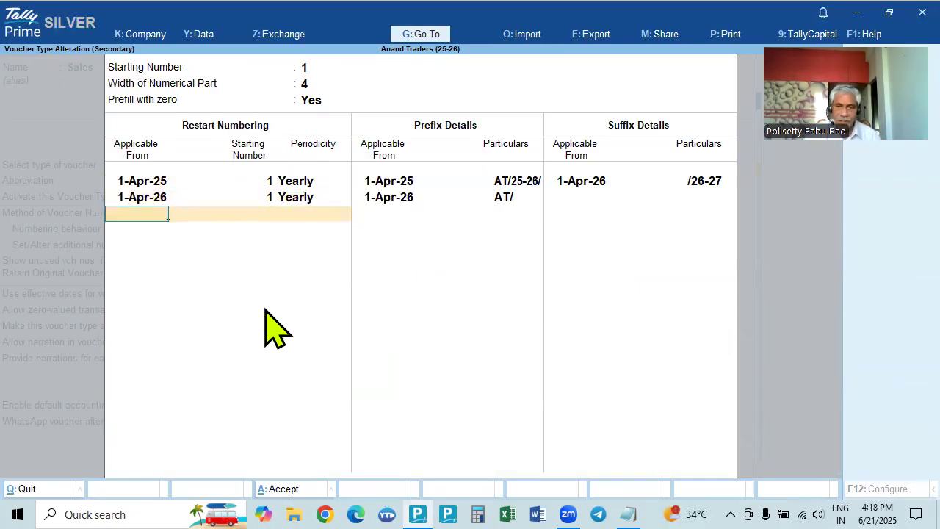
pyautogui.click(593, 184)
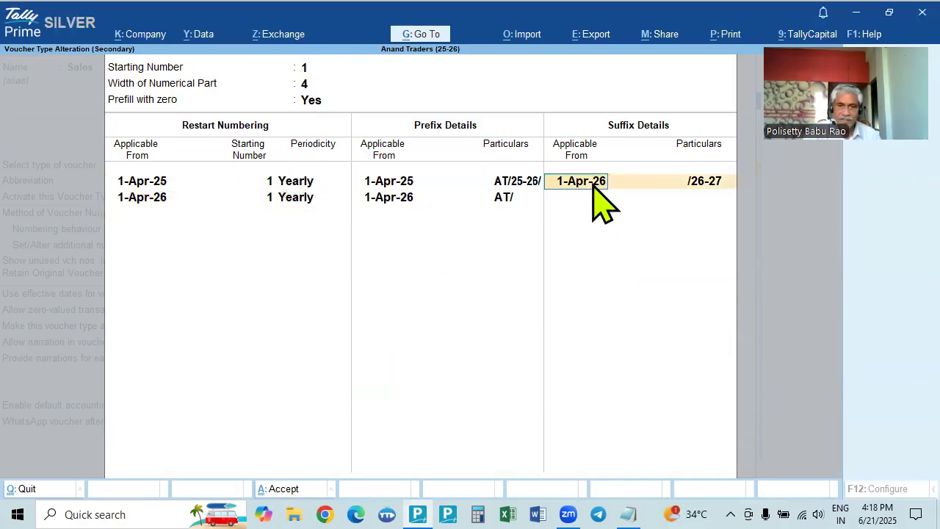
pyautogui.click(298, 182)
pyautogui.press('Return')
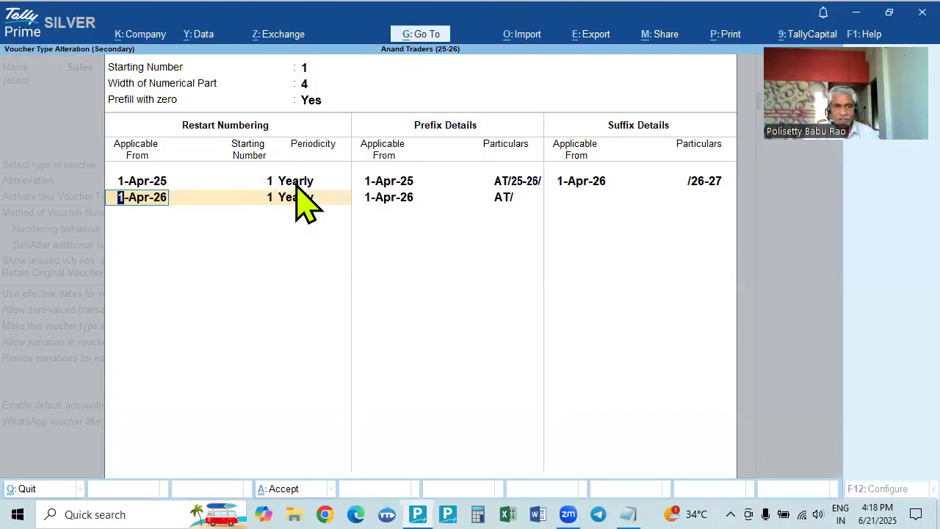
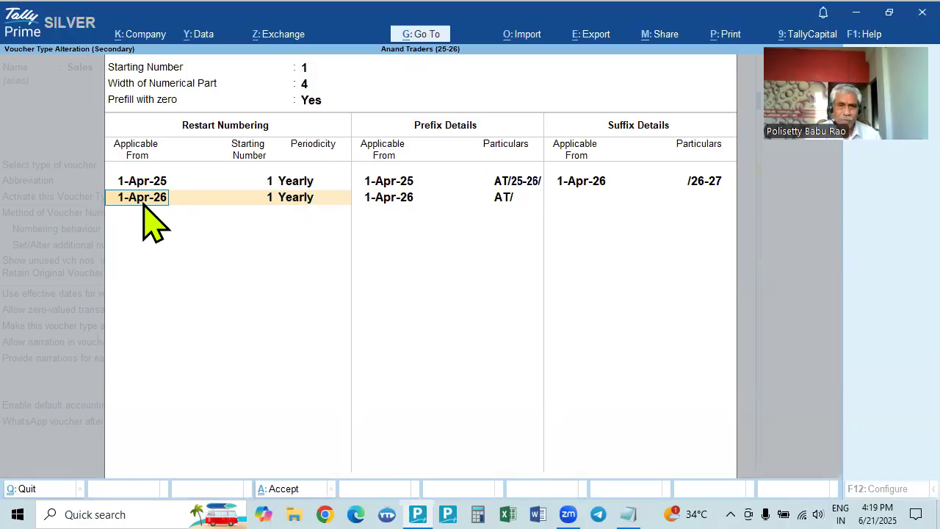
# Step: Set the second restart numbering entry to apply from 1-Jul-25, keeping starting number 1 and Yearly periodicity
pyautogui.write('1.8')
pyautogui.press('BackSpace')
pyautogui.write('7')
pyautogui.press('Return')
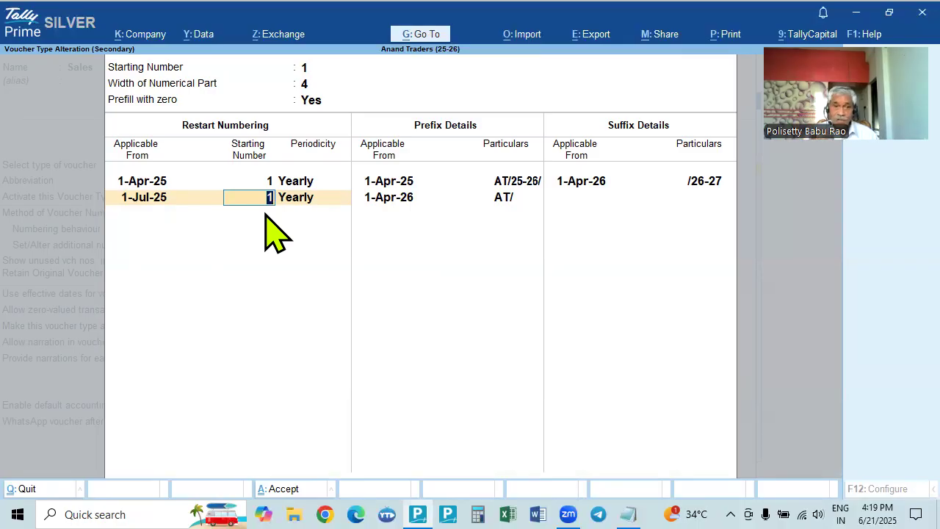
pyautogui.press('Return')
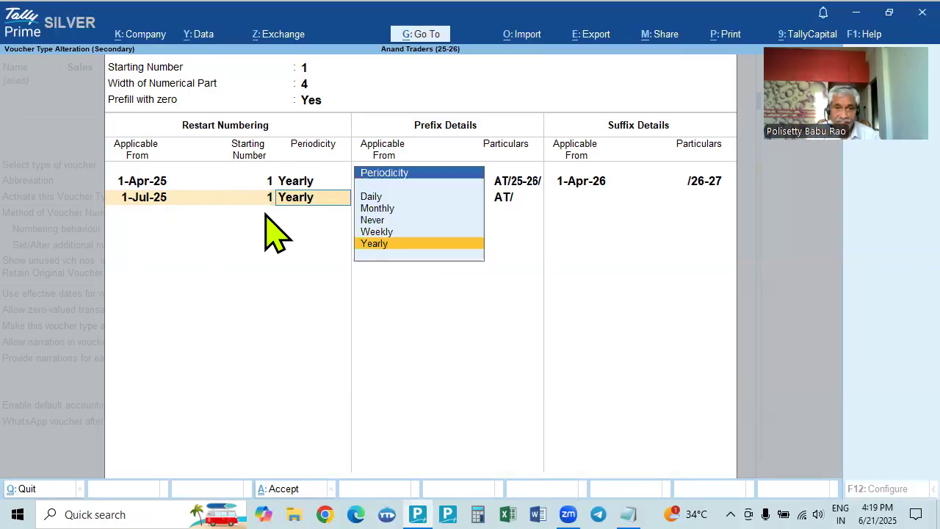
pyautogui.press('Return')
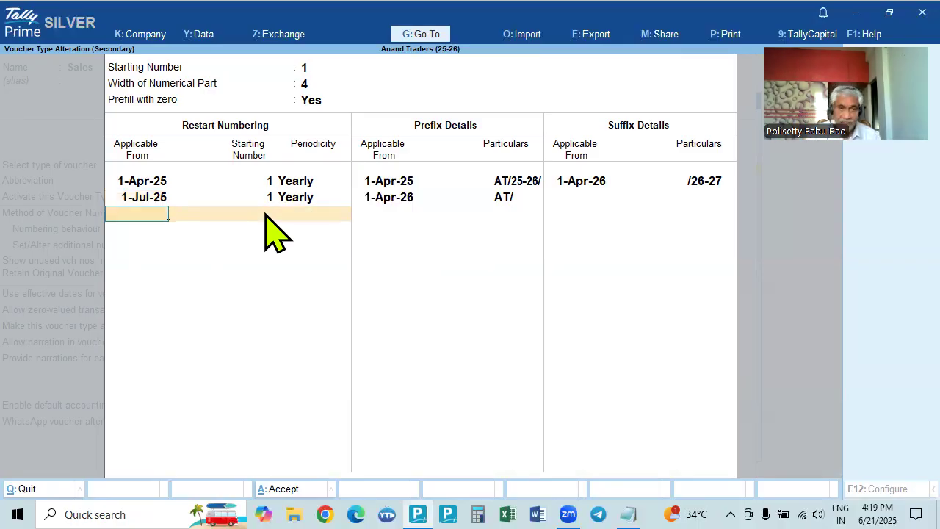
pyautogui.press('BackSpace')
pyautogui.press('Return')
pyautogui.press('Return')
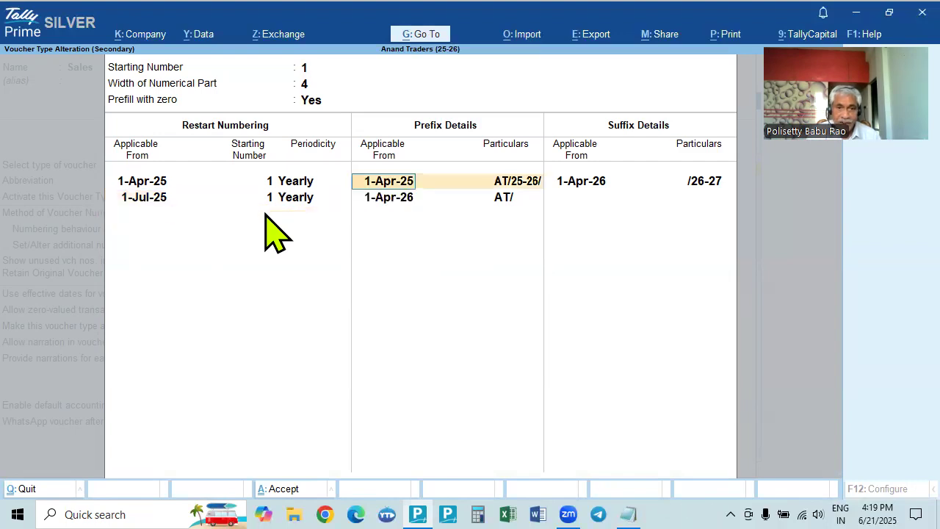
# Step: Set the first prefix entry to apply from 1-Jul-25 with AT/ as its particulars
pyautogui.press('Return')
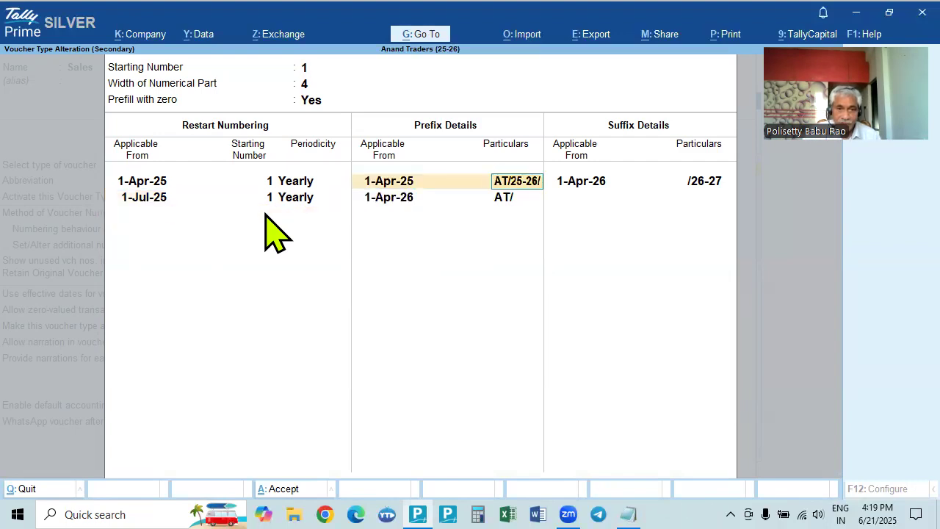
pyautogui.press('BackSpace')
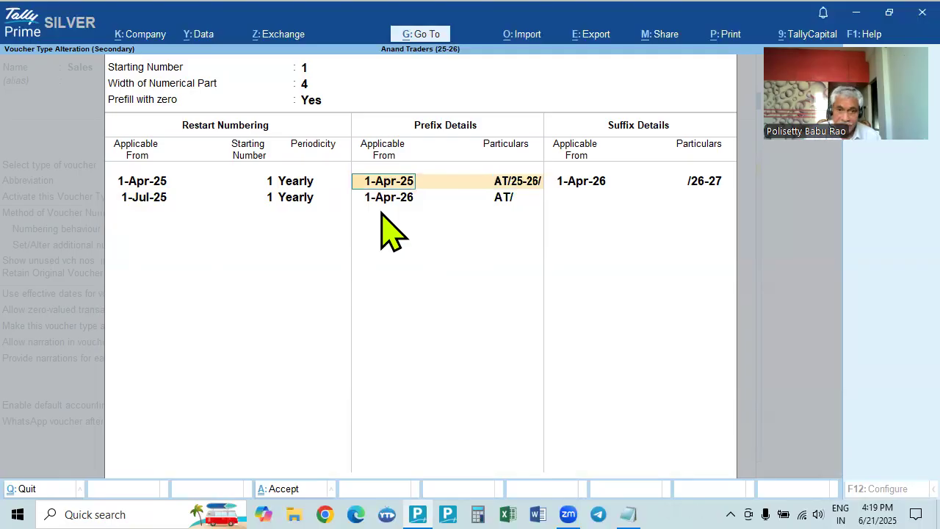
pyautogui.write('1.')
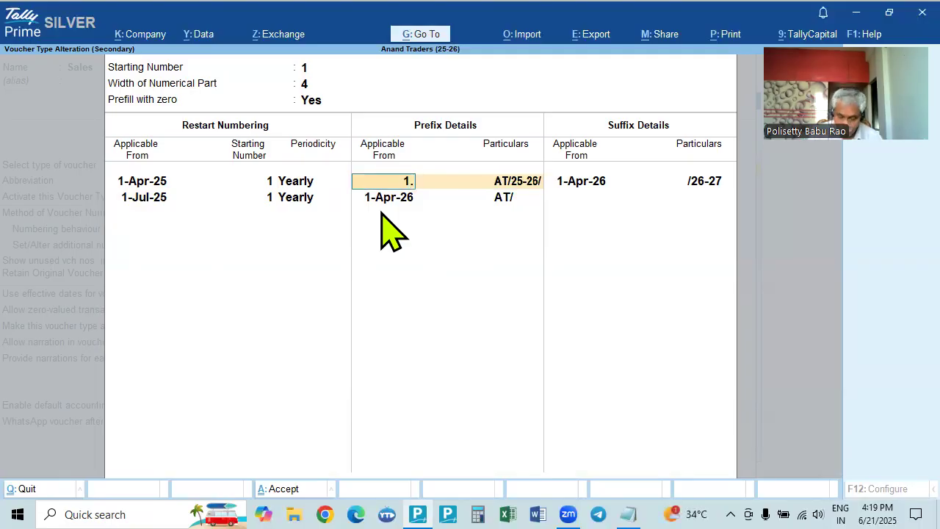
pyautogui.write('7')
pyautogui.press('Return')
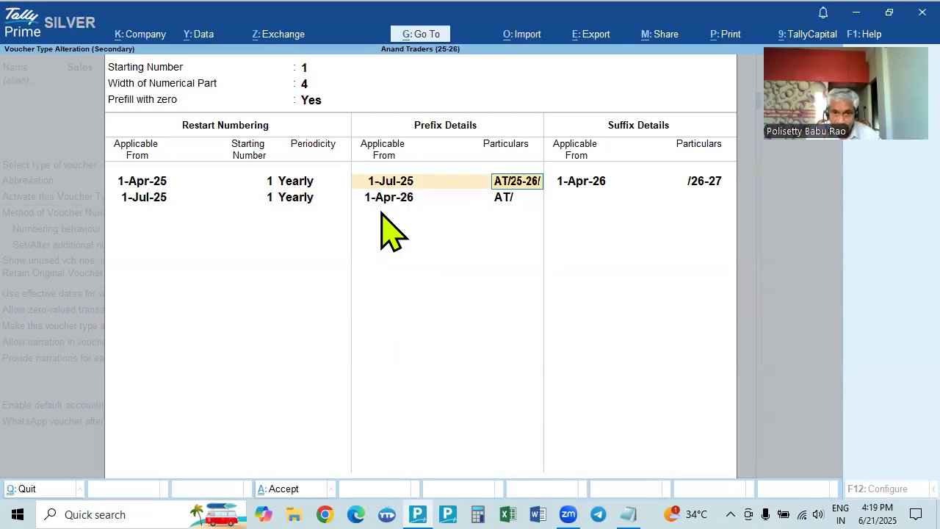
pyautogui.press('BackSpace')
pyautogui.press('BackSpace')
pyautogui.press('BackSpace')
pyautogui.press('BackSpace')
pyautogui.press('BackSpace')
pyautogui.press('BackSpace')
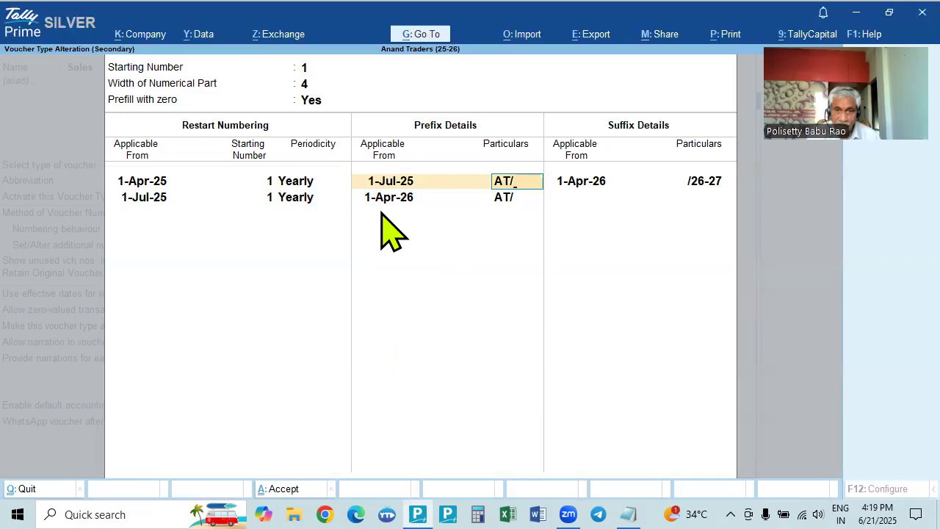
pyautogui.press('Return')
# Step: Remove the second prefix entry, applicable from 1-Apr-26
pyautogui.press('Return')
pyautogui.press('BackSpace')
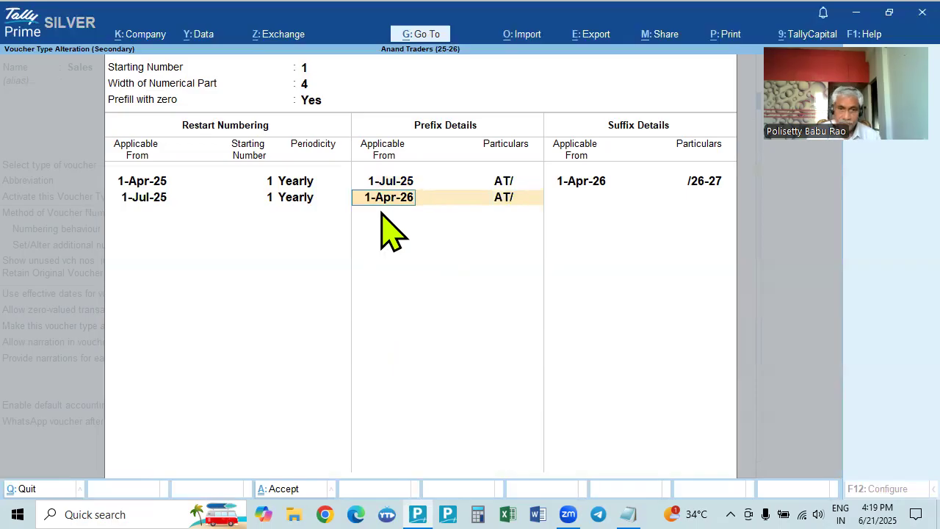
pyautogui.press('BackSpace')
pyautogui.press('Return')
pyautogui.press('BackSpace')
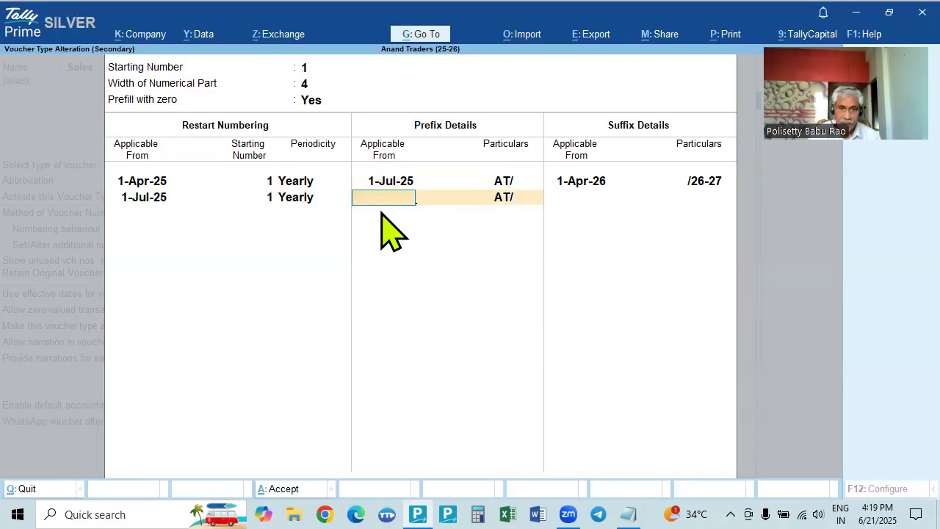
pyautogui.press('Return')
# Step: Set the suffix to /25-26 applicable from 1-Jul-25 and accept the Sales numbering details
pyautogui.write('1.7')
pyautogui.press('Return')
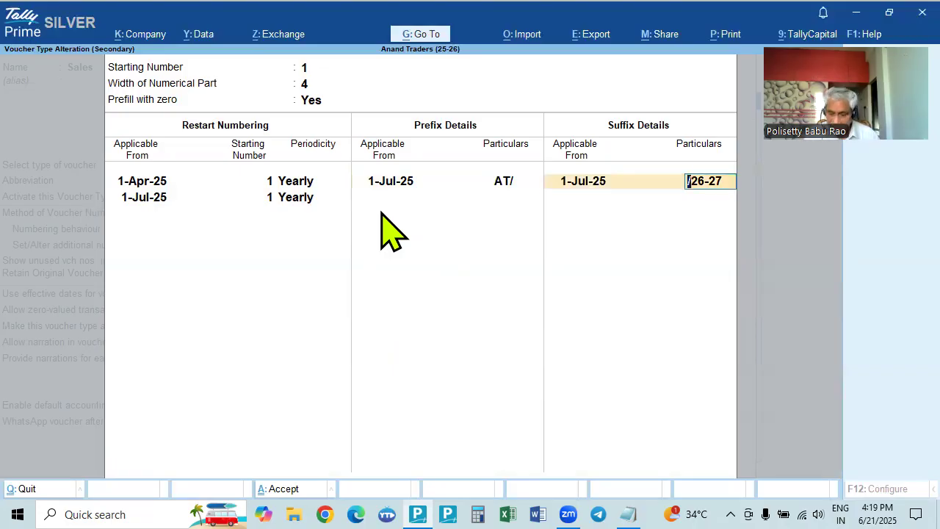
pyautogui.write('/25-26')
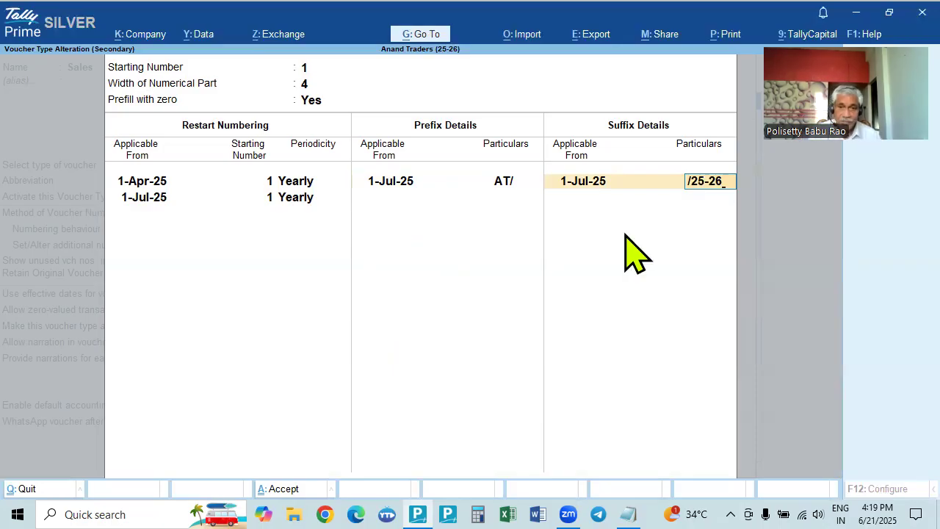
pyautogui.press('Return')
pyautogui.press('Return')
pyautogui.press('Return')
pyautogui.hotkey('ctrl', 'a')
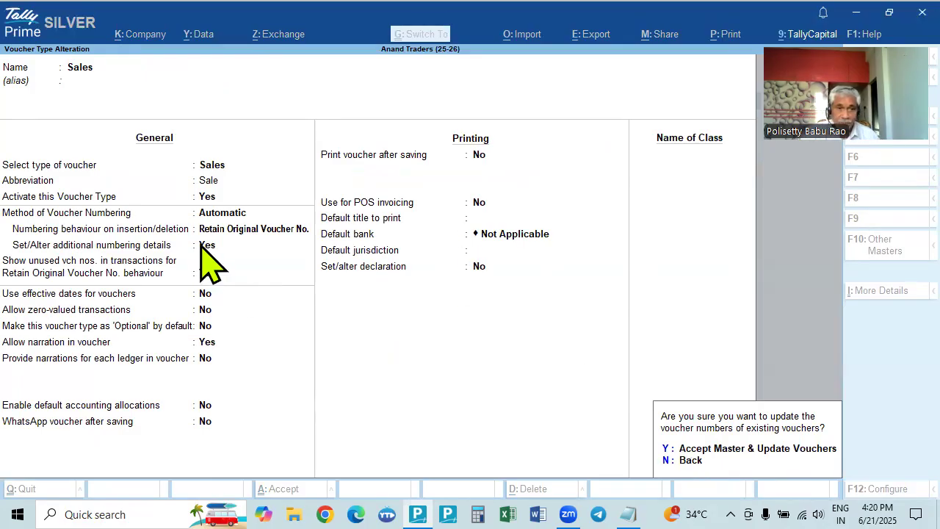
pyautogui.press('y')
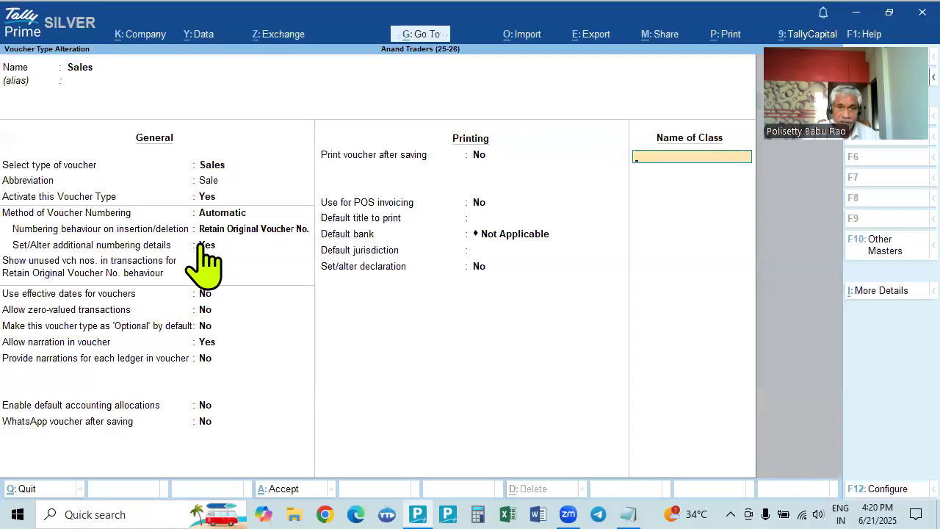
# Step: Reopen the additional numbering details and set the starting number of the 1-Jul-25 restart entry to 10
pyautogui.click(202, 245)
pyautogui.press('Return')
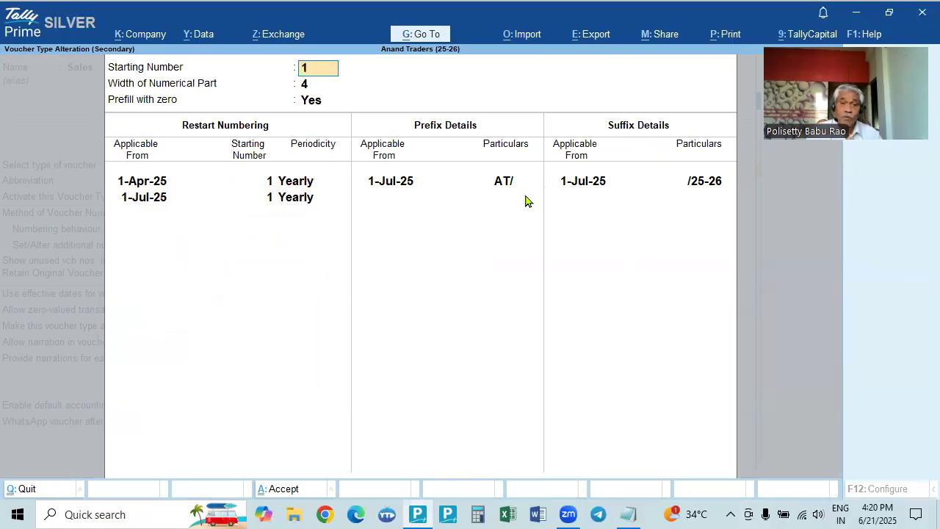
pyautogui.click(270, 198)
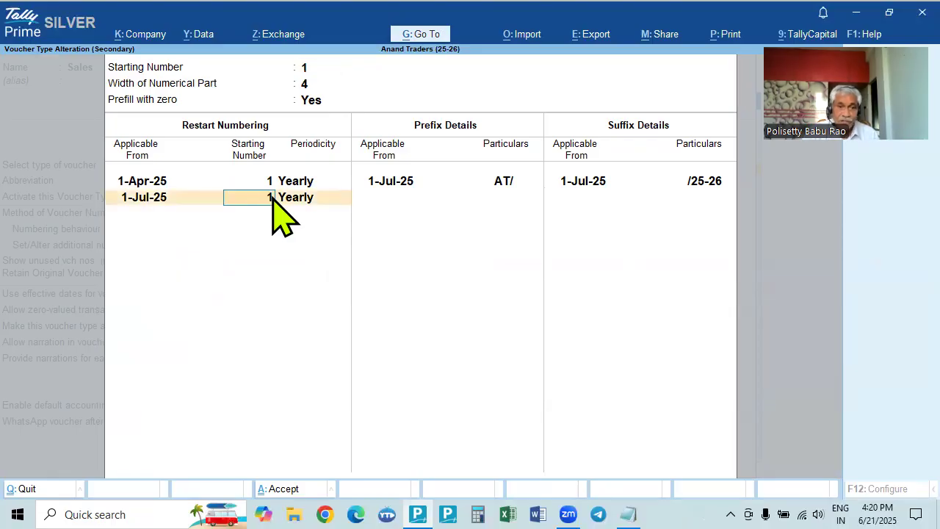
pyautogui.write('0')
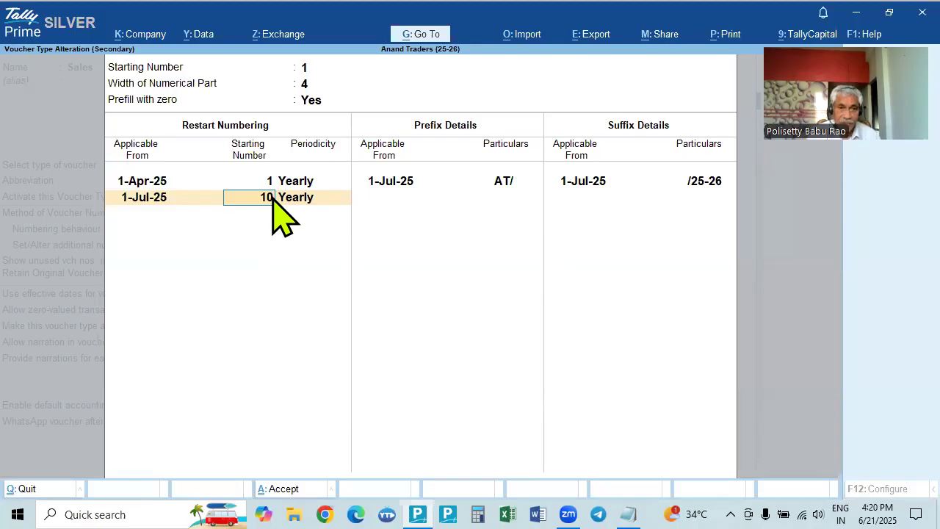
# Step: Set the main starting number to 10, accept the Sales voucher type with an update of existing vouchers, and return to the Gateway of Tally
pyautogui.click(309, 72)
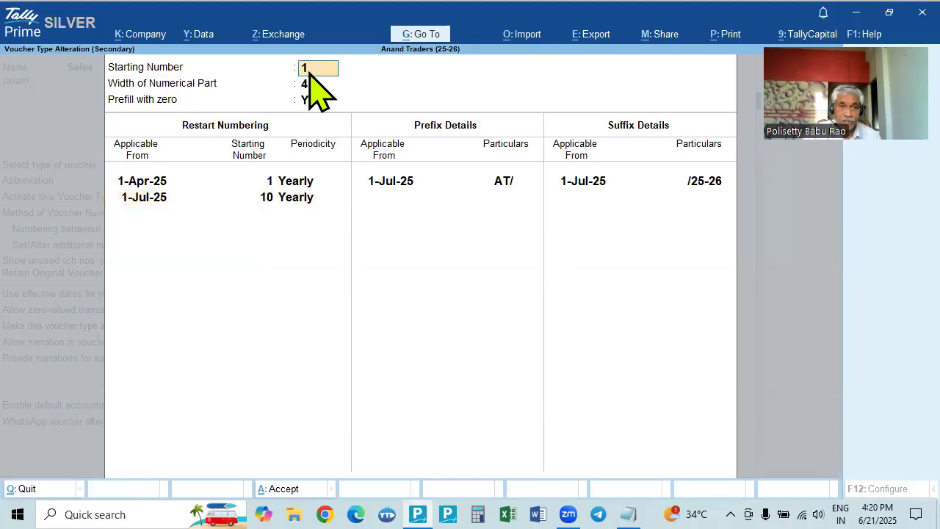
pyautogui.write('0')
pyautogui.press('Return')
pyautogui.press('Return')
pyautogui.press('Return')
pyautogui.press('Return')
pyautogui.press('Return')
pyautogui.press('Return')
pyautogui.press('Return')
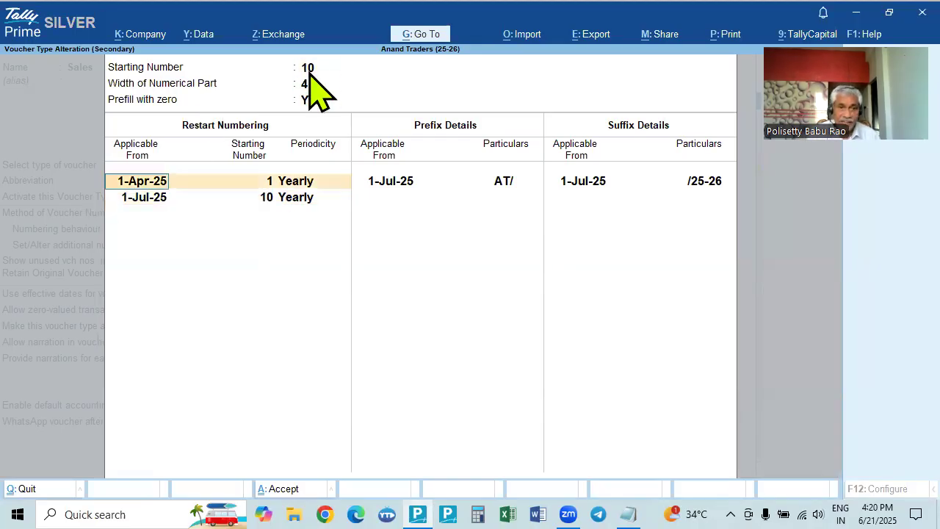
pyautogui.press('Return')
pyautogui.press('Return')
pyautogui.press('Return')
pyautogui.press('Return')
pyautogui.press('Return')
pyautogui.press('Return')
pyautogui.press('Return')
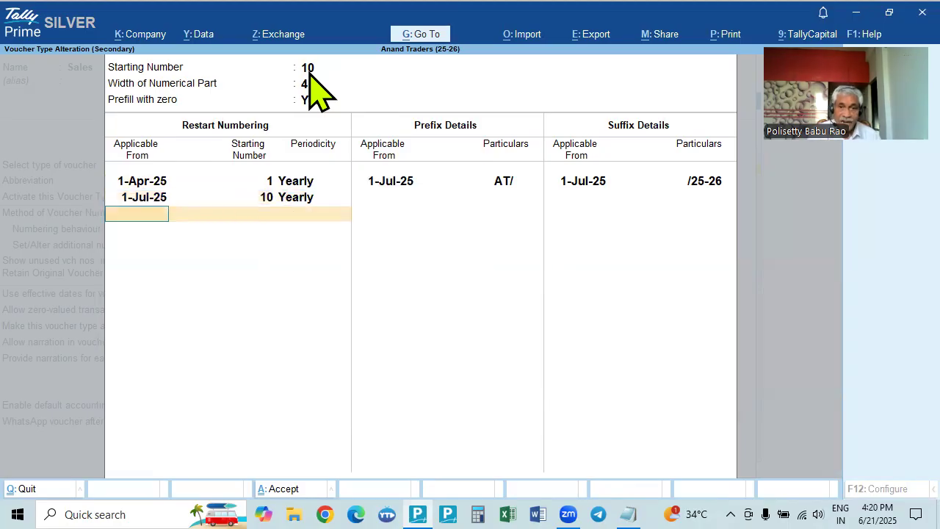
pyautogui.press('Return')
pyautogui.press('Return')
pyautogui.press('Return')
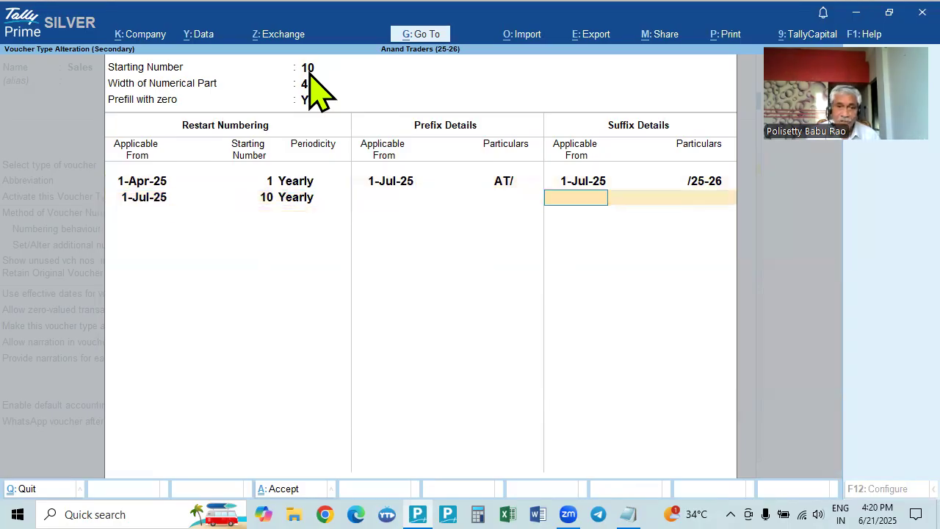
pyautogui.hotkey('ctrl', 'a')
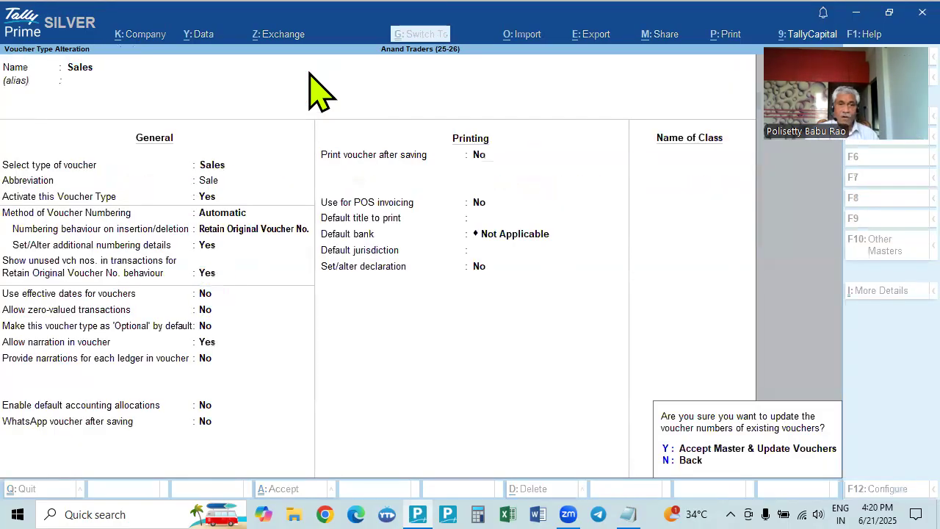
pyautogui.click(678, 449)
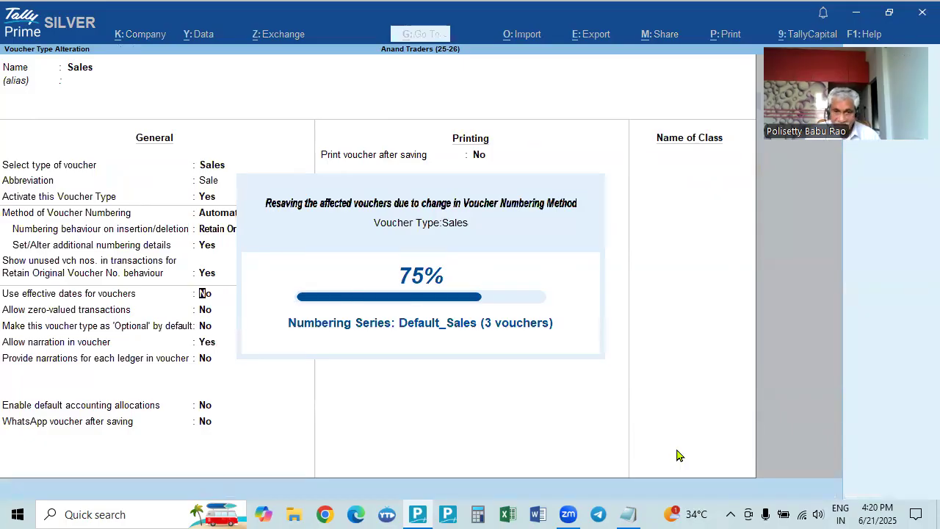
pyautogui.press('Escape')
pyautogui.press('Escape')
pyautogui.press('Down')
pyautogui.press('Down')
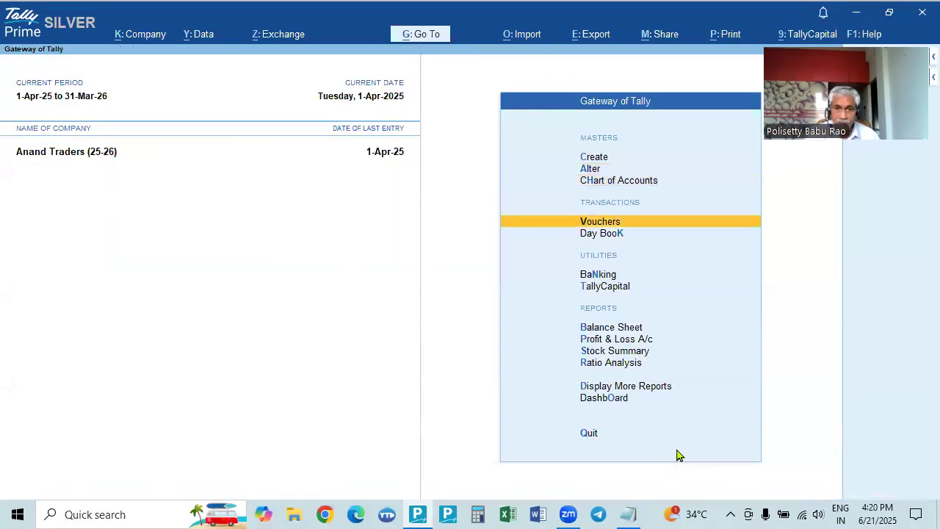
pyautogui.press('Return')
pyautogui.press('F2')
pyautogui.press('BackSpace')
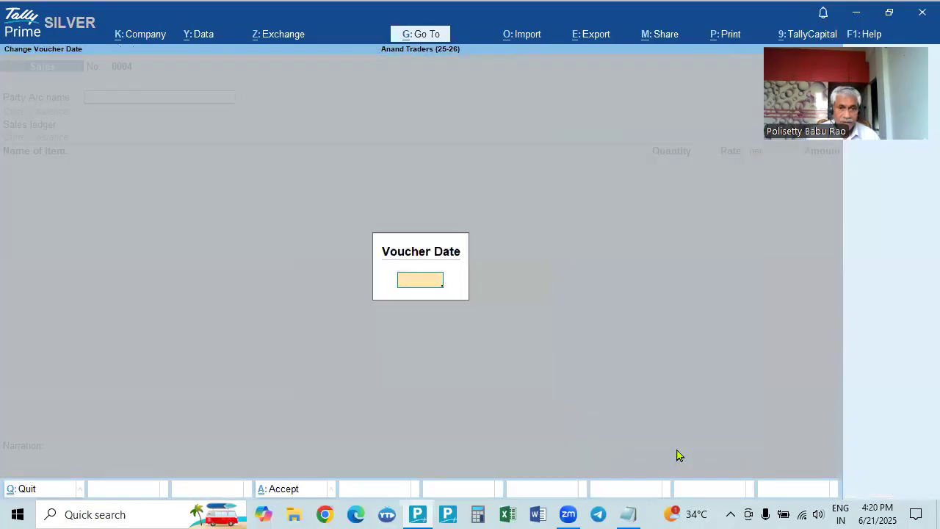
pyautogui.press('Return')
pyautogui.press('Return')
pyautogui.press('Escape')
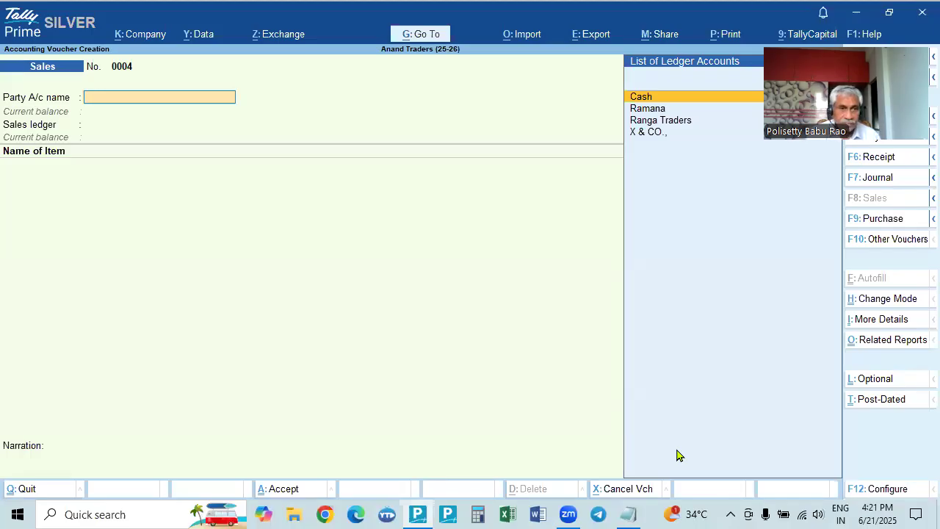
pyautogui.press('Escape')
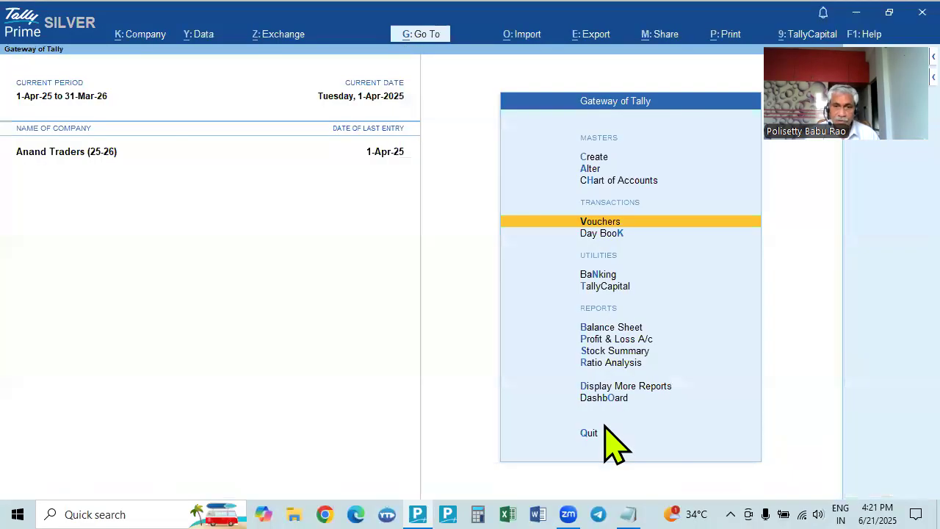
pyautogui.press('Down')
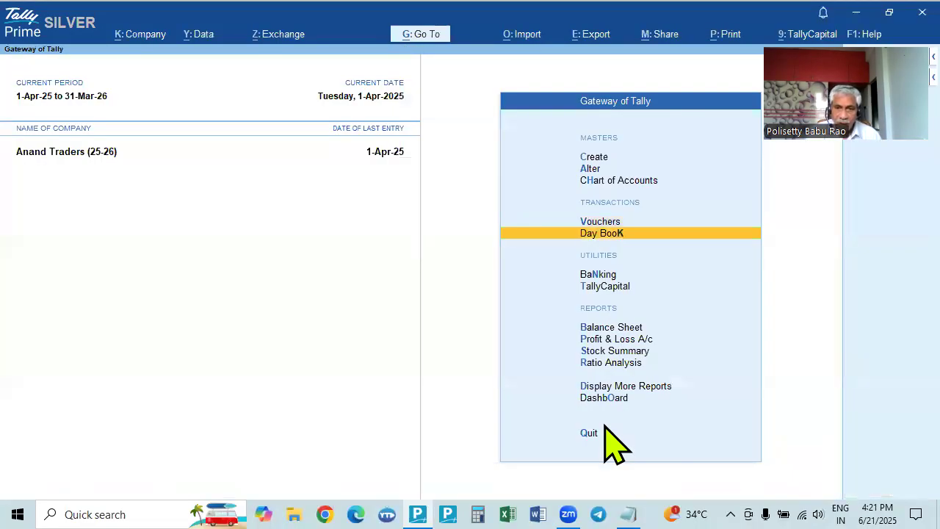
pyautogui.press('Up')
pyautogui.press('Return')
pyautogui.press('F2')
pyautogui.press('BackSpace')
pyautogui.press('Return')
pyautogui.press('Escape')
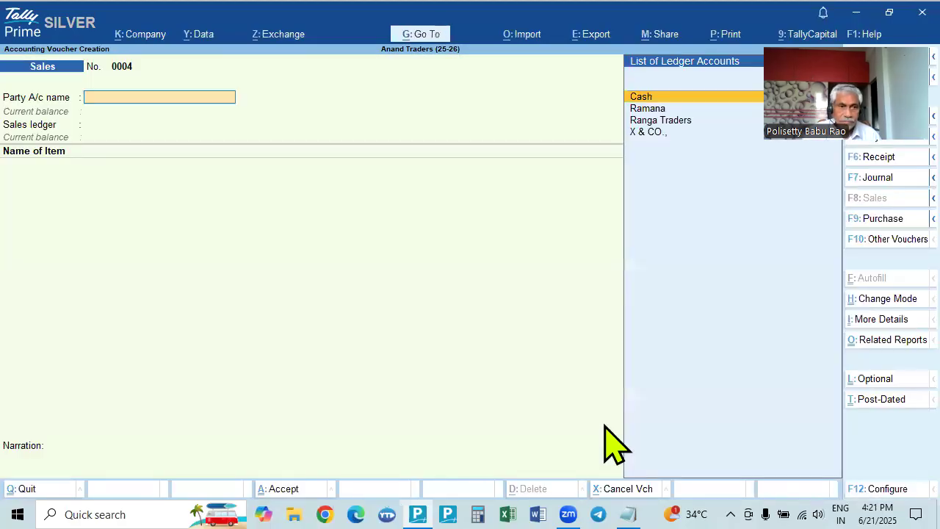
pyautogui.press('Escape')
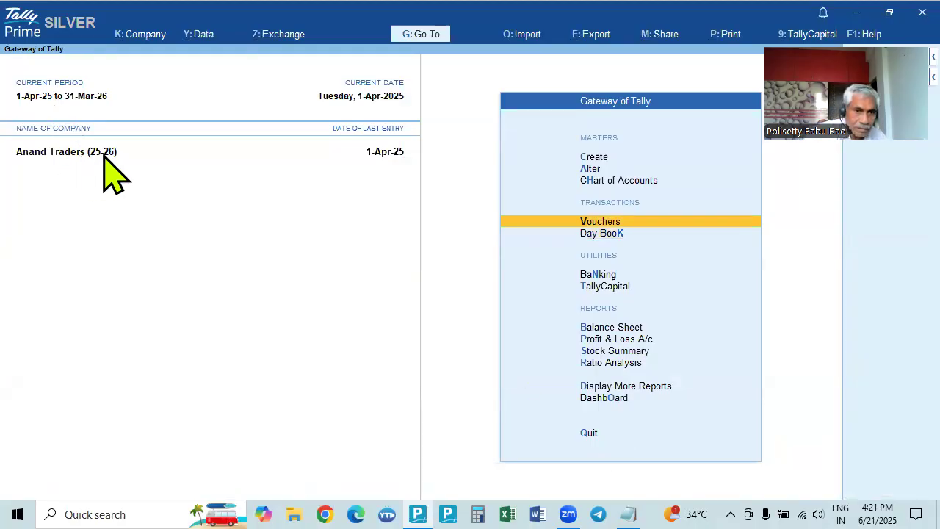
# Step: Open voucher creation for a new sales voucher
pyautogui.press('Return')
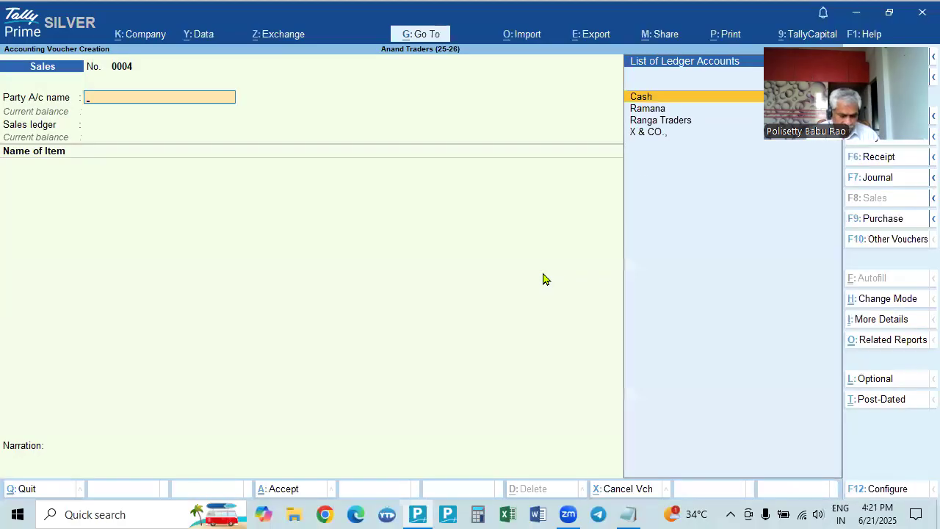
pyautogui.press('F2')
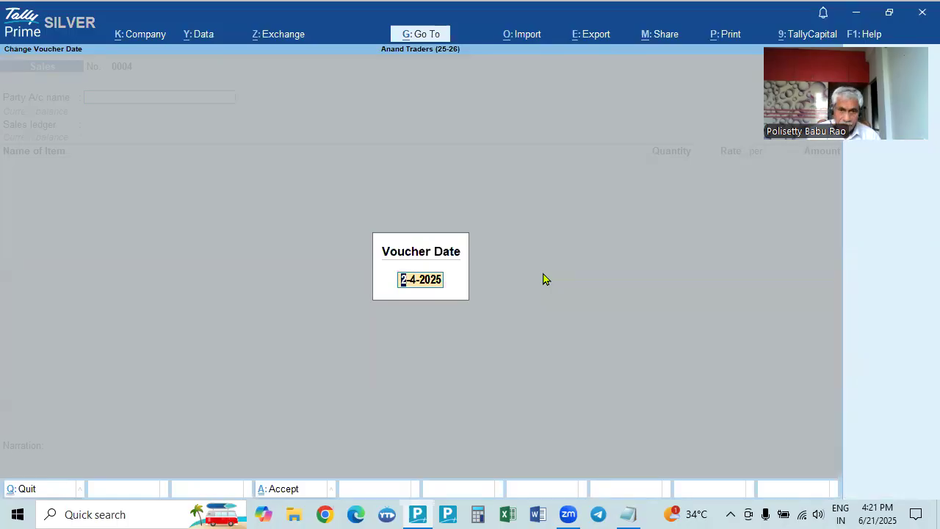
pyautogui.press('BackSpace')
pyautogui.press('Return')
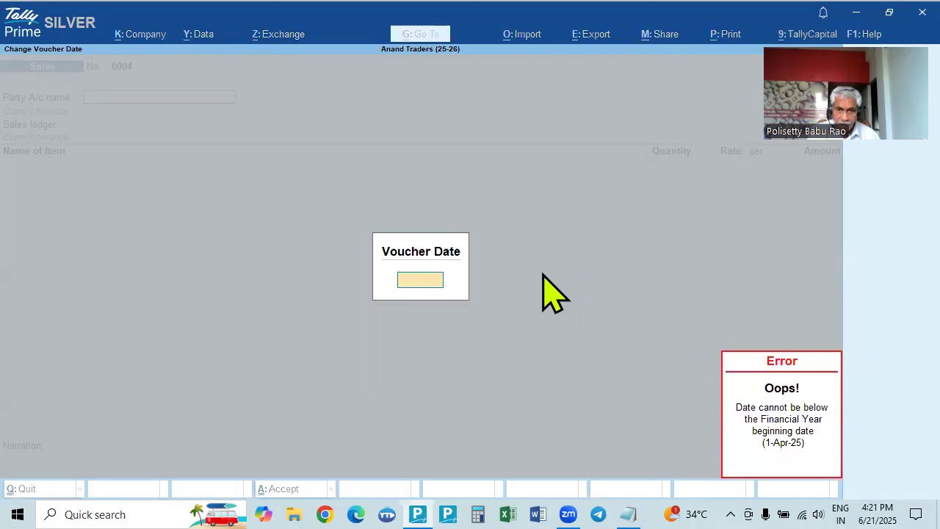
pyautogui.write('2.')
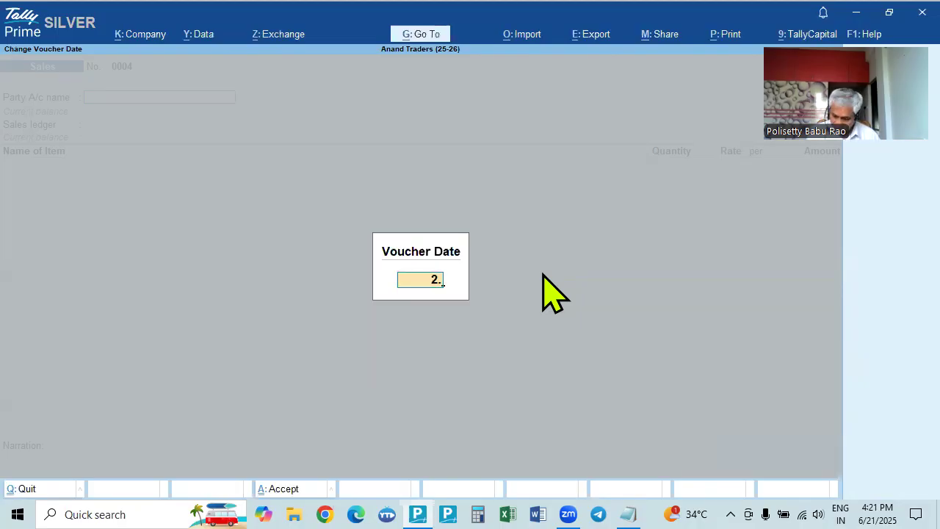
pyautogui.press('Return')
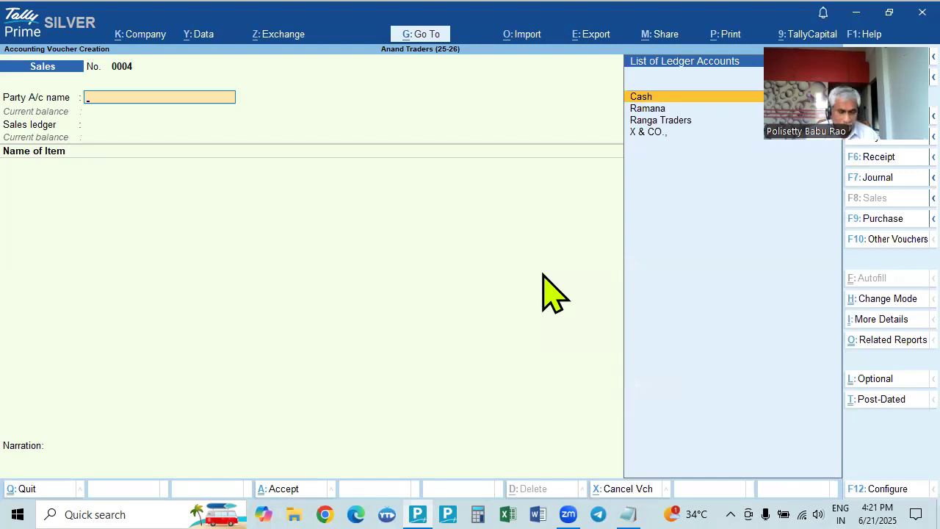
pyautogui.press('F2')
pyautogui.press('BackSpace')
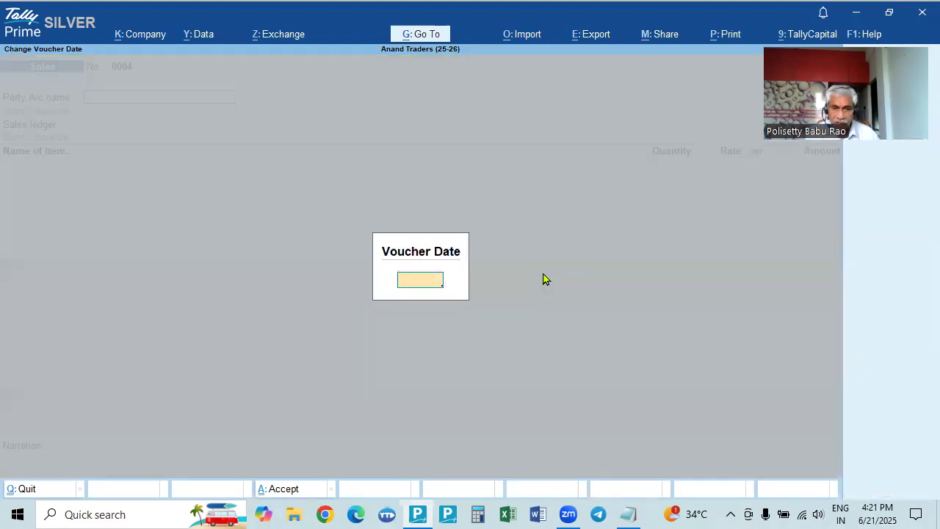
pyautogui.press('Return')
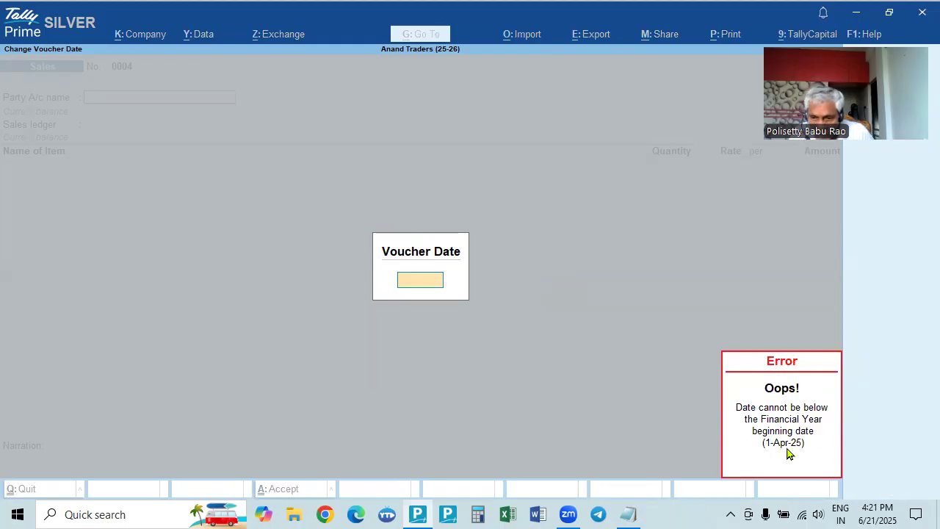
pyautogui.press('Escape')
pyautogui.press('Escape')
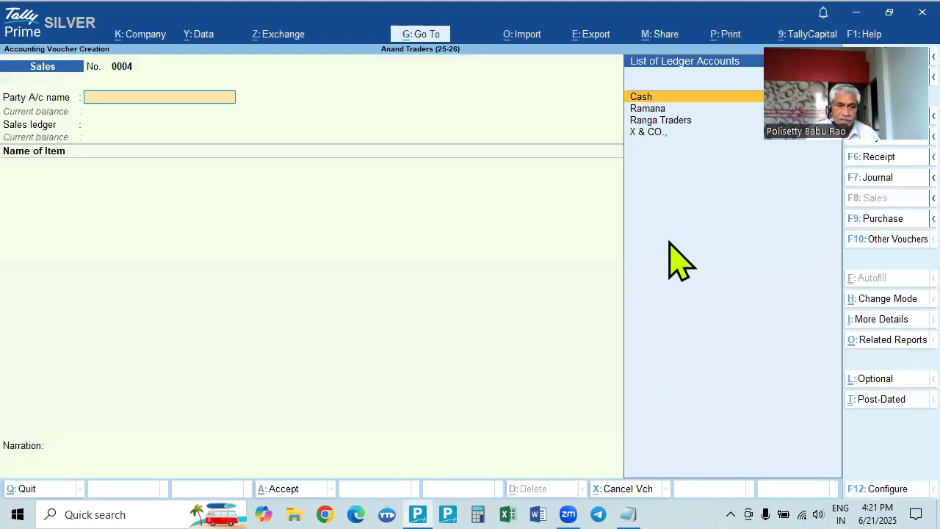
# Step: Set the sales voucher's date to 1-Jul-25
pyautogui.press('F2')
pyautogui.write('1.7.25')
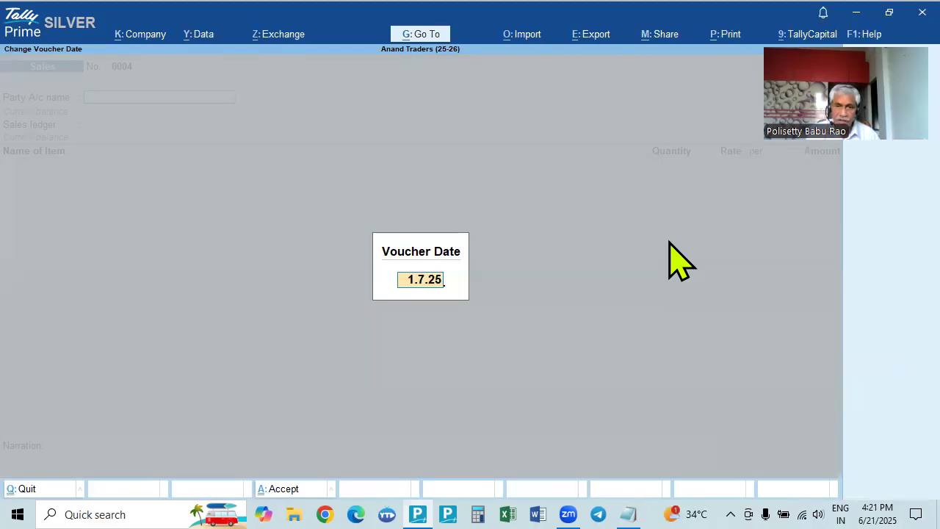
pyautogui.press('Return')
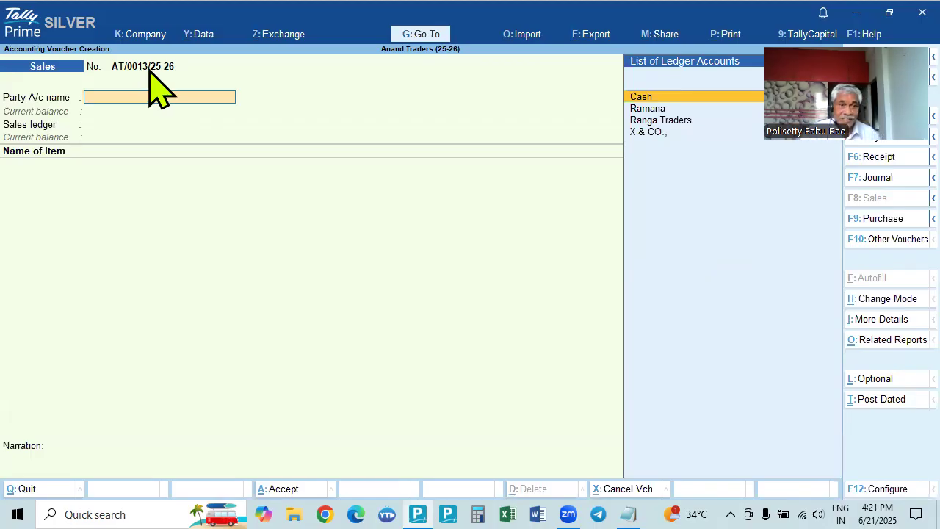
# Step: Select Ranga Traders as the party, accept its dispatch and party details, and use Sales as the sales ledger
pyautogui.press('Down')
pyautogui.press('Down')
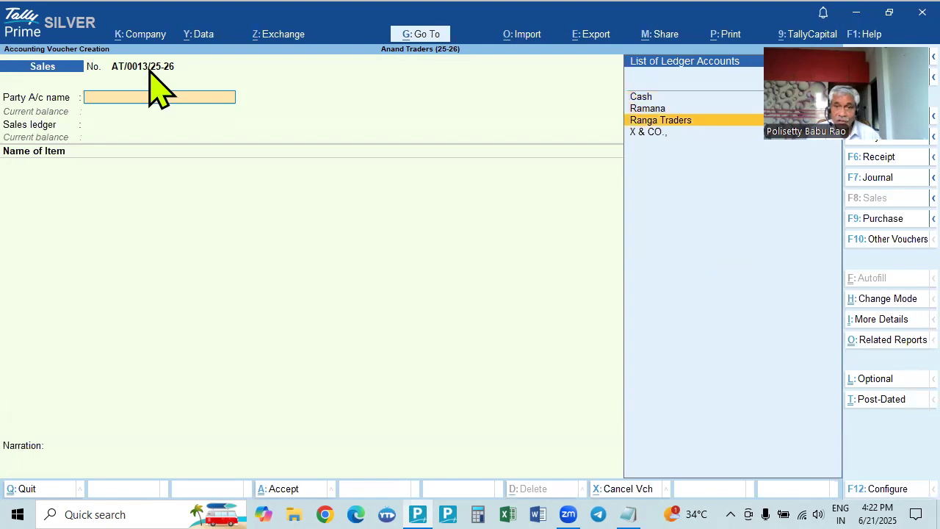
pyautogui.press('Return')
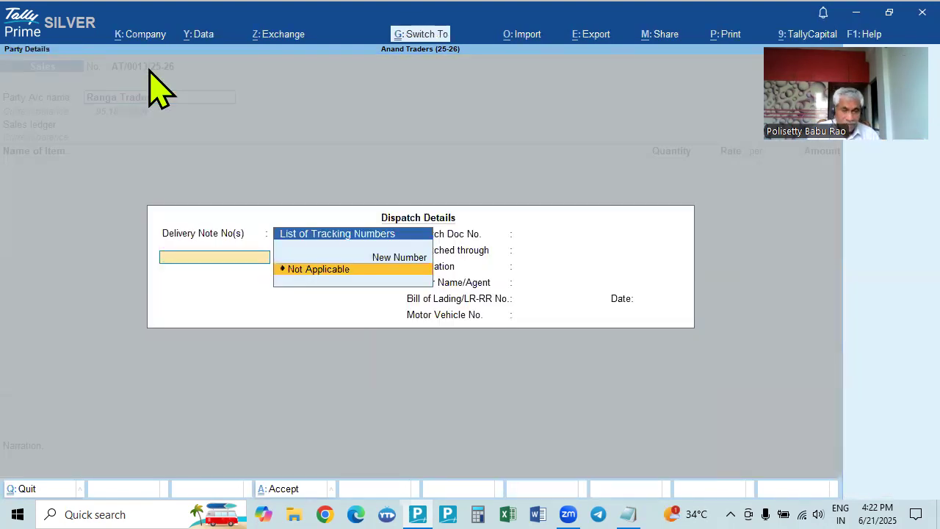
pyautogui.hotkey('ctrl', 'a')
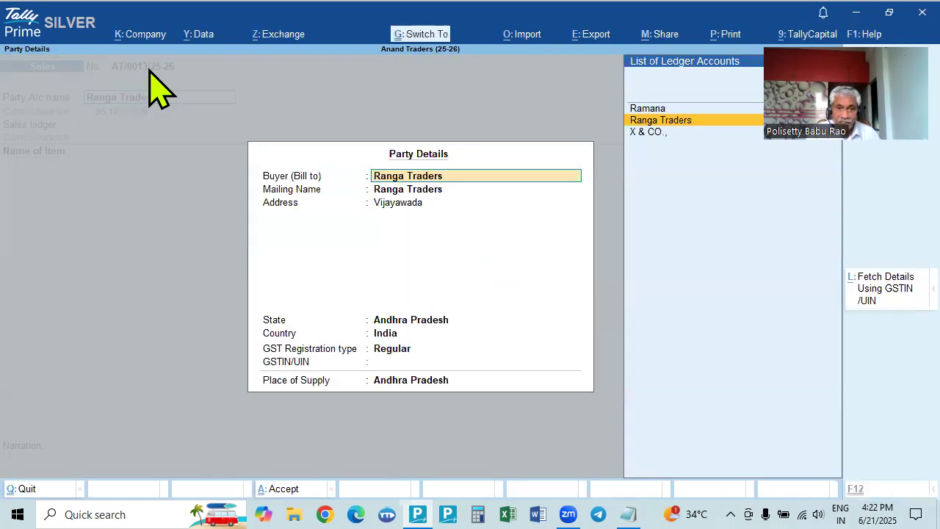
pyautogui.hotkey('ctrl', 'a')
pyautogui.press('Return')
# Step: Add the Dell Laptop item with no tracking number, a quantity of 1 Nos and the rate of 35,000.00
pyautogui.press('Down')
pyautogui.press('Down')
pyautogui.press('Up')
pyautogui.press('Return')
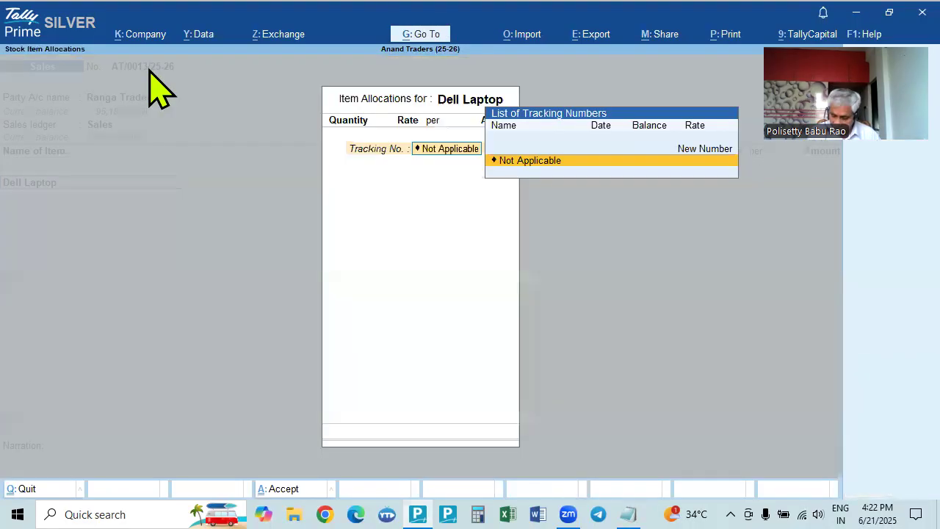
pyautogui.write('1')
pyautogui.press('Return')
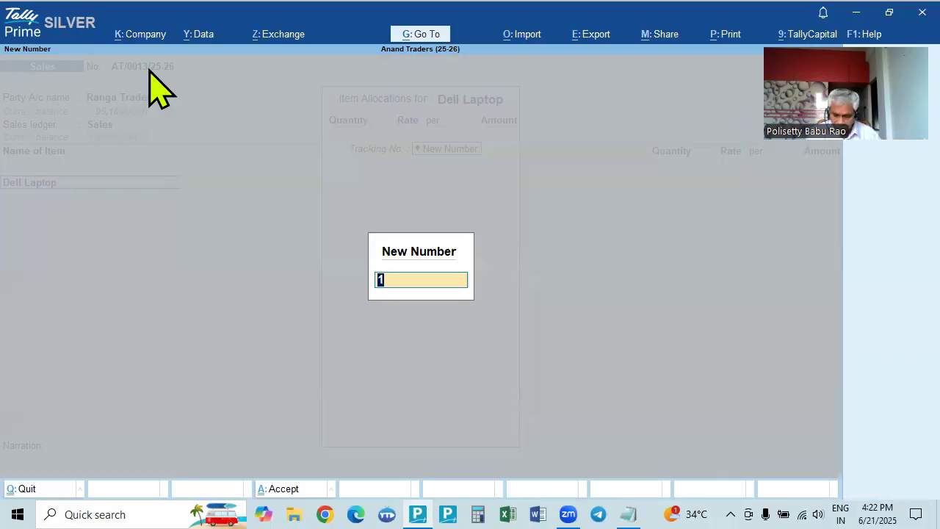
pyautogui.press('Escape')
pyautogui.press('Return')
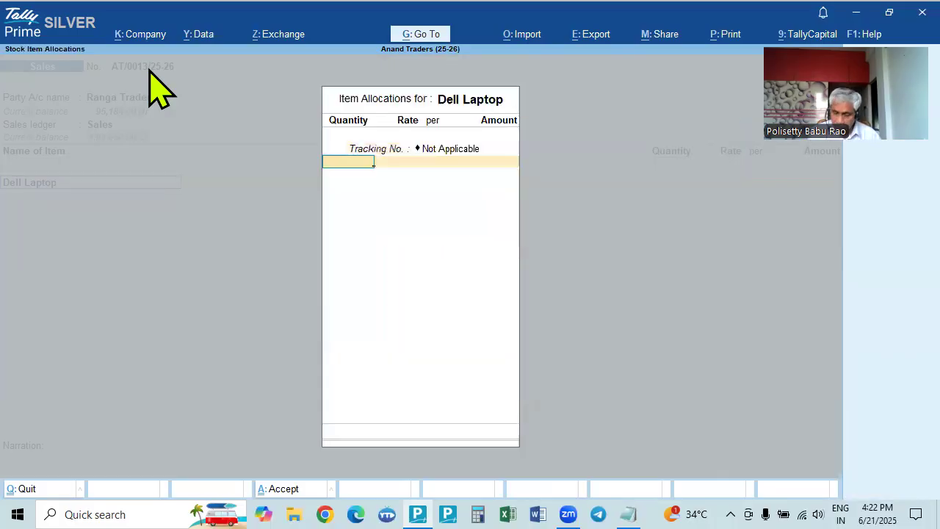
pyautogui.write('1')
pyautogui.press('Return')
pyautogui.press('Return')
pyautogui.press('Return')
pyautogui.press('Return')
pyautogui.press('Return')
pyautogui.press('Return')
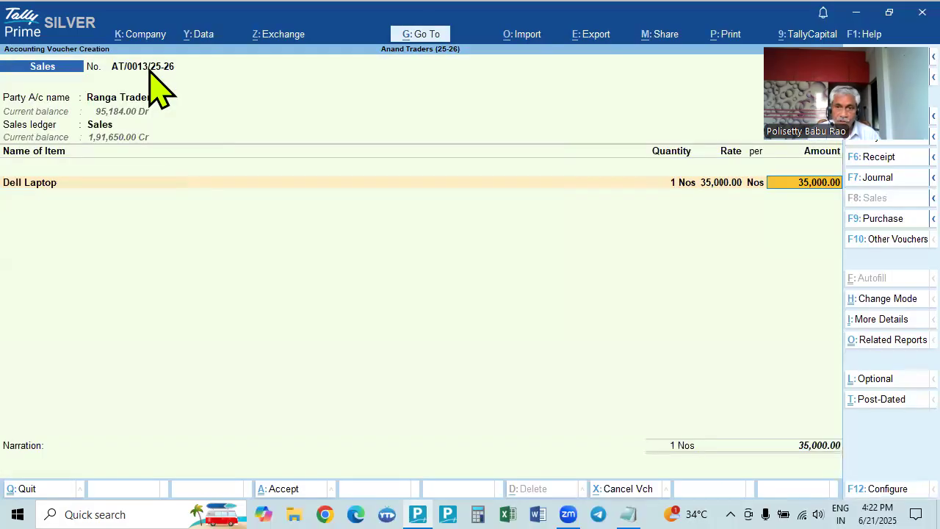
# Step: Add the Dell Mouse item with no tracking number, a quantity of 2 Nos and the rate of 850.00
pyautogui.press('Down')
pyautogui.press('Down')
pyautogui.press('Down')
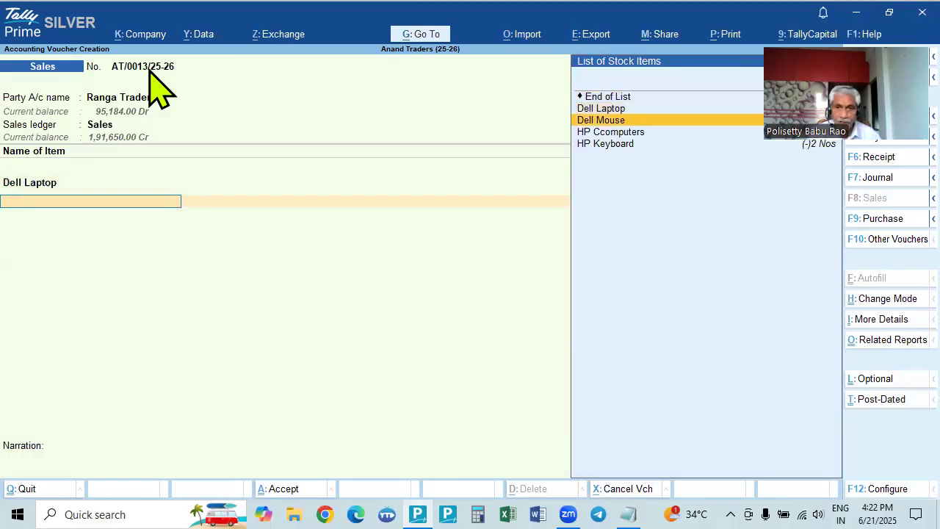
pyautogui.press('Return')
pyautogui.press('Return')
pyautogui.write('2')
pyautogui.press('Return')
pyautogui.press('Return')
pyautogui.press('Return')
pyautogui.press('Return')
pyautogui.press('Return')
pyautogui.press('Return')
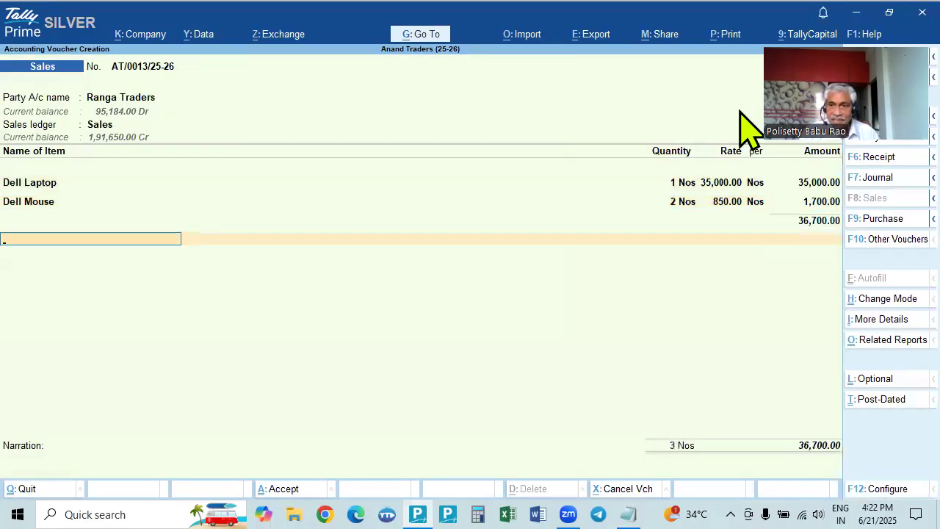
pyautogui.moveTo(808, 95); pyautogui.dragTo(537, 354)
pyautogui.hotkey('ctrl', 'a')
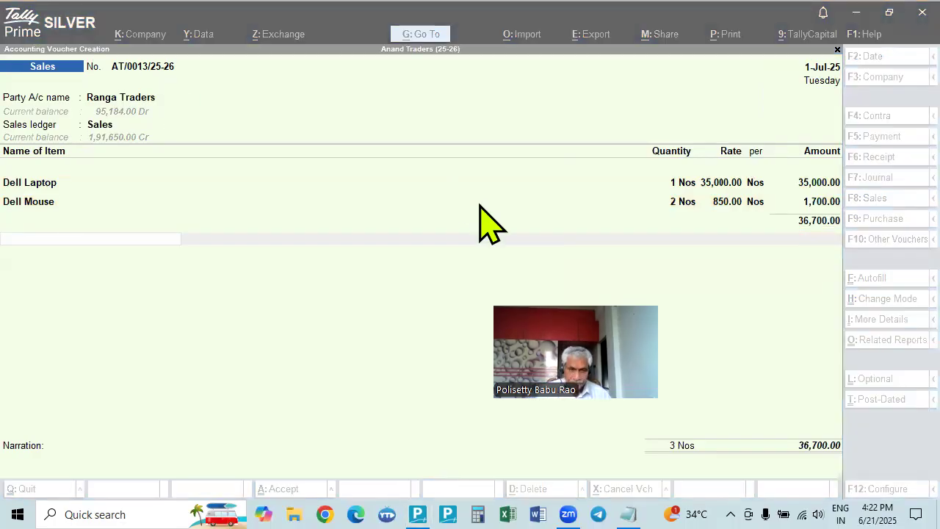
pyautogui.click(361, 359)
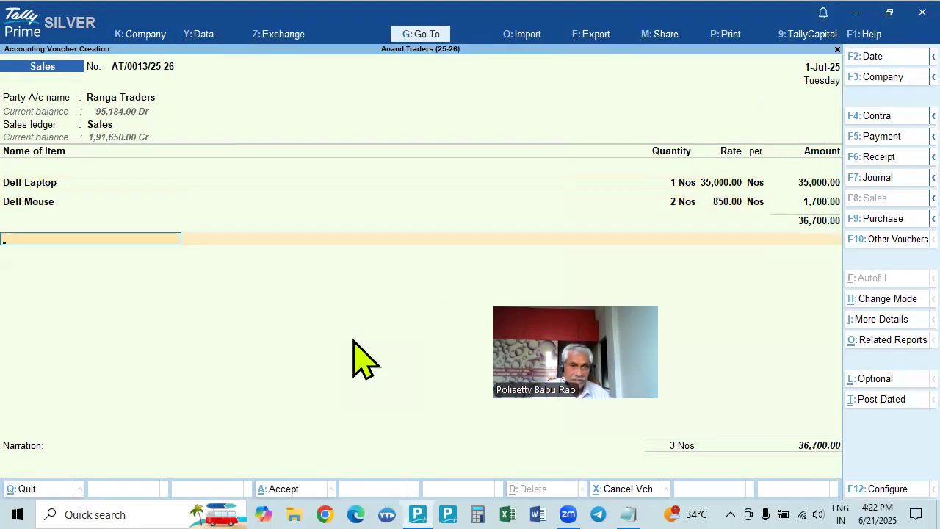
pyautogui.click(129, 100)
pyautogui.hotkey('ctrl', 'Return')
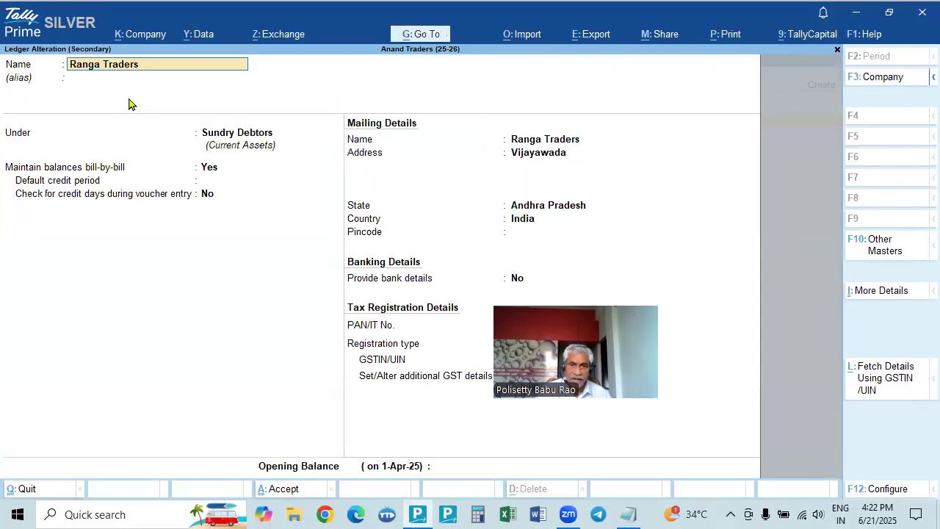
pyautogui.press('Escape')
pyautogui.press('y')
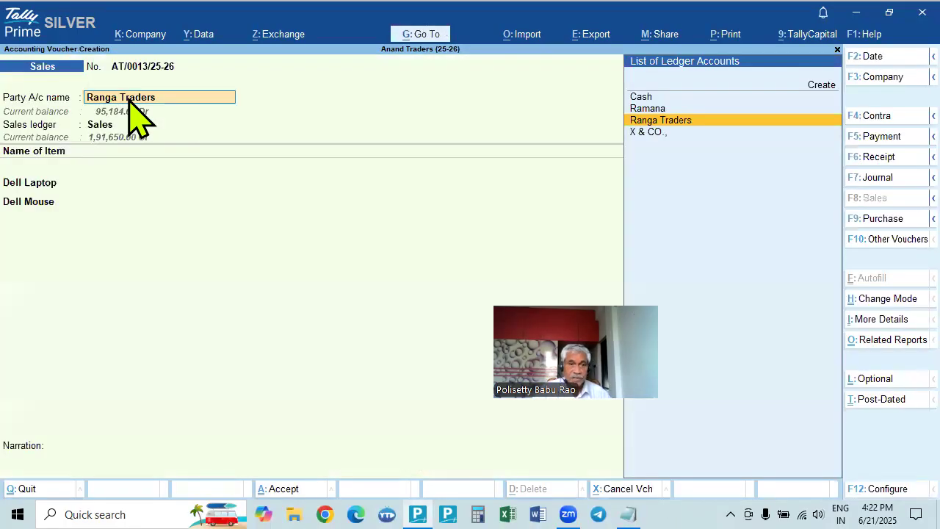
# Step: Go back through the Dell Mouse line and add the IGST ledger below the items
pyautogui.click(45, 205)
pyautogui.press('Return')
pyautogui.press('Return')
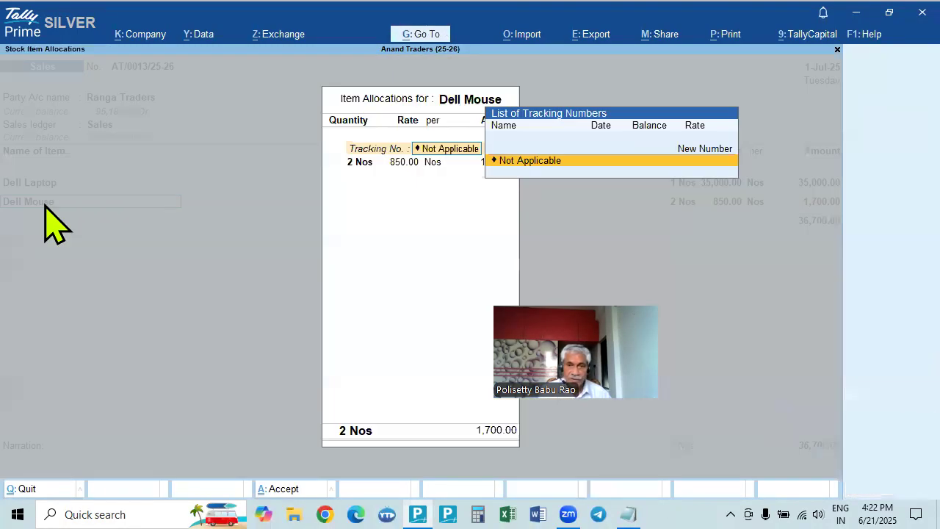
pyautogui.press('Return')
pyautogui.press('Return')
pyautogui.press('Return')
pyautogui.press('Return')
pyautogui.press('Return')
pyautogui.press('Return')
pyautogui.press('Return')
pyautogui.write('IG')
pyautogui.press('Return')
pyautogui.press('Return')
pyautogui.press('Return')
pyautogui.press('Return')
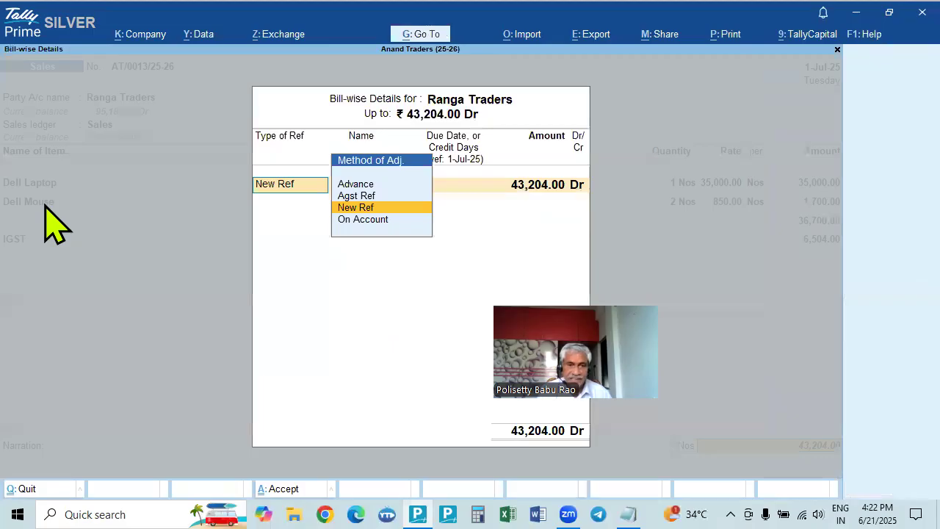
# Step: Allocate the bill amount of Ranga Traders as a New Ref and accept the sales voucher
pyautogui.press('Return')
pyautogui.press('Return')
pyautogui.press('Return')
pyautogui.press('Return')
pyautogui.press('Return')
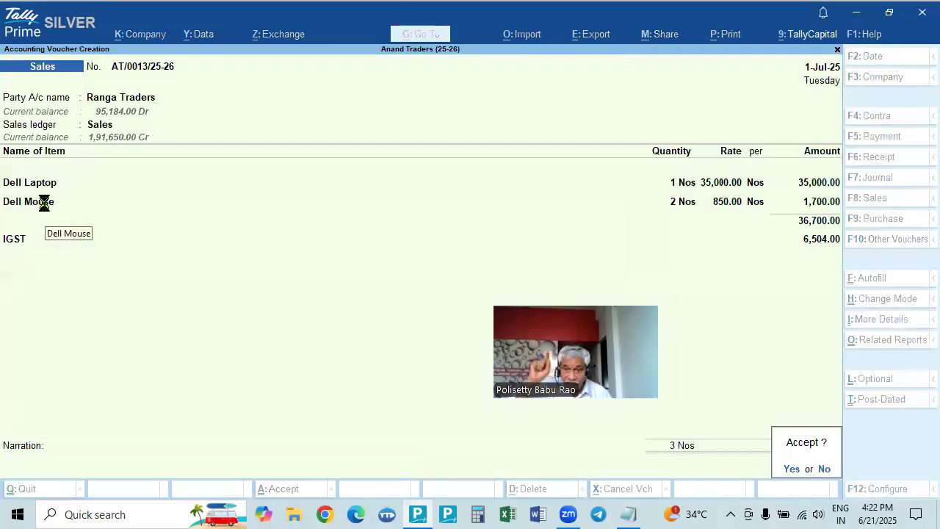
pyautogui.press('Return')
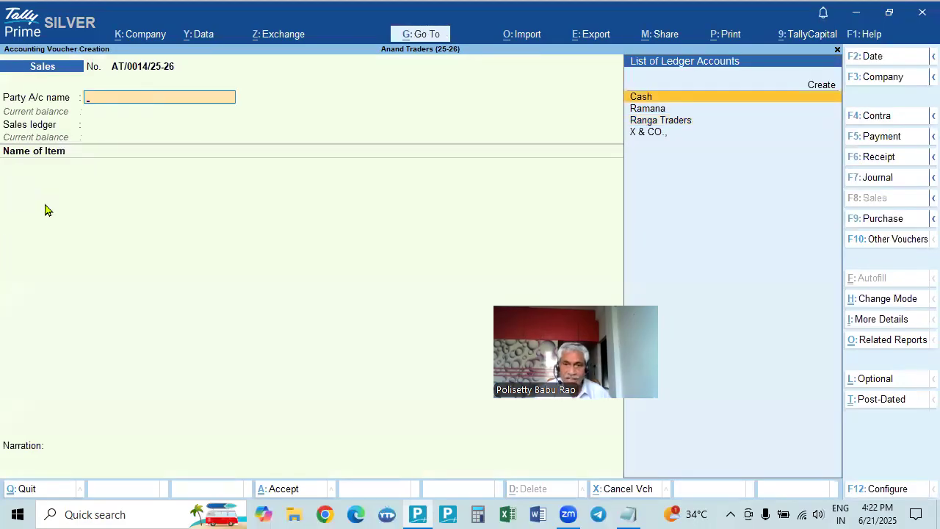
# Step: Open the Day Book for 1-Apr-25 to 1-Jul-25 and examine the voucher numbers of the sales entries
pyautogui.press('Escape')
pyautogui.press('Down')
pyautogui.press('Return')
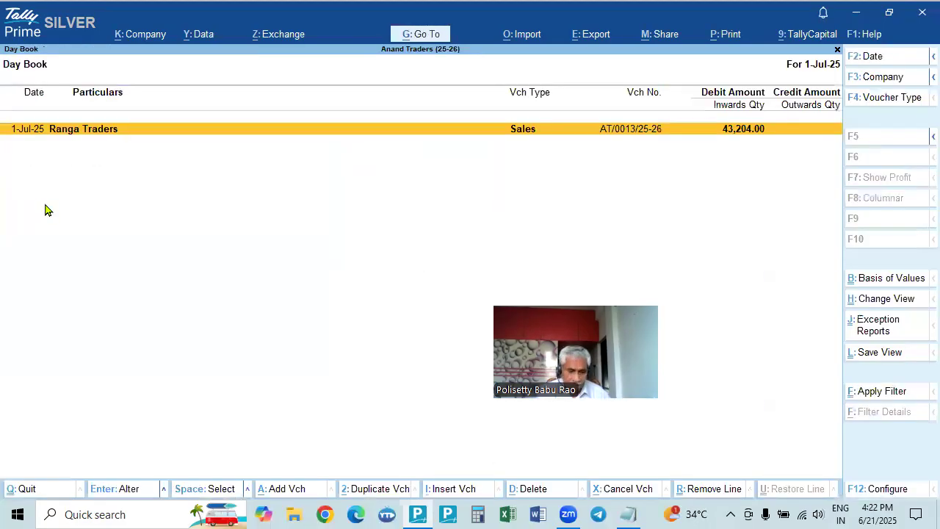
pyautogui.press('F2')
pyautogui.press('Return')
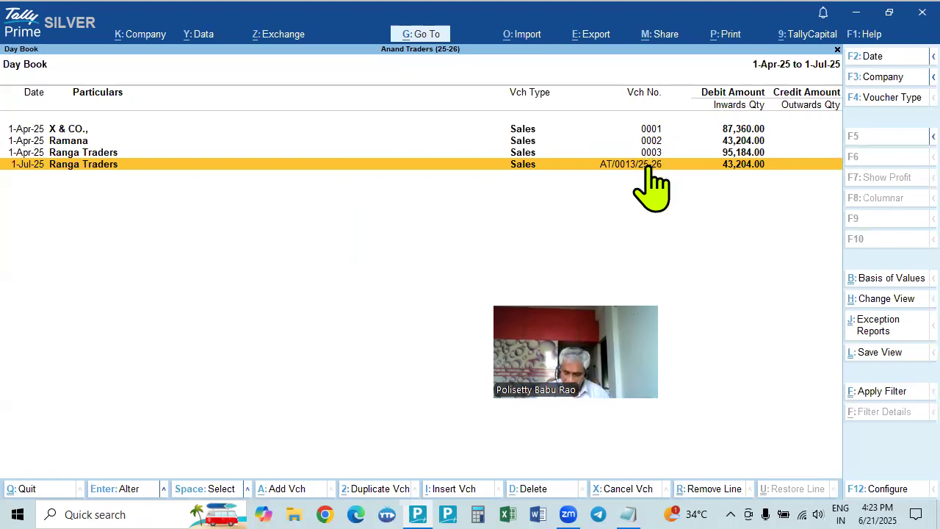
# Step: Leave the Day Book and open the Sales voucher type for alteration, going to its additional numbering details option
pyautogui.press('Escape')
pyautogui.press('Up')
pyautogui.press('Up')
pyautogui.press('Up')
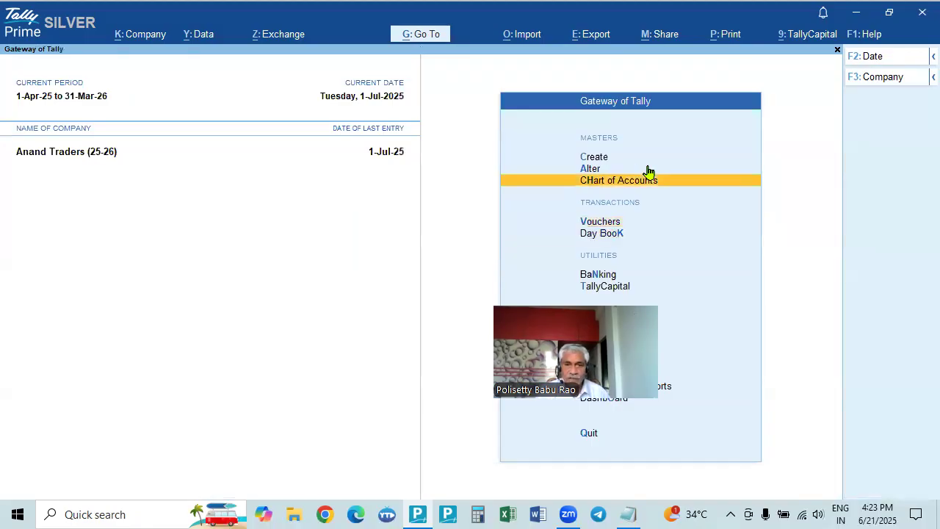
pyautogui.press('Return')
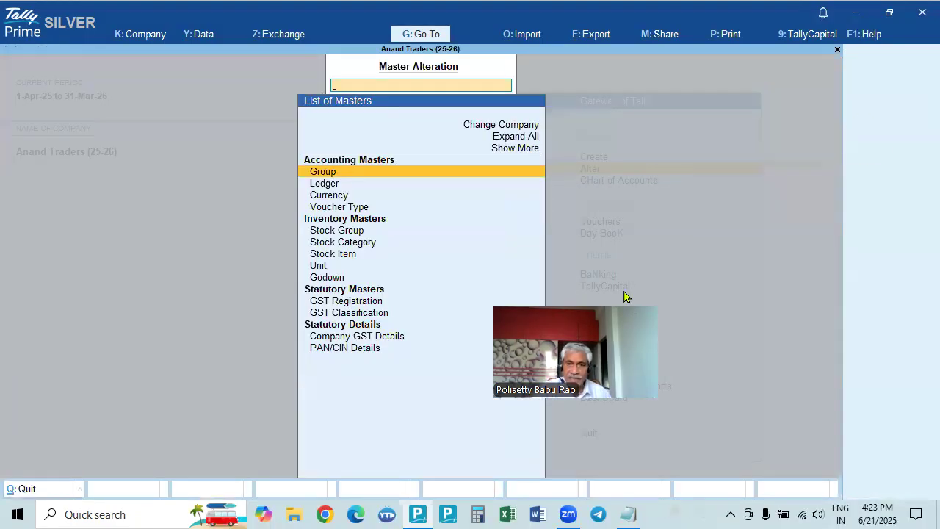
pyautogui.click(340, 207)
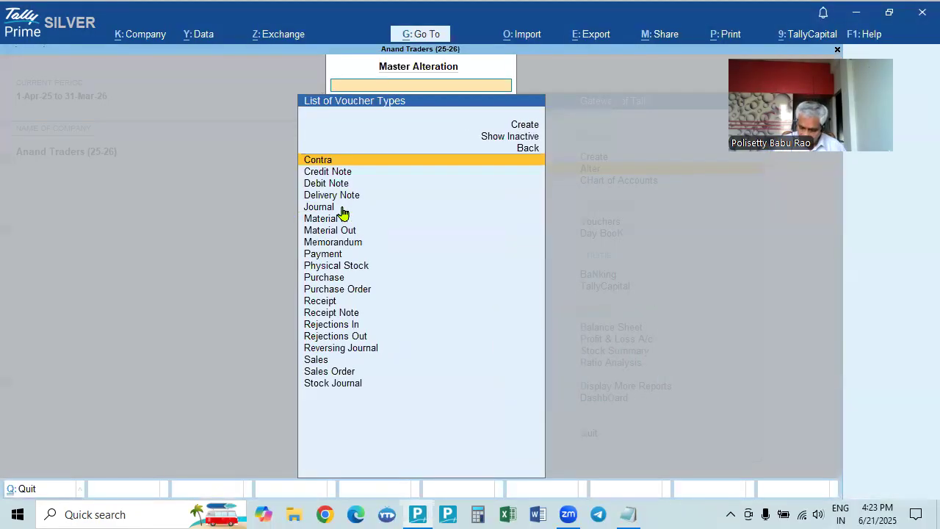
pyautogui.press('Down')
pyautogui.press('Down')
pyautogui.press('Down')
pyautogui.press('Down')
pyautogui.press('Down')
pyautogui.press('Down')
pyautogui.press('Down')
pyautogui.press('Down')
pyautogui.press('Down')
pyautogui.press('Down')
pyautogui.press('Down')
pyautogui.press('Down')
pyautogui.press('Down')
pyautogui.press('Down')
pyautogui.press('Down')
pyautogui.press('Down')
pyautogui.press('Down')
pyautogui.press('Return')
pyautogui.press('Return')
pyautogui.press('Return')
pyautogui.press('Return')
pyautogui.press('Return')
pyautogui.press('Return')
pyautogui.press('Return')
pyautogui.press('Return')
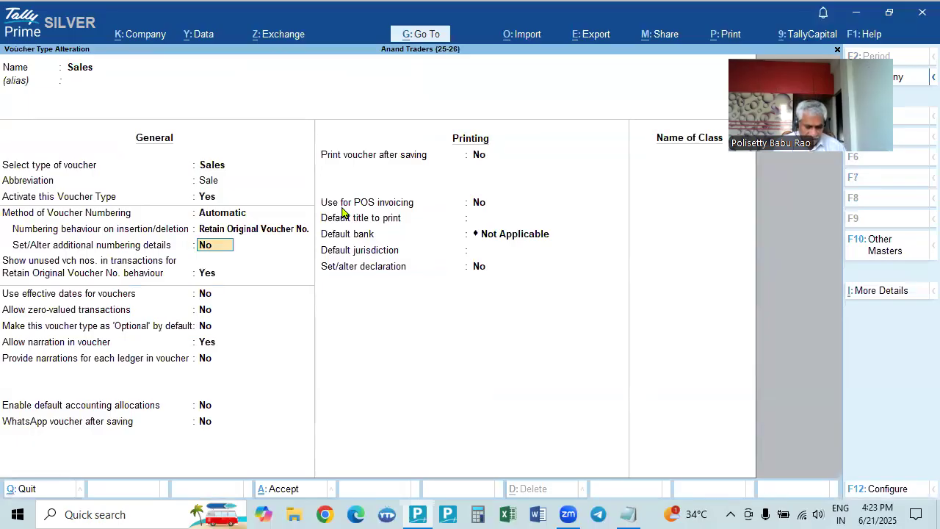
# Step: Open the additional numbering details and remove the restart numbering entry applicable from 1-Jul-25
pyautogui.write('y')
pyautogui.press('Return')
pyautogui.press('Return')
pyautogui.press('Return')
pyautogui.press('Return')
pyautogui.press('Return')
pyautogui.press('Return')
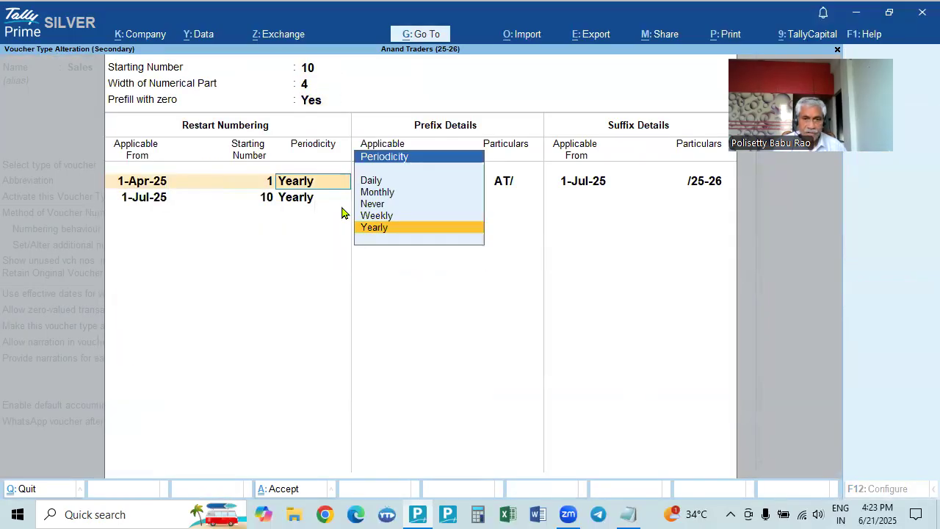
pyautogui.press('Return')
pyautogui.press('BackSpace')
pyautogui.press('Return')
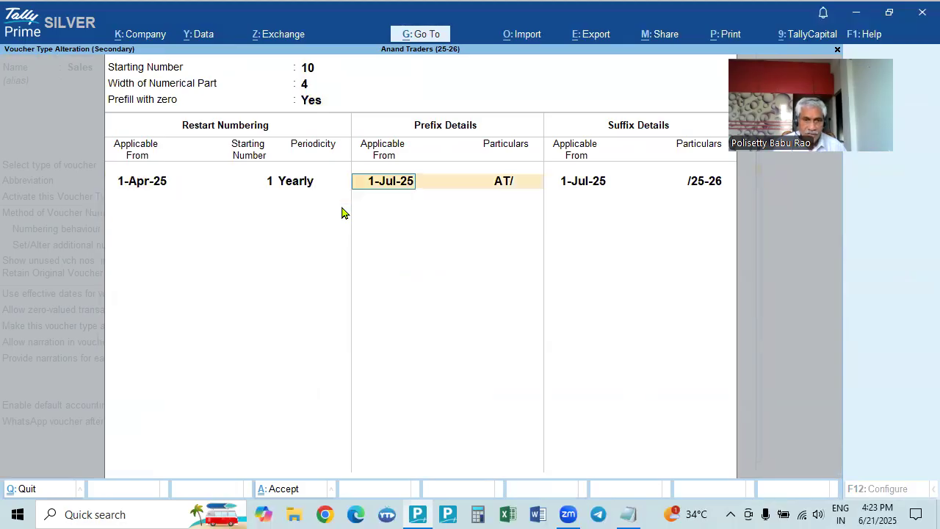
# Step: Set the Sales voucher prefix to AT/25-26/ with effect from 1-Apr-25
pyautogui.write('1-4')
pyautogui.press('Return')
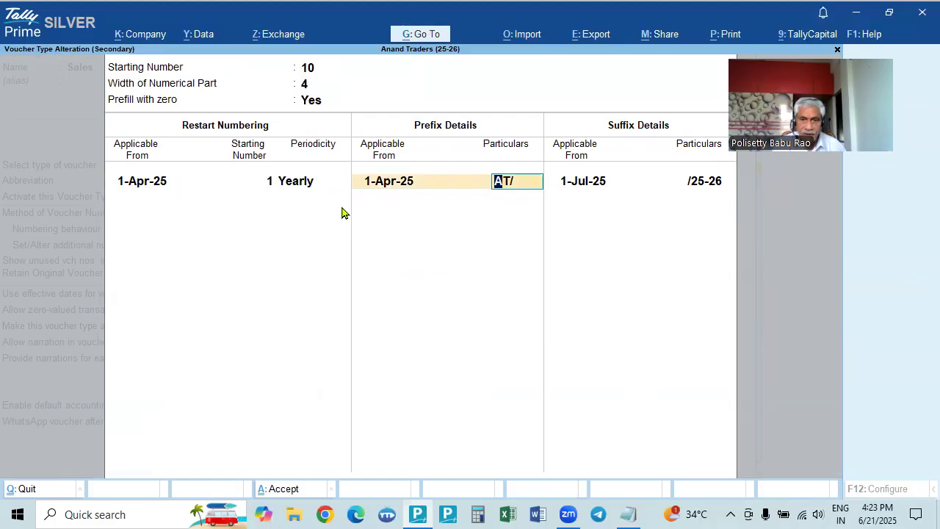
pyautogui.write('5')
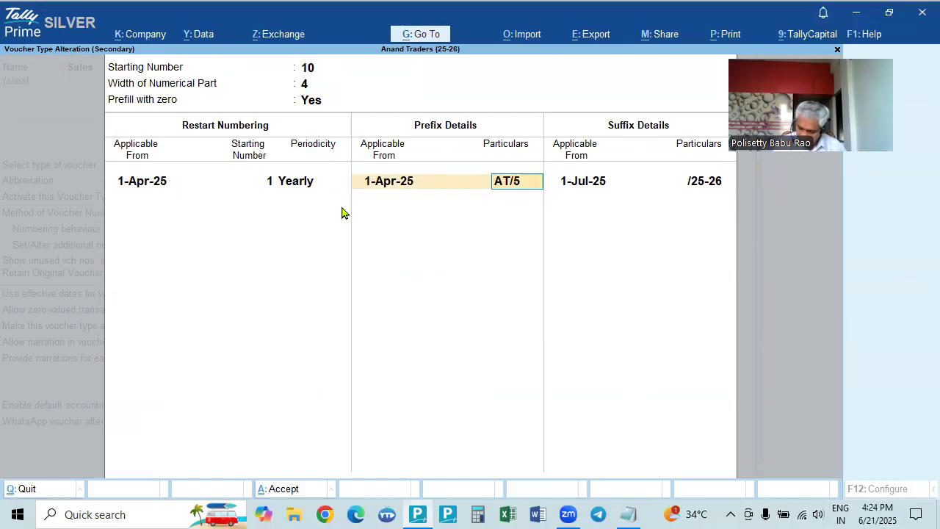
pyautogui.press('BackSpace')
pyautogui.write('25-26/')
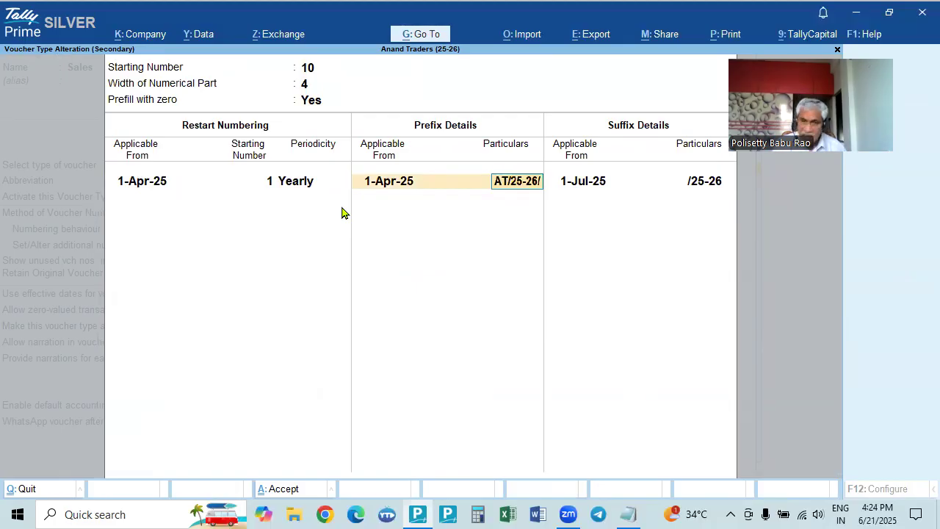
pyautogui.press('Return')
pyautogui.press('Return')
# Step: Remove the suffix entry and accept the Sales voucher type, updating the voucher numbers of existing vouchers
pyautogui.write('1.4')
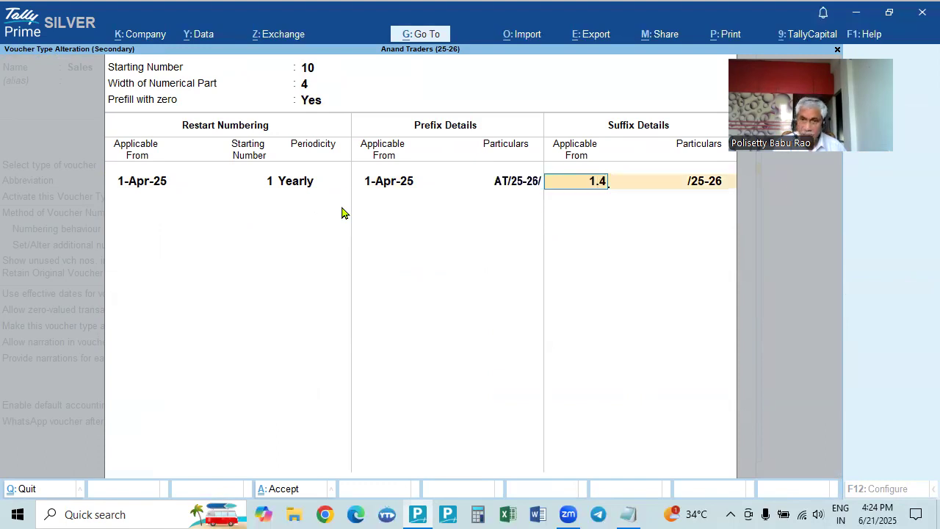
pyautogui.press('Return')
pyautogui.press('BackSpace')
pyautogui.press('BackSpace')
pyautogui.press('space')
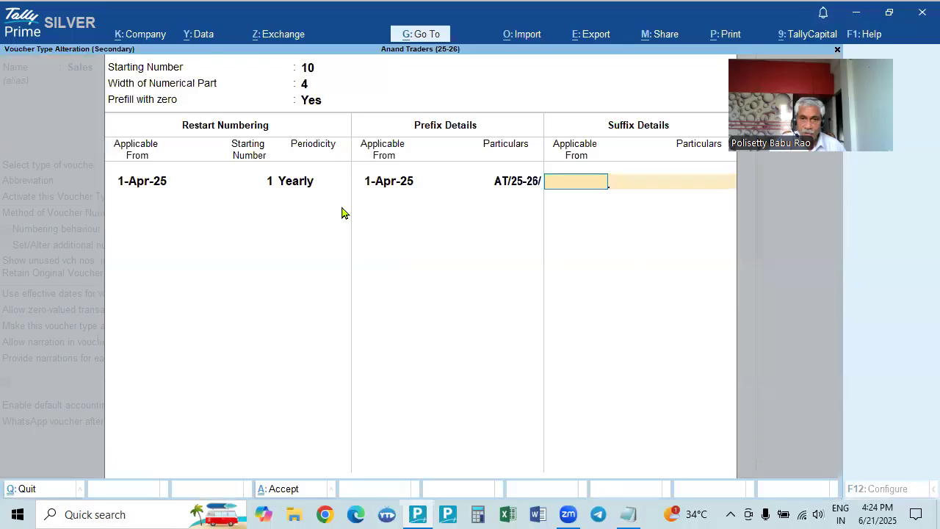
pyautogui.press('Return')
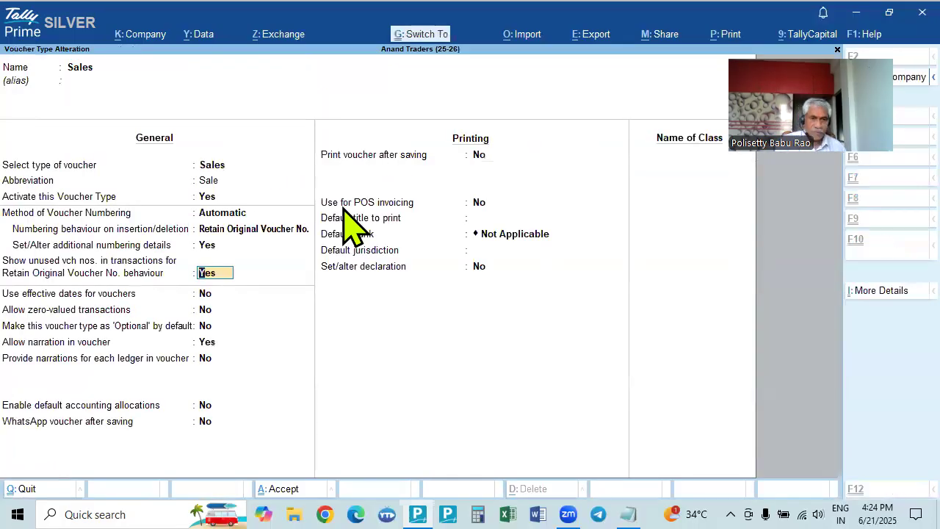
pyautogui.hotkey('ctrl', 'a')
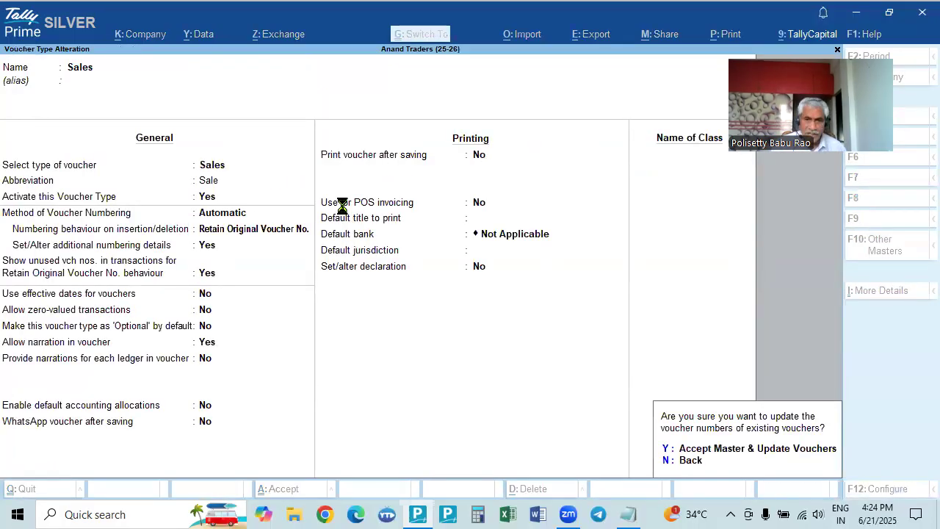
pyautogui.press('y')
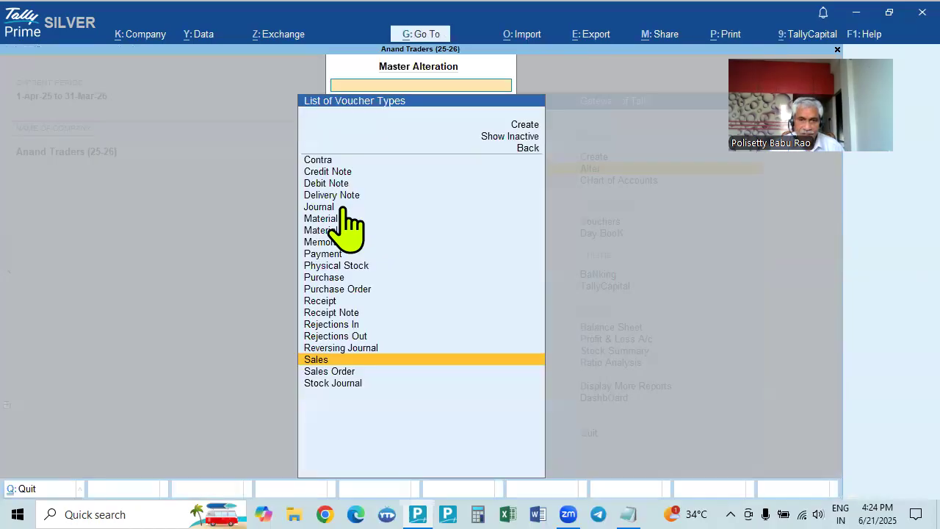
# Step: Leave the voucher type list and open the Day Book for 1-Apr-25 to 1-Jul-25
pyautogui.press('Escape')
pyautogui.press('Down')
pyautogui.press('Down')
pyautogui.press('Down')
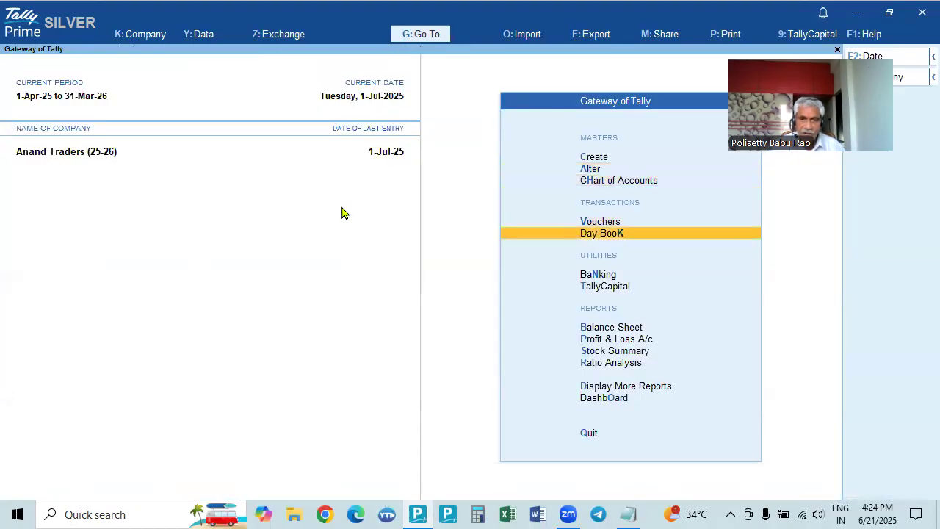
pyautogui.press('Return')
pyautogui.press('F2')
pyautogui.press('space')
pyautogui.press('Return')
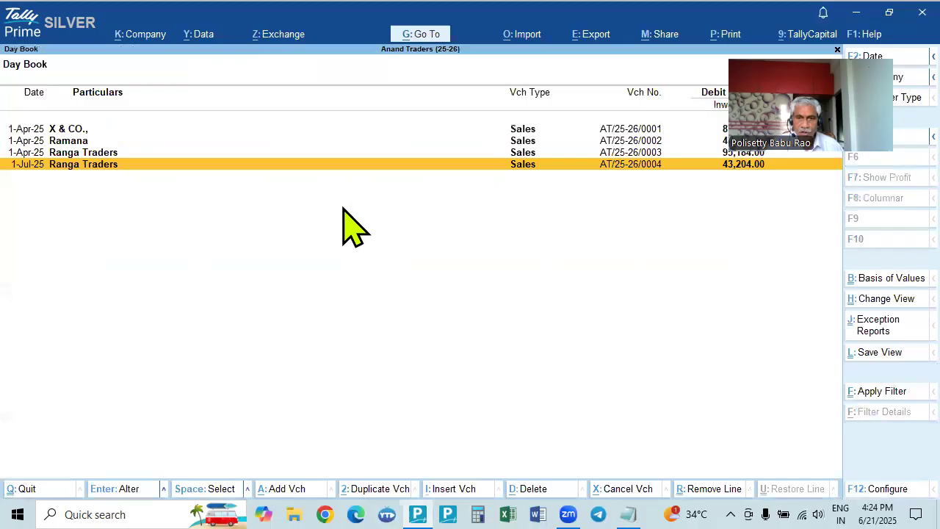
# Step: Examine the voucher number inside the 1-Jul-25 Ranga Traders sales voucher and compare it with the other Day Book entries
pyautogui.click(661, 166)
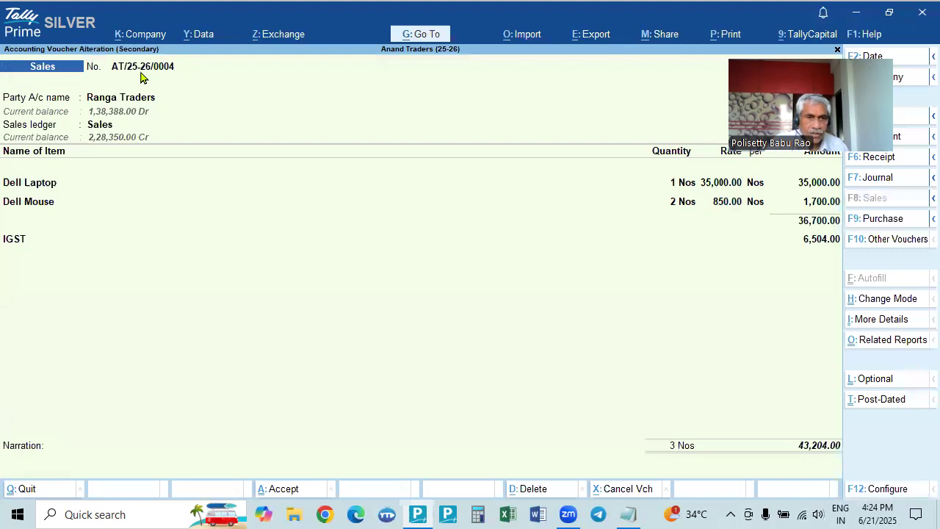
pyautogui.press('Escape')
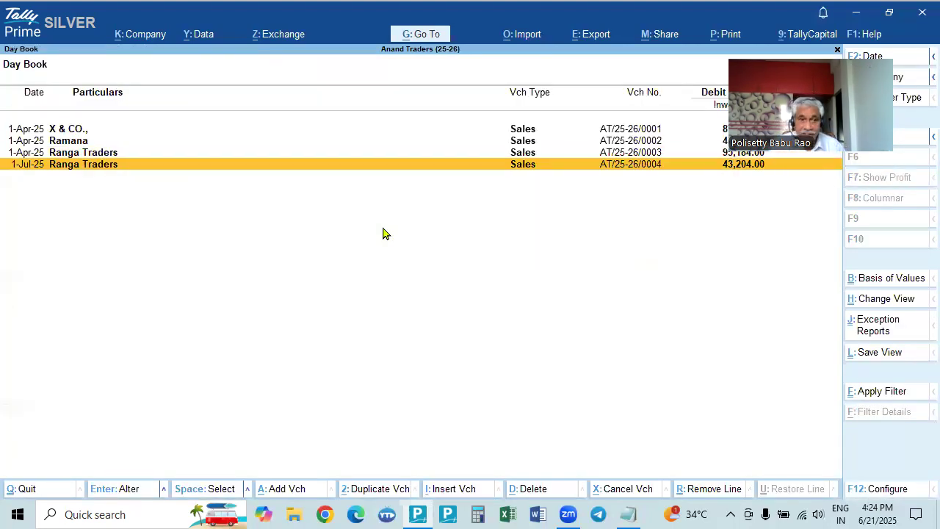
pyautogui.press('Return')
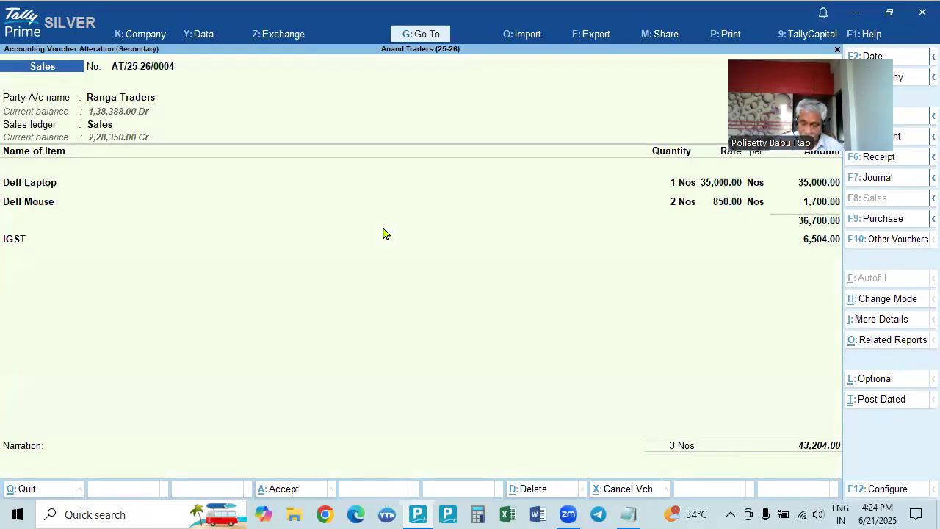
pyautogui.press('Escape')
pyautogui.press('Up')
pyautogui.press('Up')
pyautogui.press('Up')
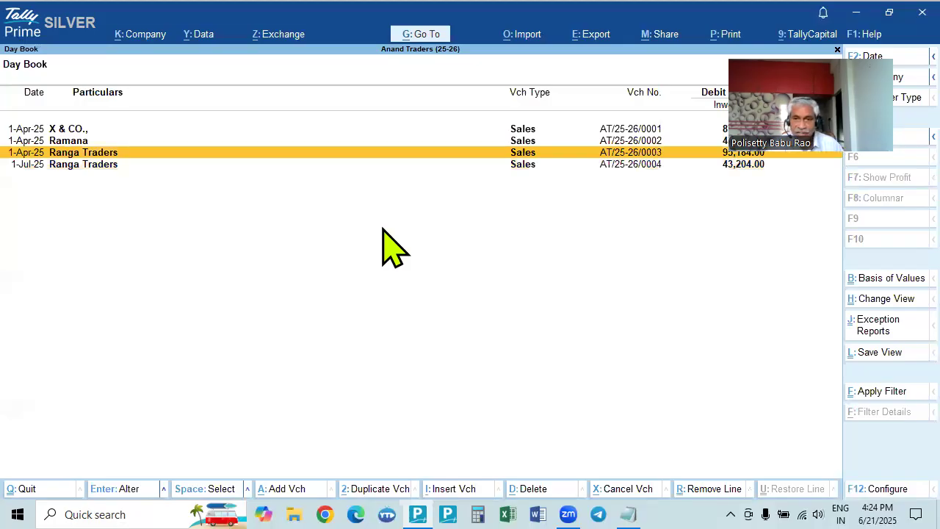
pyautogui.press('Down')
pyautogui.press('Down')
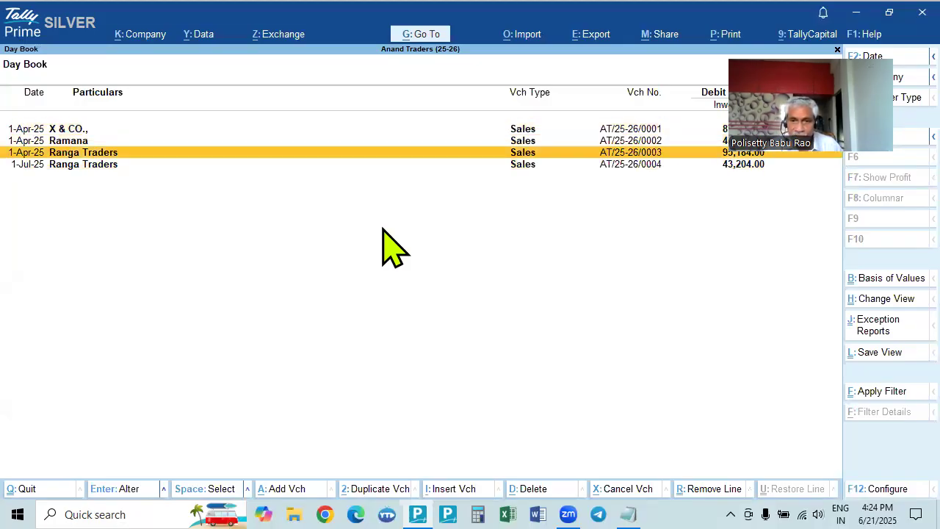
pyautogui.press('Down')
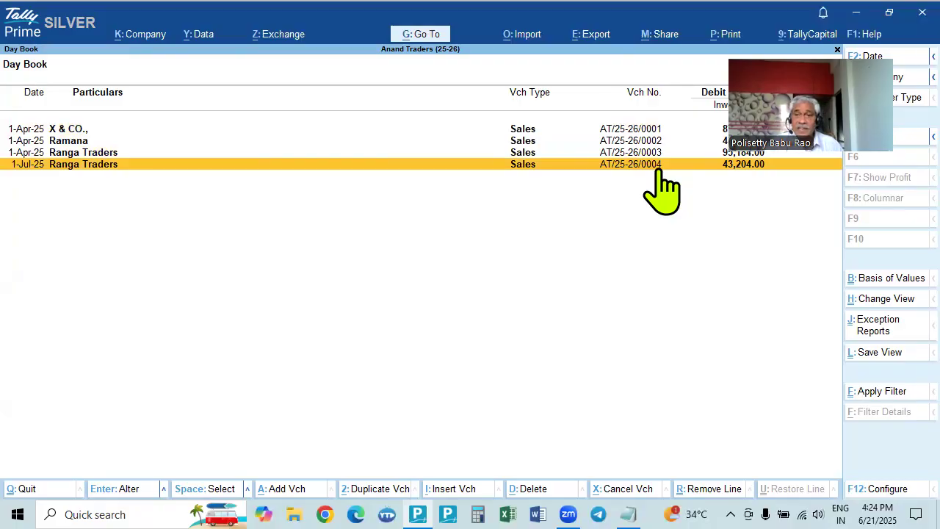
pyautogui.moveTo(100, 341); pyautogui.dragTo(100, 342)
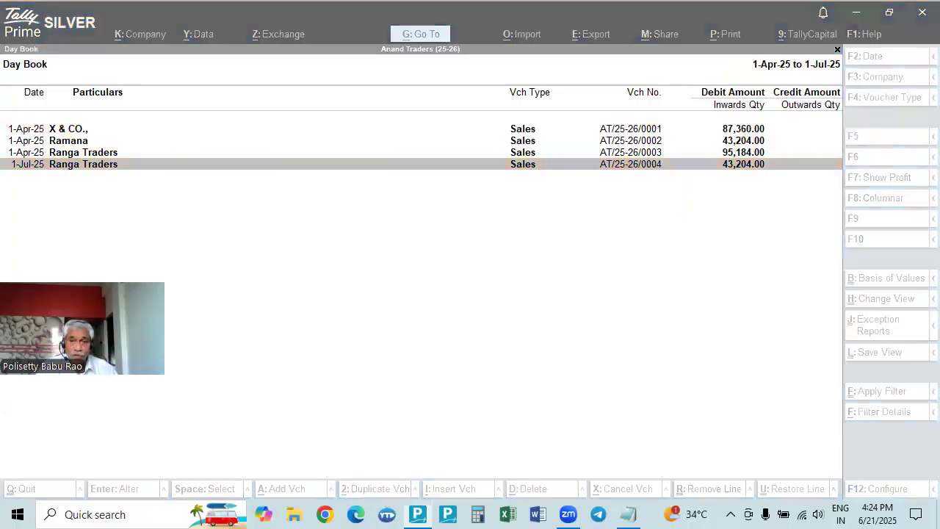
pyautogui.click(590, 241)
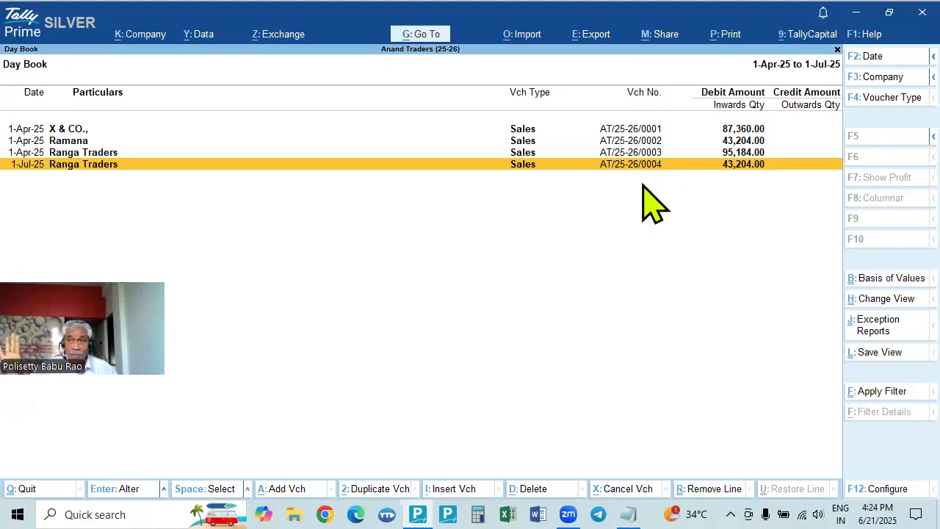
# Step: Delete the 1-Apr-25 Ranga Traders sales voucher numbered AT/25-26/0003 from the Day Book
pyautogui.click(641, 143)
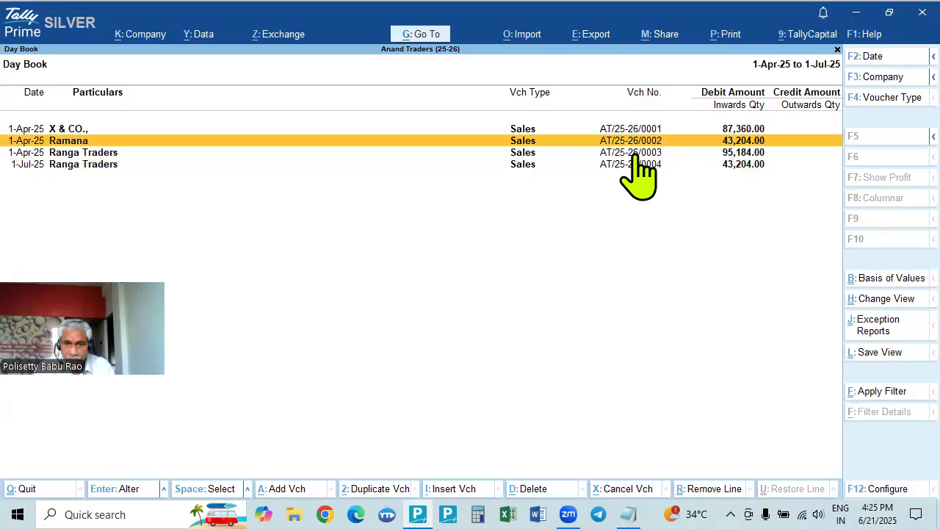
pyautogui.click(633, 155)
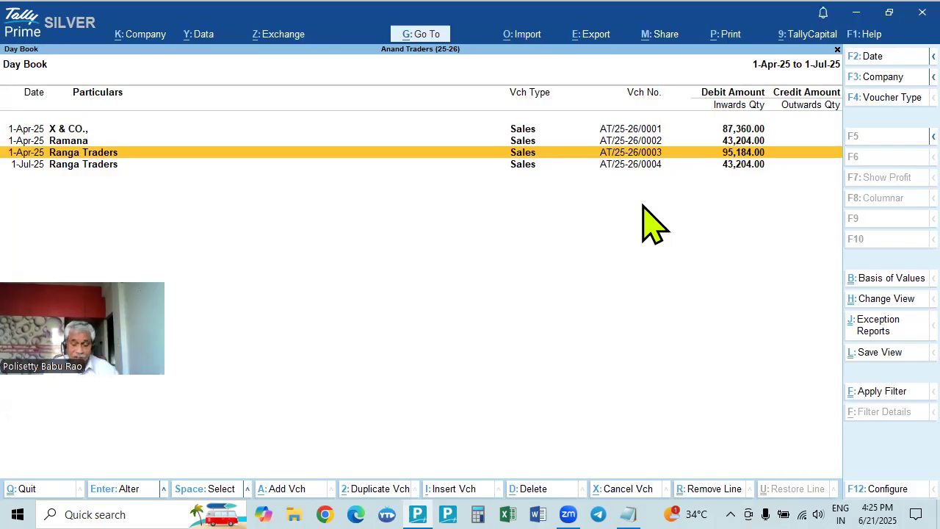
pyautogui.hotkey('alt', 'd')
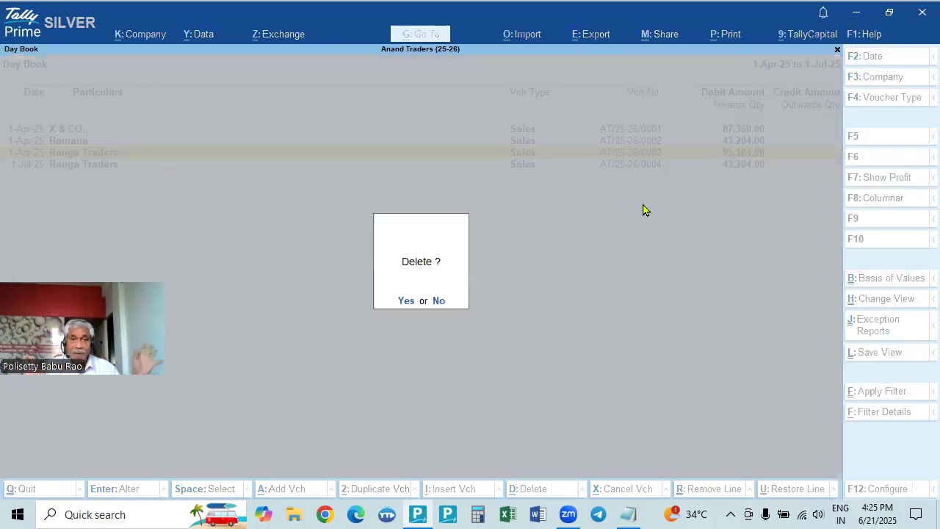
pyautogui.press('y')
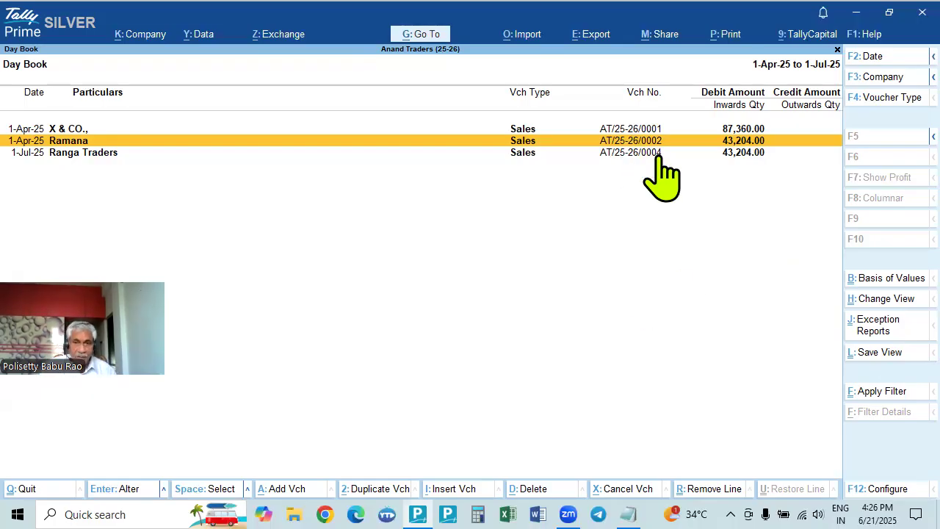
# Step: Leave the Day Book and start a new Sales voucher
pyautogui.press('Escape')
pyautogui.press('Escape')
pyautogui.press('Escape')
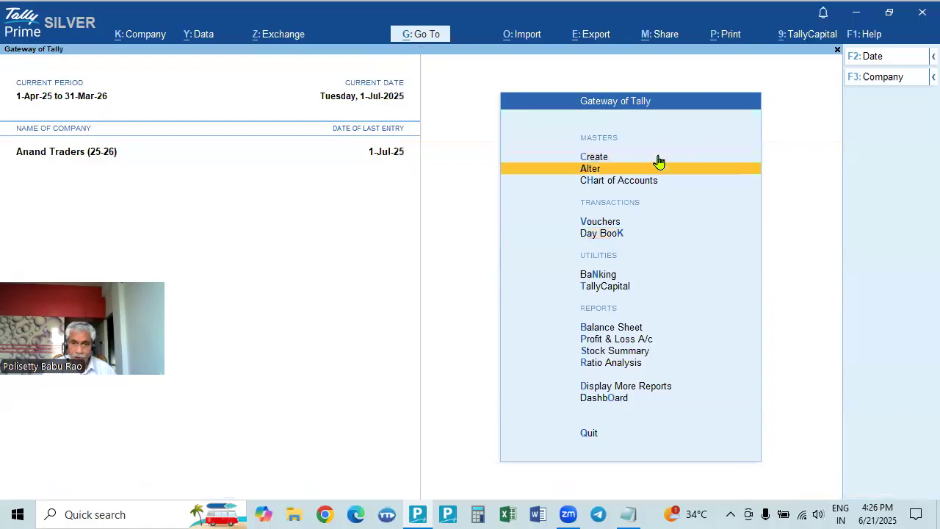
pyautogui.press('Return')
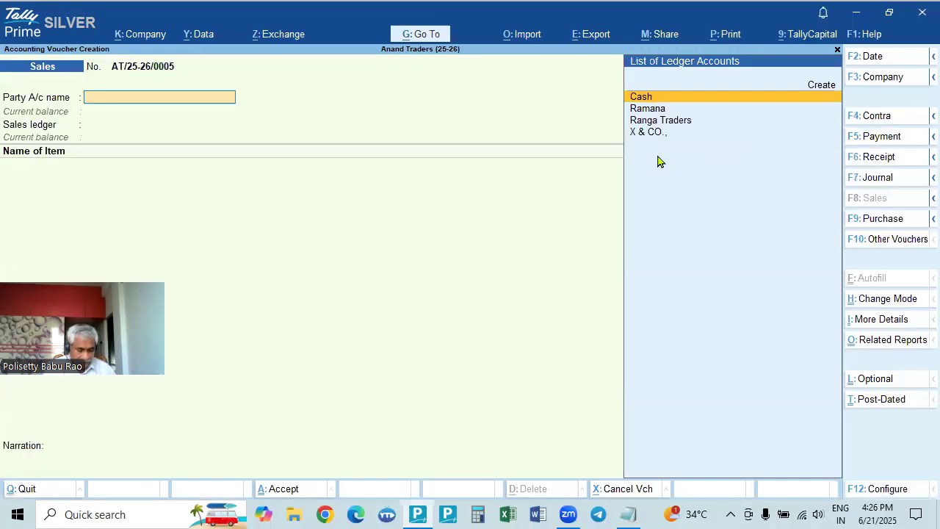
pyautogui.press('F2')
pyautogui.write('1.4')
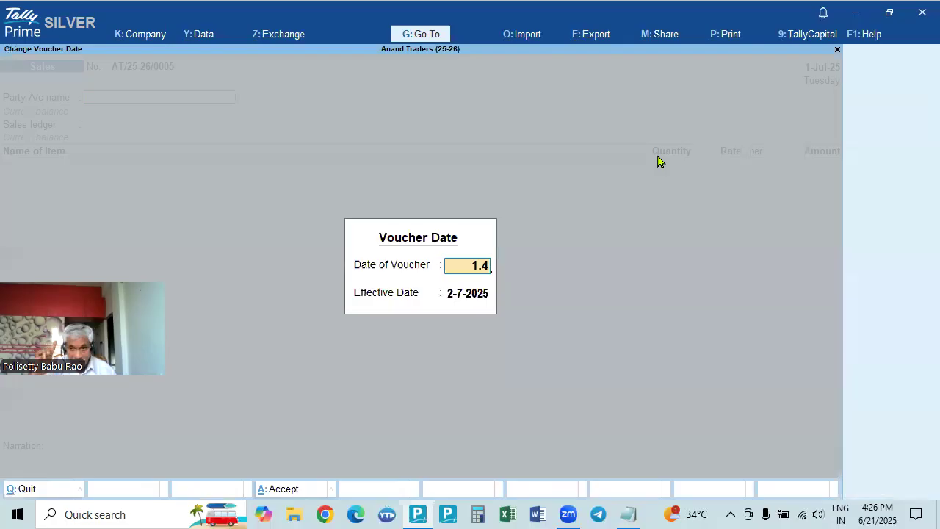
pyautogui.press('Escape')
pyautogui.press('Escape')
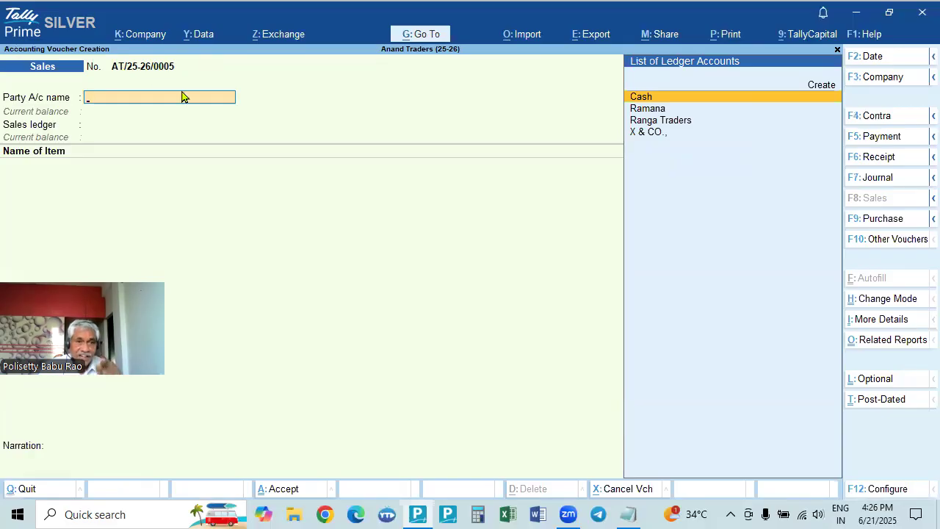
# Step: Assign the unused voucher number AT/25-26/0003 to the new sales voucher through its additional Voucher No. Details
pyautogui.press('Up')
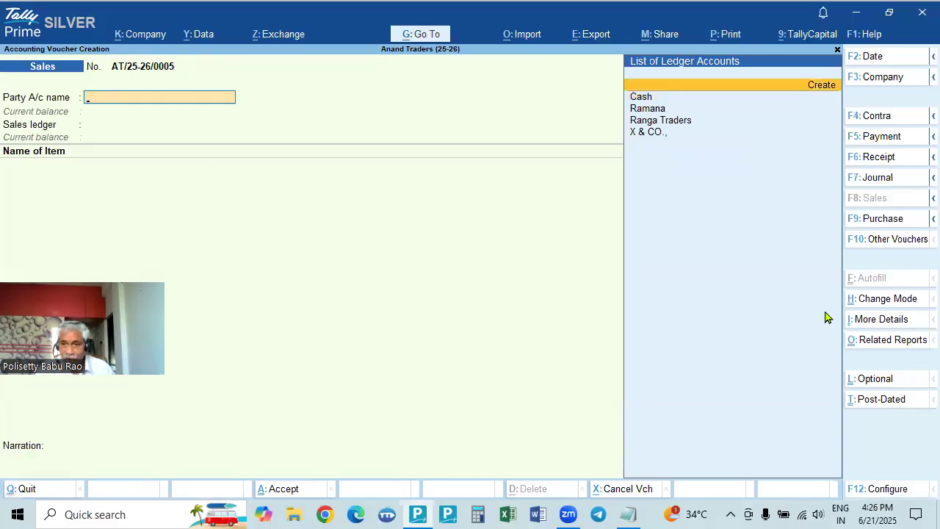
pyautogui.click(875, 323)
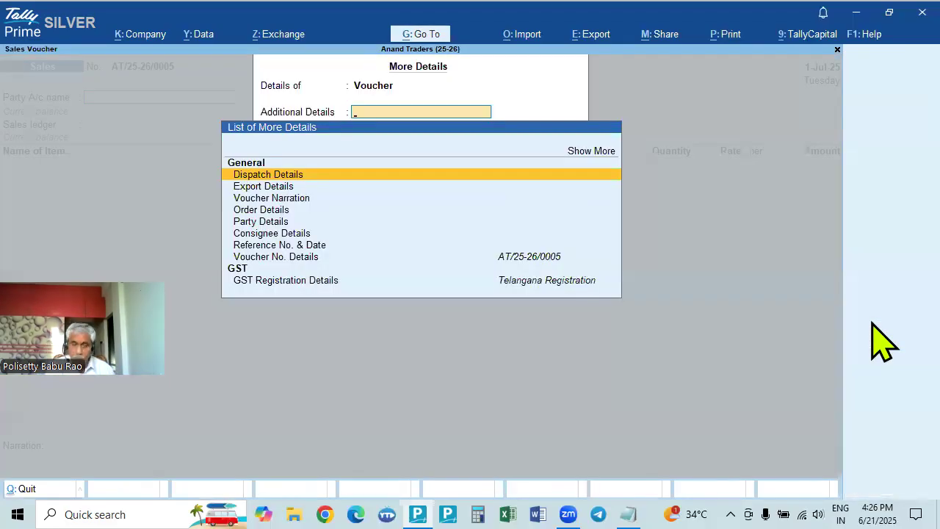
pyautogui.press('Down')
pyautogui.press('Down')
pyautogui.press('Down')
pyautogui.press('Down')
pyautogui.press('Down')
pyautogui.press('Down')
pyautogui.press('Down')
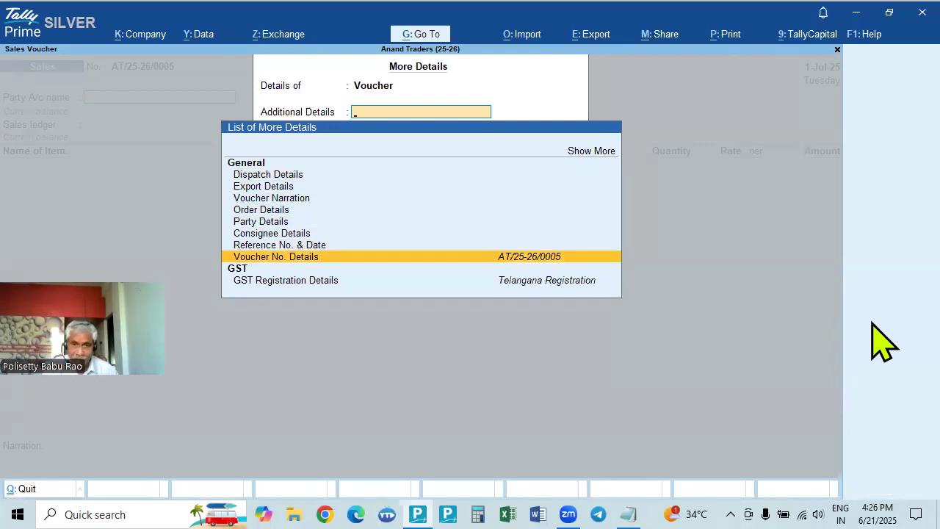
pyautogui.press('Return')
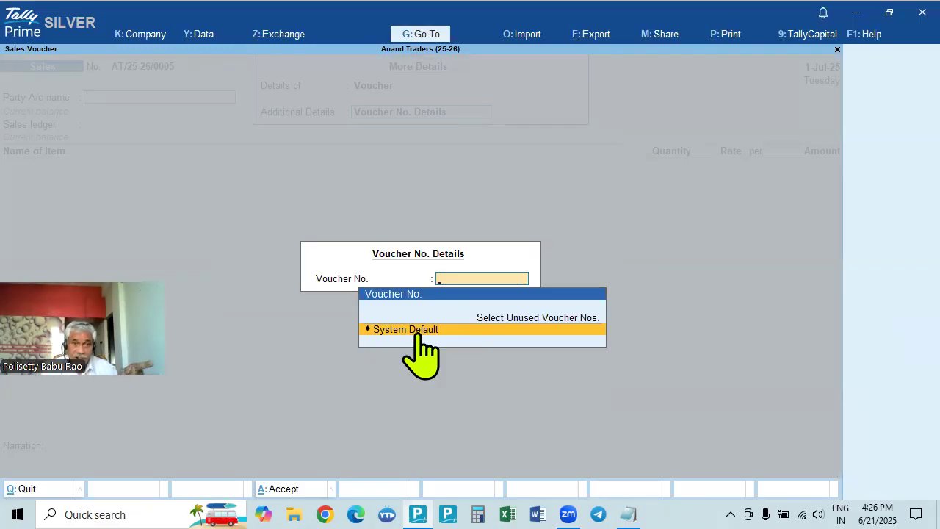
pyautogui.press('Up')
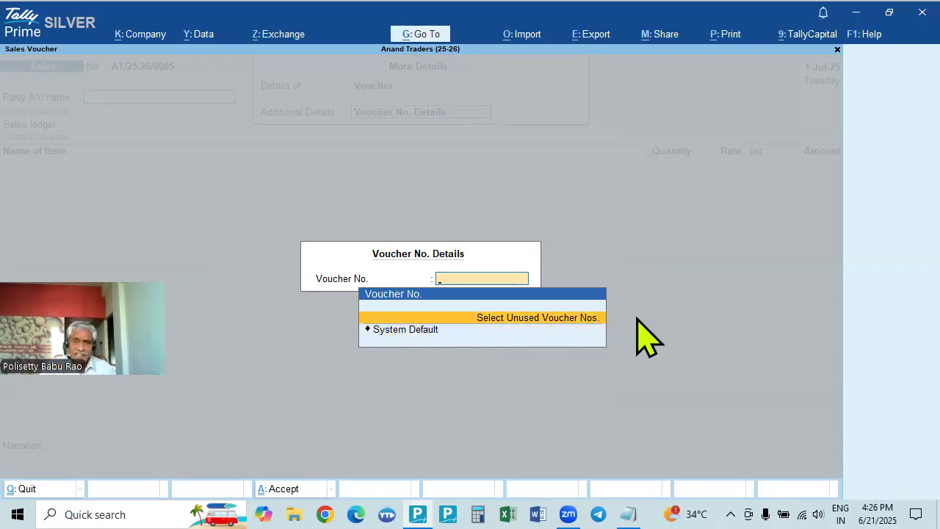
pyautogui.press('Return')
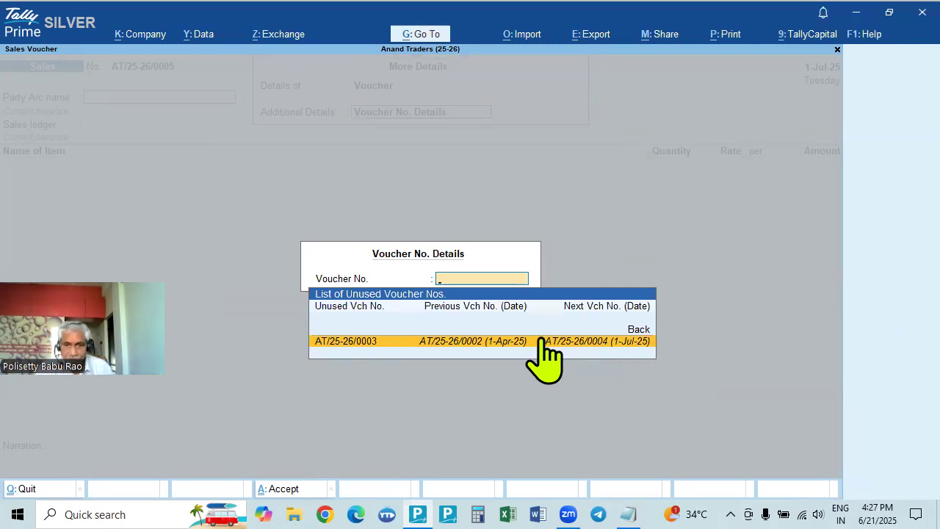
pyautogui.click(461, 342)
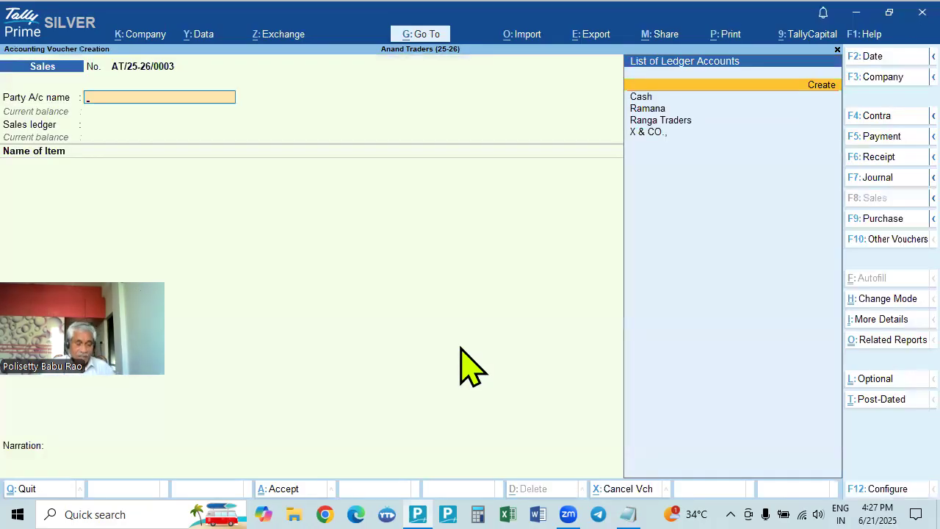
# Step: Set the sales voucher's date and effective date to 1-4-2025
pyautogui.press('F2')
pyautogui.write('1-4')
pyautogui.press('Return')
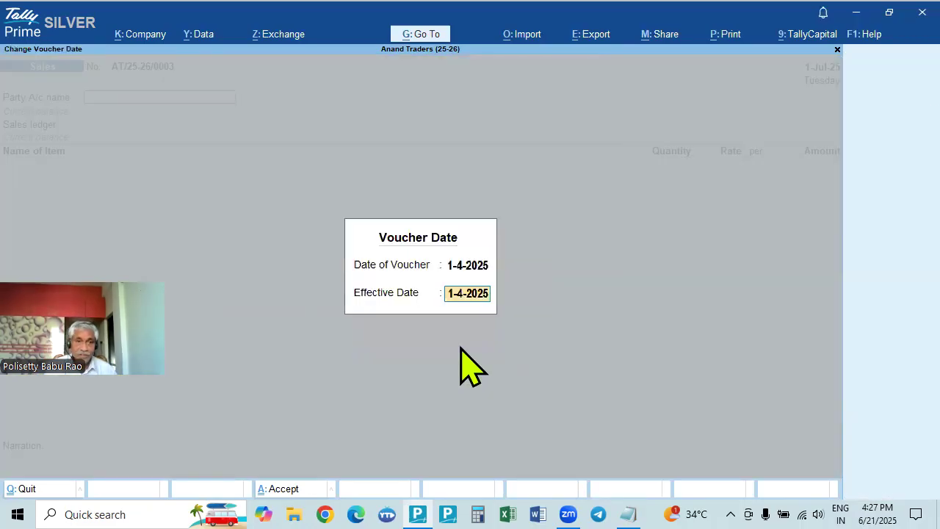
pyautogui.press('Return')
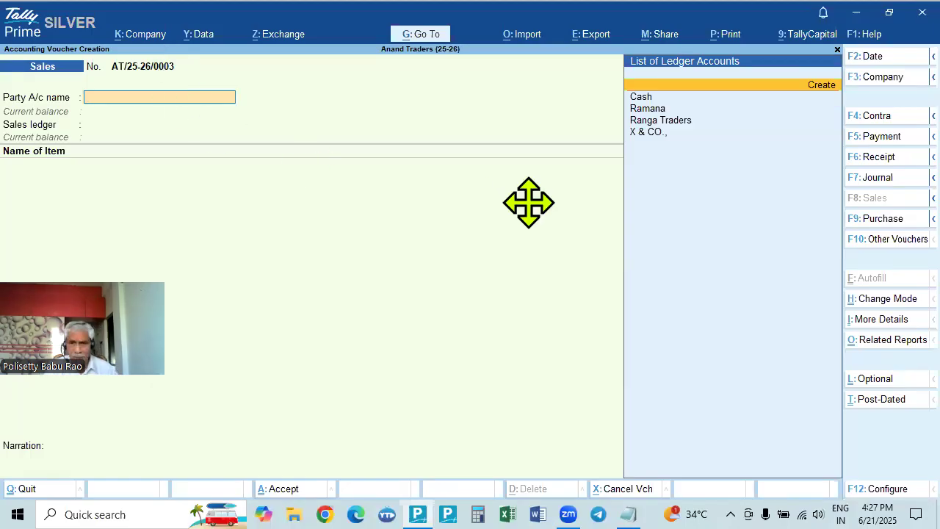
# Step: Choose X & CO., as the party account and accept the default dispatch and party details
pyautogui.press('Down')
pyautogui.press('Down')
pyautogui.press('Down')
pyautogui.press('Down')
pyautogui.press('Return')
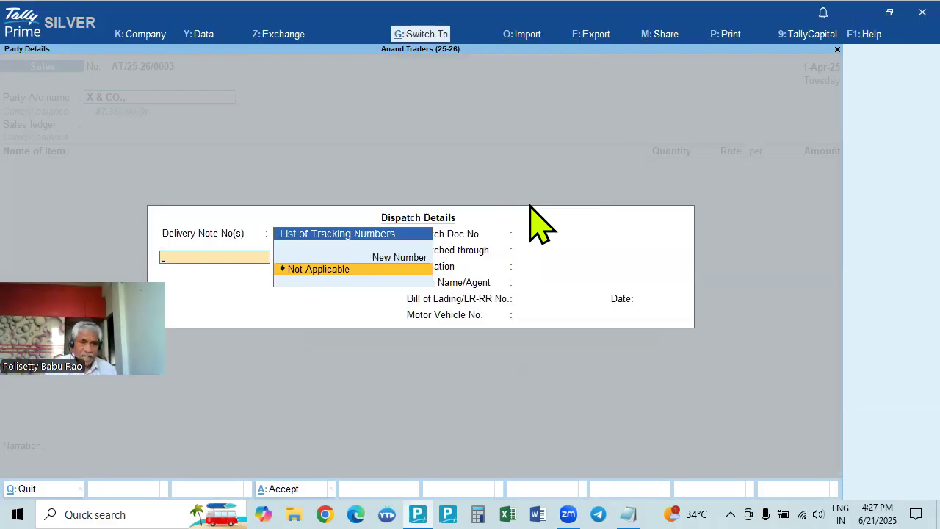
pyautogui.hotkey('ctrl', 'a')
pyautogui.hotkey('ctrl', 'a')
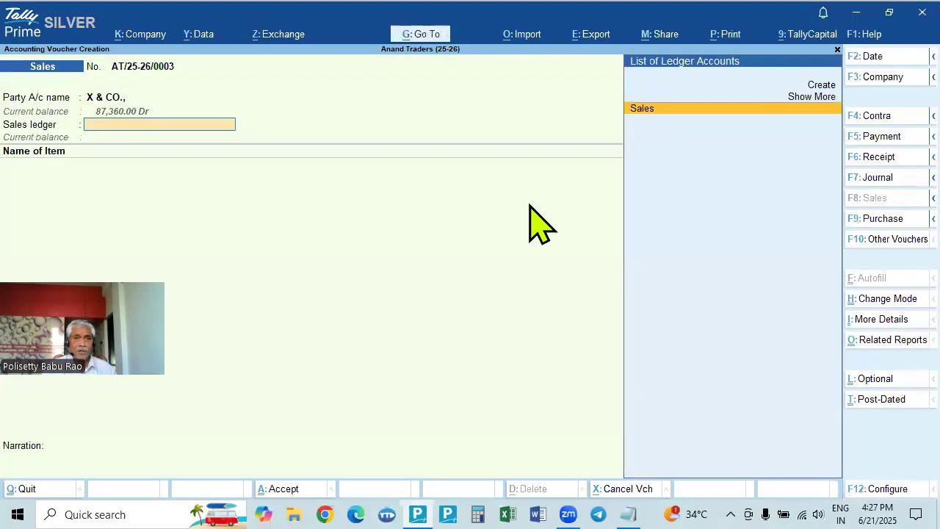
# Step: Use the Sales ledger and add 2 Nos of HP Keyboard at a rate of 400, with tracking number Not Applicable
pyautogui.press('Down')
pyautogui.press('Down')
pyautogui.press('Down')
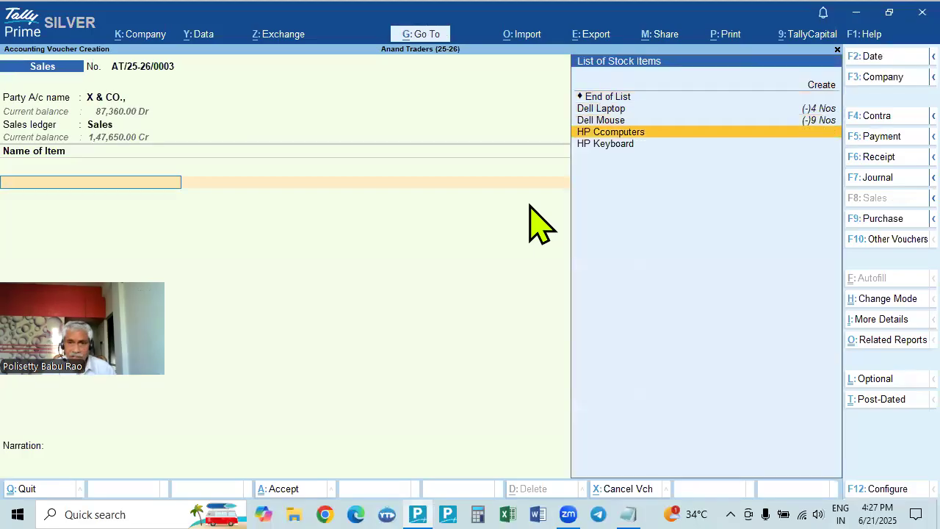
pyautogui.press('Down')
pyautogui.press('Return')
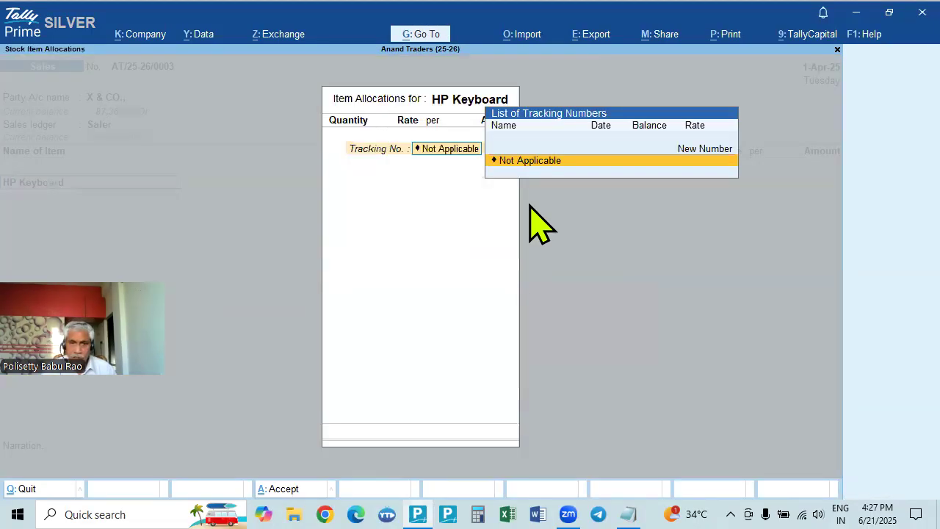
pyautogui.press('Return')
pyautogui.write('2')
pyautogui.press('Return')
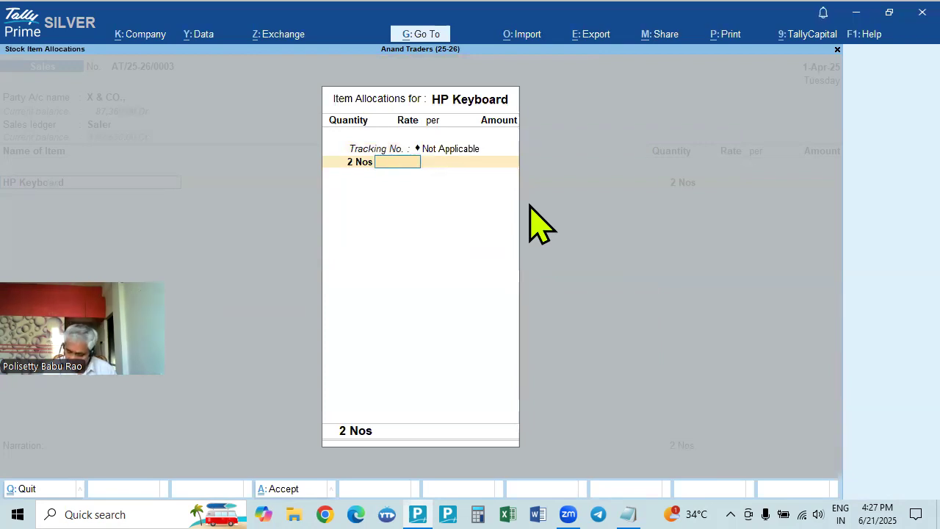
pyautogui.write('400')
pyautogui.press('Return')
pyautogui.press('Return')
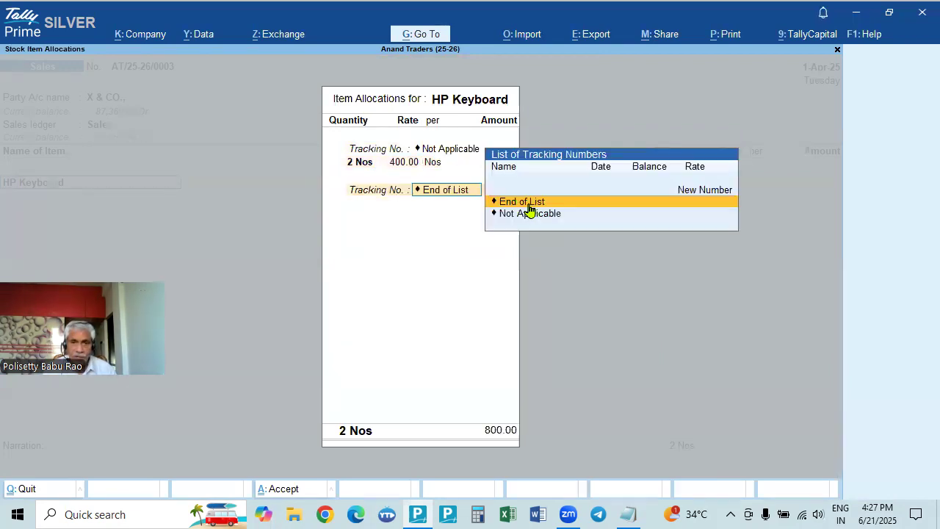
pyautogui.press('Return')
pyautogui.press('Return')
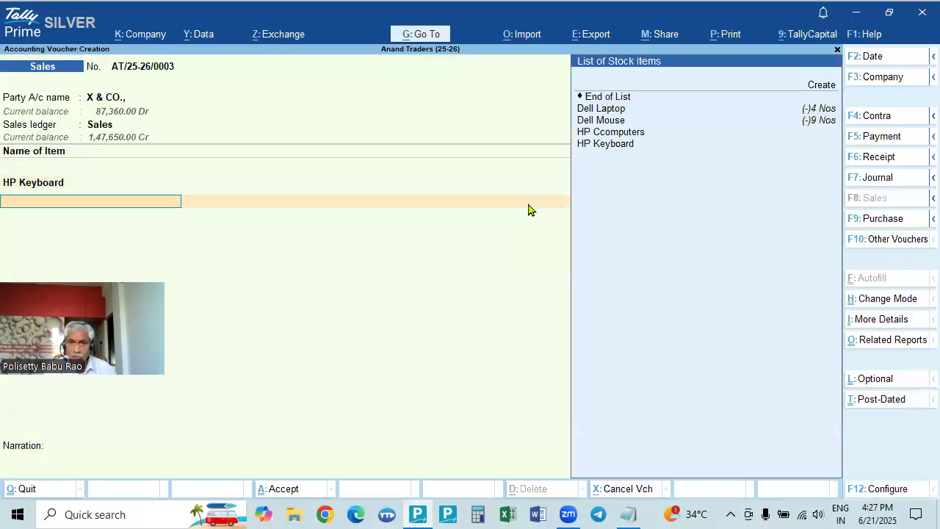
# Step: Add 2 Nos of Dell Mouse at a rate of 850 and end the item list
pyautogui.press('Down')
pyautogui.press('Down')
pyautogui.press('Return')
pyautogui.press('Return')
pyautogui.write('2')
pyautogui.press('Return')
pyautogui.press('Return')
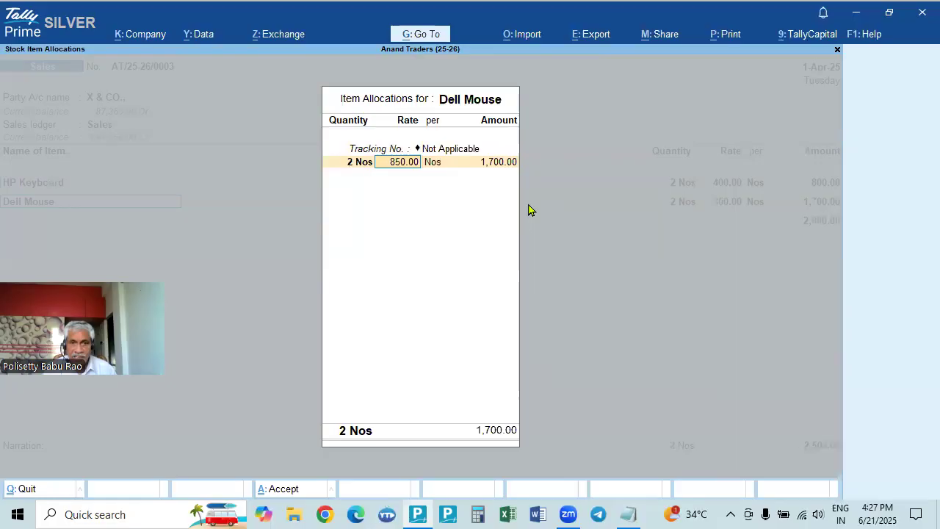
pyautogui.press('Return')
pyautogui.press('Return')
pyautogui.press('Return')
pyautogui.press('Return')
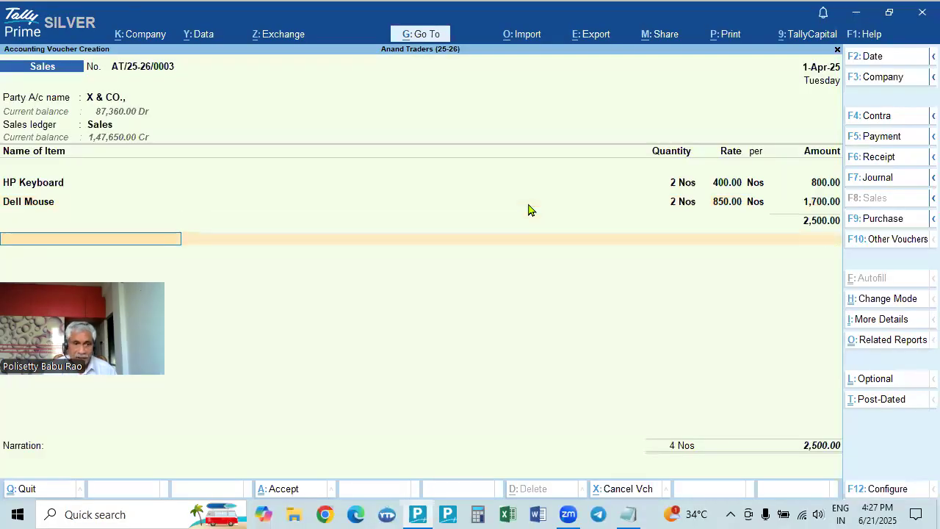
# Step: Add the CGST and SGST ledgers below the items with their calculated amounts
pyautogui.write('Cg')
pyautogui.press('Return')
pyautogui.press('Return')
pyautogui.write('SG')
pyautogui.press('Return')
pyautogui.press('Return')
pyautogui.press('Return')
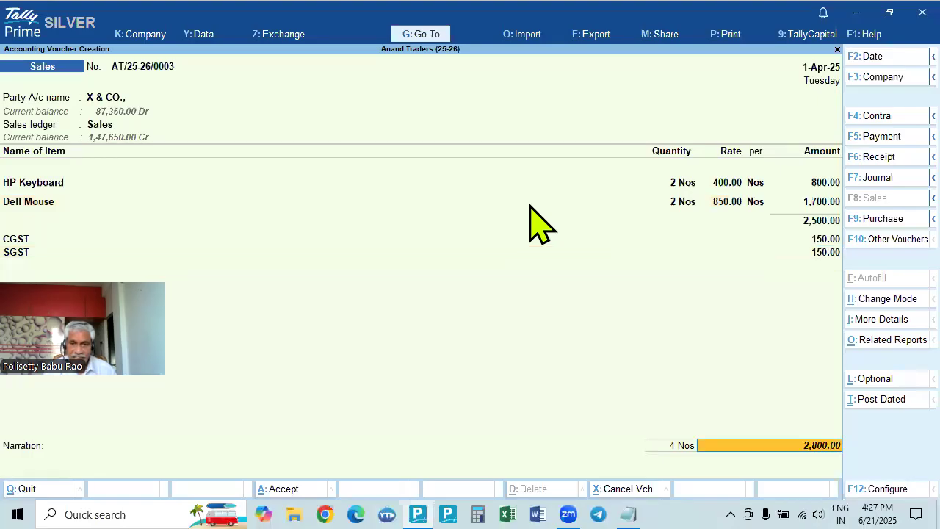
# Step: Leave the narration blank and save the X & CO., sales voucher
pyautogui.press('Return')
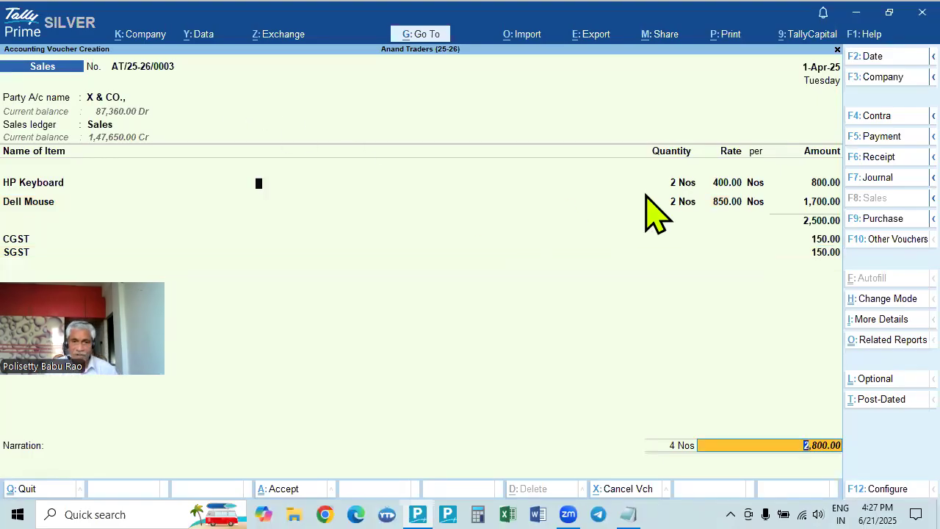
pyautogui.press('Return')
pyautogui.press('Return')
pyautogui.press('Return')
pyautogui.press('Return')
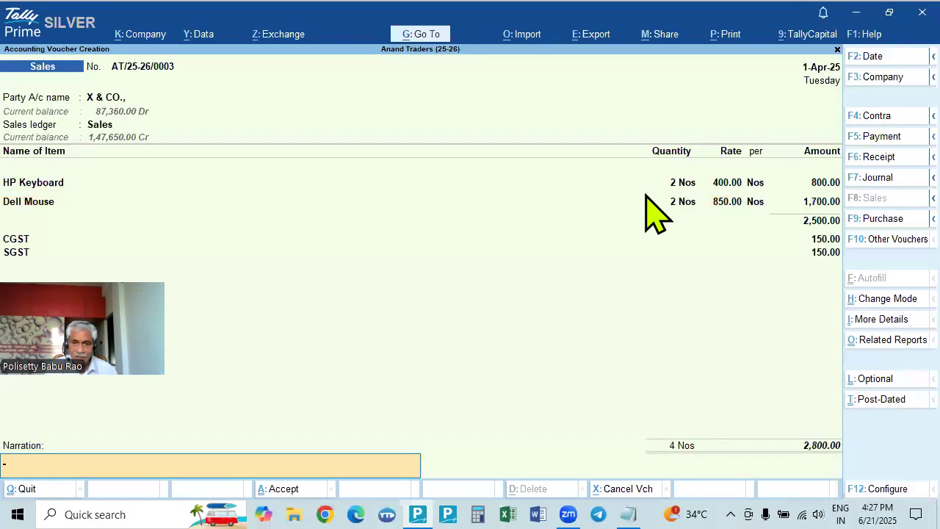
pyautogui.press('Return')
pyautogui.press('Return')
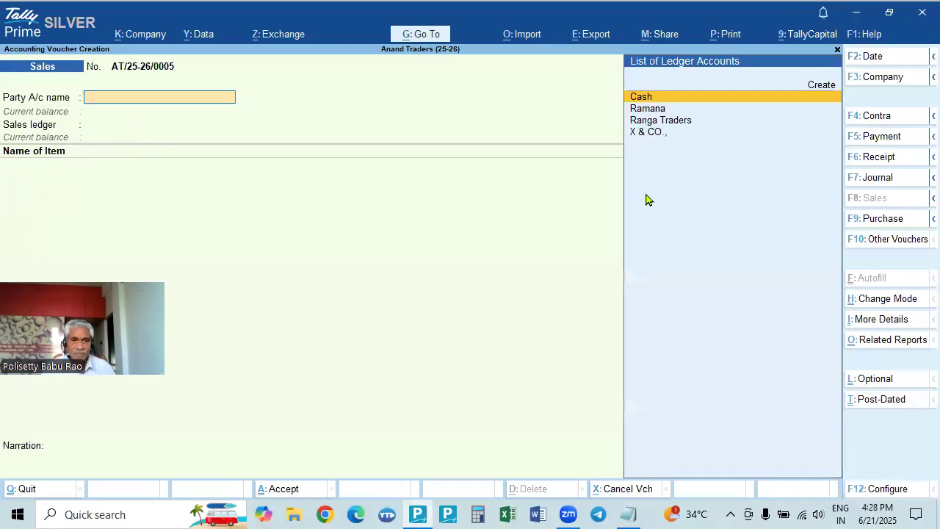
# Step: Leave voucher creation and review the sales voucher entries in the Day Book for 1-Apr-25
pyautogui.press('Escape')
pyautogui.press('Down')
pyautogui.press('Return')
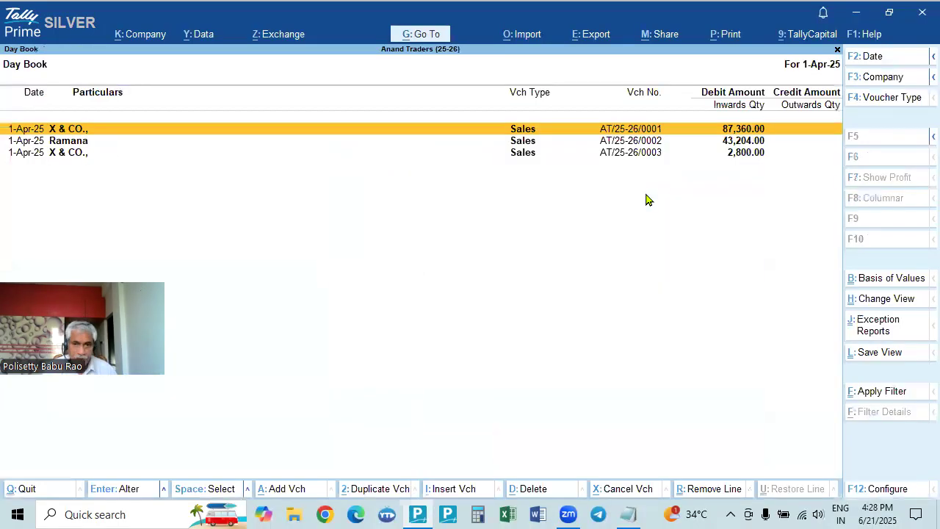
pyautogui.press('F2')
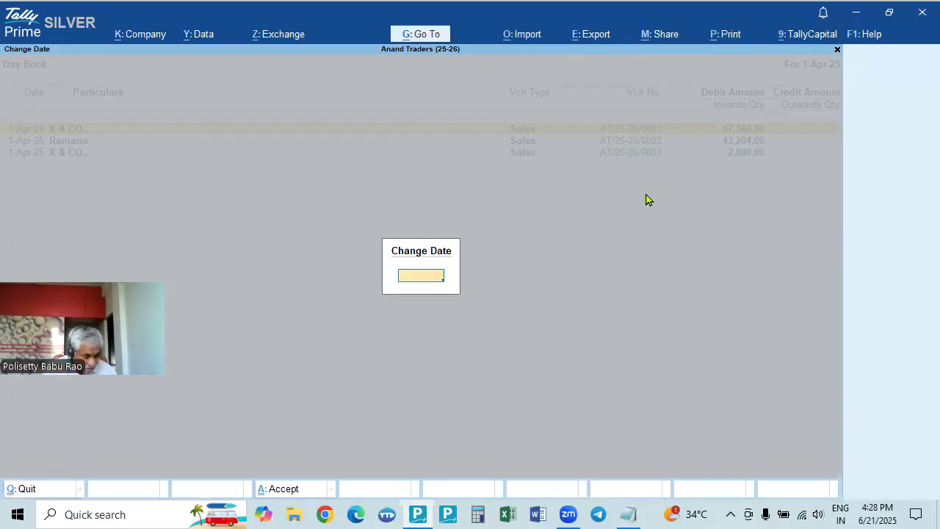
pyautogui.press('Escape')
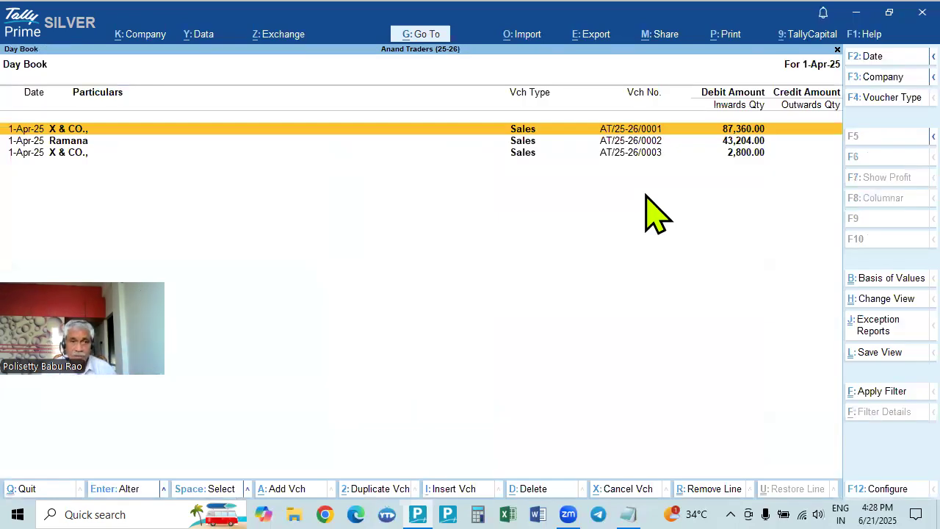
pyautogui.press('Down')
pyautogui.press('Down')
pyautogui.press('Up')
pyautogui.press('Up')
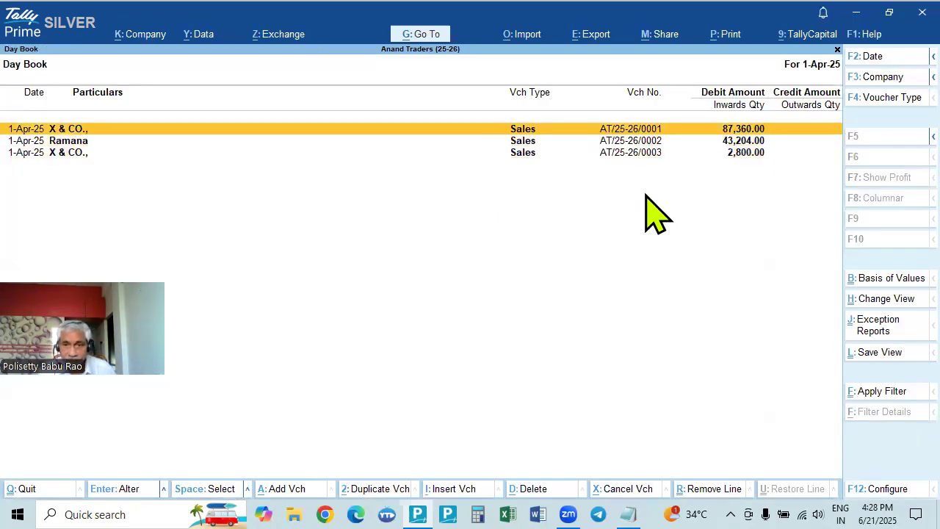
pyautogui.press('Down')
pyautogui.press('Down')
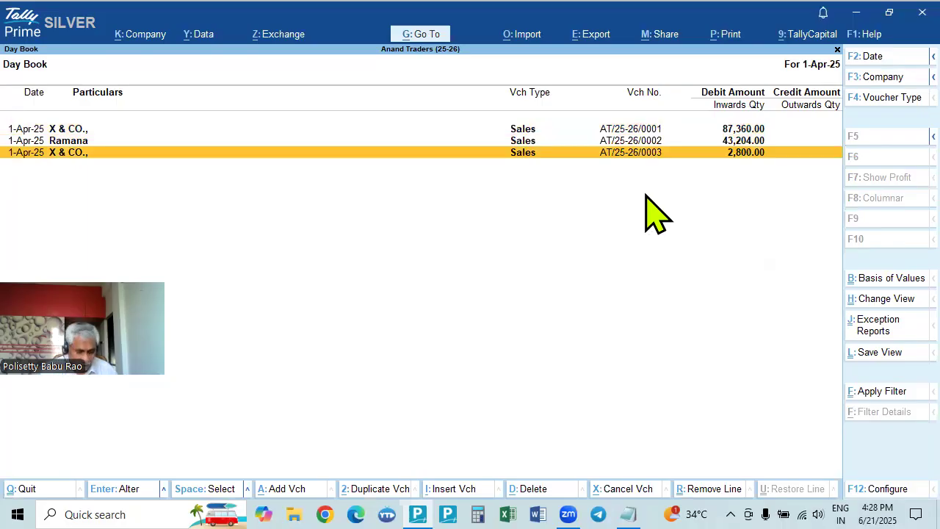
# Step: View the Day Book for the period 1-Apr-25 to 1-Jul-25 and go through the listed voucher numbers
pyautogui.press('F2')
pyautogui.press('BackSpace')
pyautogui.press('Return')
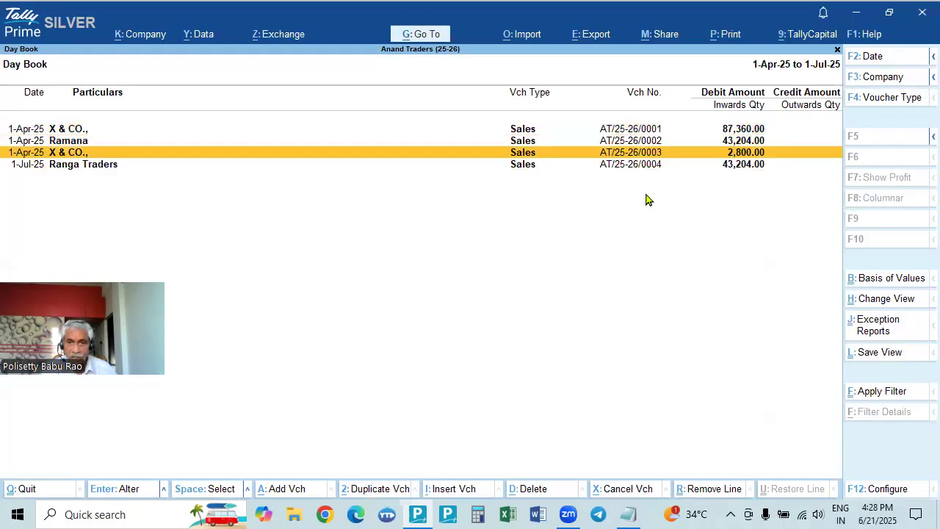
pyautogui.press('Down')
pyautogui.press('Up')
pyautogui.press('Up')
pyautogui.press('Up')
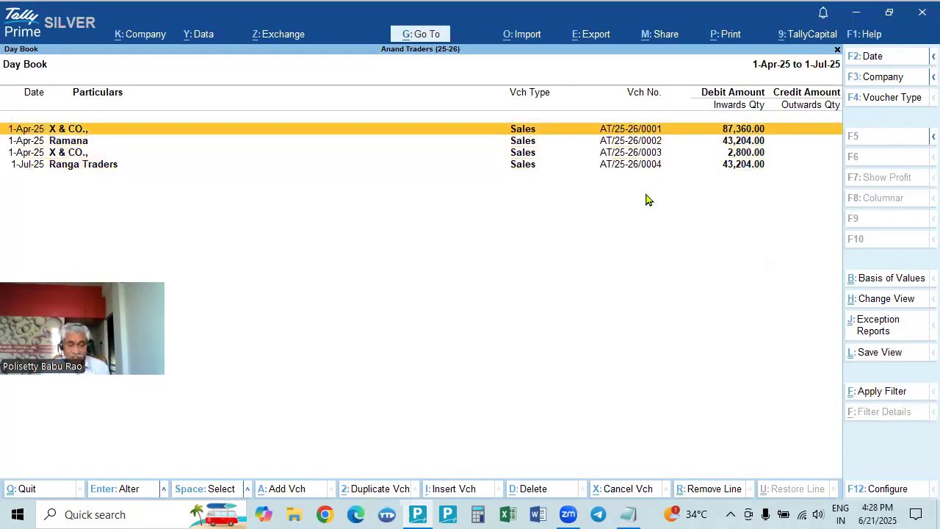
pyautogui.press('F2')
pyautogui.press('BackSpace')
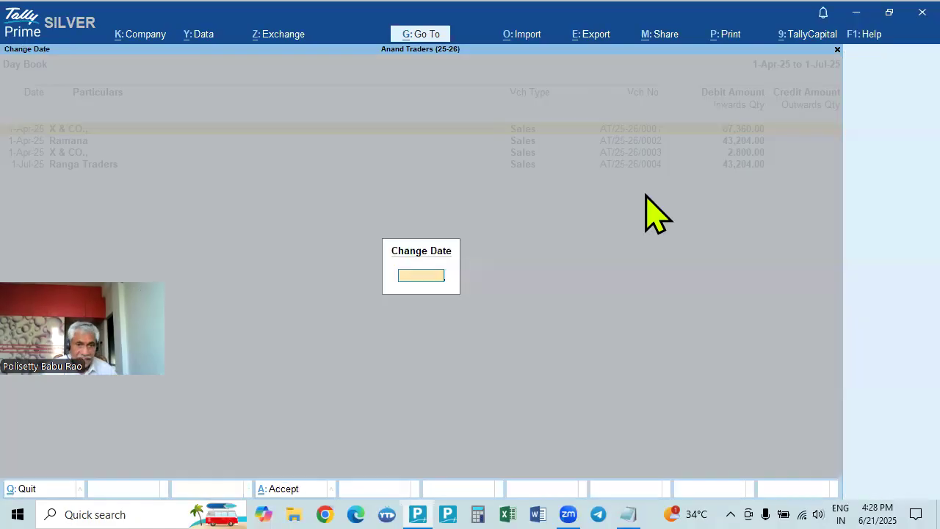
pyautogui.press('Escape')
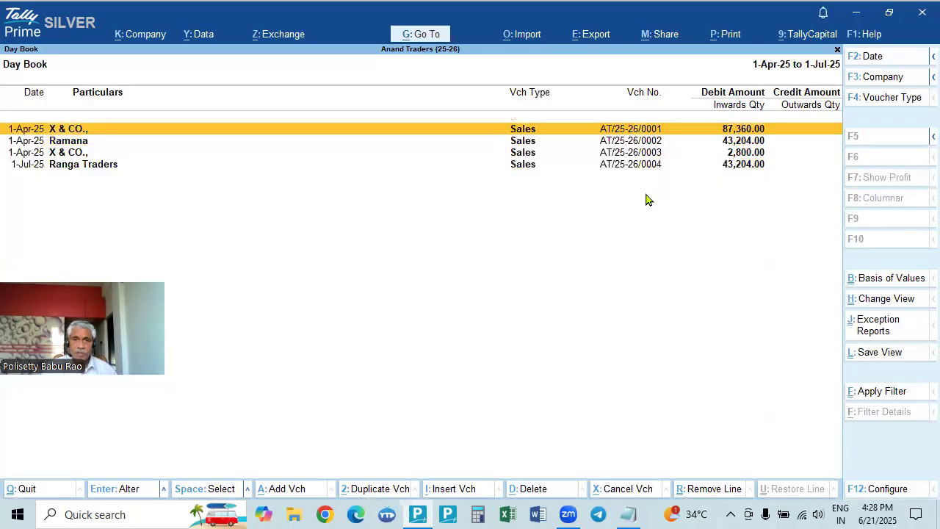
# Step: Delete the 1-Apr-25 sales voucher numbered AT/25-26/0002 from the Day Book
pyautogui.click(648, 144)
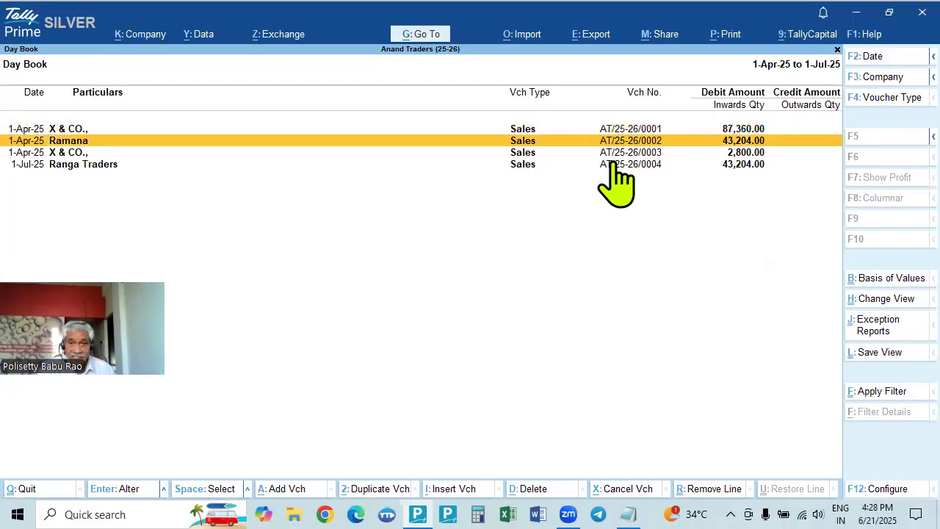
pyautogui.click(649, 143)
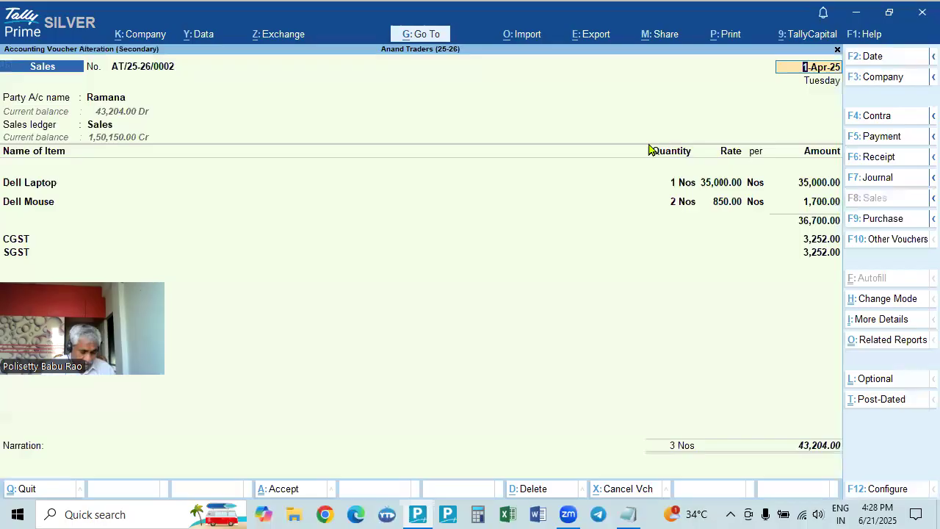
pyautogui.hotkey('alt', 'd')
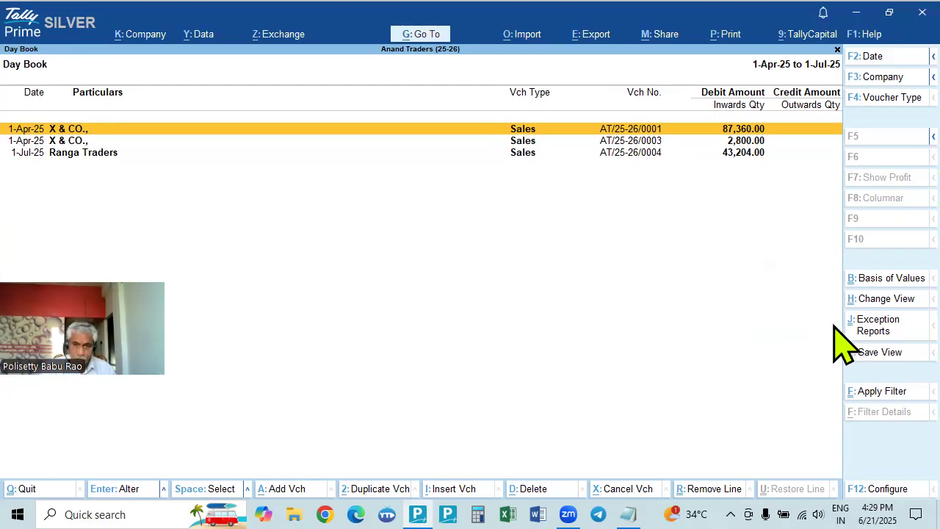
# Step: Return from the Day Book to the Gateway of Tally and start a new Sales voucher
pyautogui.press('Escape')
pyautogui.press('Escape')
pyautogui.press('Escape')
pyautogui.press('Down')
pyautogui.press('Down')
pyautogui.press('Down')
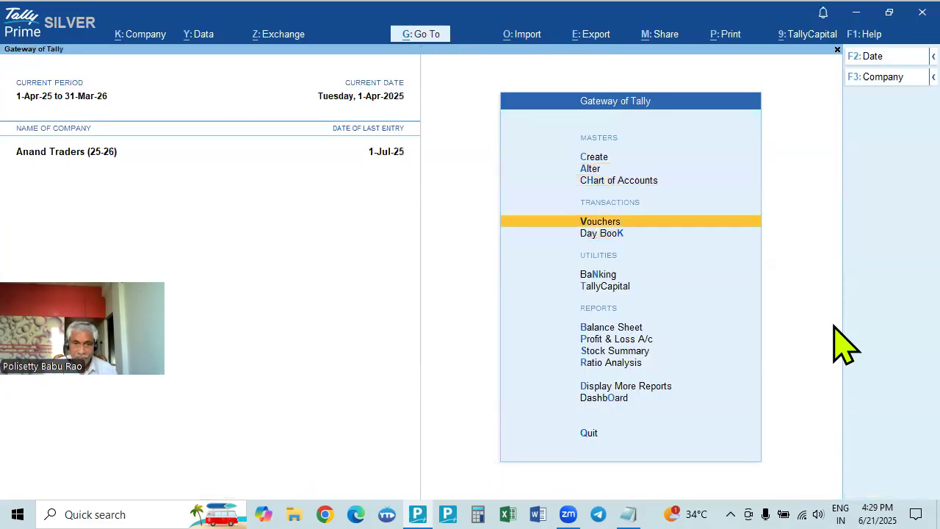
pyautogui.press('Return')
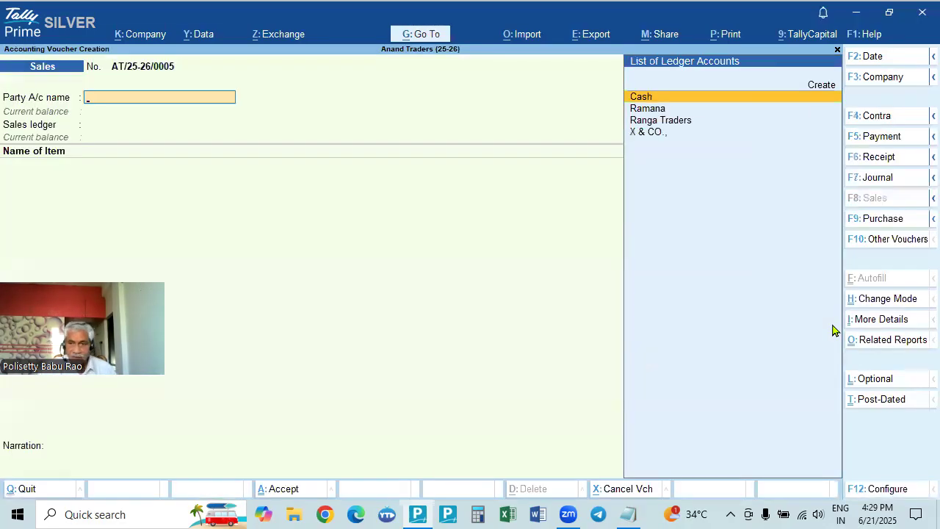
# Step: Assign the unused voucher number AT/25-26/0002 to the new sales voucher through its additional Voucher No. Details
pyautogui.click(892, 322)
pyautogui.press('Down')
pyautogui.press('Down')
pyautogui.press('Down')
pyautogui.press('Down')
pyautogui.press('Down')
pyautogui.press('Down')
pyautogui.press('Down')
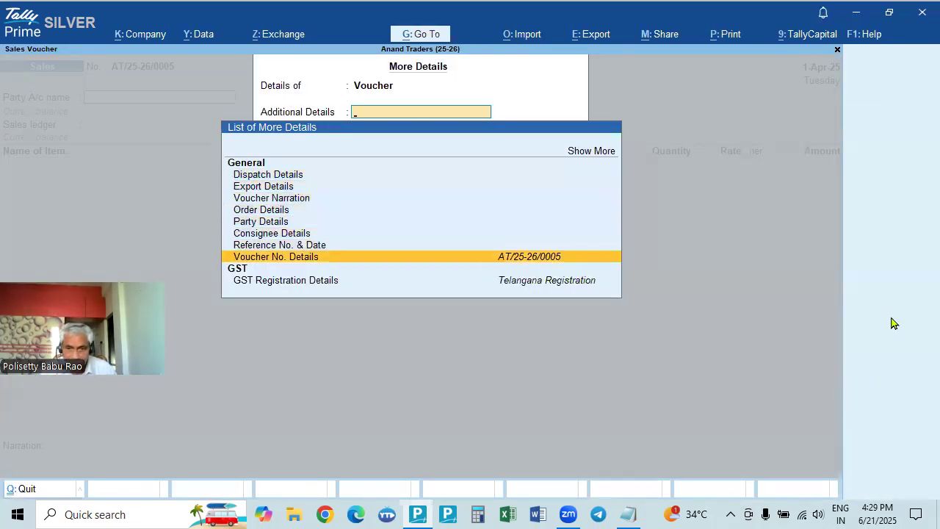
pyautogui.press('Return')
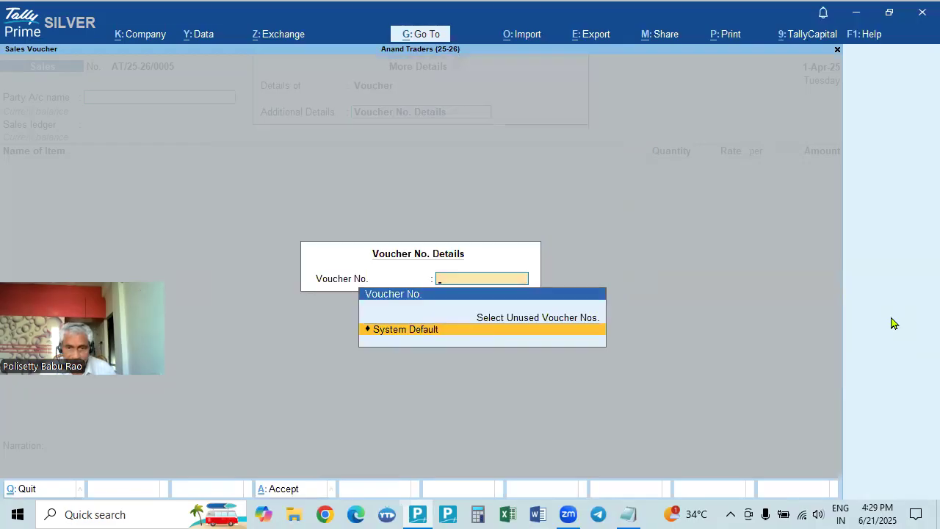
pyautogui.press('Up')
pyautogui.press('Return')
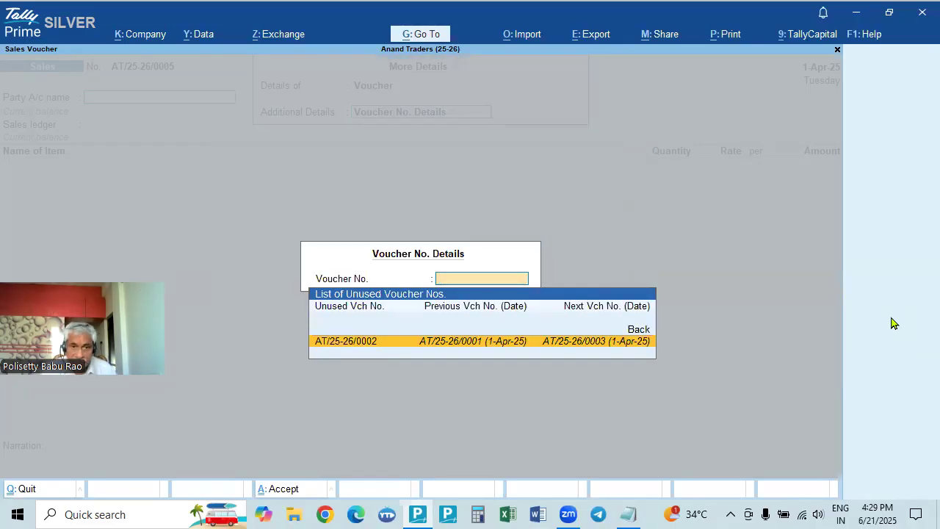
pyautogui.press('Return')
# Step: Set the new sales voucher's date to 1-Apr-25 and accept the effective date
pyautogui.press('F2')
pyautogui.write('1-4')
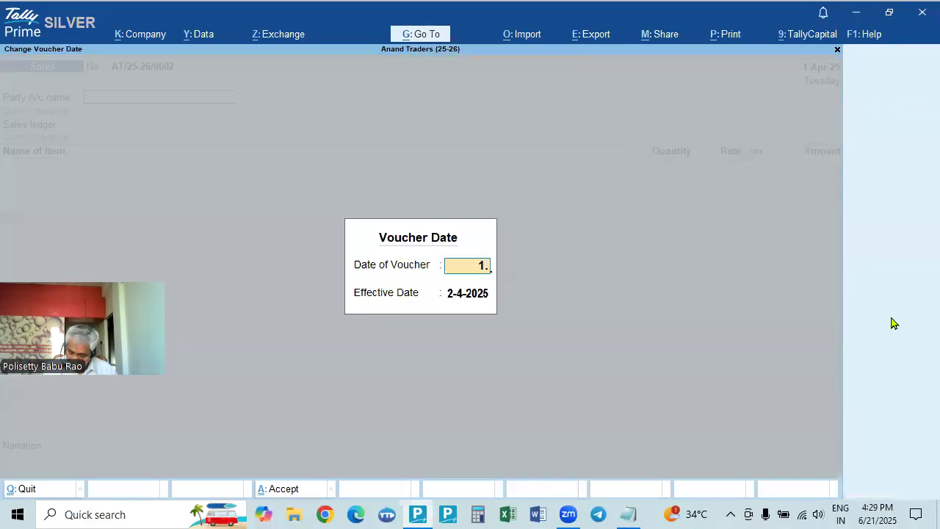
pyautogui.press('Return')
pyautogui.press('Return')
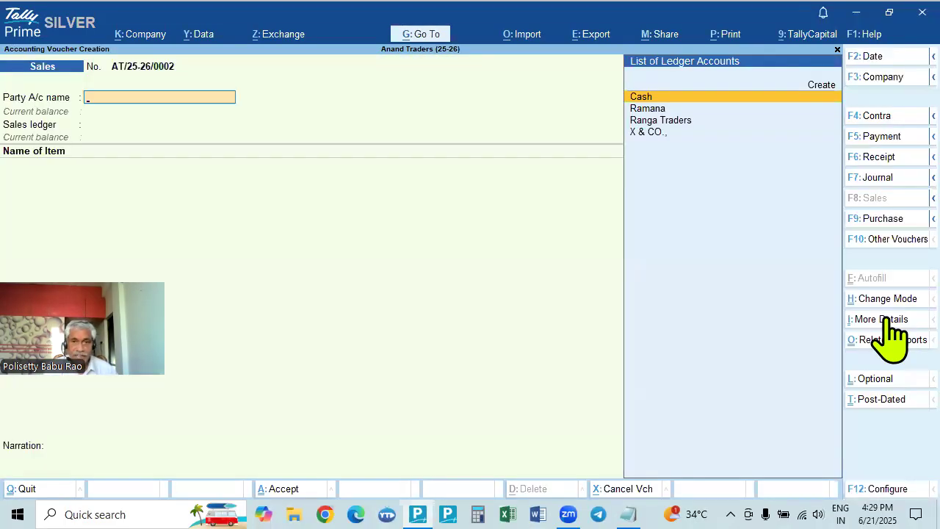
# Step: Choose Ranga Traders as the party, accept the default dispatch and party details, and use the Sales ledger
pyautogui.press('Down')
pyautogui.press('Down')
pyautogui.press('Return')
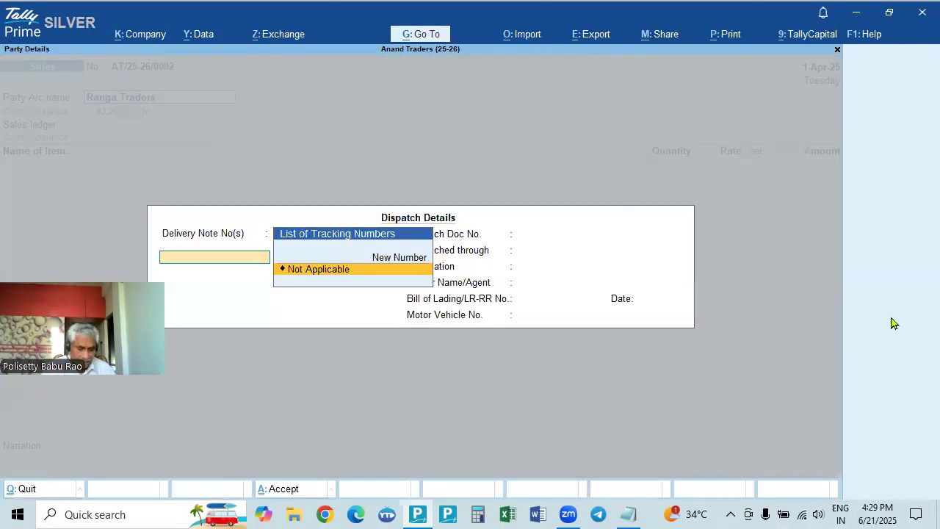
pyautogui.hotkey('ctrl', 'a')
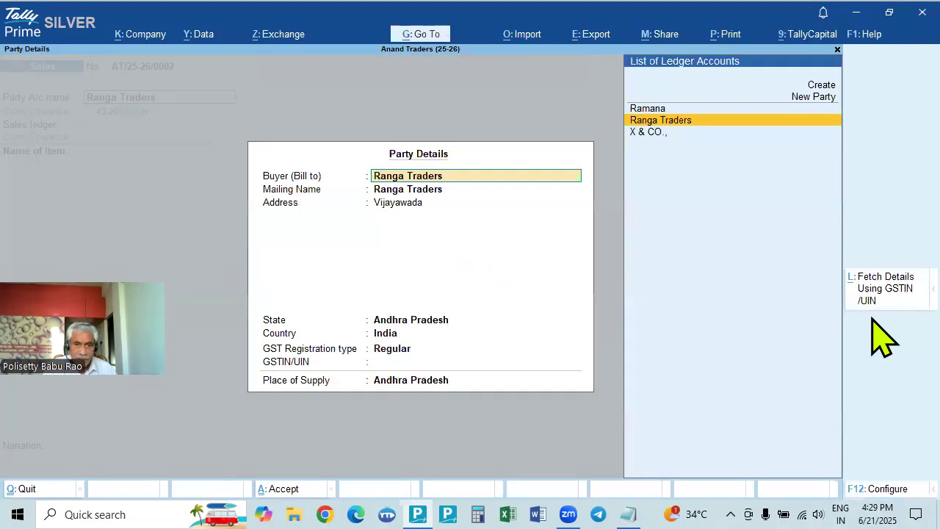
pyautogui.hotkey('ctrl', 'a')
pyautogui.press('Return')
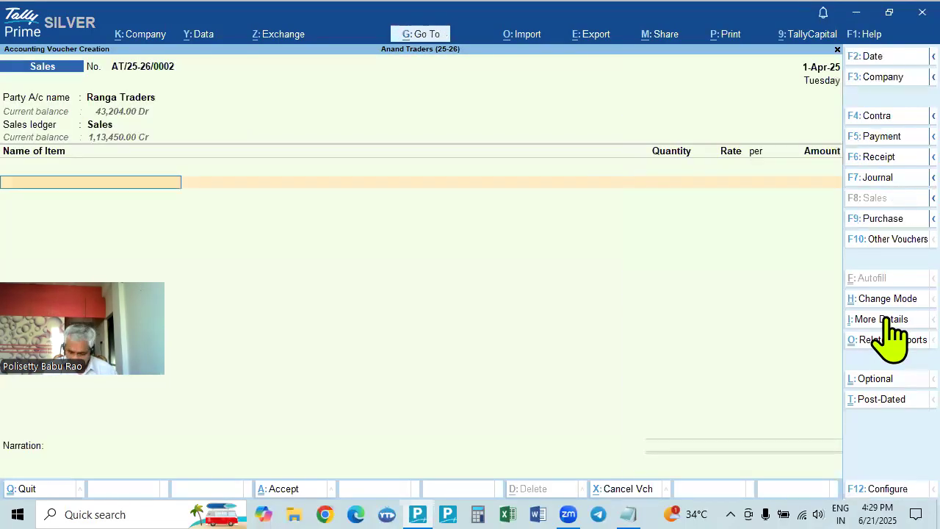
# Step: Add HP Ccomputers to the sales voucher with no tracking number, quantity 1 Nos and rate 42,000
pyautogui.press('Down')
pyautogui.press('Down')
pyautogui.press('Down')
pyautogui.press('Return')
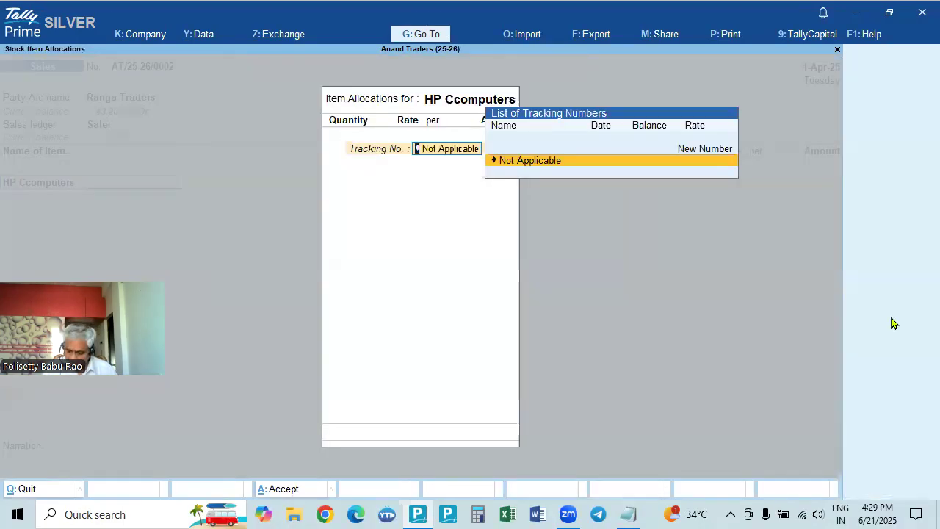
pyautogui.press('Return')
pyautogui.write('1')
pyautogui.press('Return')
pyautogui.press('Return')
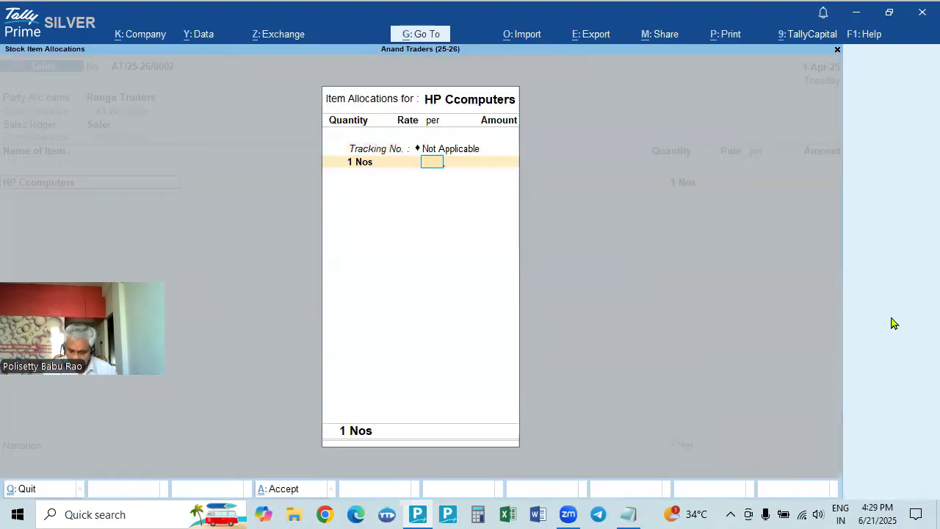
pyautogui.write('42000')
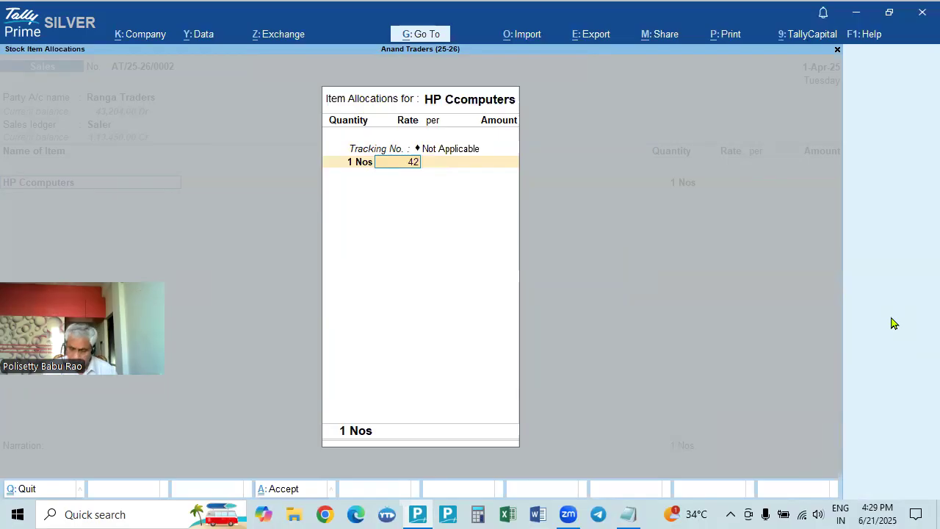
pyautogui.press('Return')
pyautogui.press('Return')
pyautogui.press('Return')
pyautogui.press('Return')
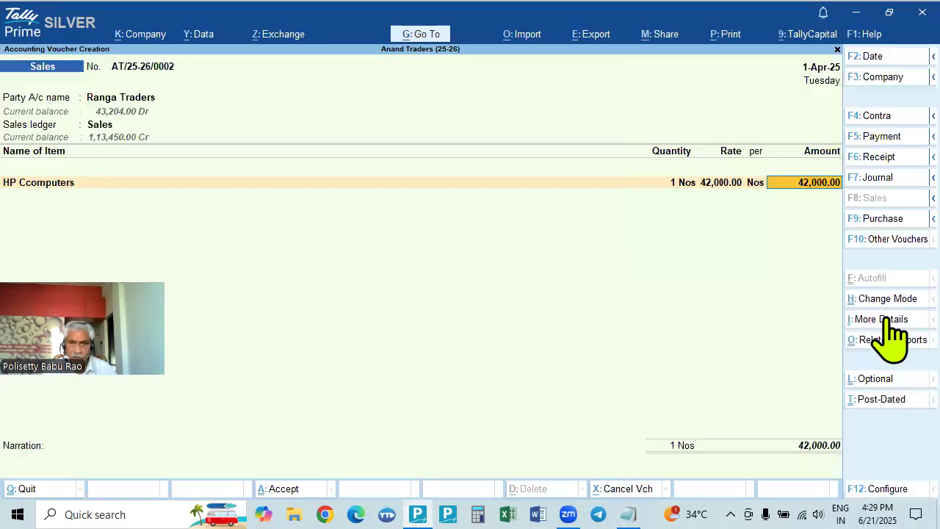
# Step: Add HP Keyboard as the second item with no tracking number, quantity 2 Nos and rate 400
pyautogui.press('Down')
pyautogui.press('Down')
pyautogui.press('Down')
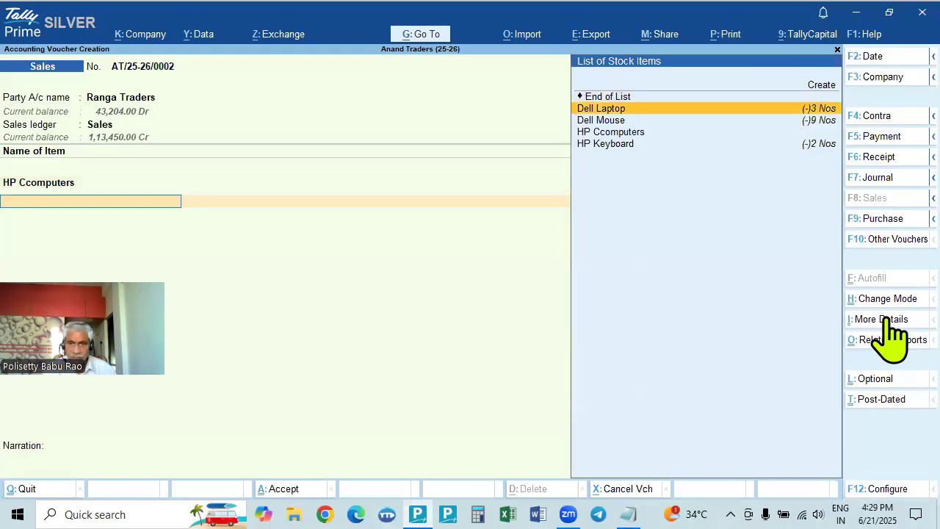
pyautogui.press('Down')
pyautogui.press('Return')
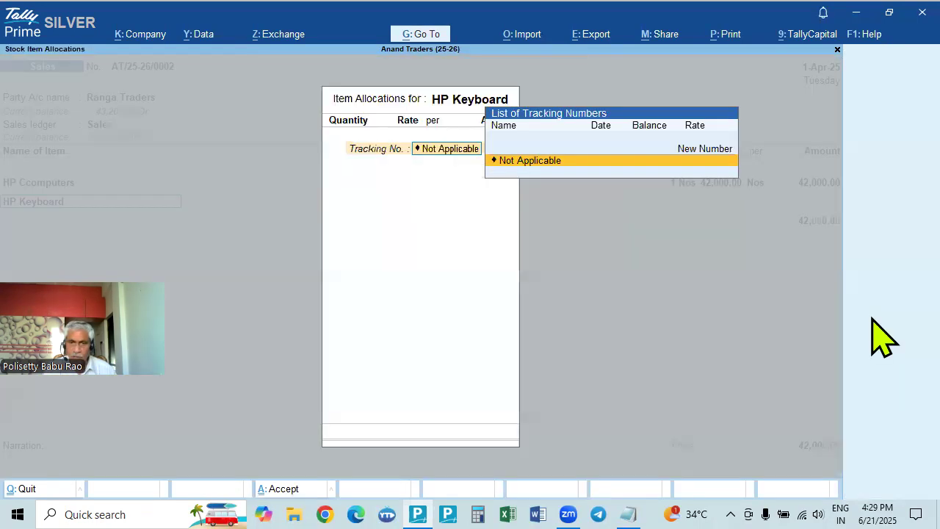
pyautogui.press('Return')
pyautogui.write('2')
pyautogui.press('Return')
pyautogui.press('Return')
pyautogui.press('Return')
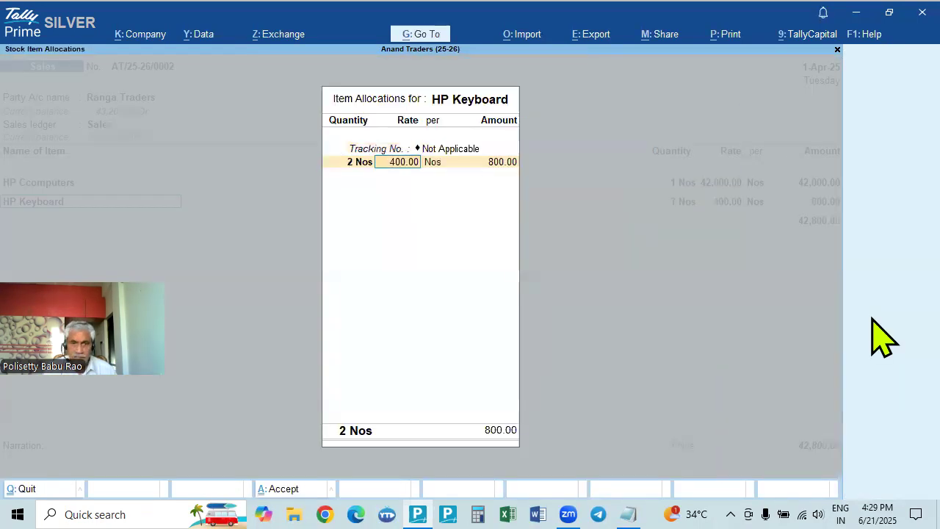
pyautogui.press('Return')
pyautogui.press('Return')
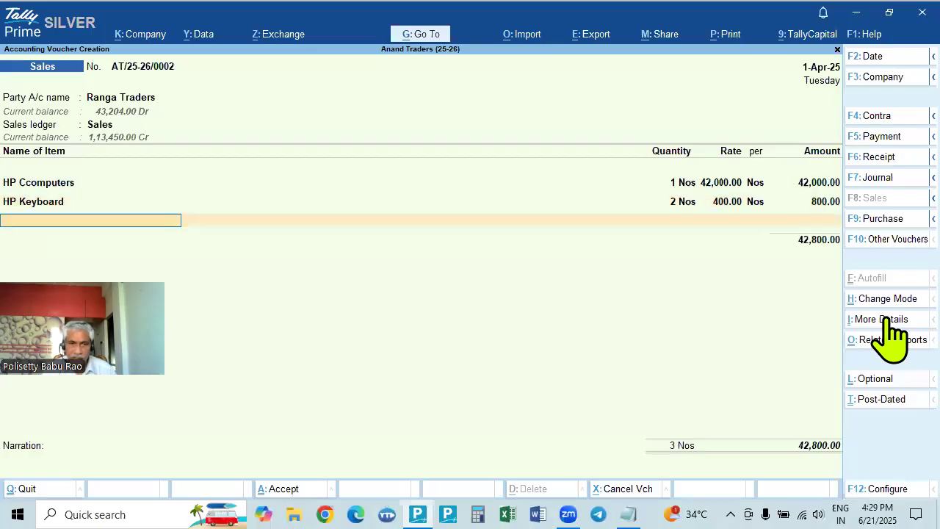
# Step: End the item list and add the IGST ledger to the sales voucher
pyautogui.press('Return')
pyautogui.write('i')
pyautogui.press('Return')
pyautogui.press('Return')
pyautogui.press('Return')
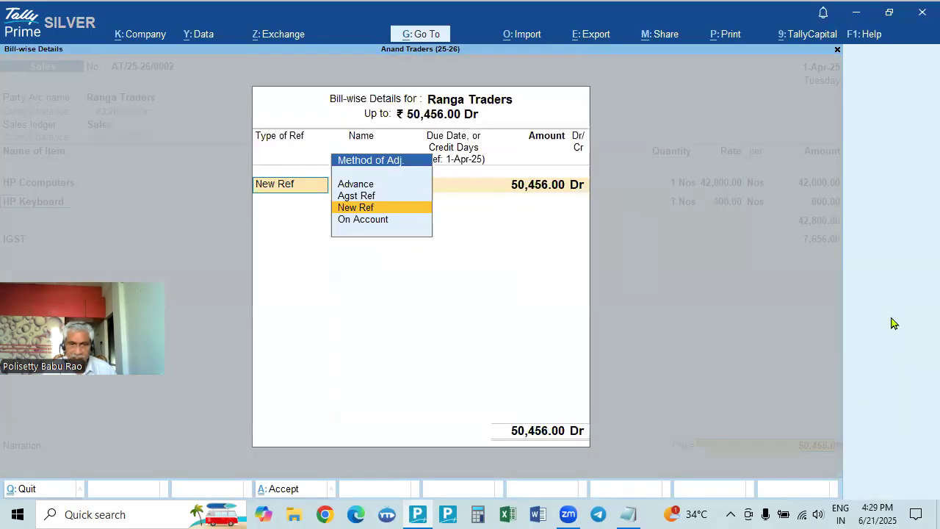
# Step: Accept the New Ref bill-wise details for Ranga Traders and save the sales voucher
pyautogui.press('Return')
pyautogui.press('Return')
pyautogui.press('Return')
pyautogui.press('Return')
pyautogui.press('Return')
pyautogui.press('Return')
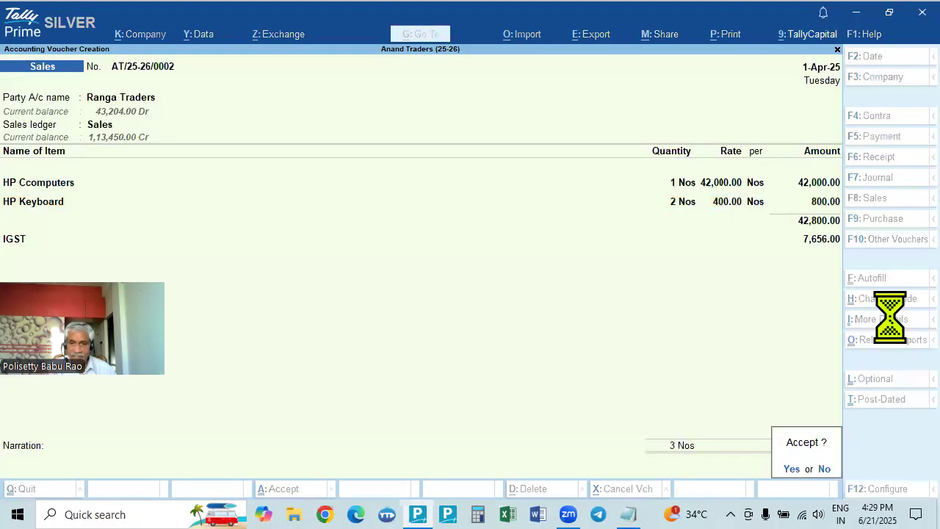
pyautogui.press('Return')
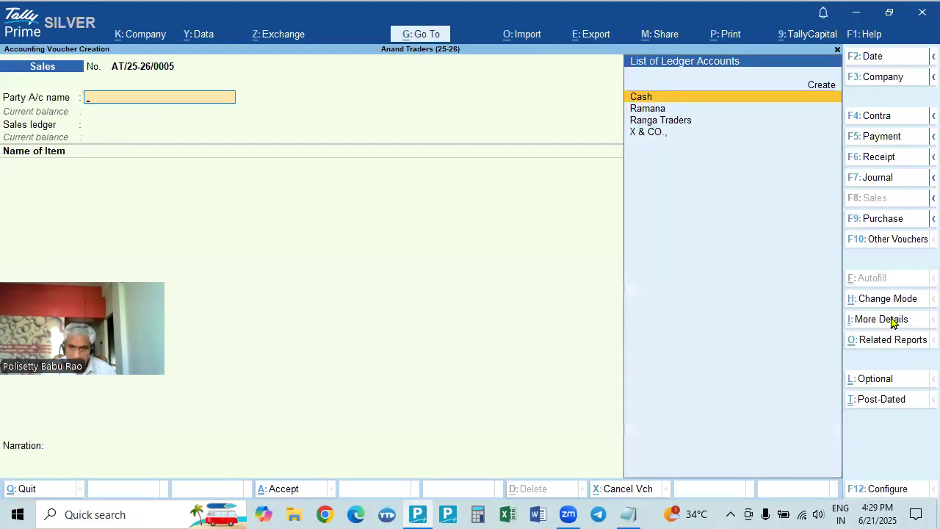
# Step: Open the Day Book and extend its period to 1-Jul-25
pyautogui.press('Escape')
pyautogui.press('Down')
pyautogui.press('Return')
pyautogui.press('F2')
pyautogui.write('1-7')
pyautogui.press('Return')
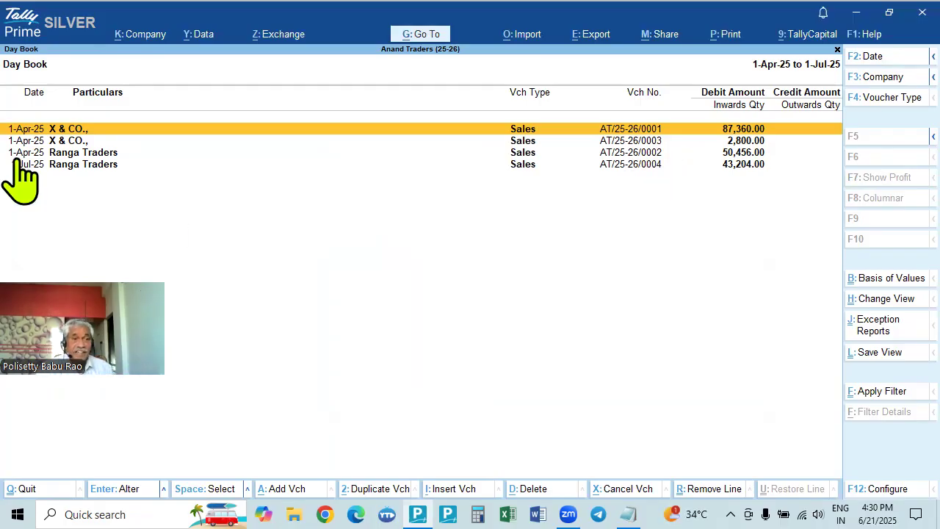
# Step: Delete the Ranga Traders sales voucher AT/25-26/0002 from the Day Book
pyautogui.click(657, 153)
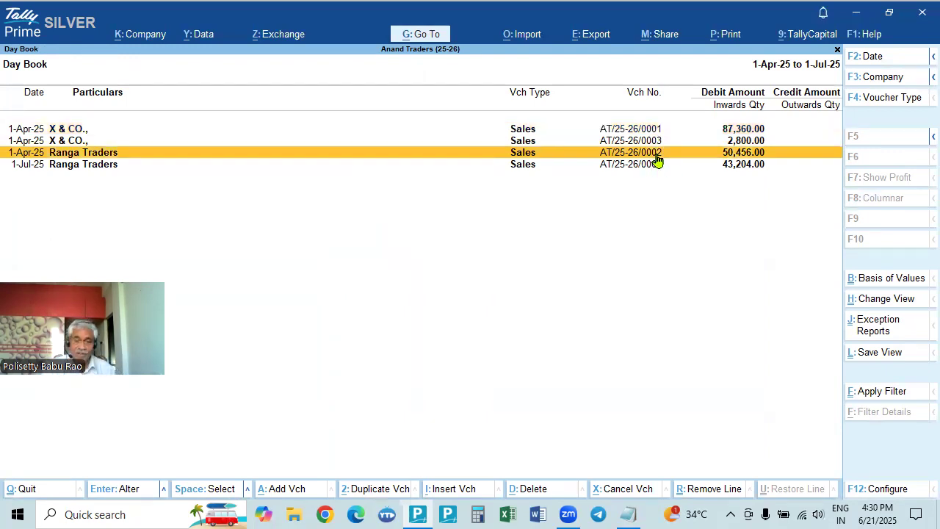
pyautogui.hotkey('alt', 'd')
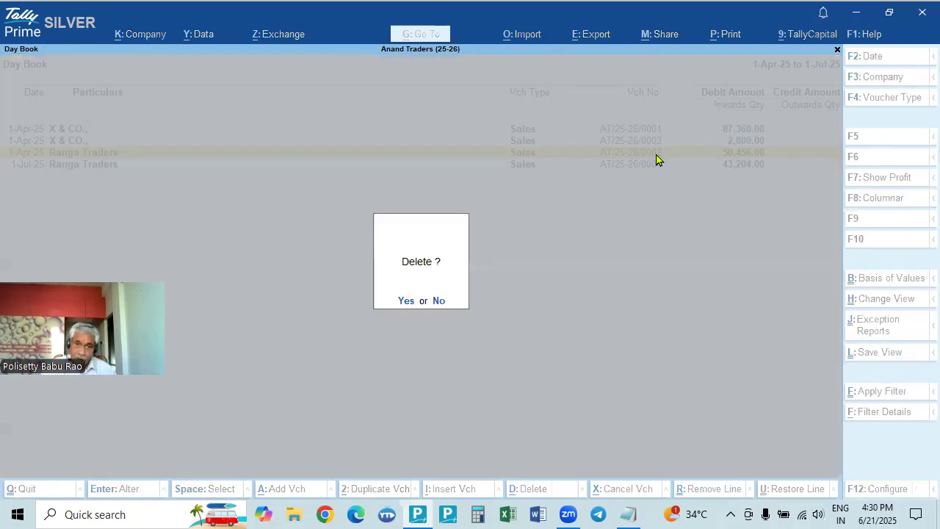
pyautogui.press('y')
# Step: Leave the Day Book, reopen it and show vouchers up to 1-Jul-25 to check the remaining voucher numbers
pyautogui.press('Escape')
pyautogui.press('Escape')
pyautogui.press('n')
pyautogui.press('Down')
pyautogui.press('Down')
pyautogui.press('Down')
pyautogui.press('Down')
pyautogui.press('Return')
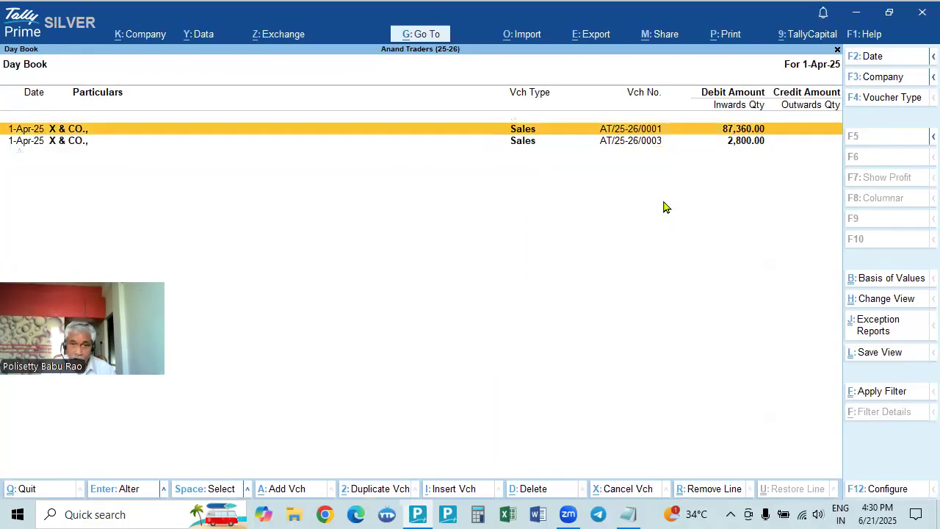
pyautogui.press('F2')
pyautogui.write('1-7')
pyautogui.press('Return')
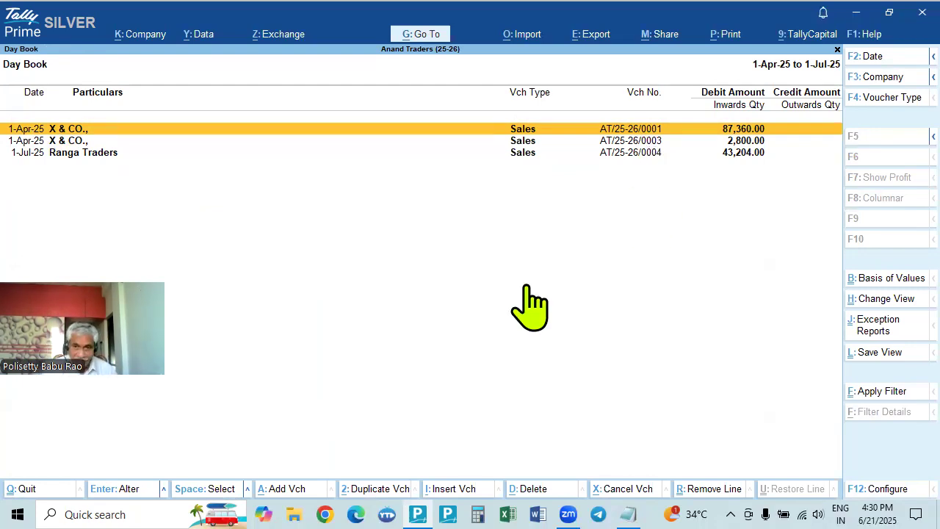
# Step: Open a new Sales voucher to check which number it is given, and leave it without saving
pyautogui.press('Escape')
pyautogui.press('v')
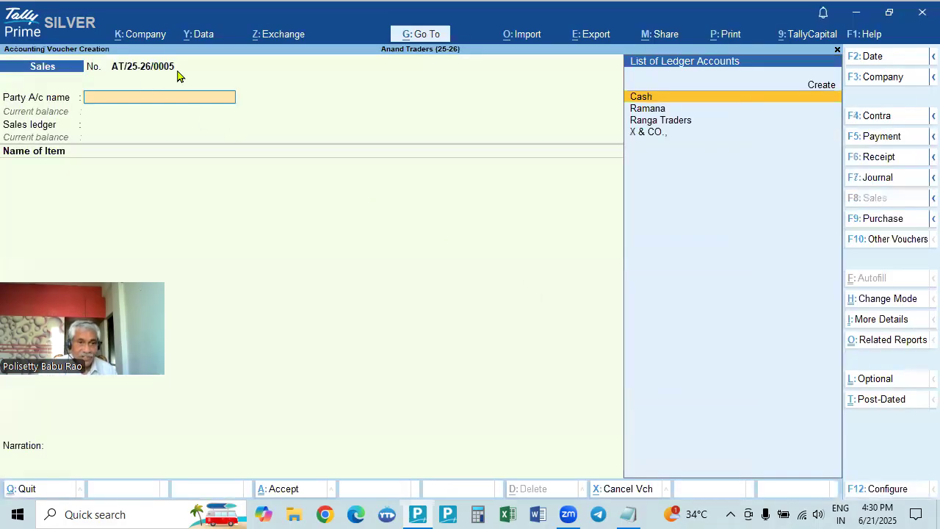
pyautogui.press('Escape')
pyautogui.press('Escape')
pyautogui.press('Escape')
# Step: Return to the Day Book and set its period to end on 1-Jul-25
pyautogui.press('Down')
pyautogui.press('Down')
pyautogui.press('Down')
pyautogui.press('Down')
pyautogui.press('Return')
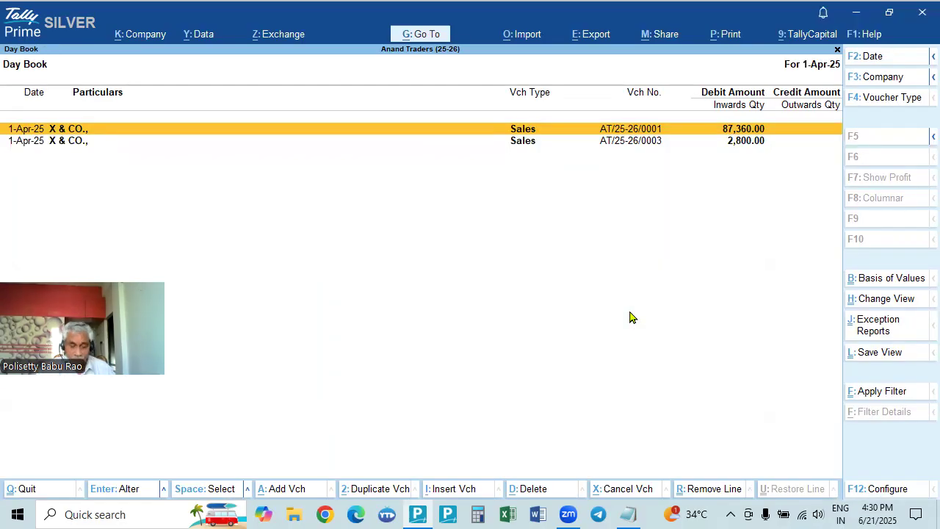
pyautogui.press('F2')
pyautogui.press('BackSpace')
pyautogui.write('1-7')
pyautogui.press('Return')
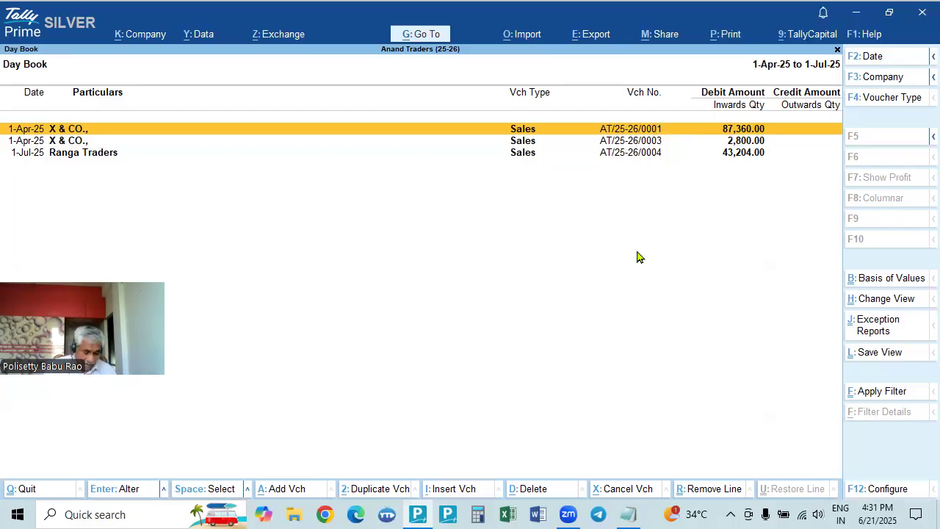
pyautogui.hotkey('alt', 'a')
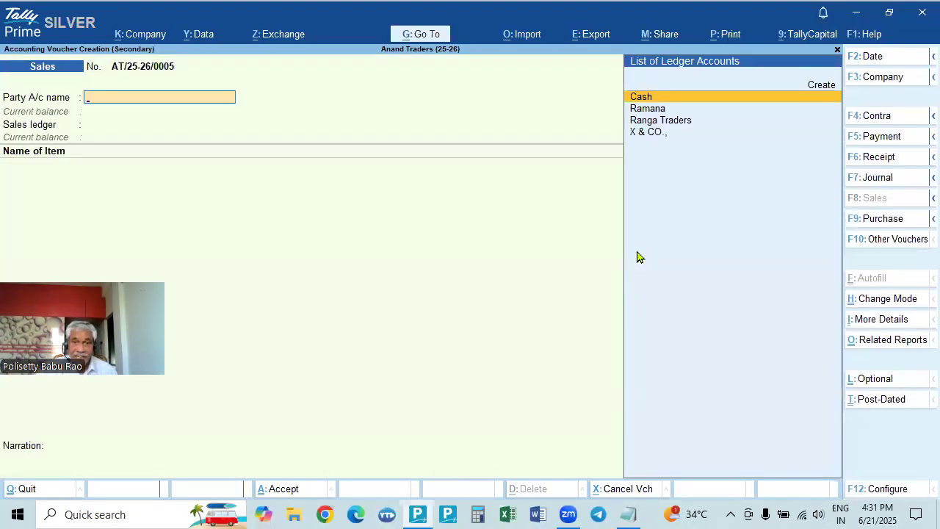
pyautogui.press('Escape')
pyautogui.press('y')
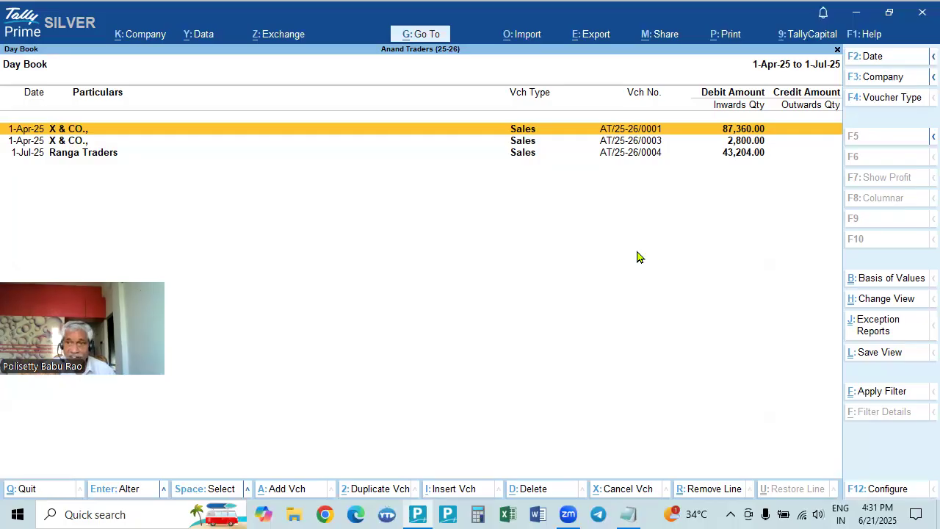
pyautogui.press('Down')
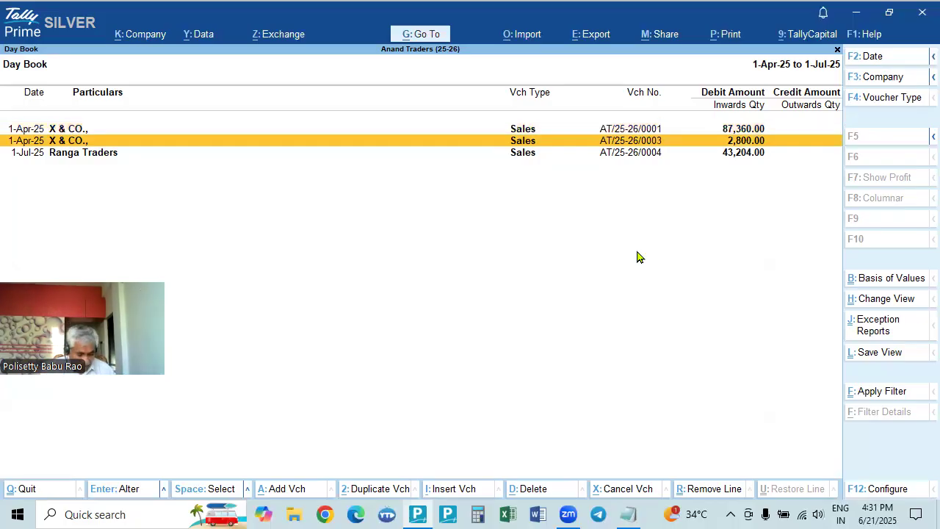
pyautogui.hotkey('alt', 'a')
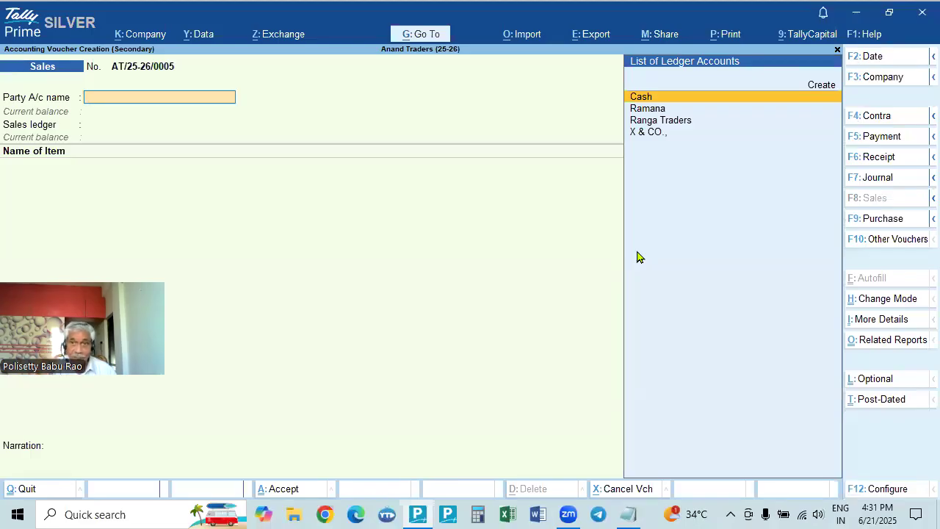
pyautogui.press('Escape')
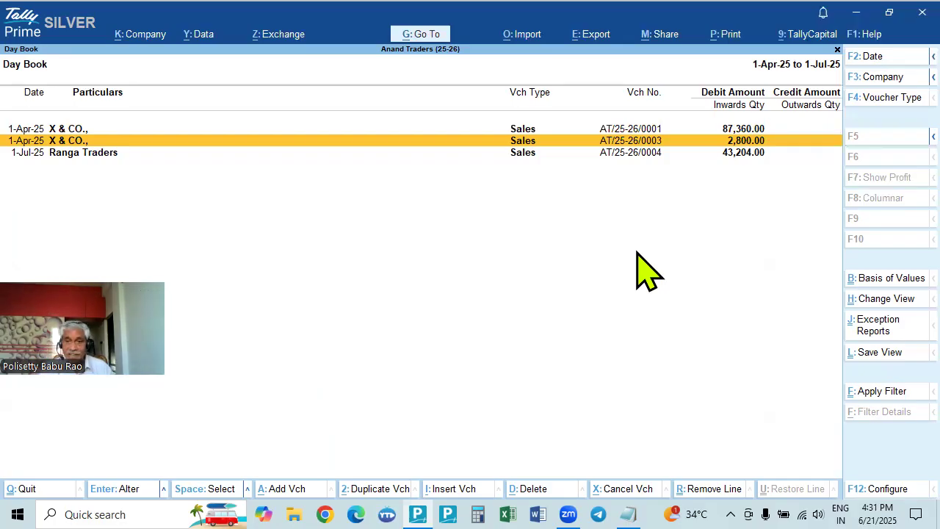
pyautogui.press('Up')
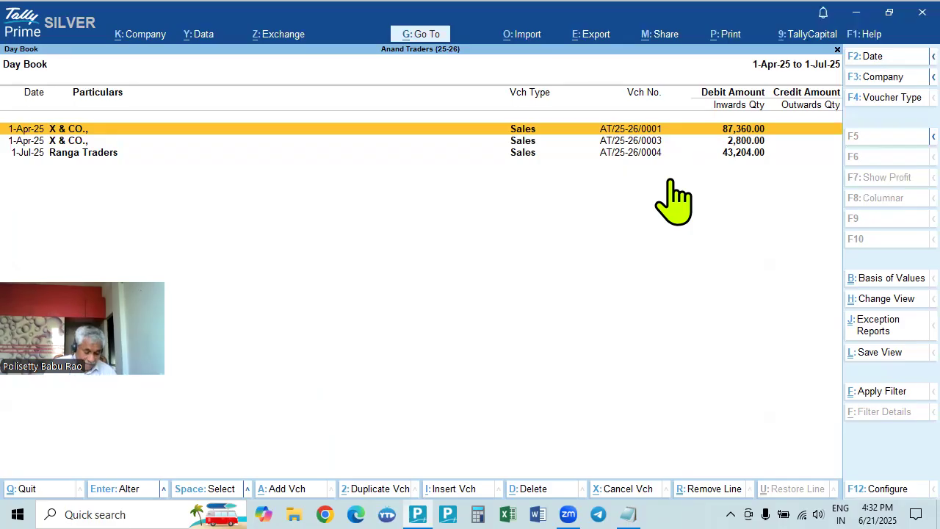
pyautogui.press('alt')
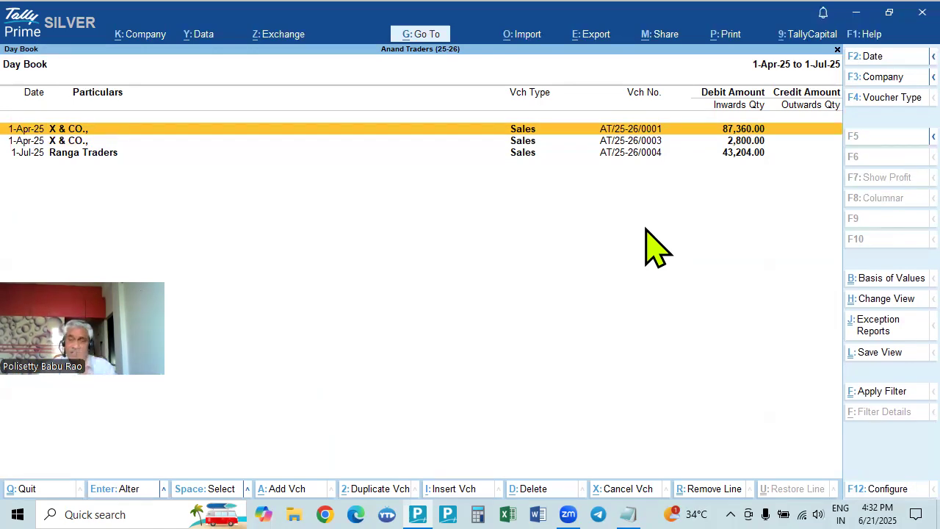
pyautogui.click(639, 145)
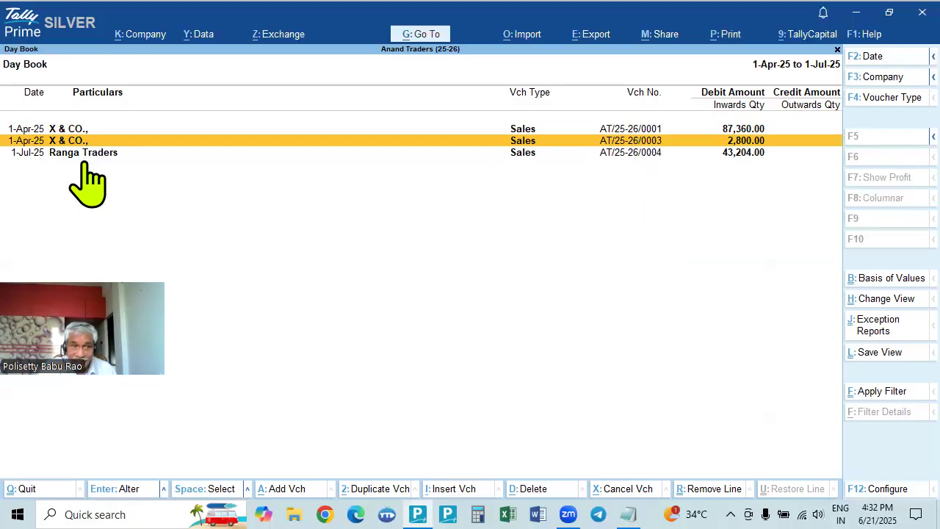
pyautogui.click(645, 130)
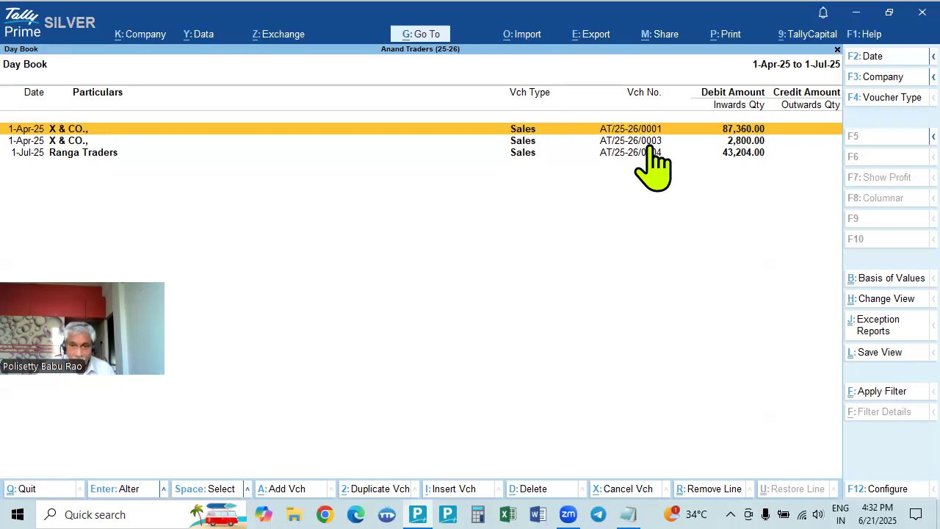
pyautogui.press('alt')
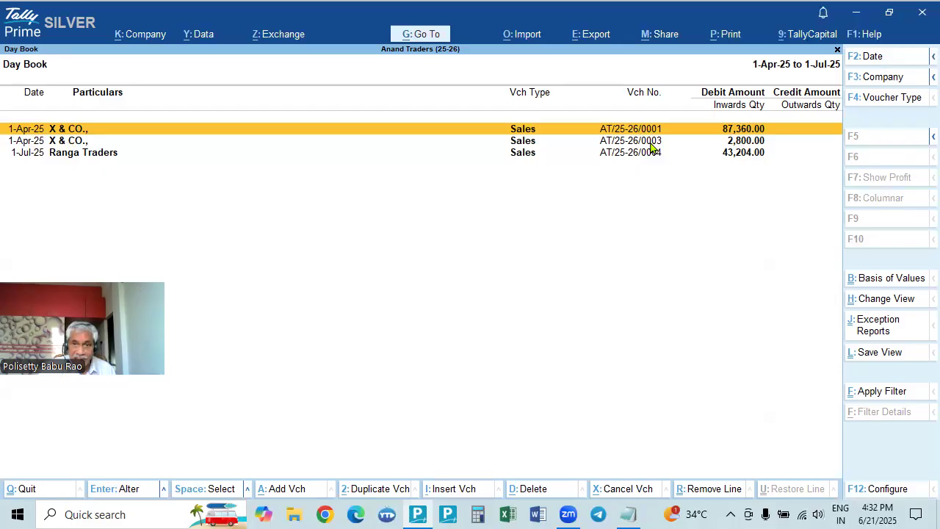
# Step: Insert a Sales voucher at Day Book entry AT/25-26/0003 and assign it the unused number AT/25-26/0002 through its Voucher No. Details
pyautogui.click(650, 142)
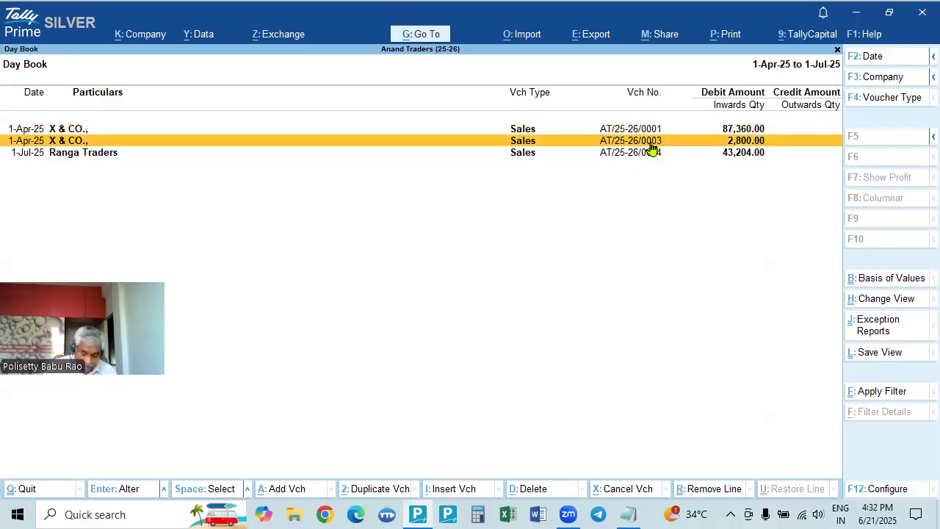
pyautogui.hotkey('alt', 'i')
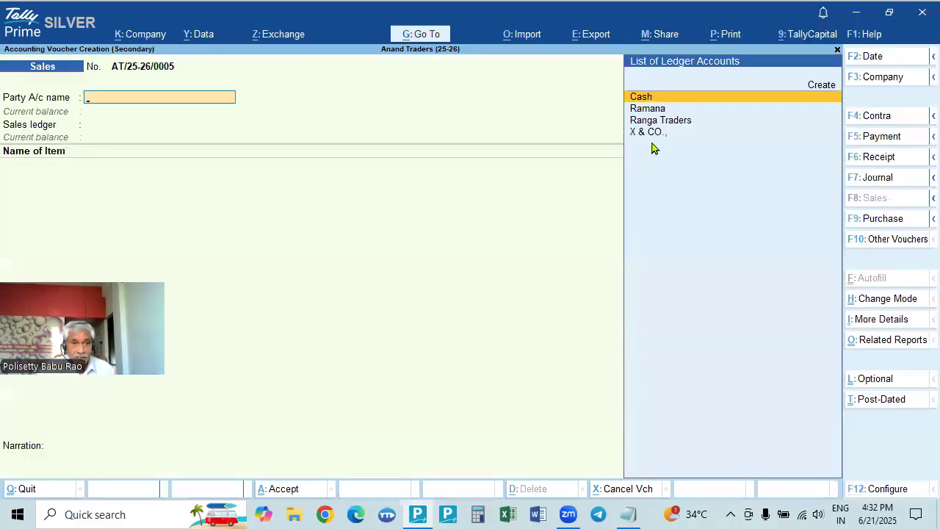
pyautogui.click(887, 323)
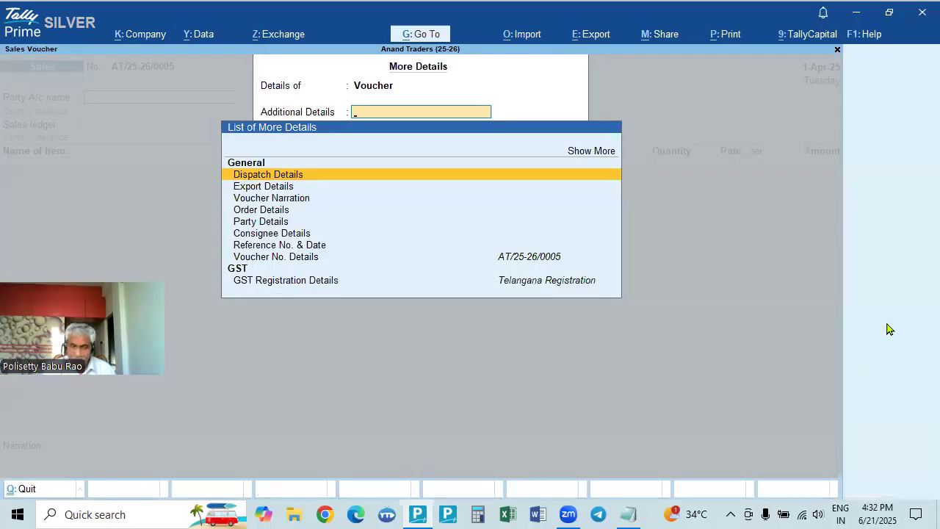
pyautogui.press('Down')
pyautogui.press('Down')
pyautogui.press('Down')
pyautogui.press('Down')
pyautogui.press('Down')
pyautogui.press('Down')
pyautogui.press('Down')
pyautogui.press('Return')
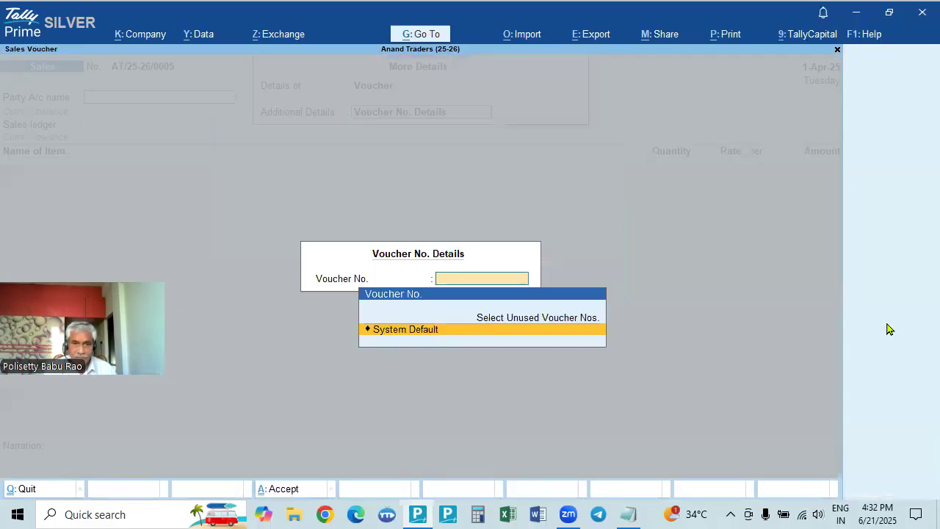
pyautogui.press('Up')
pyautogui.press('Return')
pyautogui.press('Return')
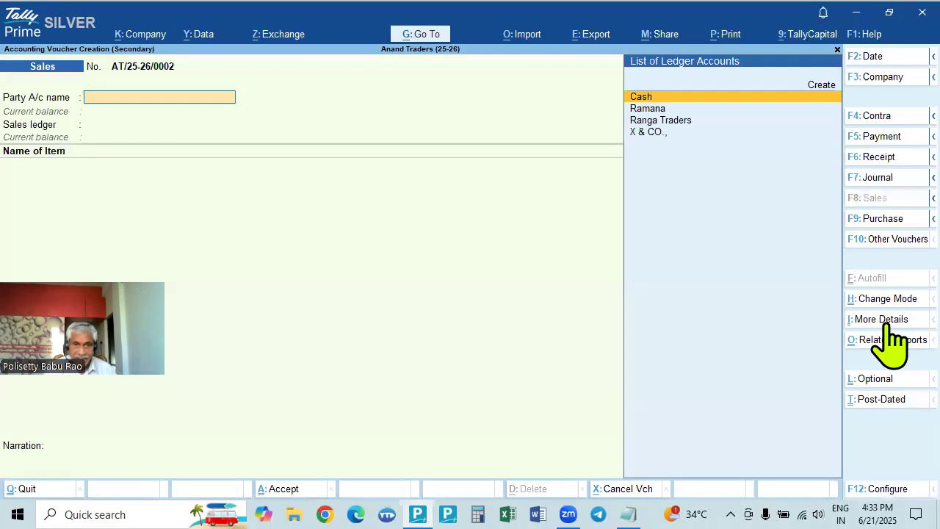
# Step: Date the inserted Sales voucher 1-Apr-25, choosing Ranga Traders as the party and Sales as the sales ledger
pyautogui.press('F2')
pyautogui.write('1.4')
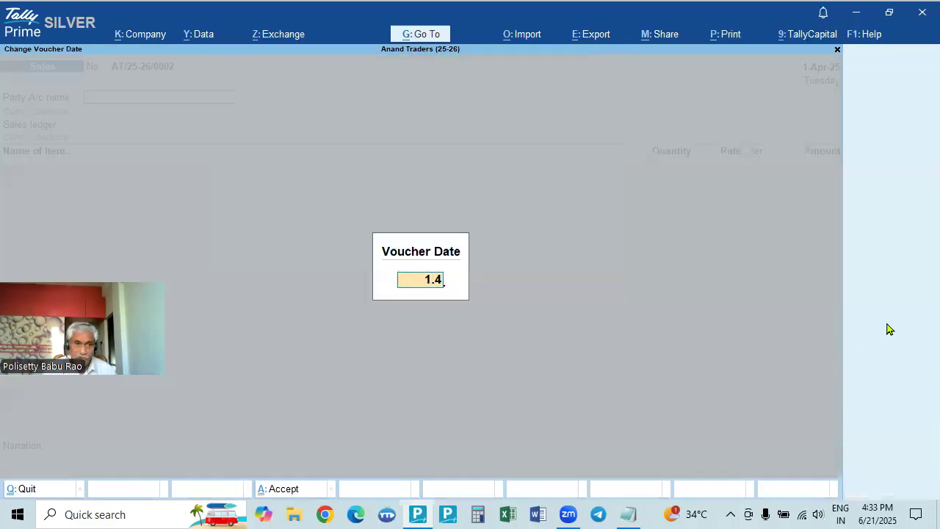
pyautogui.press('Return')
pyautogui.press('Down')
pyautogui.press('Down')
pyautogui.press('Down')
pyautogui.press('Up')
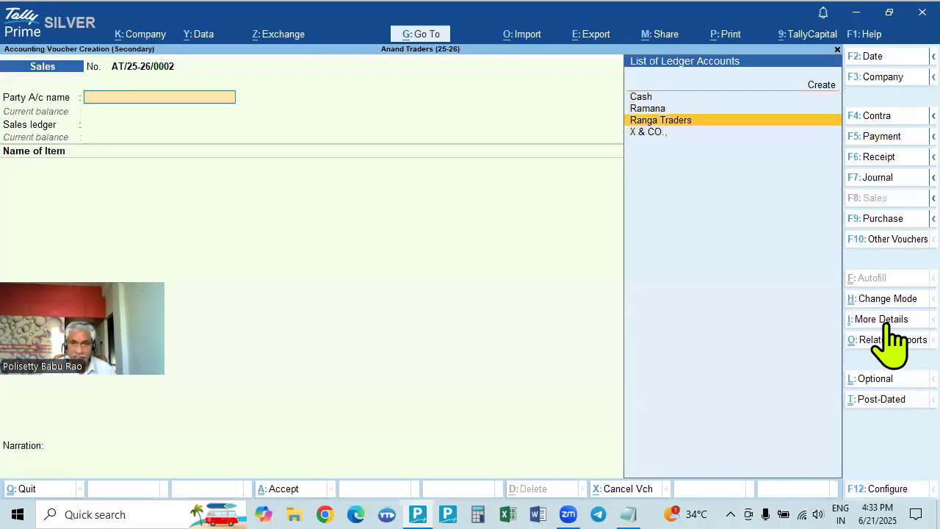
pyautogui.press('Return')
pyautogui.press('Return')
pyautogui.hotkey('ctrl', 'a')
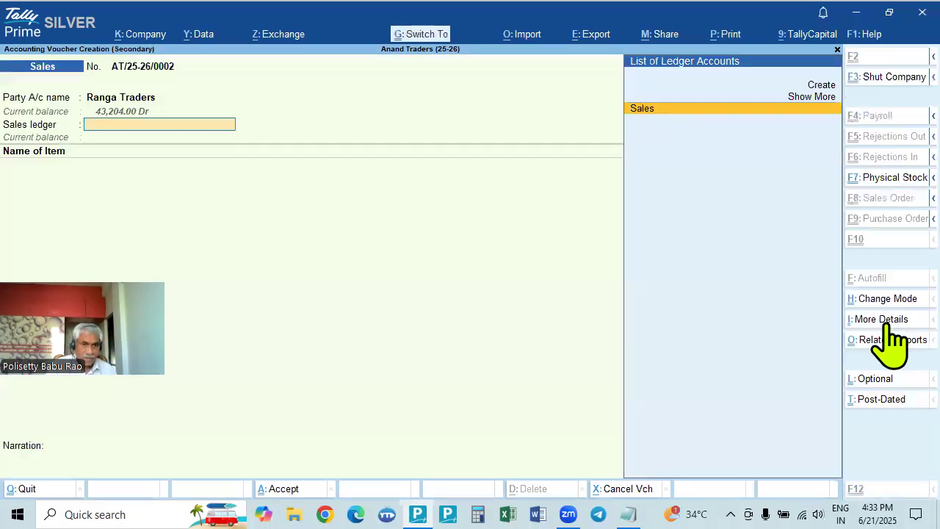
pyautogui.press('Return')
# Step: Add 2 Nos of HP Ccomputers at a rate of 40,000 to the voucher, with tracking number Not Applicable
pyautogui.press('Down')
pyautogui.press('Down')
pyautogui.press('Down')
pyautogui.press('Return')
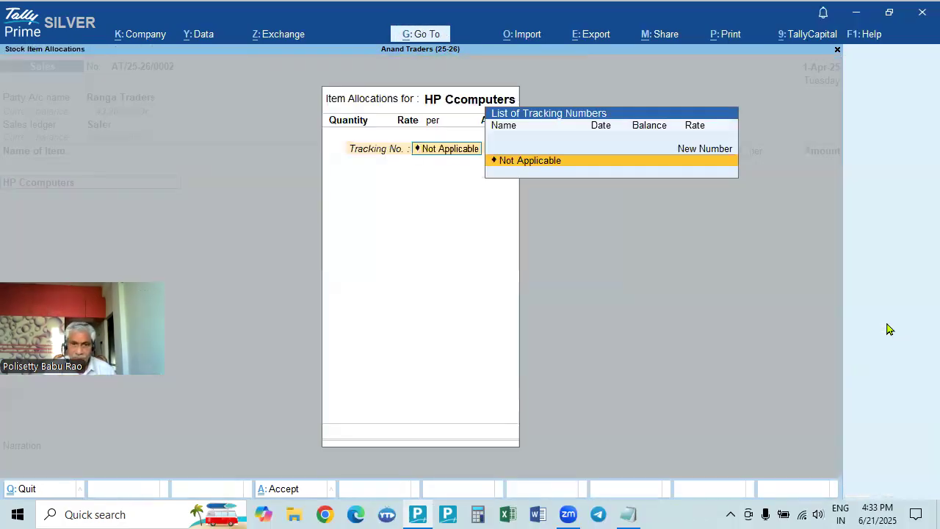
pyautogui.press('Return')
pyautogui.write('2')
pyautogui.press('Return')
pyautogui.press('Return')
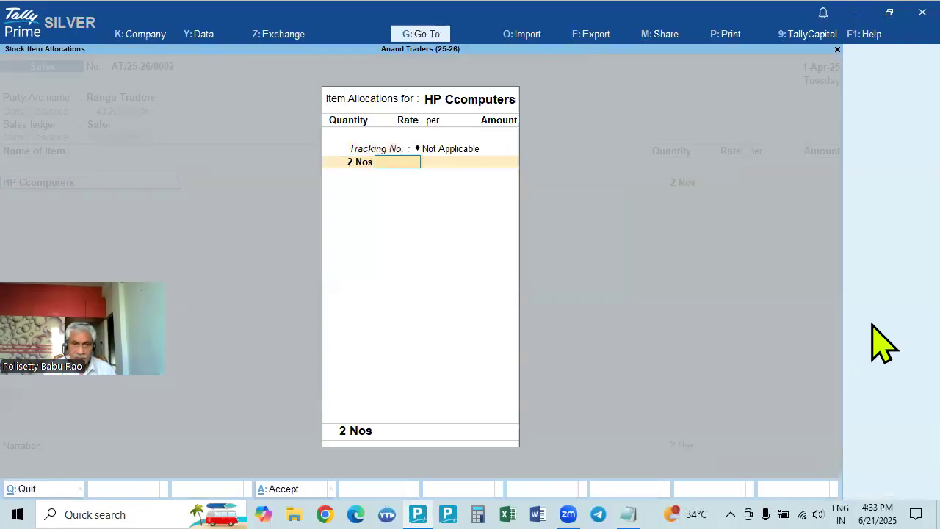
pyautogui.write('40000')
pyautogui.press('Return')
pyautogui.press('Return')
pyautogui.press('Return')
pyautogui.press('Return')
pyautogui.press('Return')
# Step: Add 2 Nos of HP Keyboard at a rate of 400 as the voucher's second item
pyautogui.press('Down')
pyautogui.press('Down')
pyautogui.press('Down')
pyautogui.press('Down')
pyautogui.press('Return')
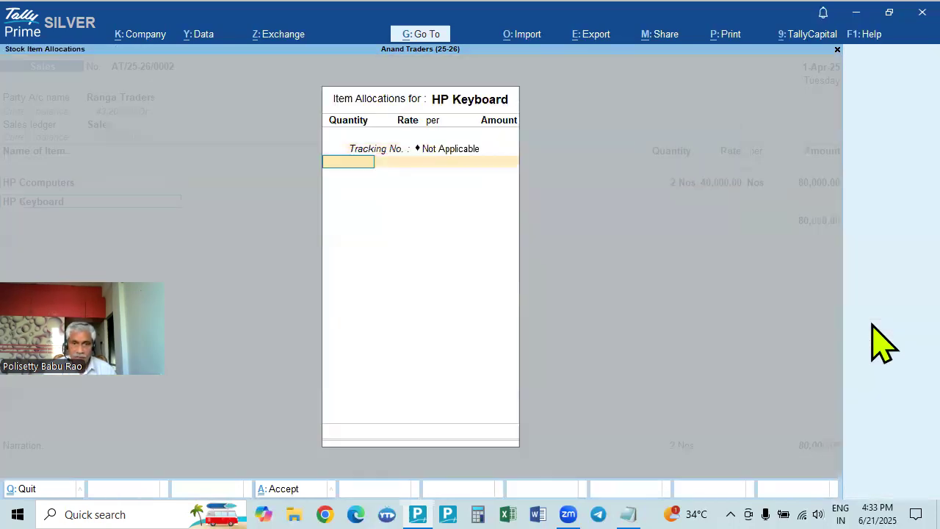
pyautogui.write('2')
pyautogui.press('Return')
pyautogui.press('Return')
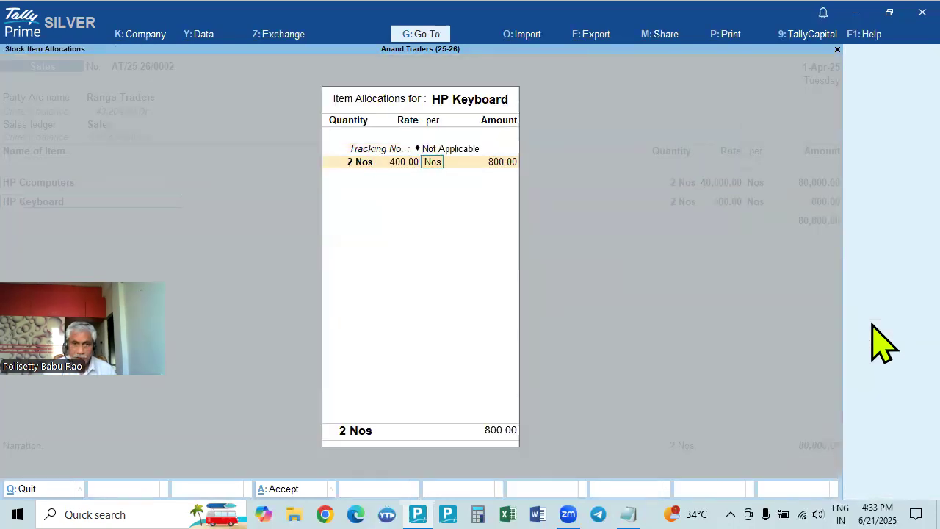
pyautogui.press('Return')
pyautogui.press('Return')
pyautogui.press('Return')
# Step: Apply IGST to the voucher, accept a New Ref bill-wise entry for Ranga Traders, and save without narration
pyautogui.press('Return')
pyautogui.write('Cg')
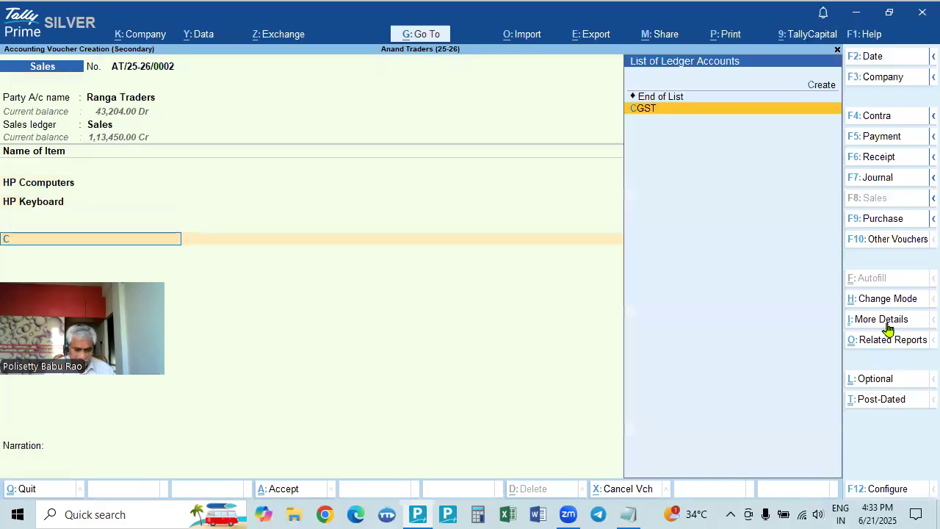
pyautogui.press('BackSpace')
pyautogui.press('BackSpace')
pyautogui.write('Ig')
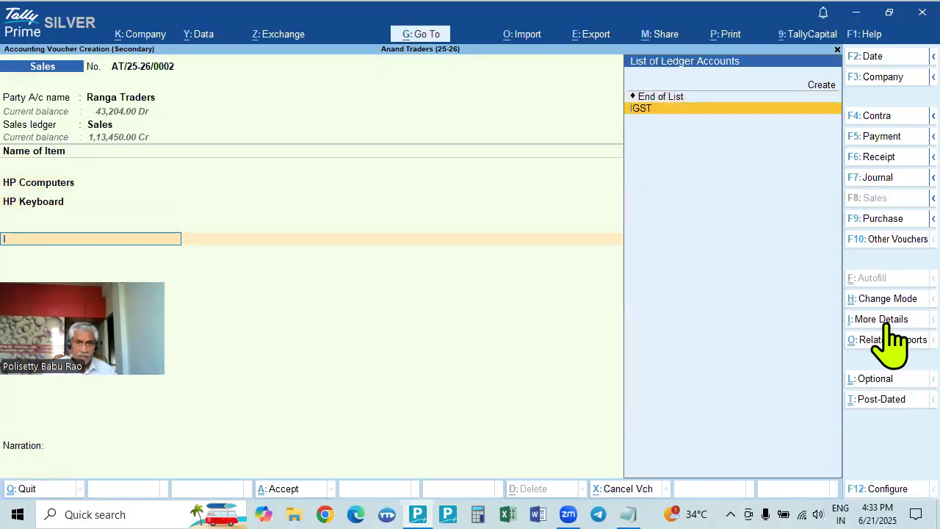
pyautogui.press('Return')
pyautogui.press('Return')
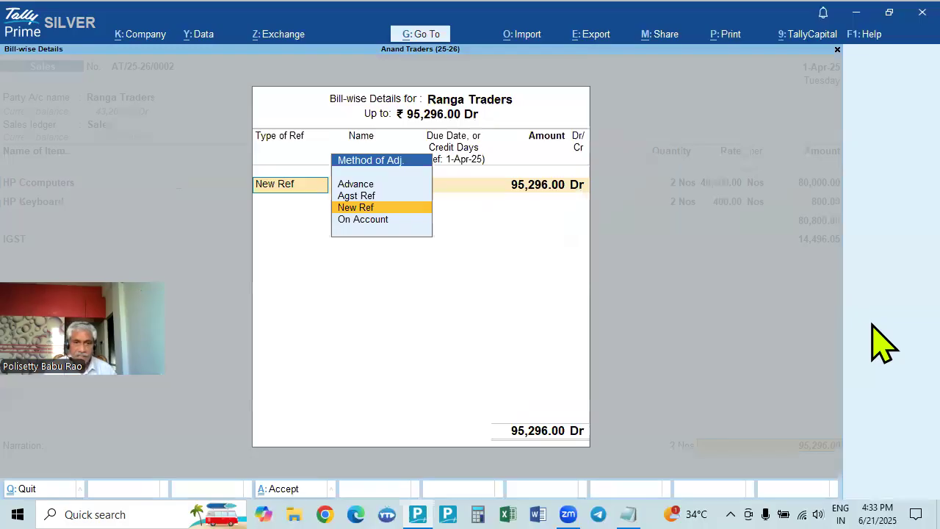
pyautogui.press('Return')
pyautogui.press('Return')
pyautogui.press('Return')
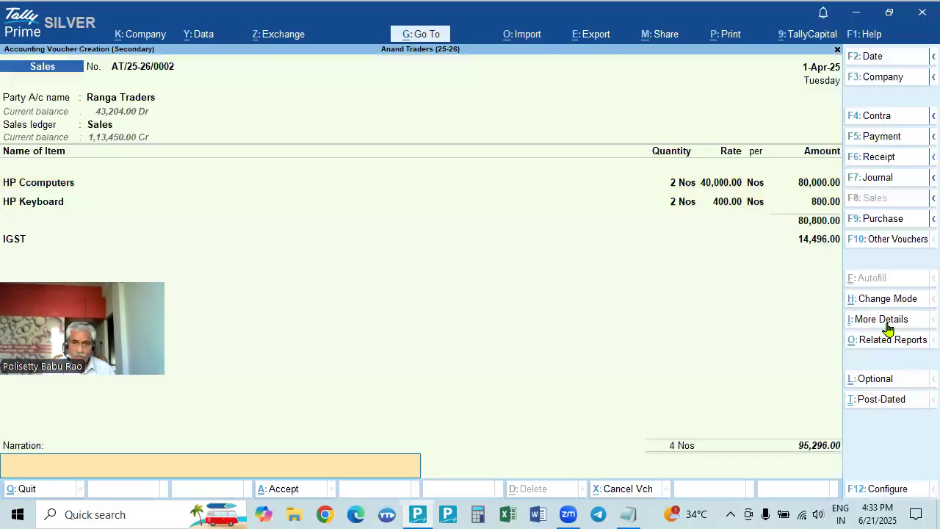
pyautogui.press('Return')
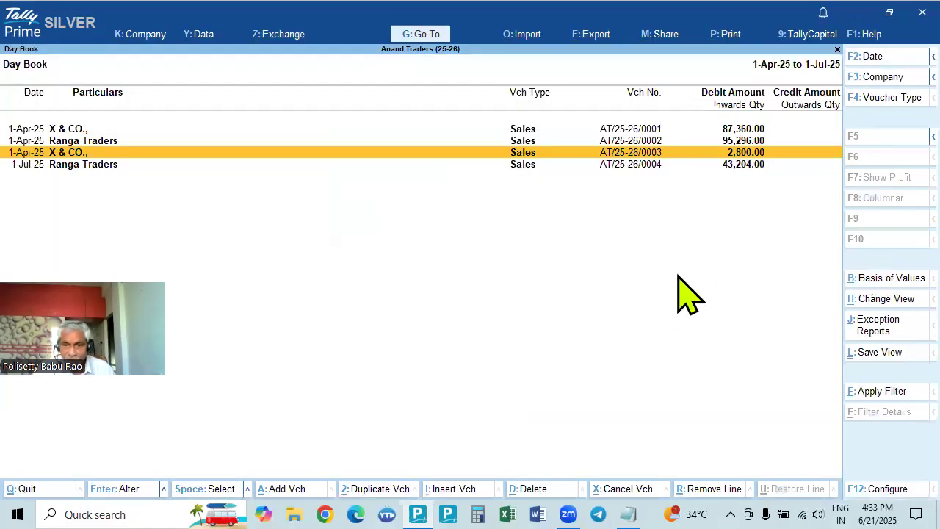
# Step: Check the voucher number sequence from AT/25-26/0001 to AT/25-26/0003 in the Day Book
pyautogui.click(654, 130)
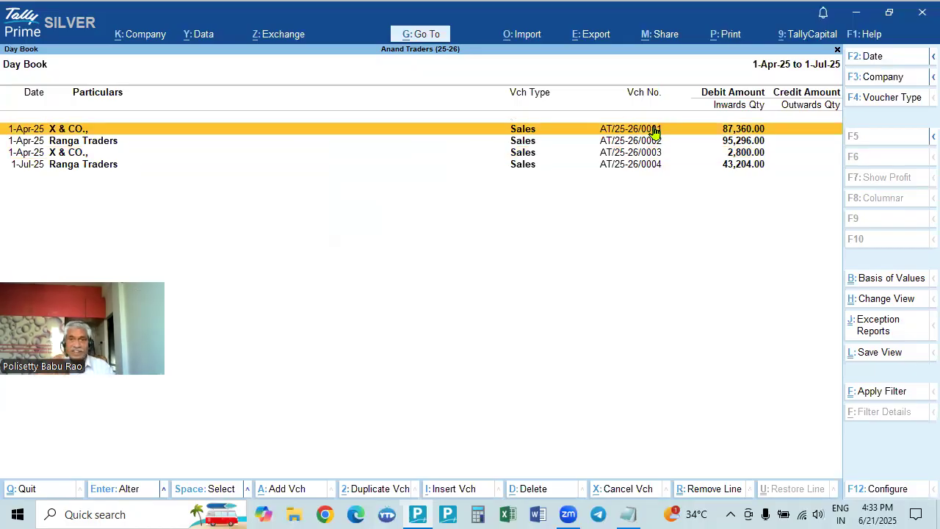
pyautogui.click(653, 143)
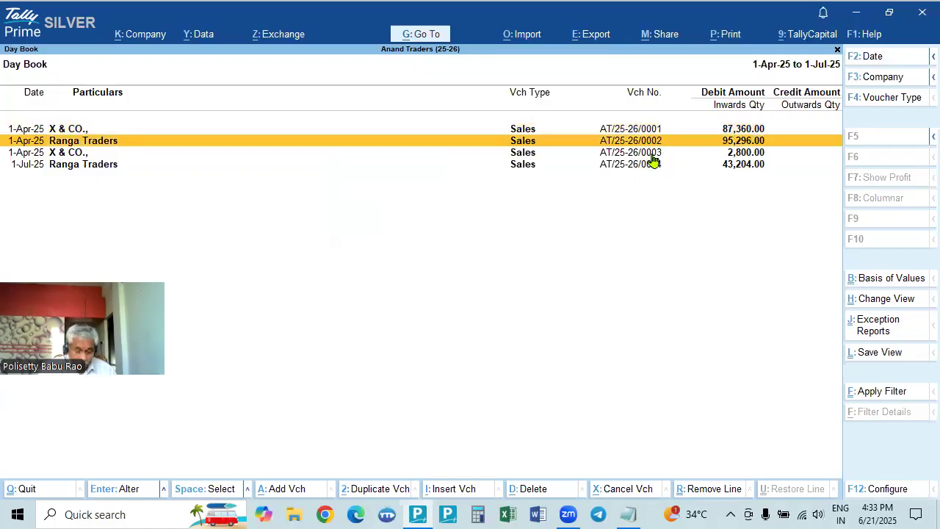
pyautogui.click(653, 154)
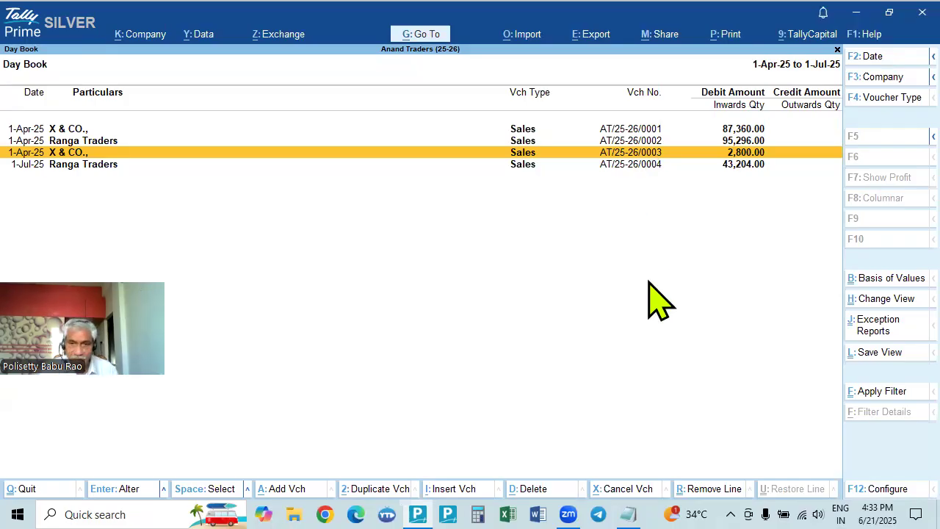
# Step: Reopen the Day Book to view its entries for 1-Apr-25, and return to the Gateway of Tally
pyautogui.press('Escape')
pyautogui.press('Up')
pyautogui.press('Down')
pyautogui.press('Return')
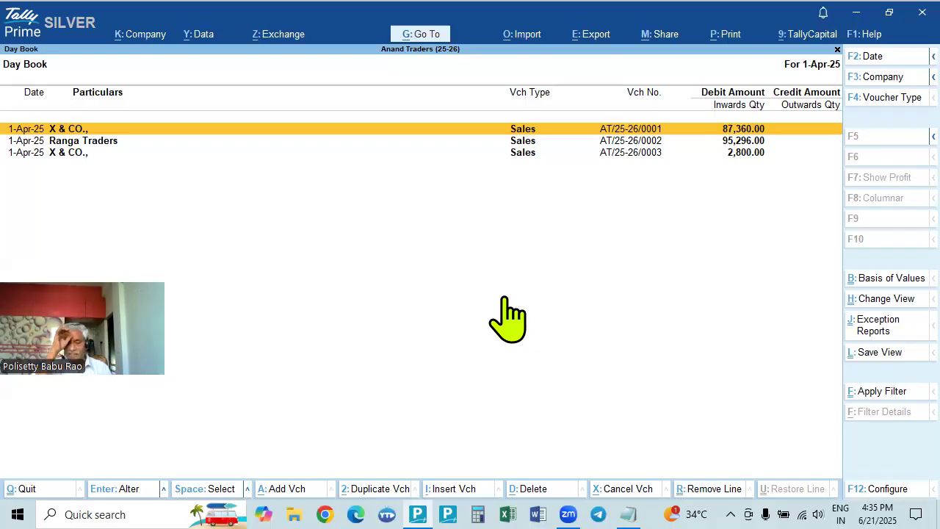
pyautogui.press('Escape')
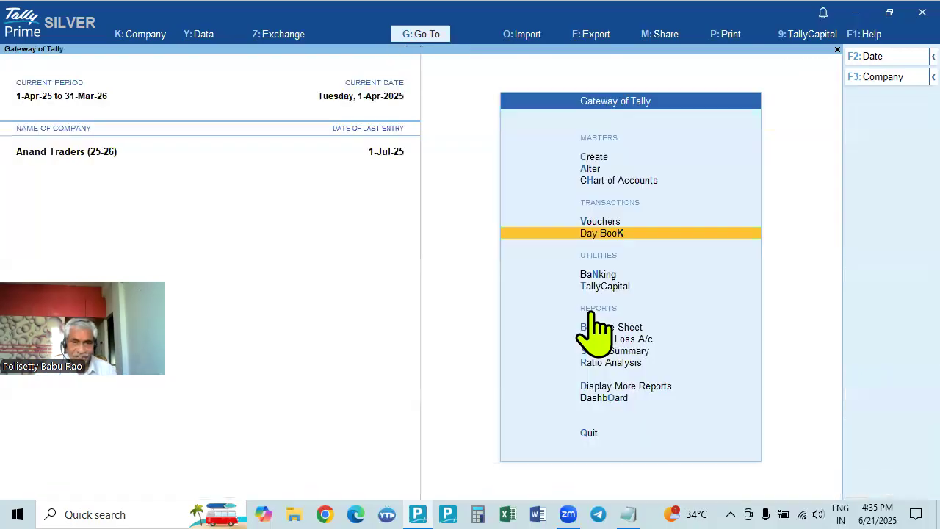
pyautogui.press('Escape')
pyautogui.press('Escape')
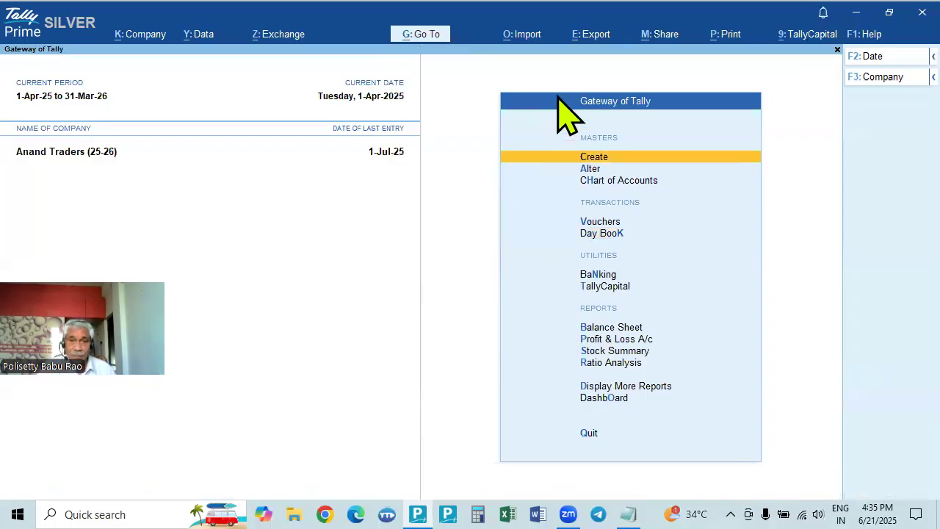
# Step: Open the Sales voucher type for alteration
pyautogui.click(590, 170)
pyautogui.press('Down')
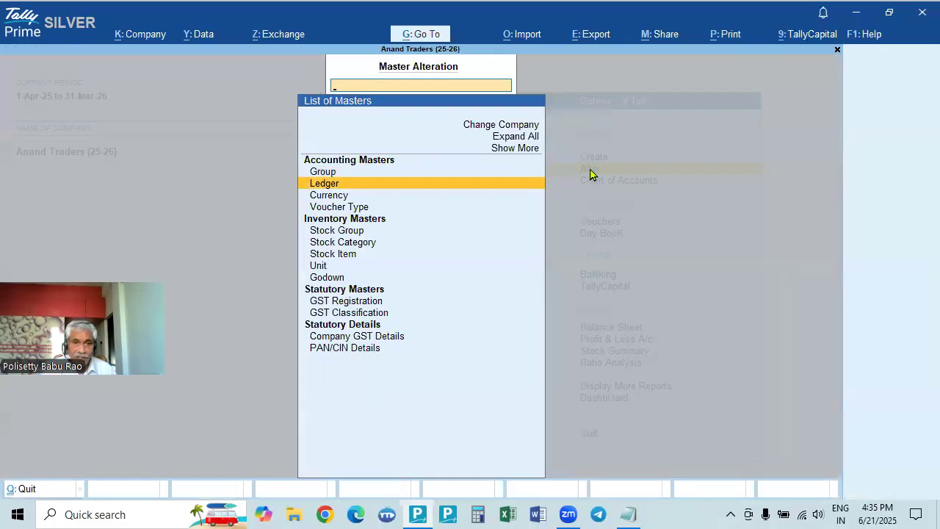
pyautogui.press('Down')
pyautogui.press('Down')
pyautogui.press('Return')
pyautogui.press('Down')
pyautogui.press('Down')
pyautogui.press('Down')
pyautogui.press('Down')
pyautogui.press('Down')
pyautogui.press('Down')
pyautogui.press('Down')
pyautogui.press('Down')
pyautogui.press('Down')
pyautogui.press('Down')
pyautogui.press('Down')
pyautogui.press('Down')
pyautogui.press('Down')
pyautogui.press('Down')
pyautogui.press('Down')
pyautogui.press('Down')
pyautogui.press('Down')
pyautogui.press('Down')
pyautogui.press('Down')
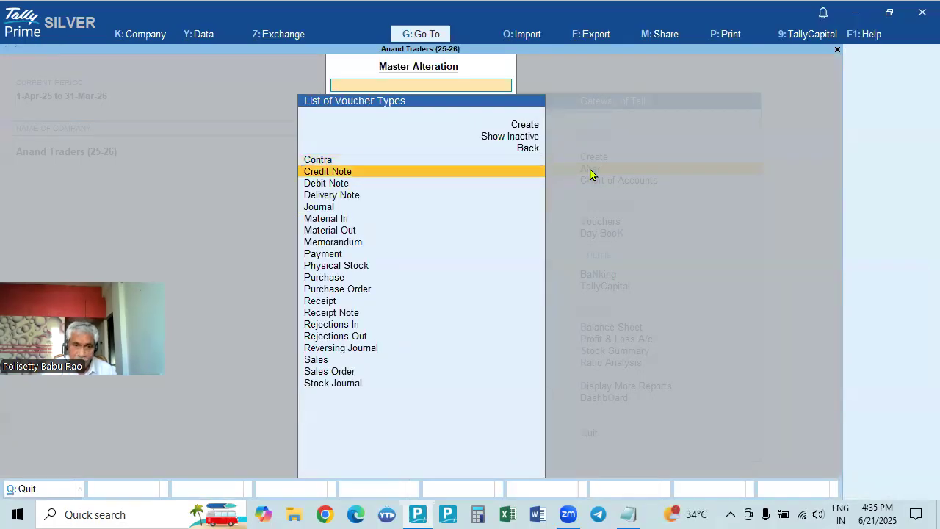
pyautogui.press('Up')
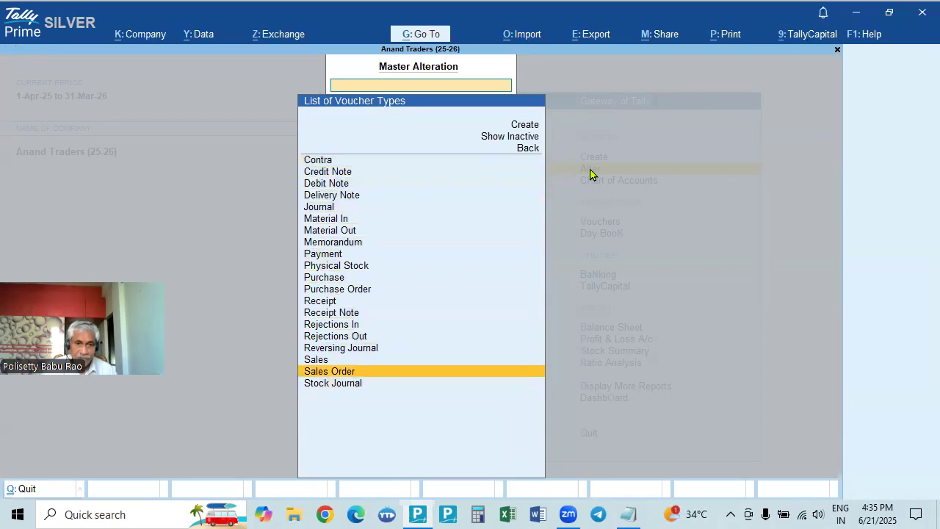
pyautogui.press('Up')
pyautogui.press('Return')
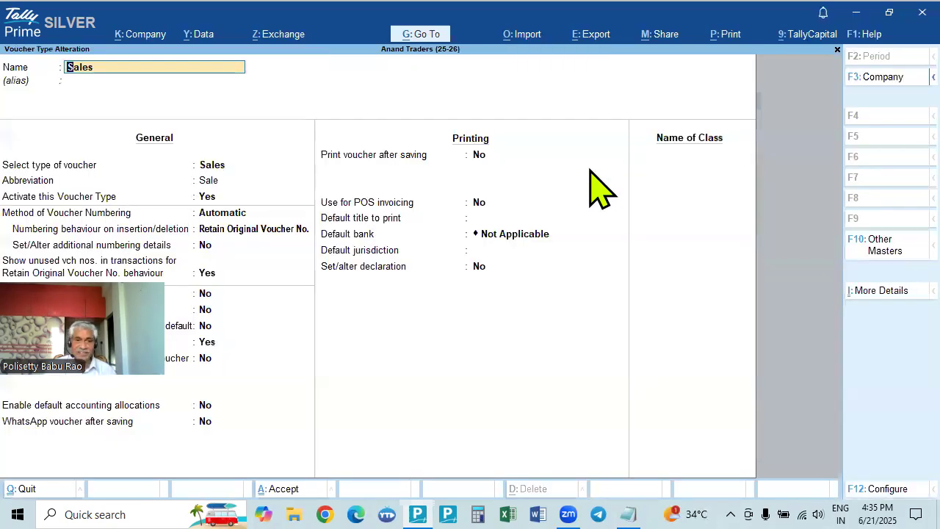
# Step: Look into the Sales voucher type's additional numbering details and quit the alteration without saving
pyautogui.press('Return')
pyautogui.press('Return')
pyautogui.press('Return')
pyautogui.press('Return')
pyautogui.press('Return')
pyautogui.press('y')
pyautogui.press('Return')
pyautogui.press('BackSpace')
pyautogui.press('BackSpace')
pyautogui.press('Escape')
pyautogui.press('y')
pyautogui.press('BackSpace')
pyautogui.press('Escape')
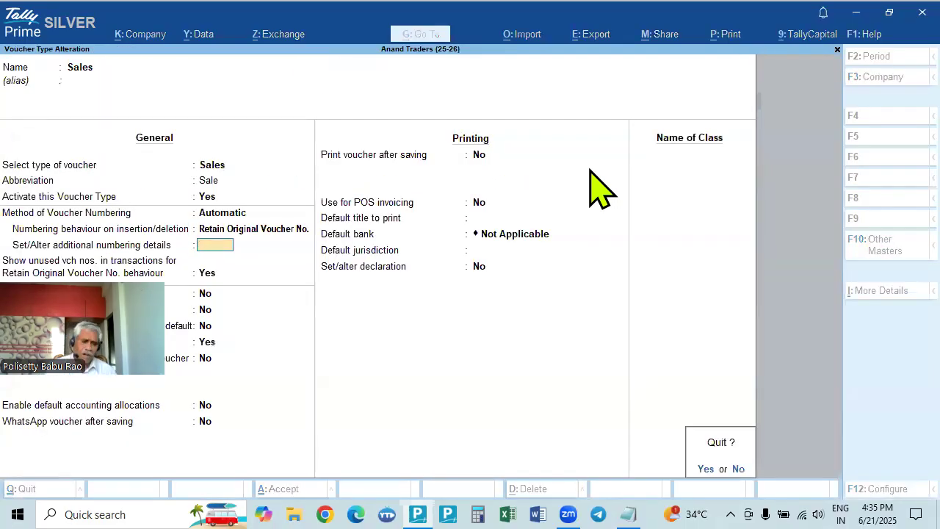
pyautogui.press('y')
pyautogui.press('Escape')
pyautogui.press('Escape')
pyautogui.press('Up')
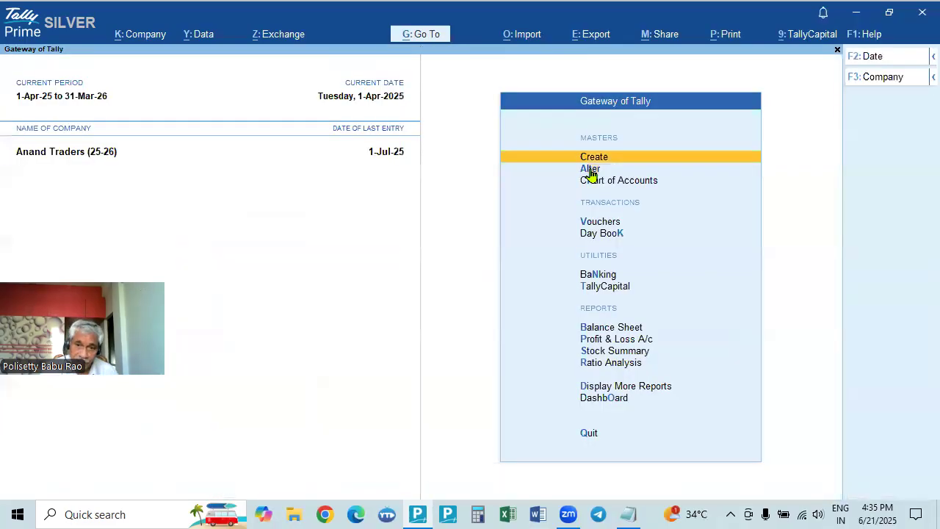
# Step: View the numbering of a new Sales voucher and a new Purchase voucher, and leave without saving
pyautogui.press('Down')
pyautogui.press('Down')
pyautogui.press('Down')
pyautogui.press('Return')
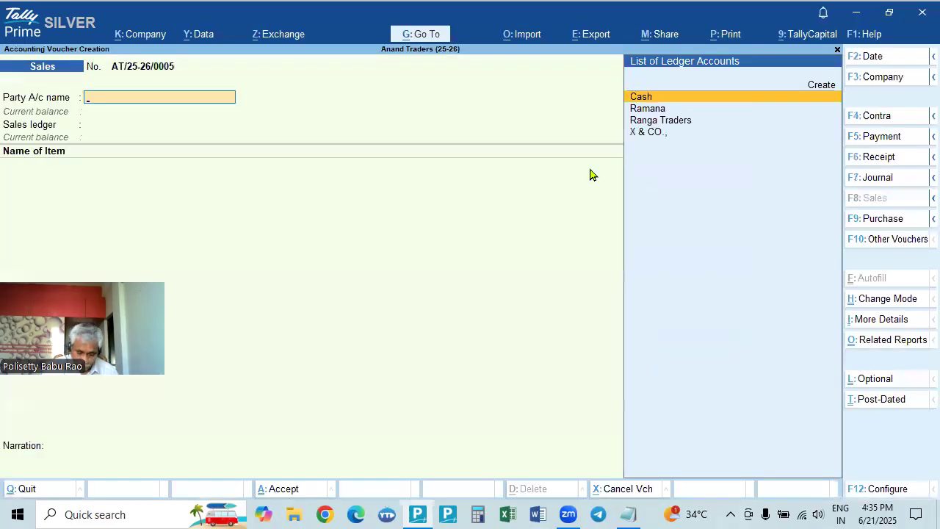
pyautogui.press('F9')
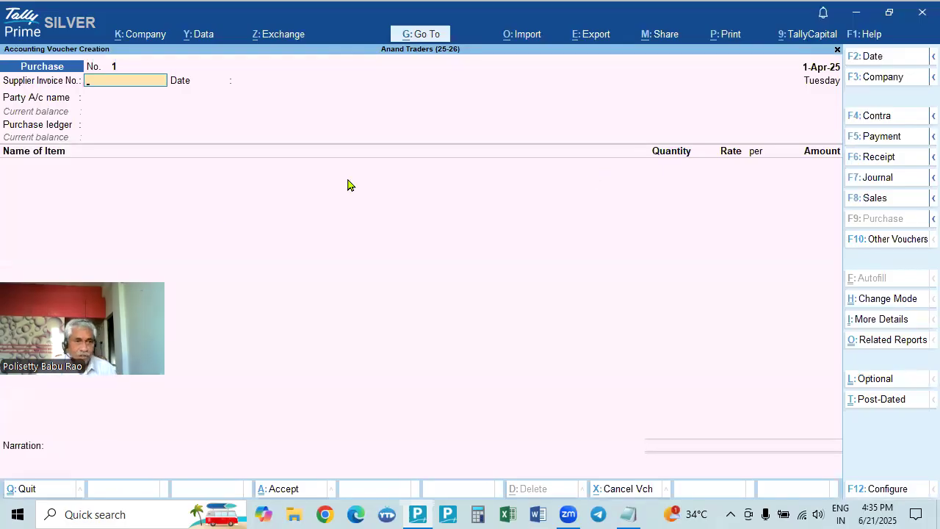
pyautogui.press('Escape')
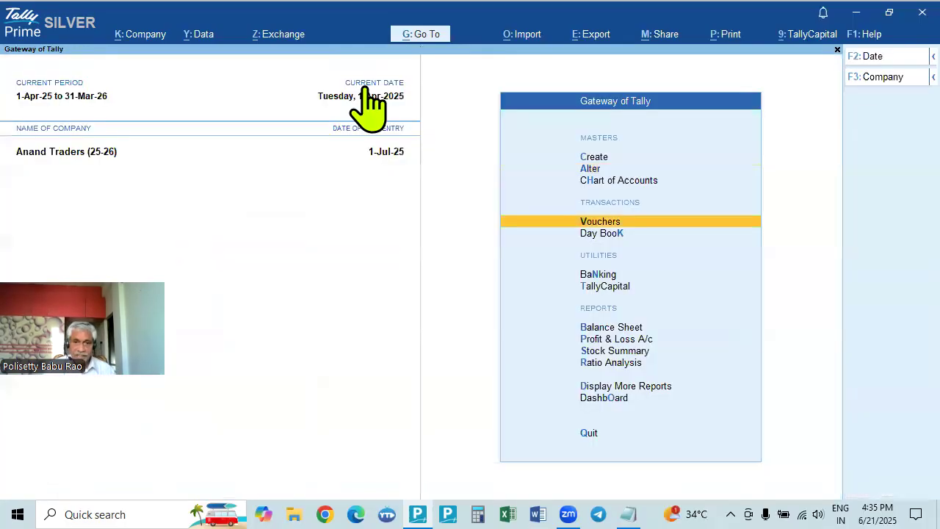
# Step: Reopen the Sales voucher type to review its numbering settings, and return to the Gateway of Tally
pyautogui.press('Up')
pyautogui.press('Up')
pyautogui.press('Return')
pyautogui.press('Down')
pyautogui.press('Down')
pyautogui.press('Down')
pyautogui.press('Return')
pyautogui.press('Down')
pyautogui.press('Down')
pyautogui.press('Down')
pyautogui.press('Down')
pyautogui.press('Down')
pyautogui.press('Down')
pyautogui.press('Down')
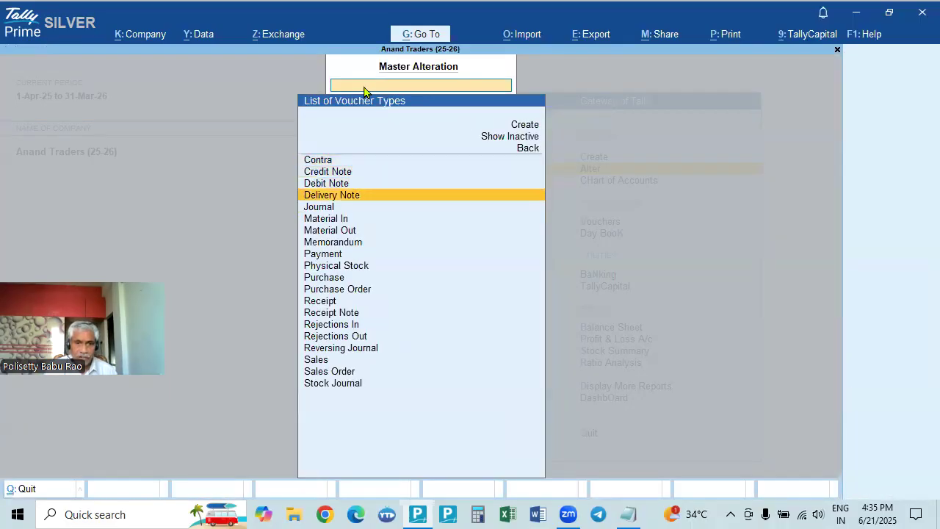
pyautogui.press('Down')
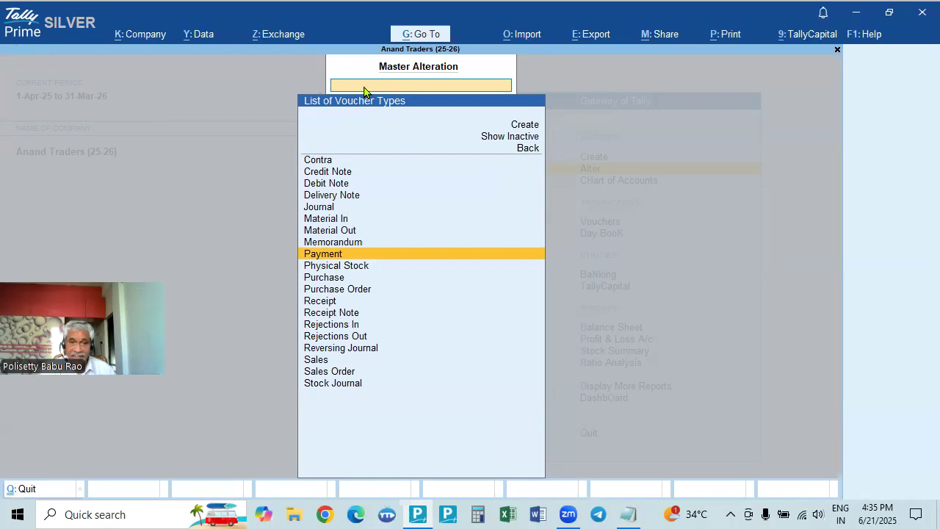
pyautogui.press('Down')
pyautogui.press('Down')
pyautogui.press('Down')
pyautogui.press('Down')
pyautogui.press('Down')
pyautogui.press('Down')
pyautogui.press('Down')
pyautogui.press('Down')
pyautogui.press('Down')
pyautogui.press('Return')
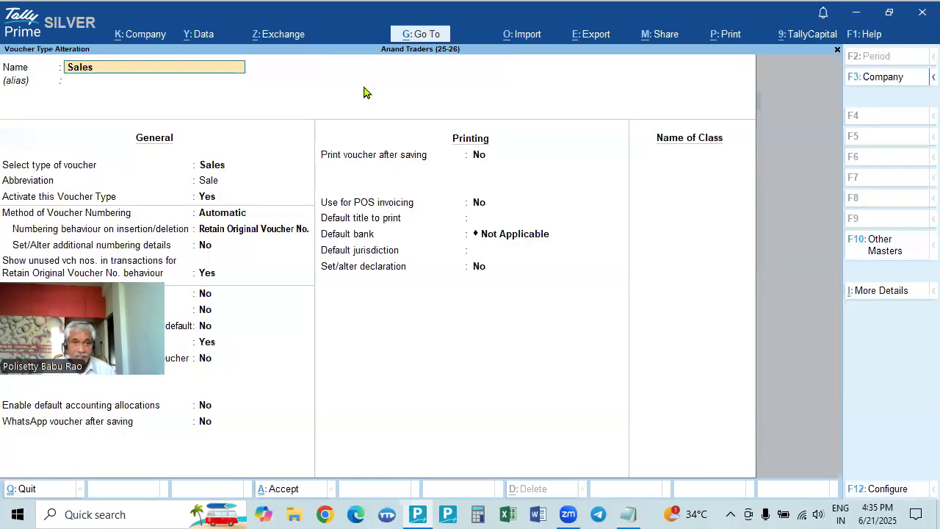
pyautogui.press('Escape')
pyautogui.press('Escape')
pyautogui.press('Escape')
# Step: Switch between new Purchase and Sales vouchers to compare their number formats, and leave voucher entry
pyautogui.press('Down')
pyautogui.press('Down')
pyautogui.press('Return')
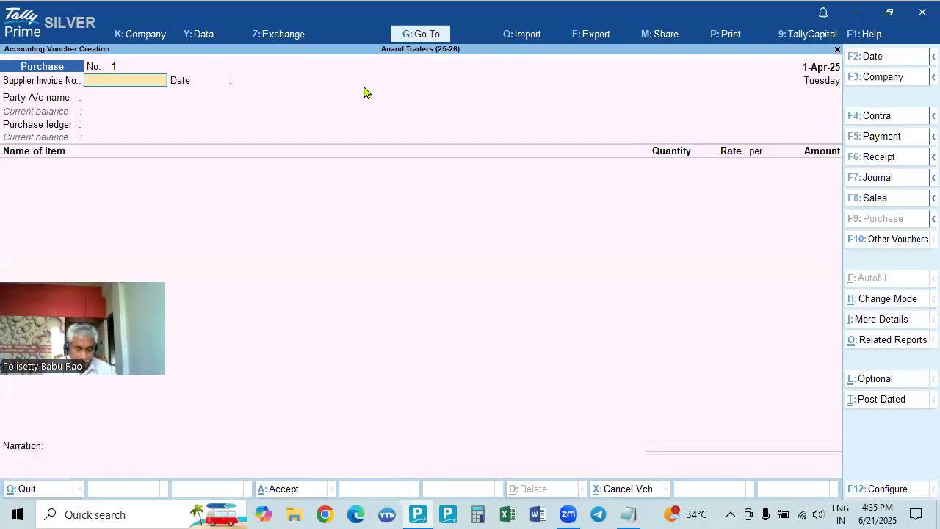
pyautogui.press('F8')
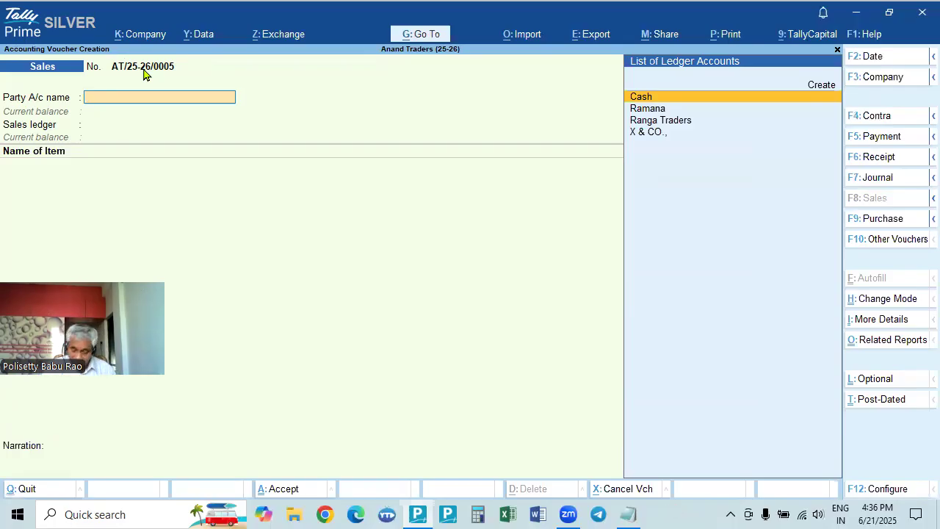
pyautogui.press('F9')
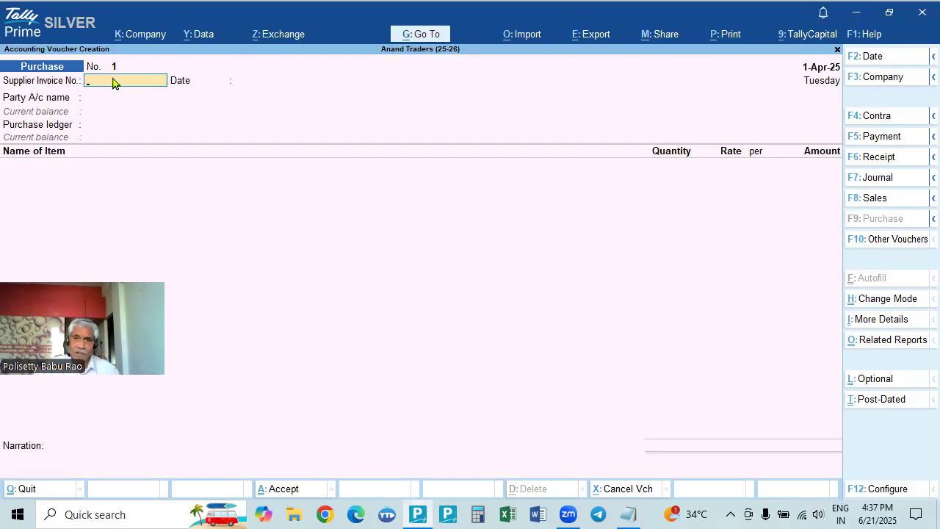
pyautogui.press('Escape')
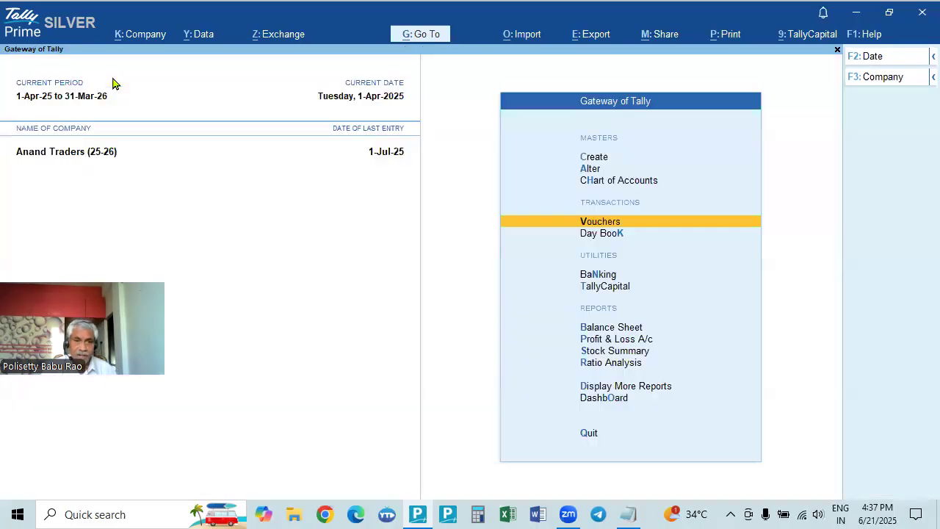
# Step: Reopen voucher entry to compare Sales and Purchase numbering once more, and quit to the Gateway of Tally
pyautogui.press('Return')
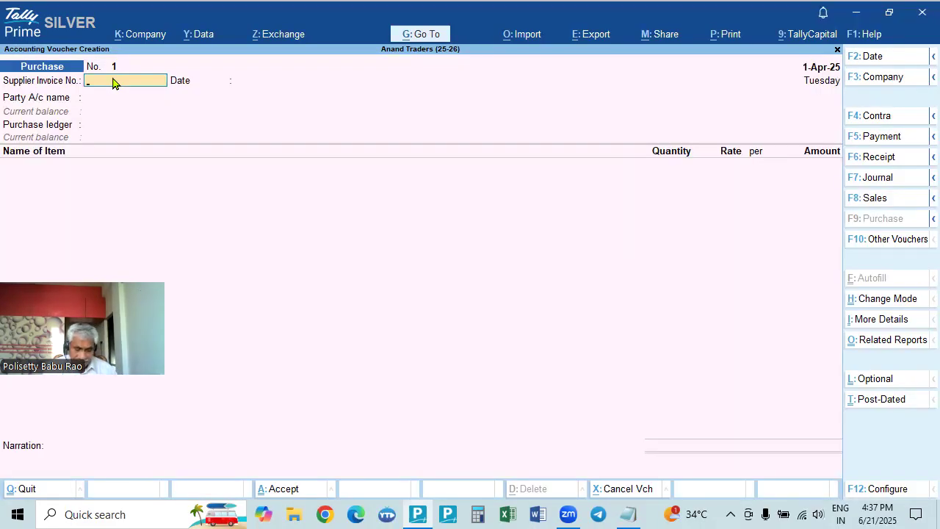
pyautogui.press('F8')
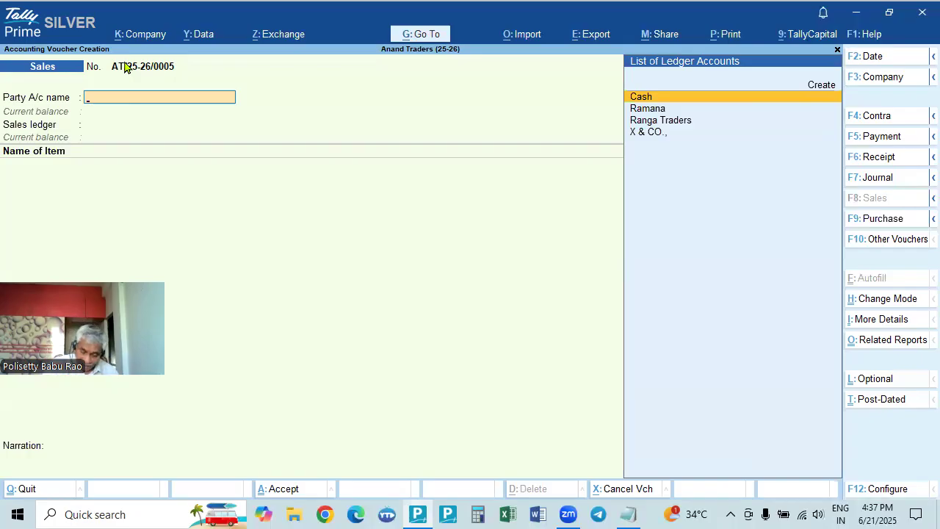
pyautogui.press('F9')
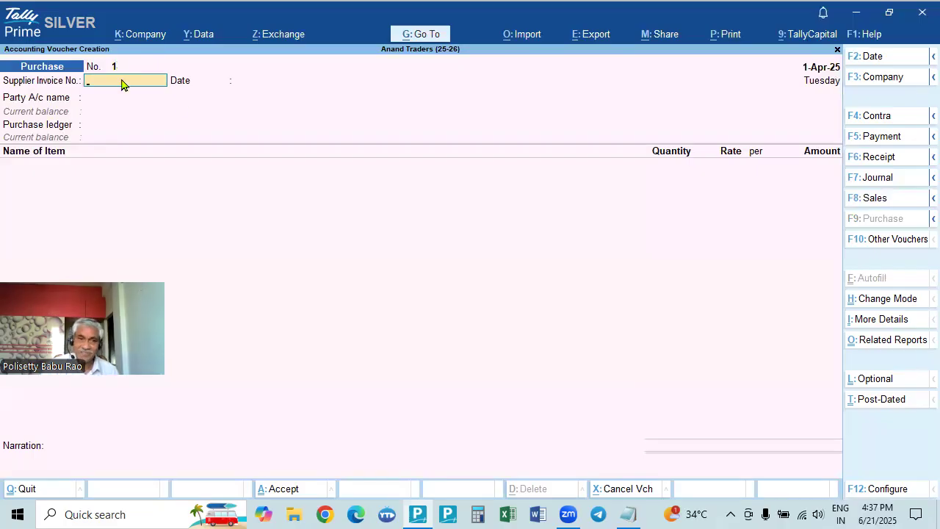
pyautogui.press('Escape')
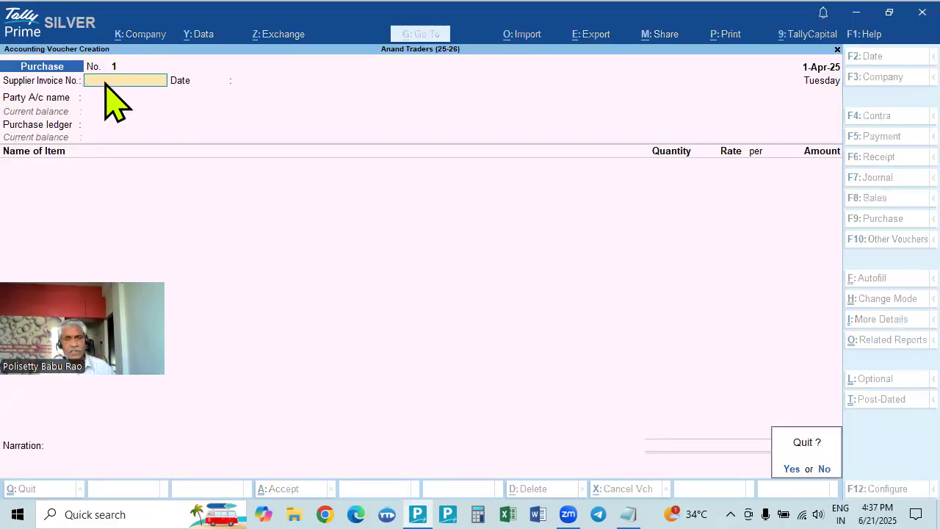
pyautogui.press('Return')
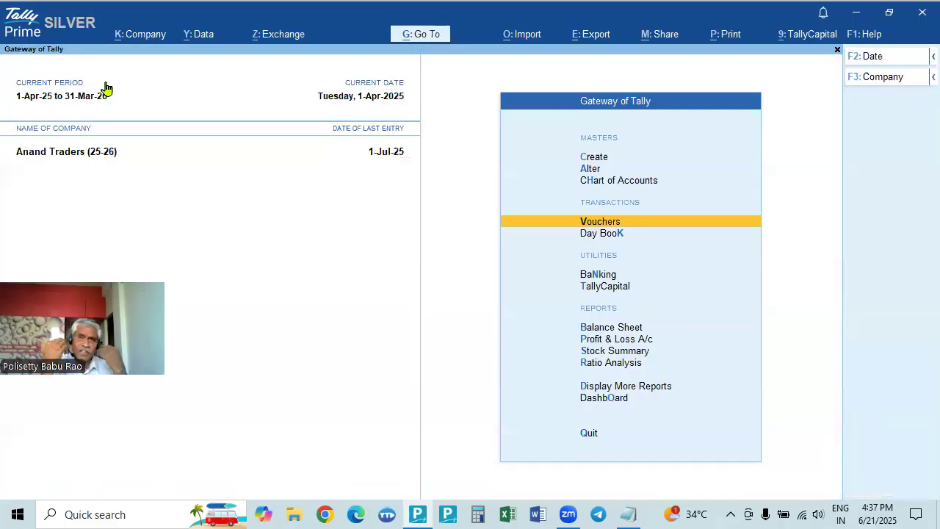
pyautogui.press('Escape')
pyautogui.press('Escape')
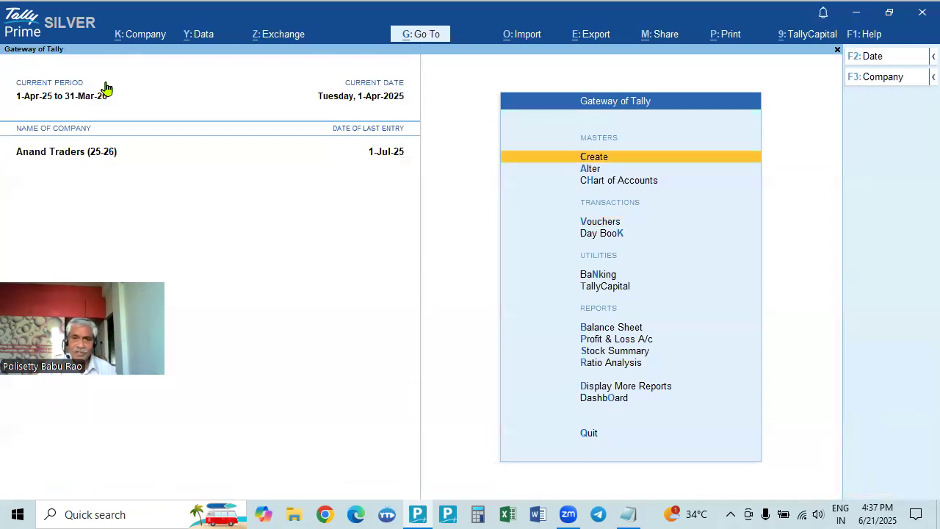